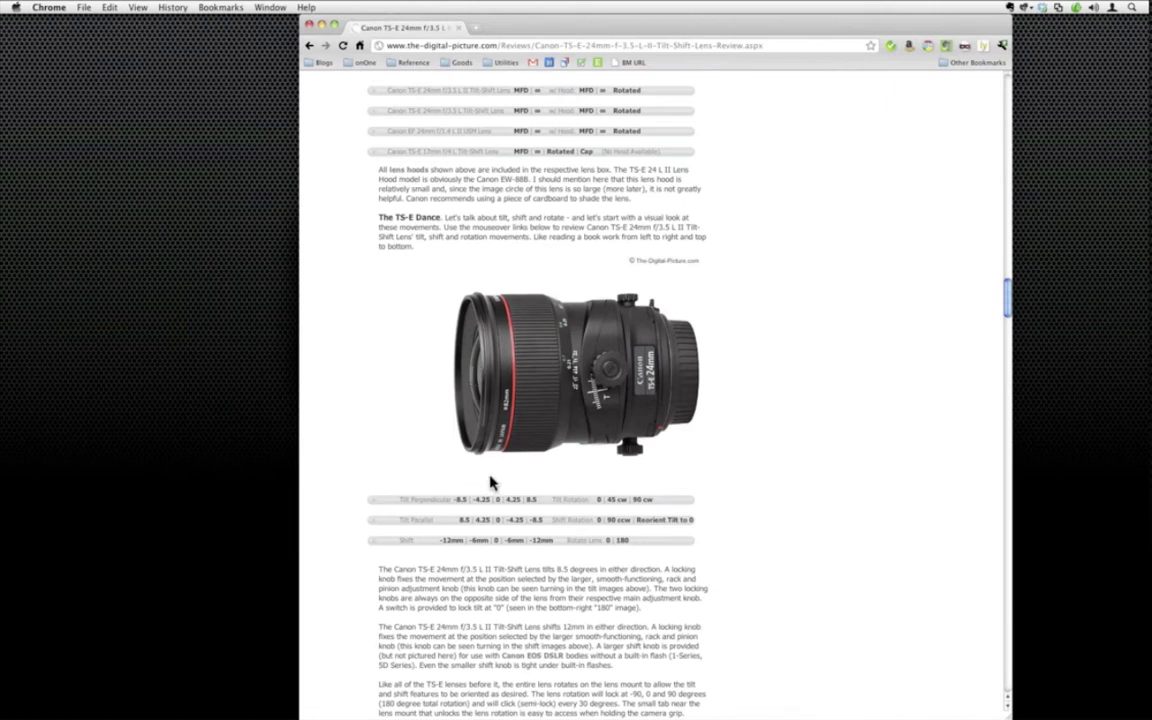
- Preview the Canon TS-E 24mm lens's perpendicular tilt, parallel tilt and shift positions in the review's interactive image
{"action": "mouse_move", "coordinate": [481, 503]}
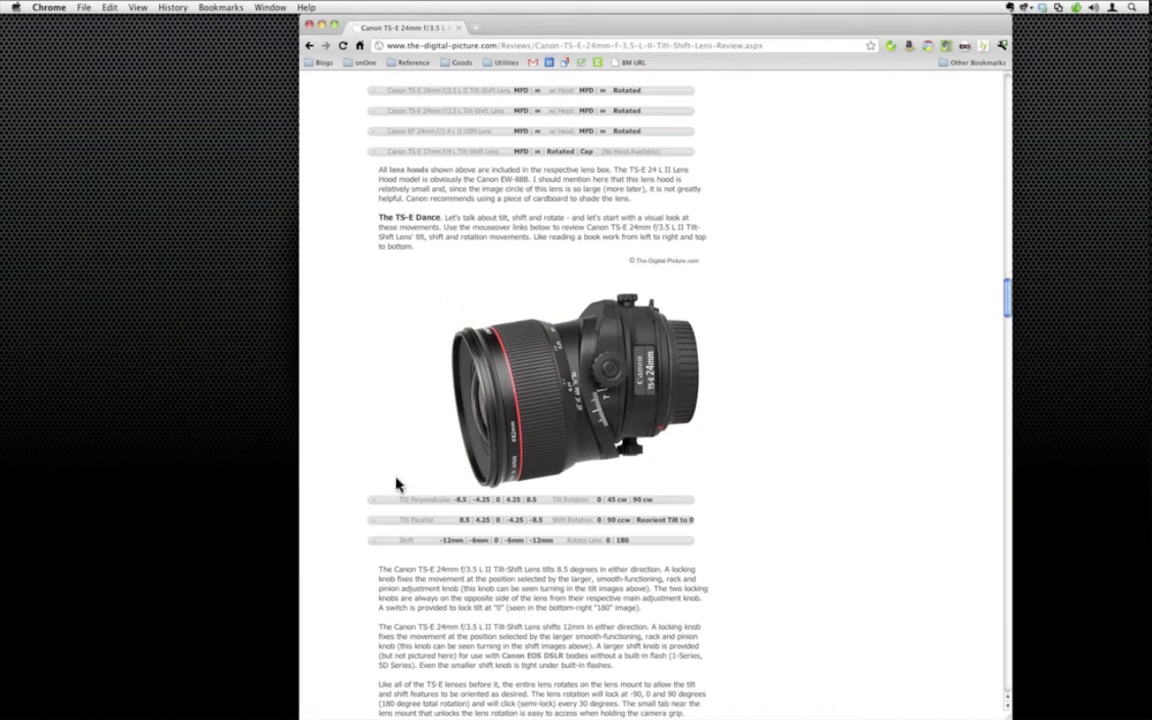
{"action": "mouse_move", "coordinate": [513, 502]}
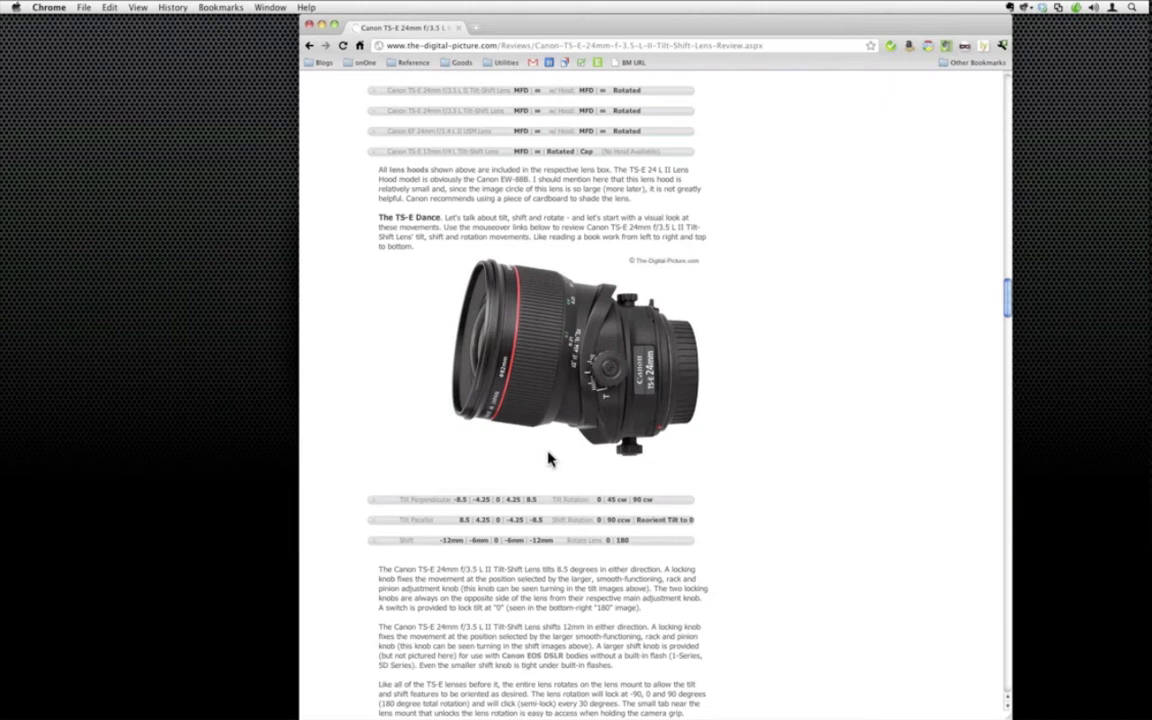
{"action": "mouse_move", "coordinate": [487, 520]}
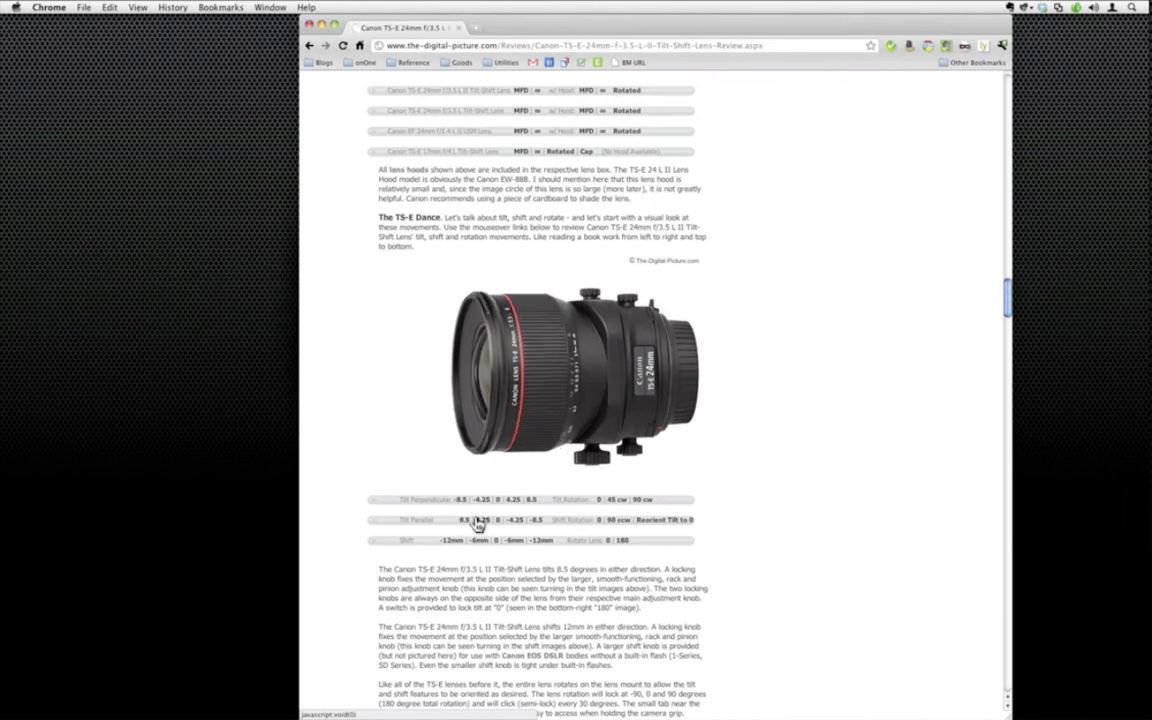
{"action": "mouse_move", "coordinate": [537, 524]}
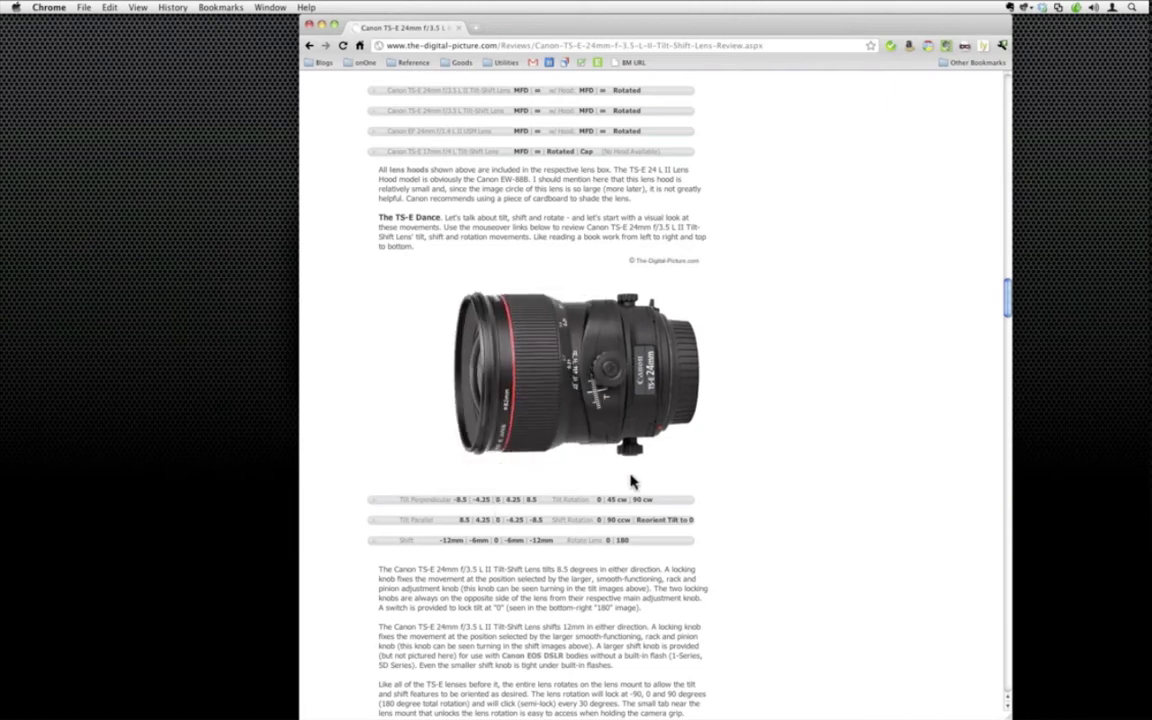
{"action": "mouse_move", "coordinate": [692, 549]}
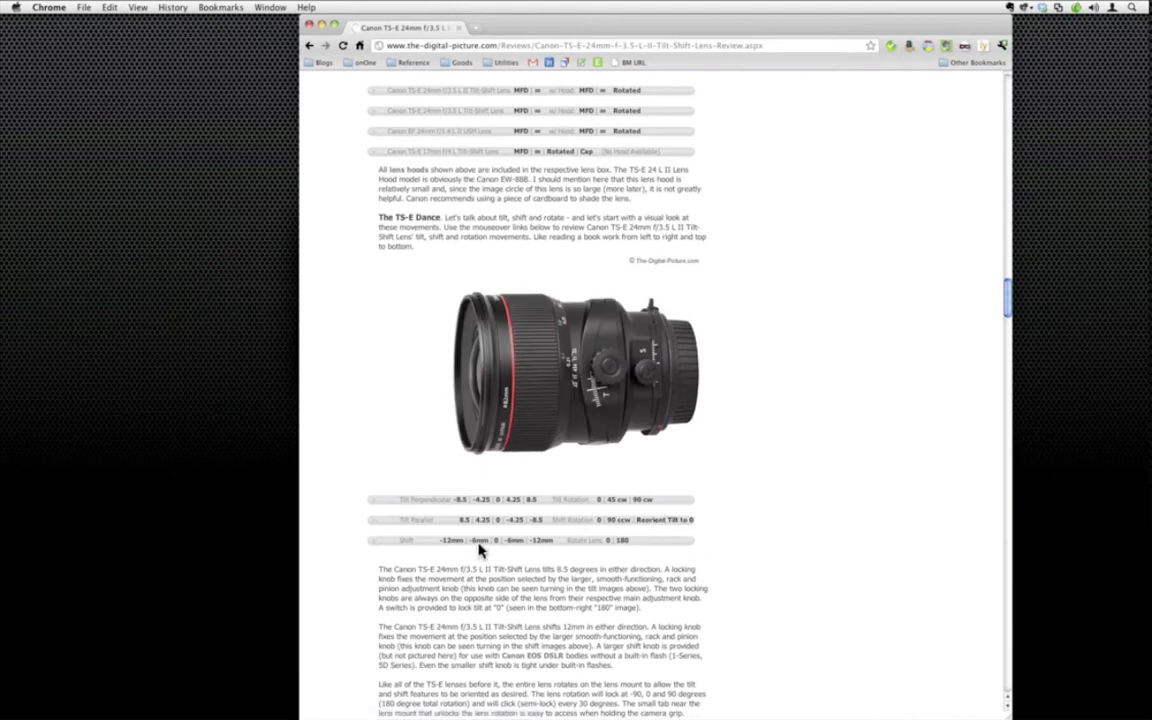
{"action": "mouse_move", "coordinate": [455, 543]}
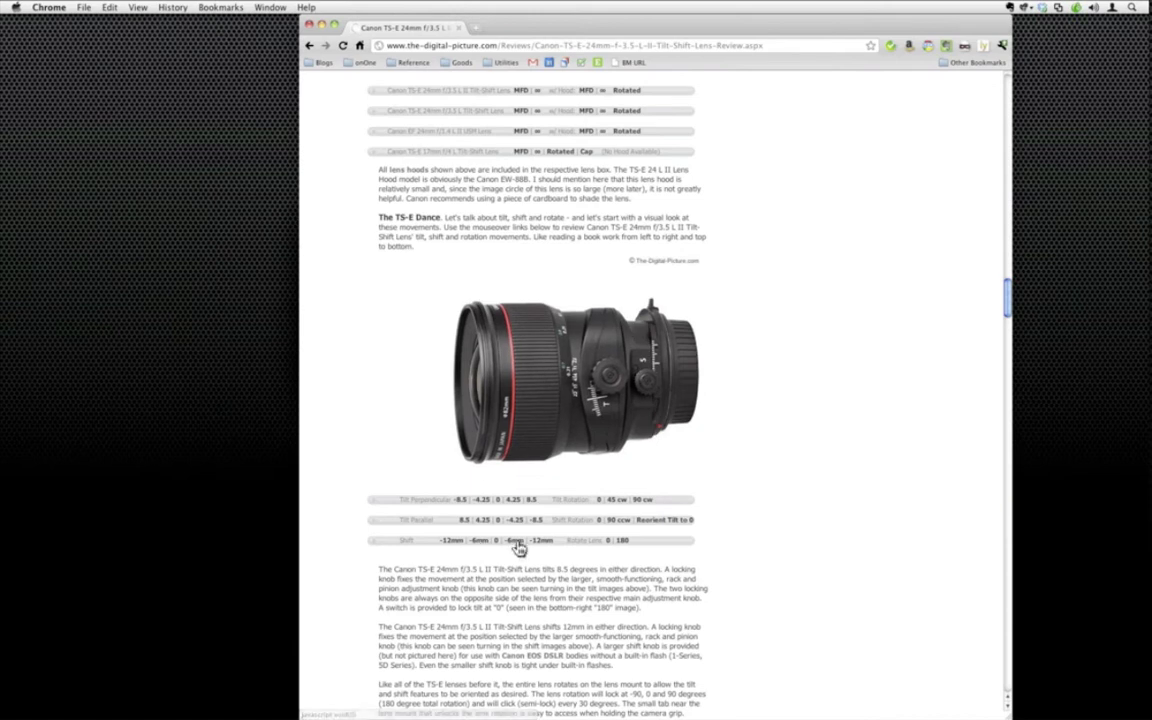
{"action": "mouse_move", "coordinate": [533, 546]}
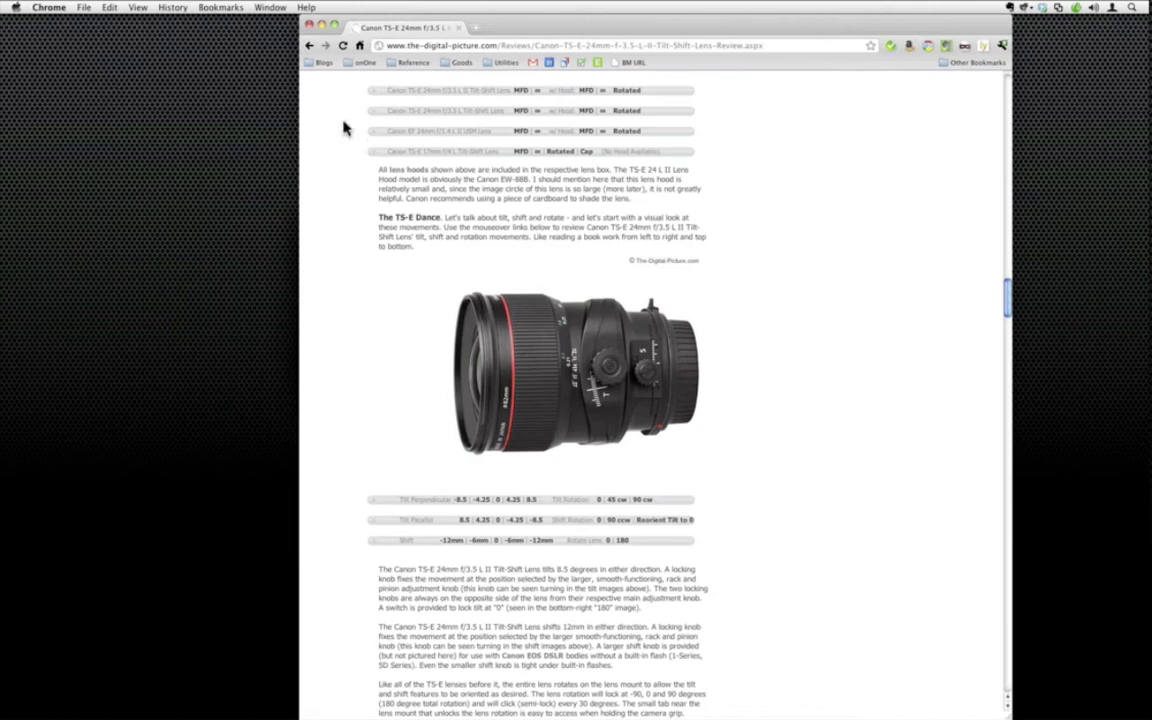
- Close the lens review window and switch to Adobe Lightroom 3
{"action": "left_click", "coordinate": [310, 25]}
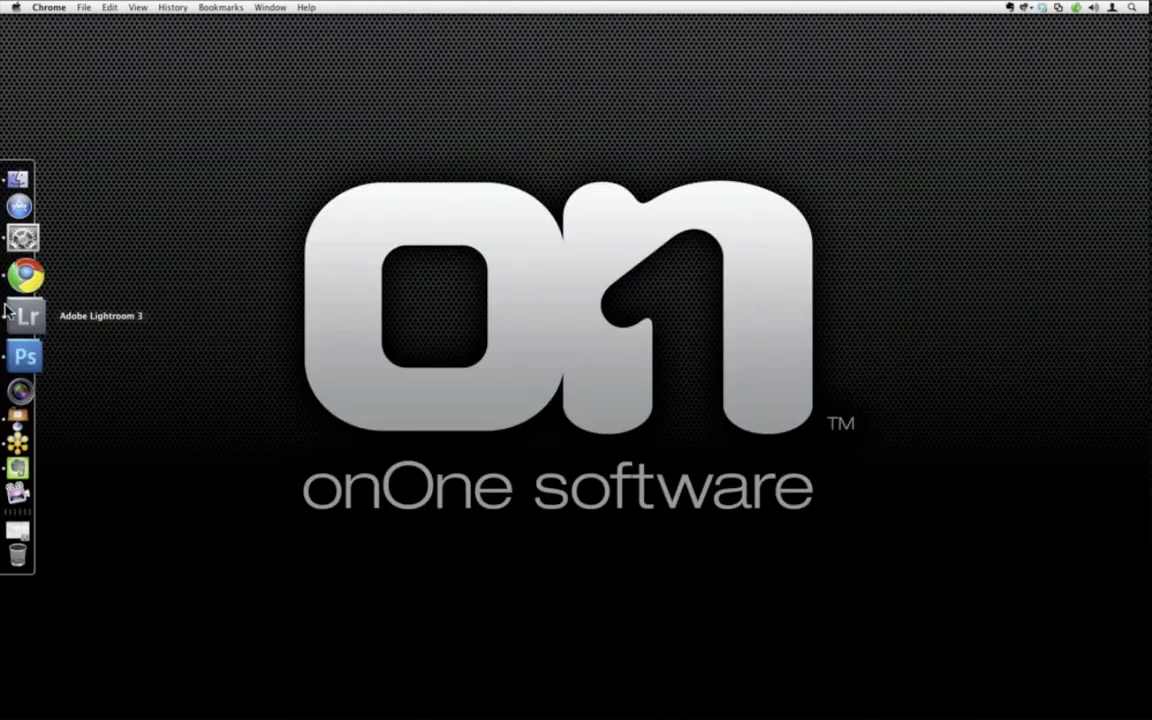
{"action": "left_click", "coordinate": [5, 312]}
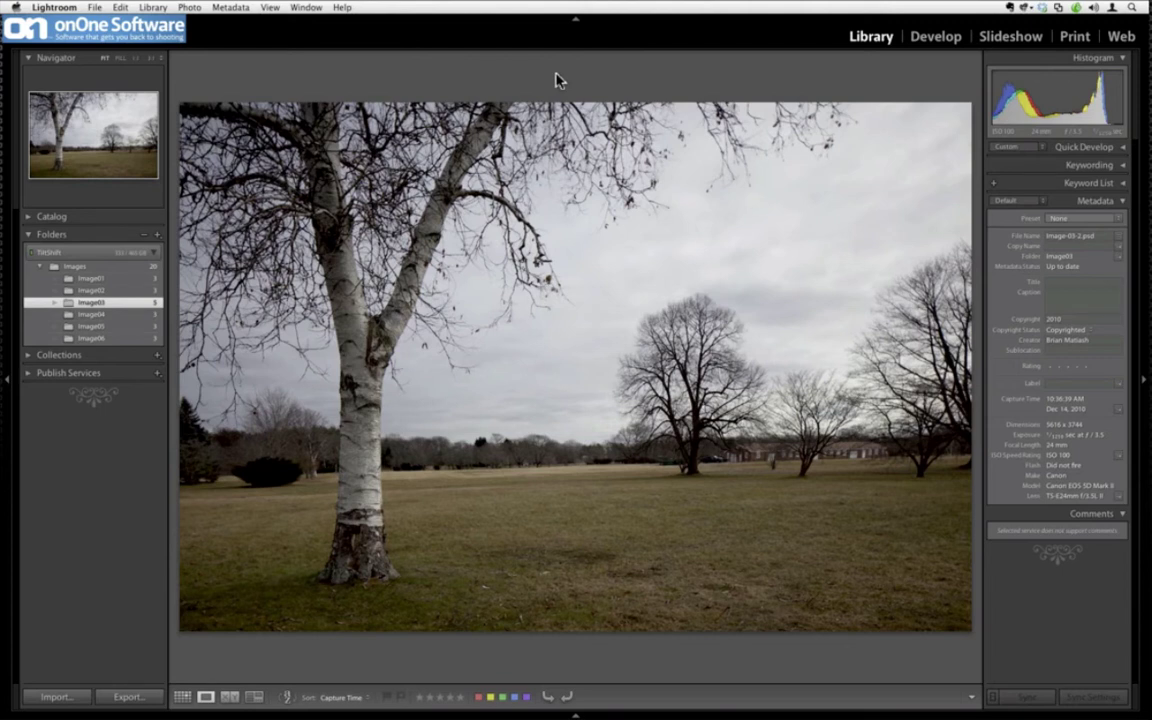
- Compare Image-03-2 with Image-03-3.jpg, and bring Image-03-3.jpg into the Develop module with the manual lens corrections in view
{"action": "key", "text": "Right"}
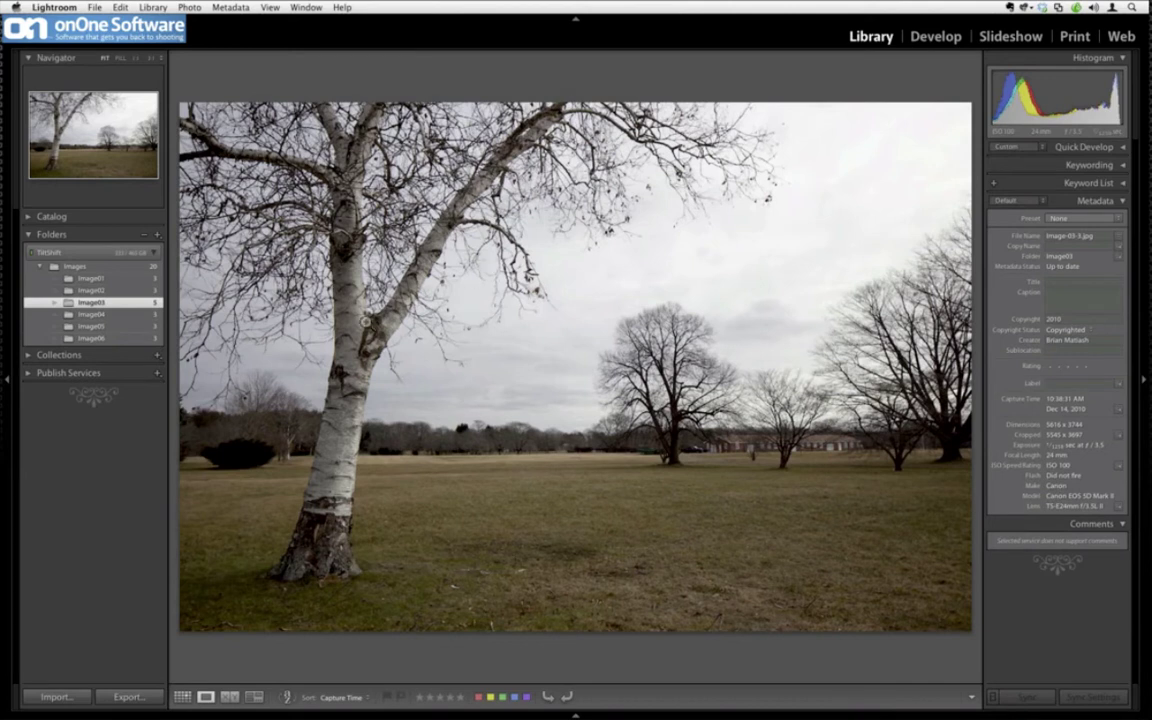
{"action": "key", "text": "Left"}
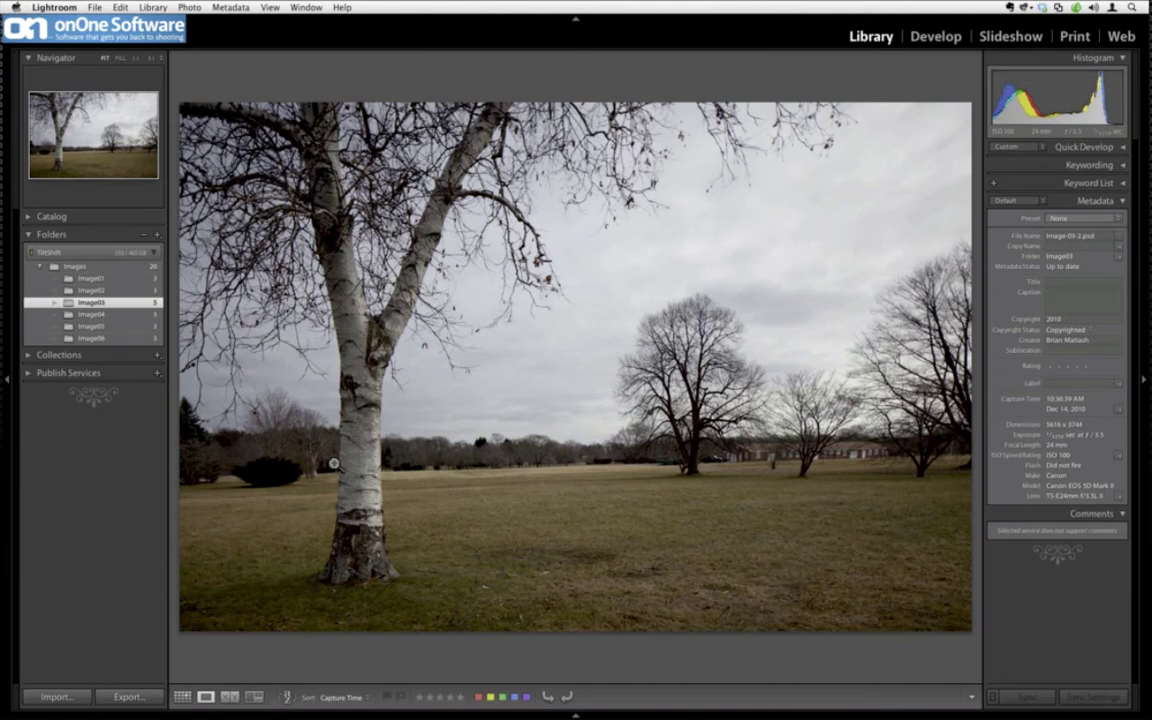
{"action": "key", "text": "Right"}
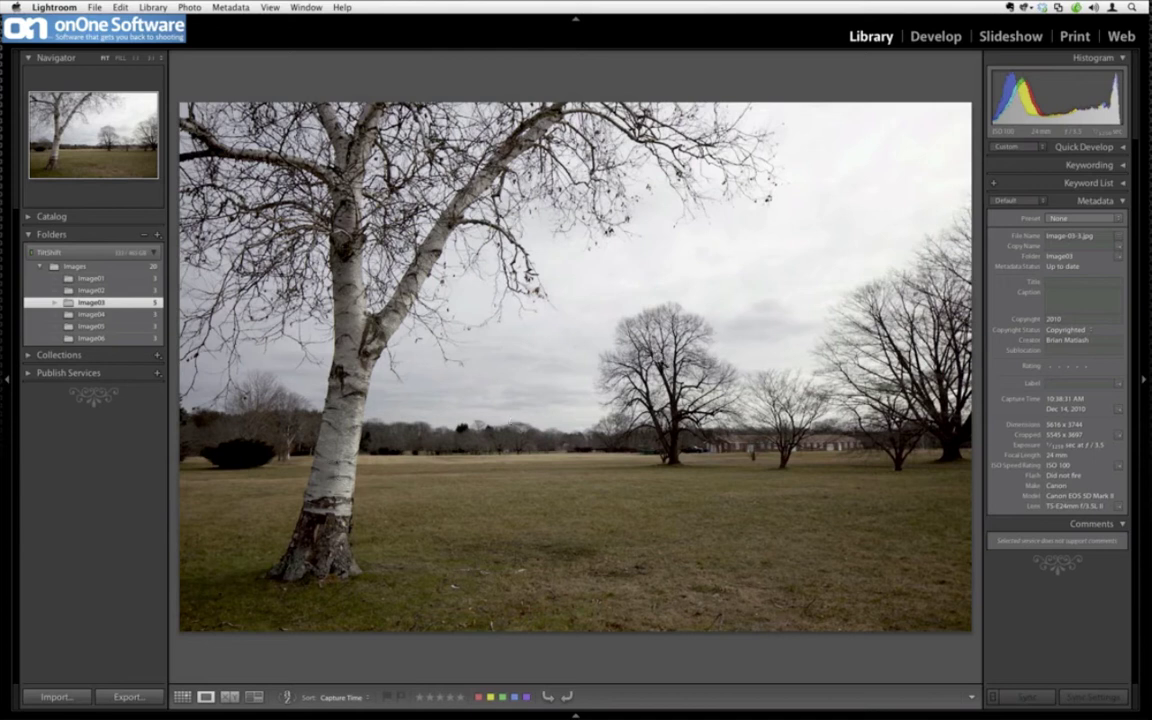
{"action": "key", "text": "d"}
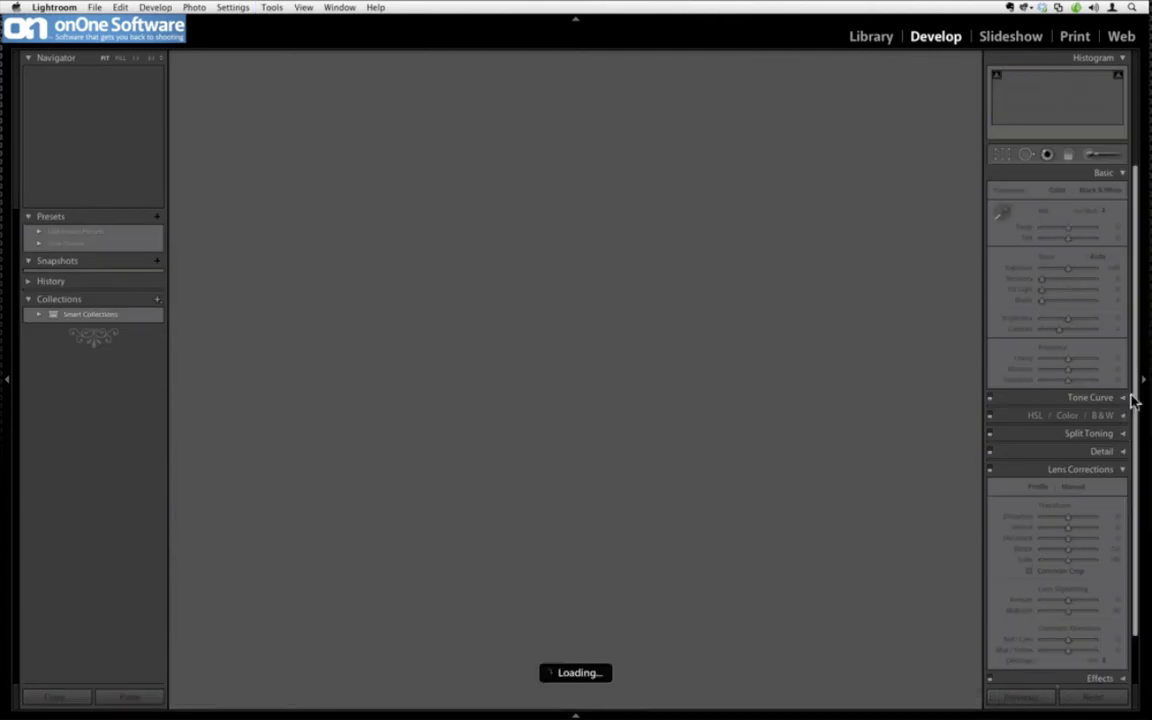
{"action": "scroll", "coordinate": [1130, 462], "scroll_direction": "down", "scroll_amount": 2}
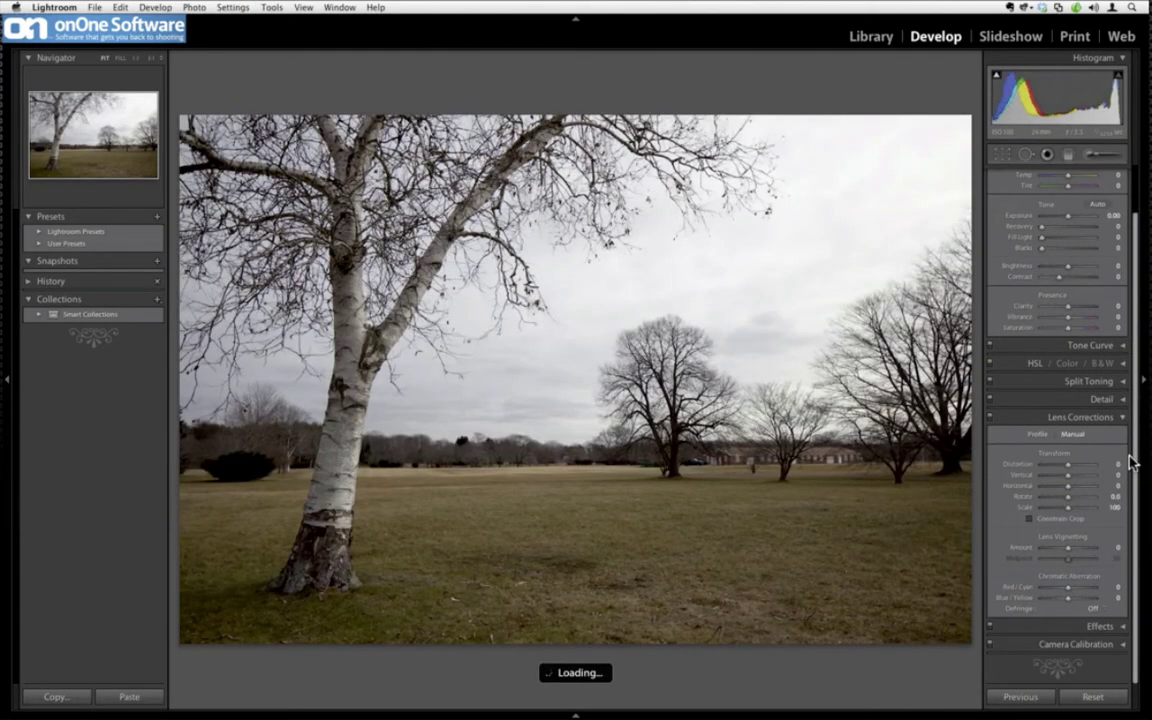
- Try to straighten the leaning birch with a Vertical lens correction of -46 and a constrained crop
{"action": "left_click_drag", "start_coordinate": [1067, 477], "coordinate": [1067, 478]}
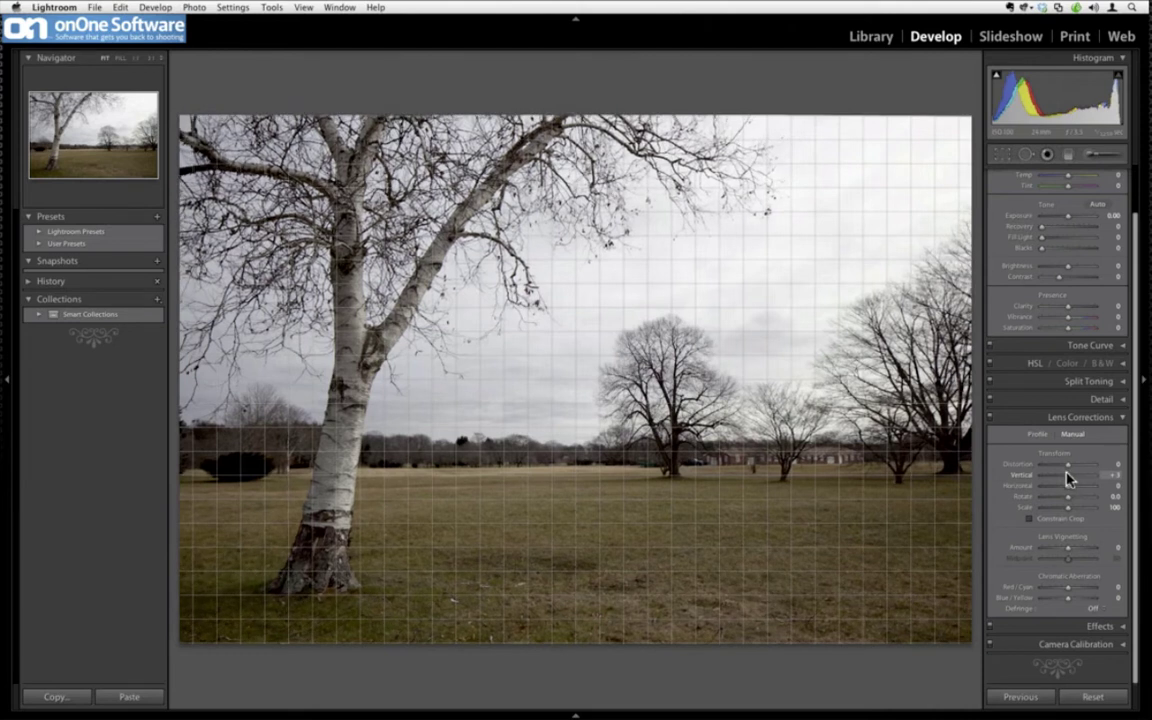
{"action": "left_click_drag", "start_coordinate": [1068, 478], "coordinate": [1056, 476]}
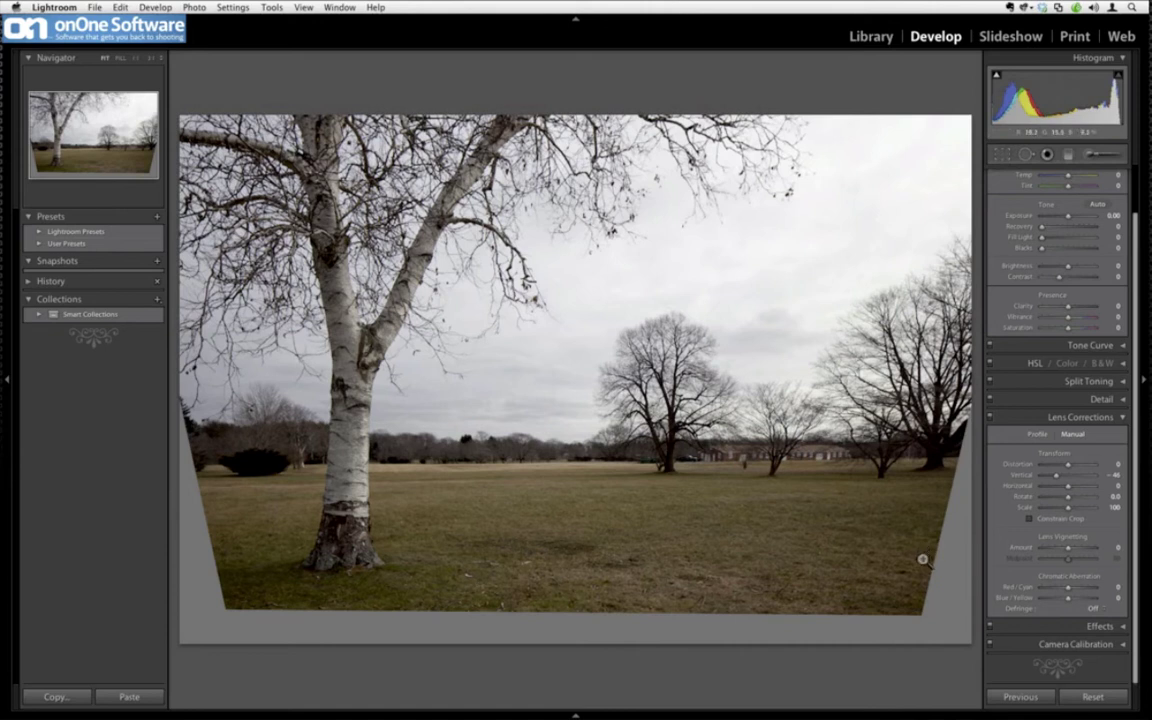
{"action": "left_click", "coordinate": [1030, 521]}
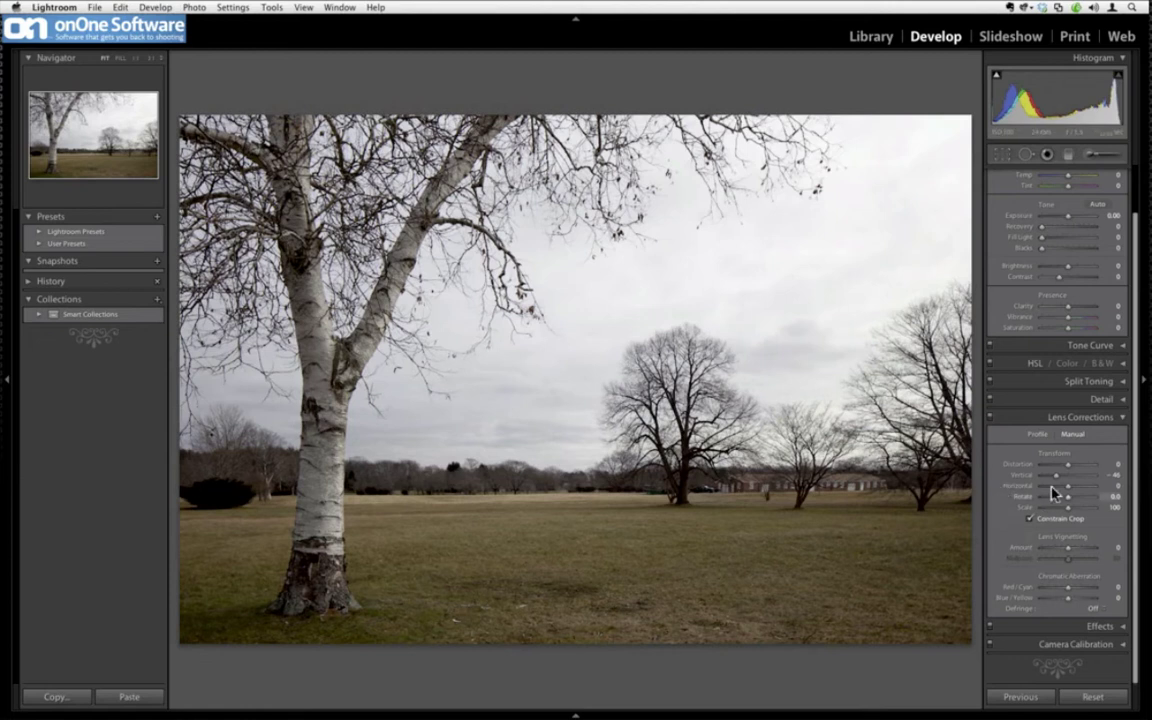
{"action": "mouse_move", "coordinate": [1046, 488]}
- Switch the lens corrections off, and undo that switch, the constrained crop and the vertical correction
{"action": "left_click", "coordinate": [990, 418]}
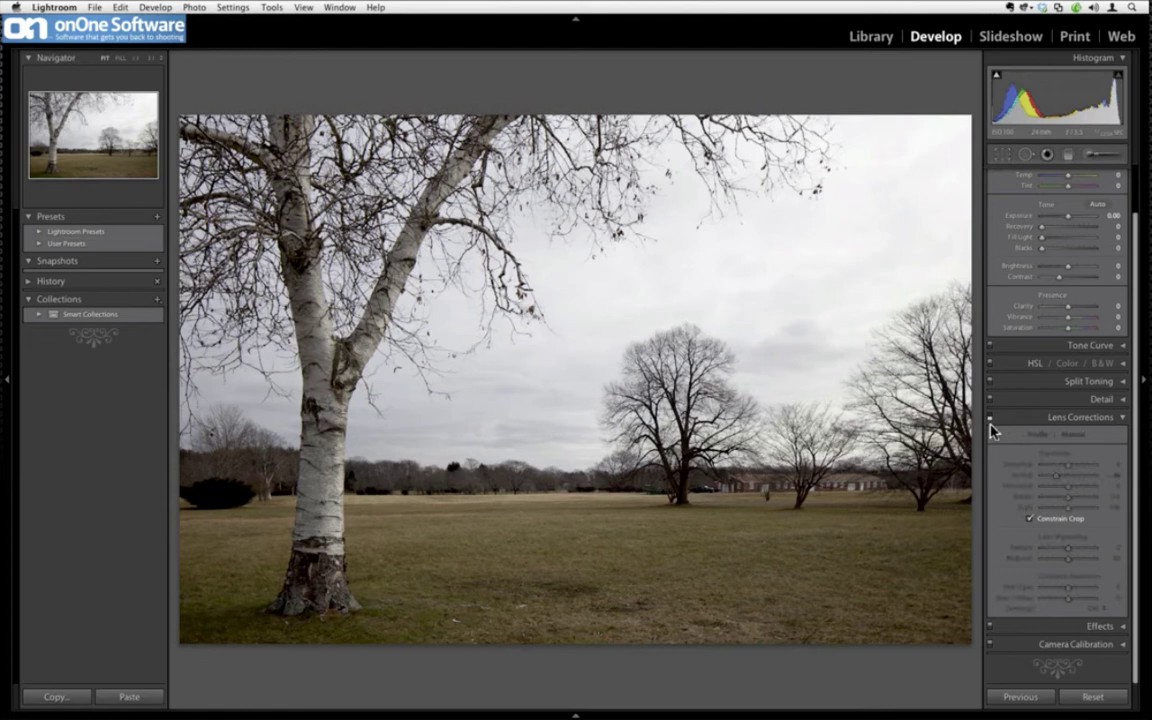
{"action": "key", "text": "super+z"}
{"action": "key", "text": "super+z"}
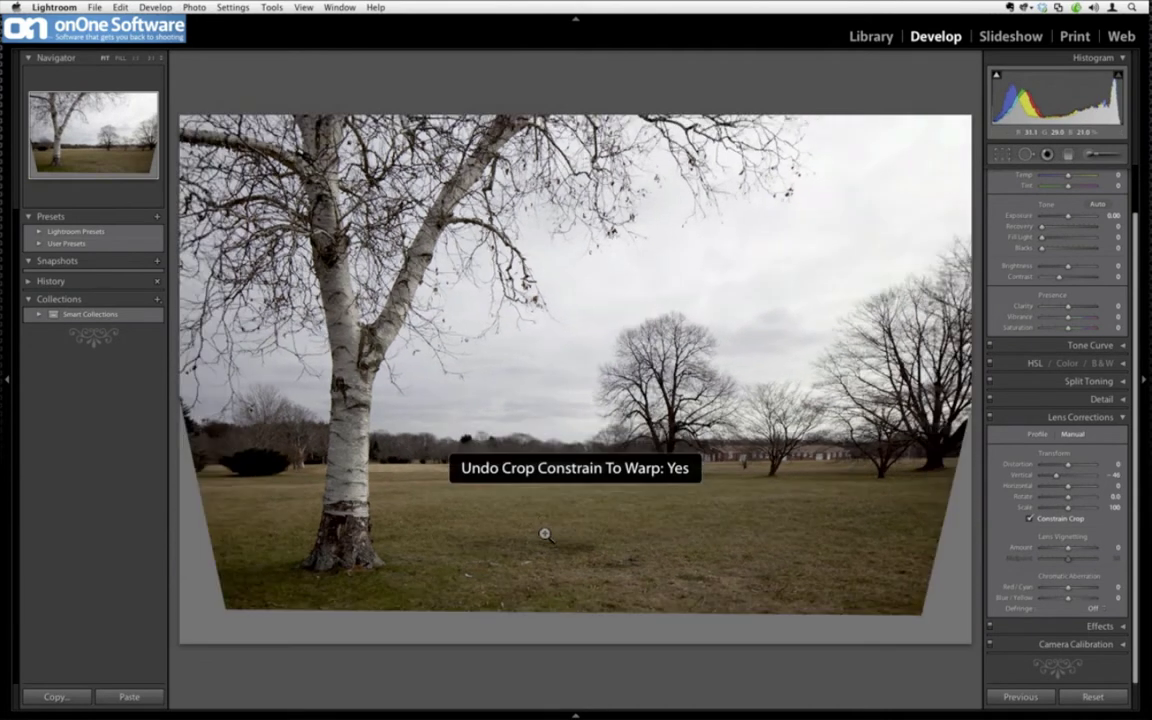
{"action": "key", "text": "super+z"}
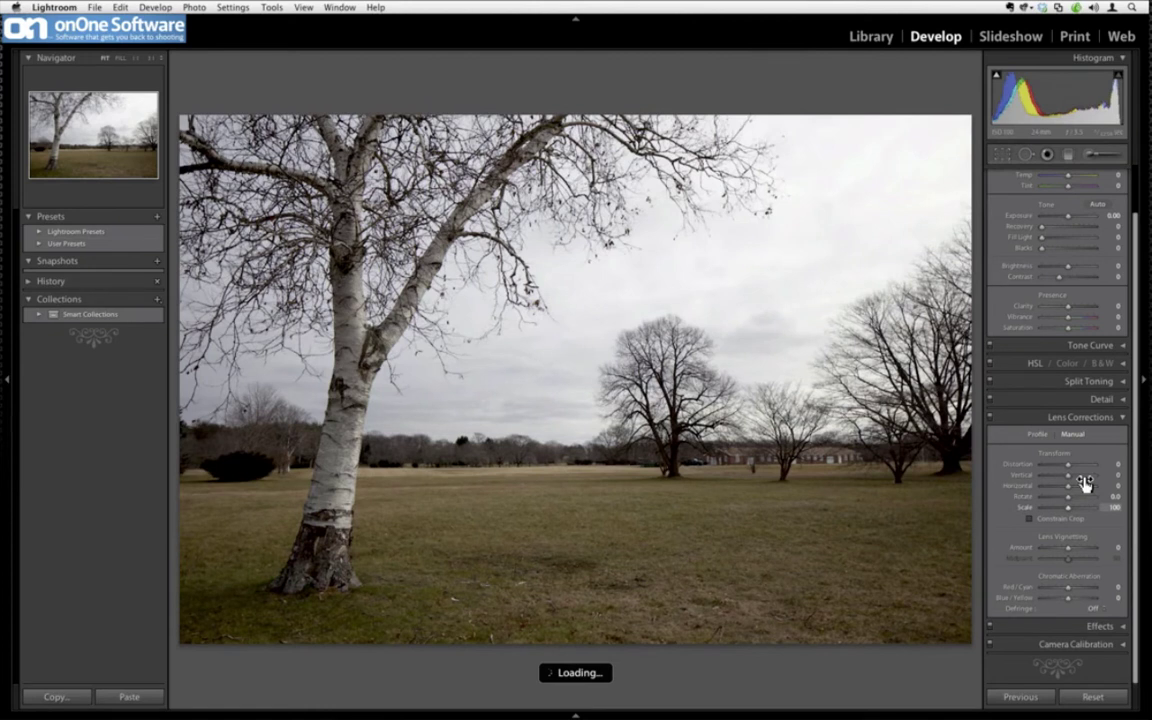
- Straighten the birch again with a Vertical lens correction of -56 and constrain the crop
{"action": "left_click_drag", "start_coordinate": [1085, 483], "coordinate": [1068, 487]}
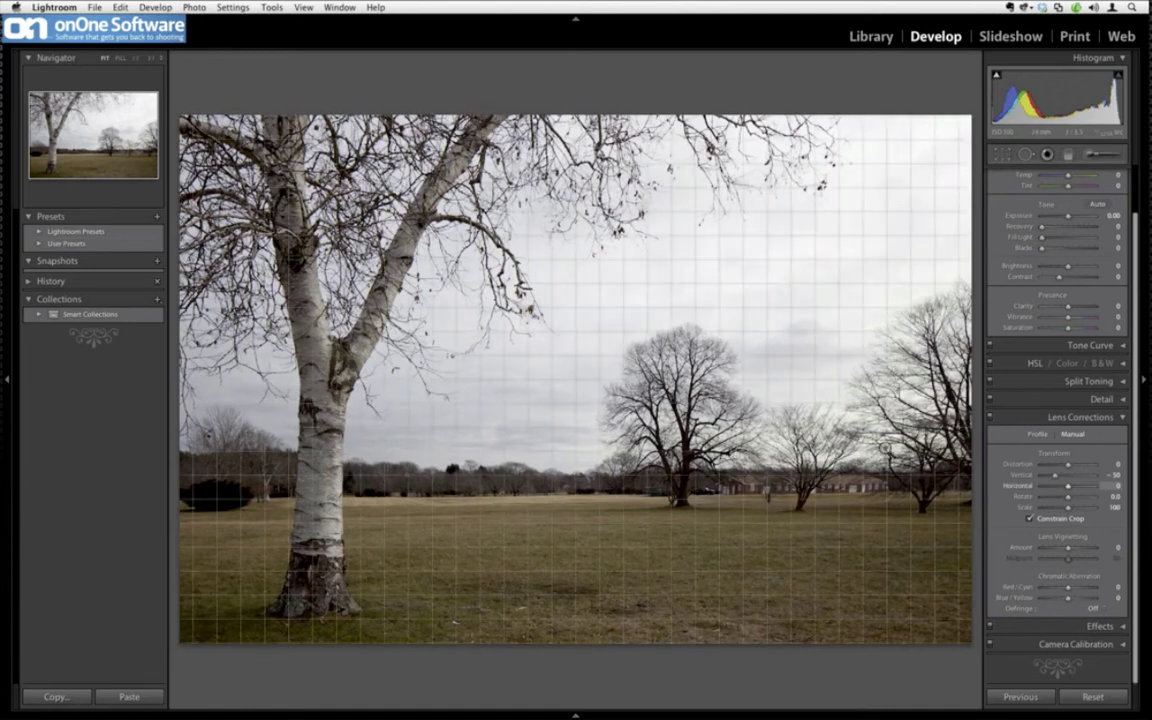
{"action": "left_click", "coordinate": [1053, 453], "text": "alt"}
{"action": "key", "text": "super+z"}
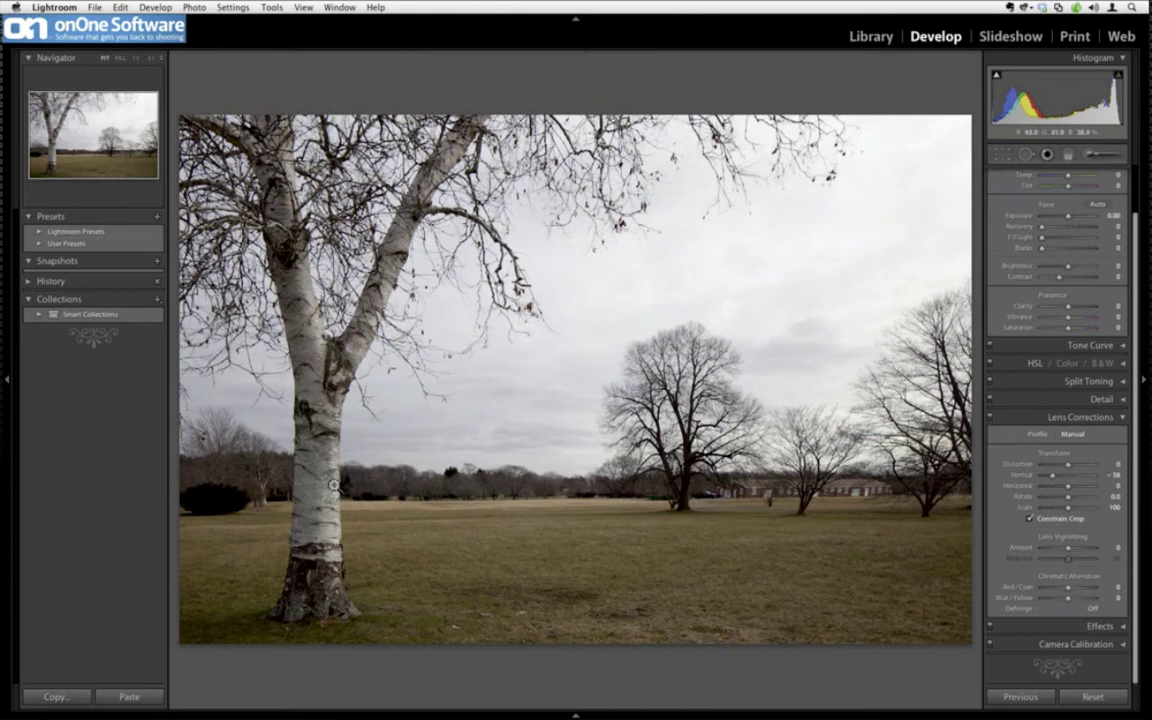
- View Image-03-1.jpg in the Library and examine the focus along the birch trunk at close magnification
{"action": "key", "text": "super+alt+e"}
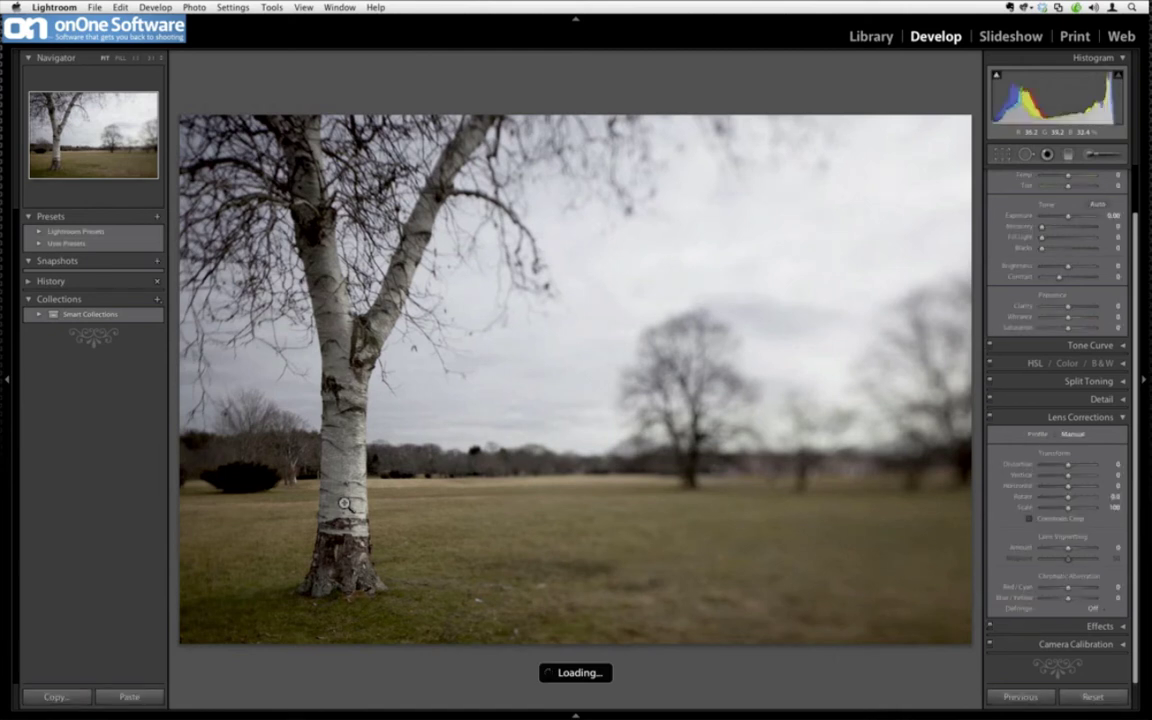
{"action": "key", "text": "e"}
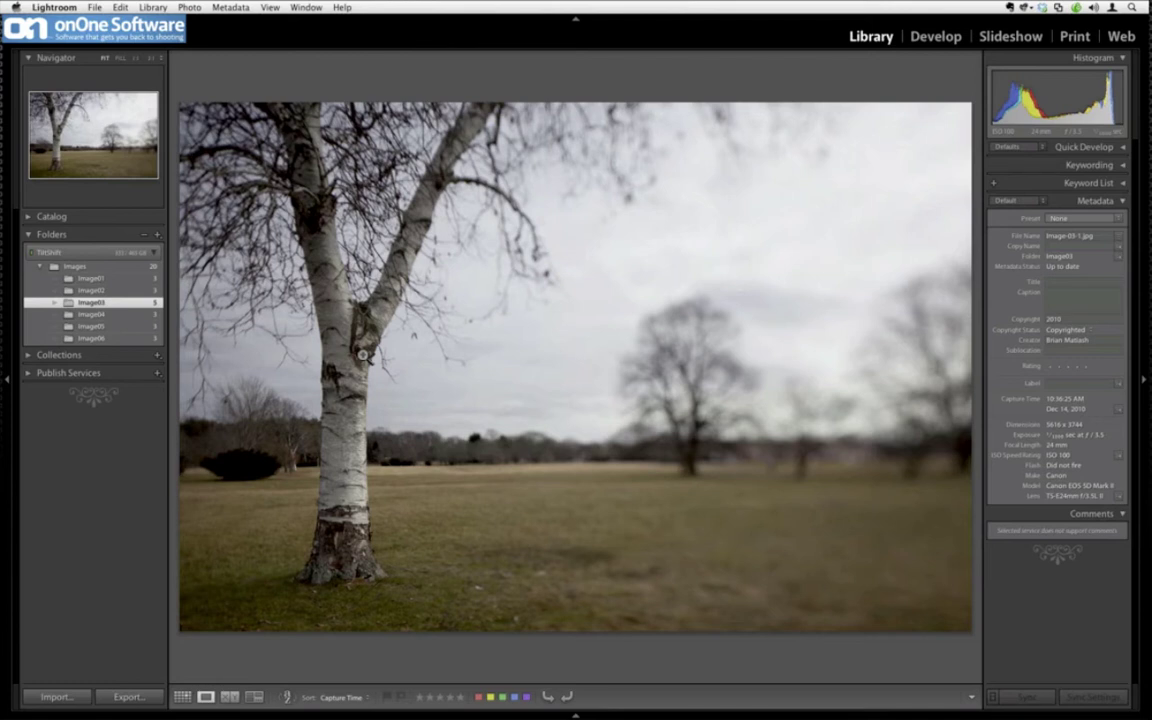
{"action": "left_click", "coordinate": [339, 414]}
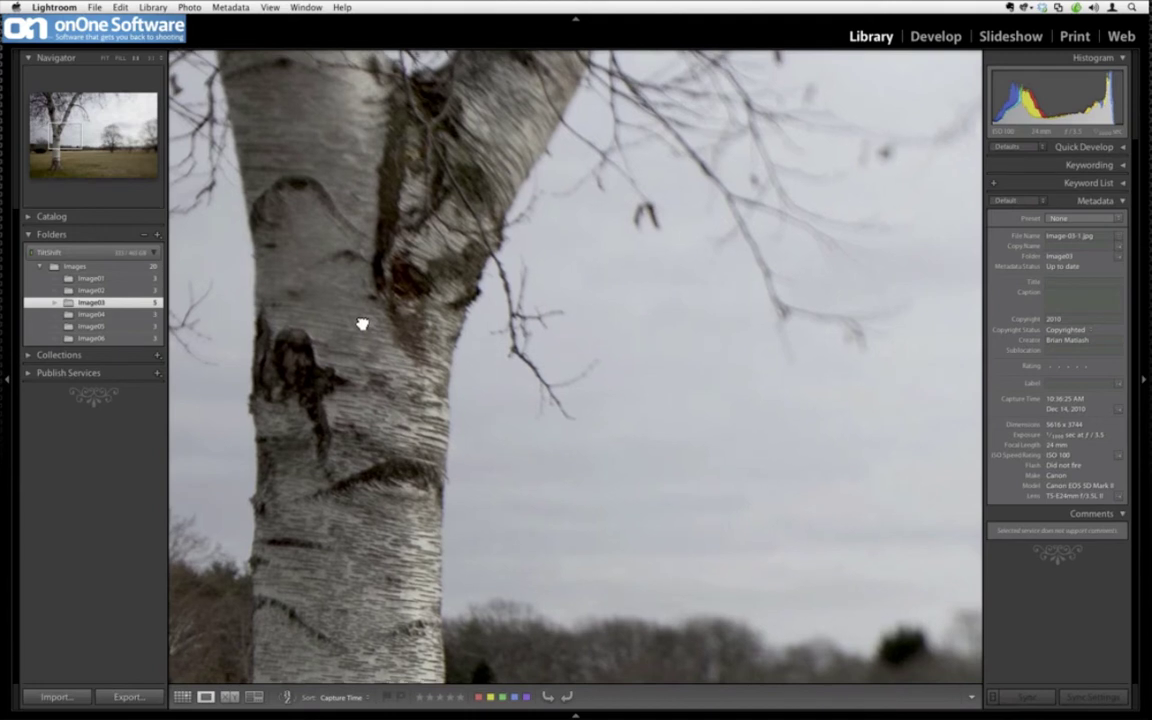
{"action": "left_click_drag", "start_coordinate": [362, 324], "coordinate": [400, 442]}
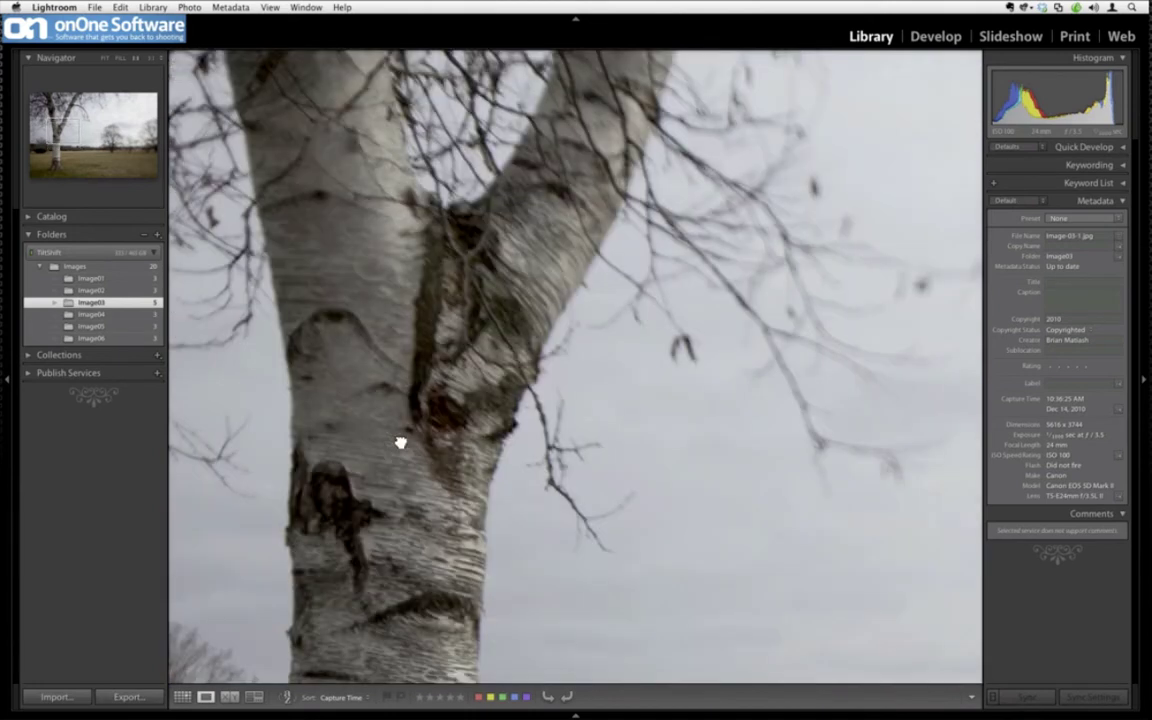
{"action": "scroll", "coordinate": [400, 442], "scroll_direction": "down", "scroll_amount": 10}
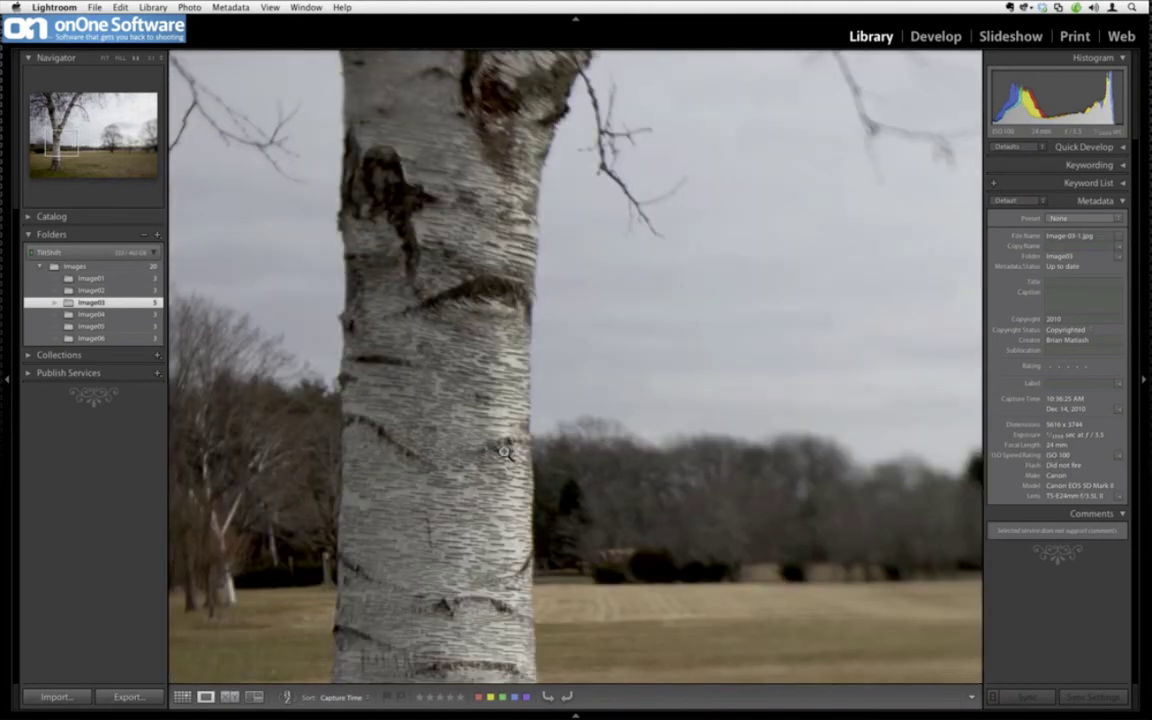
{"action": "left_click", "coordinate": [225, 347]}
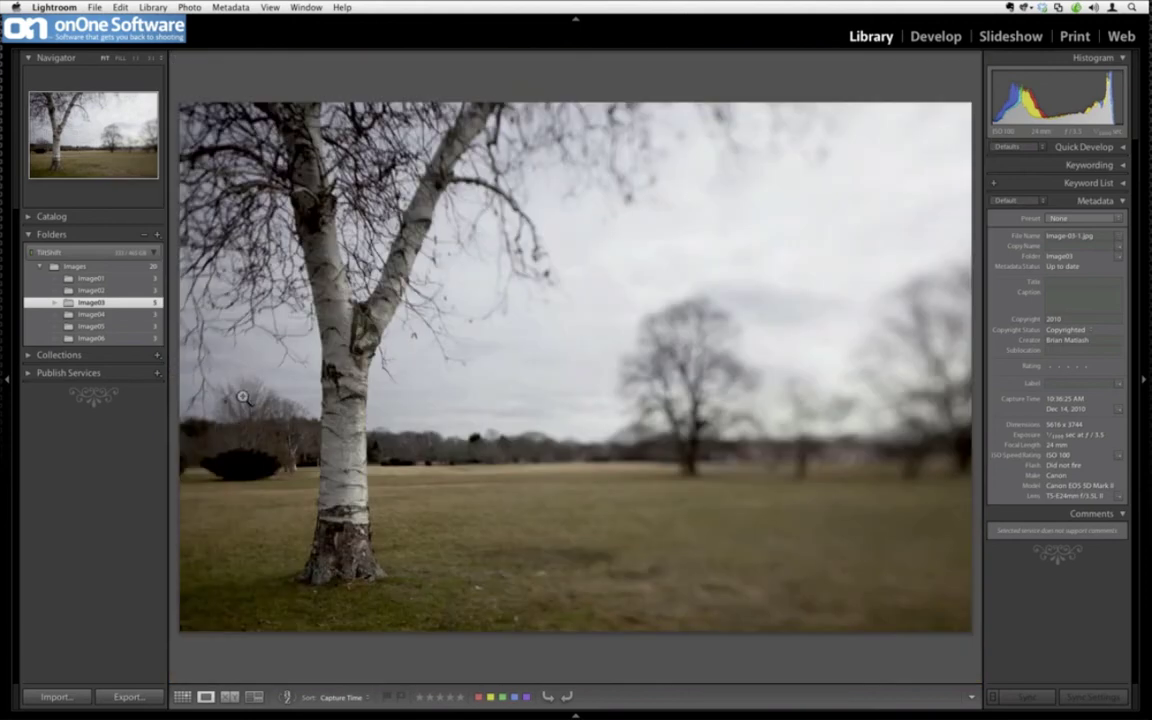
- Return to the thumbnail grid of the Image03 folder and open Image-03-2.jpg in the large single-photo view
{"action": "key", "text": "g"}
{"action": "left_click", "coordinate": [240, 155]}
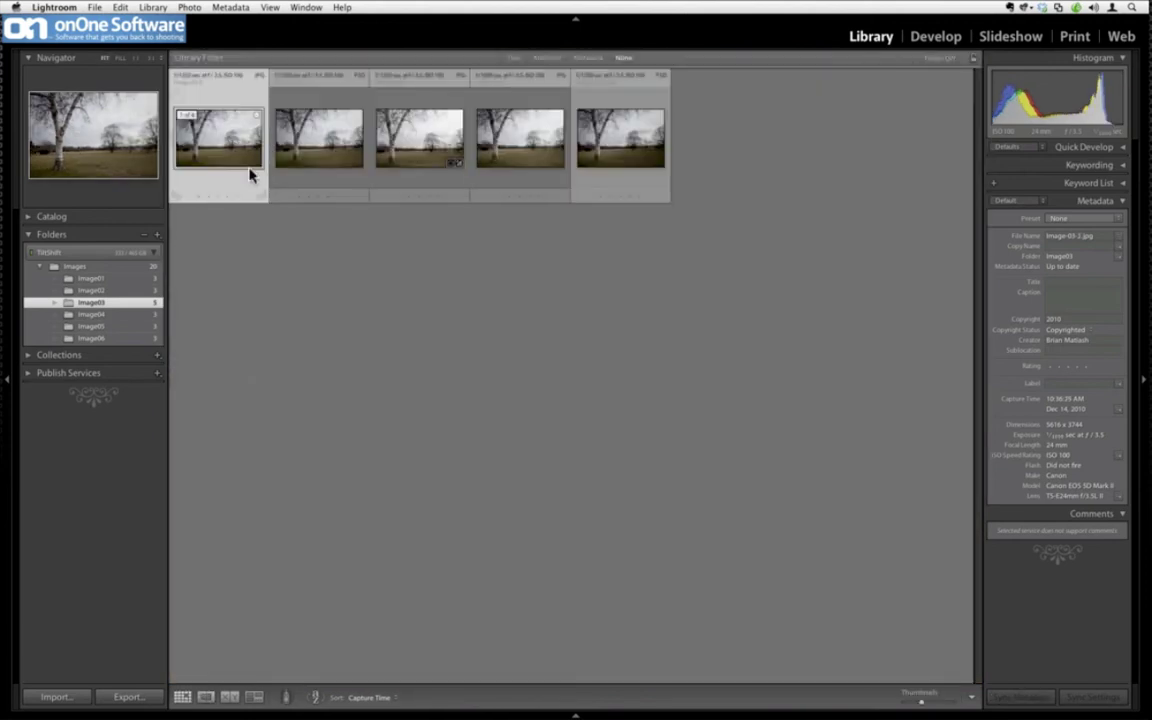
{"action": "double_click", "coordinate": [250, 175]}
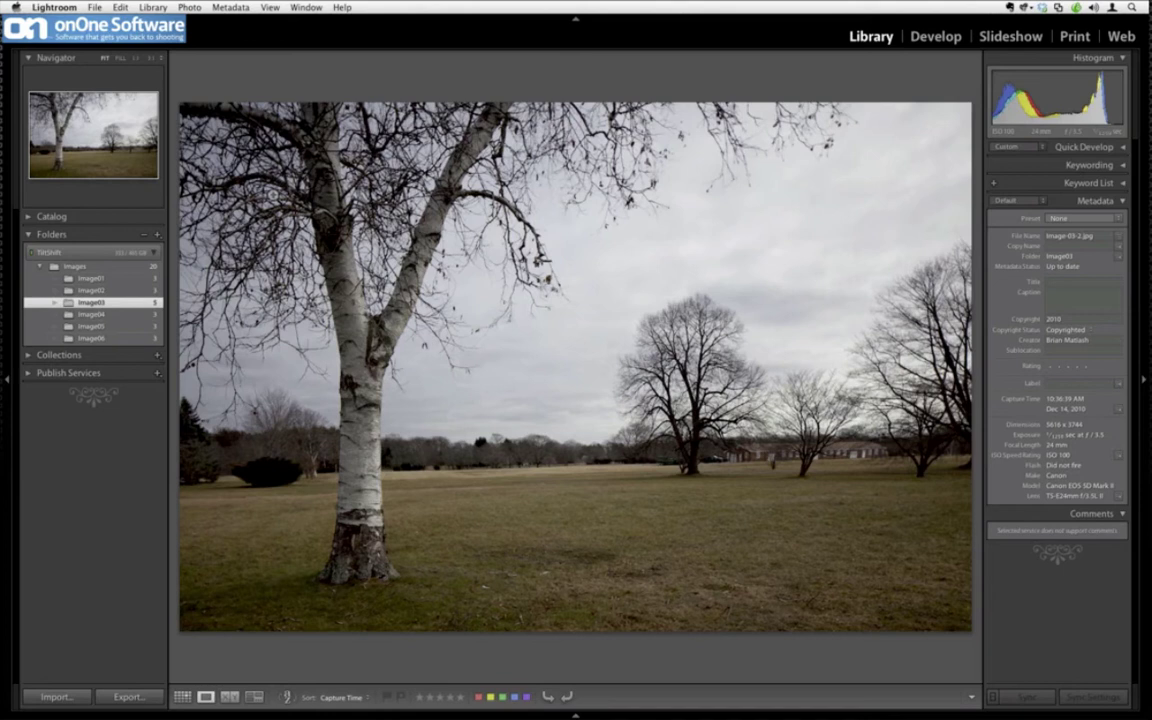
- Send Image-03-2.jpg to Adobe Photoshop CS5 as a copy with Lightroom adjustments
{"action": "left_click", "coordinate": [186, 7]}
{"action": "mouse_move", "coordinate": [215, 95]}
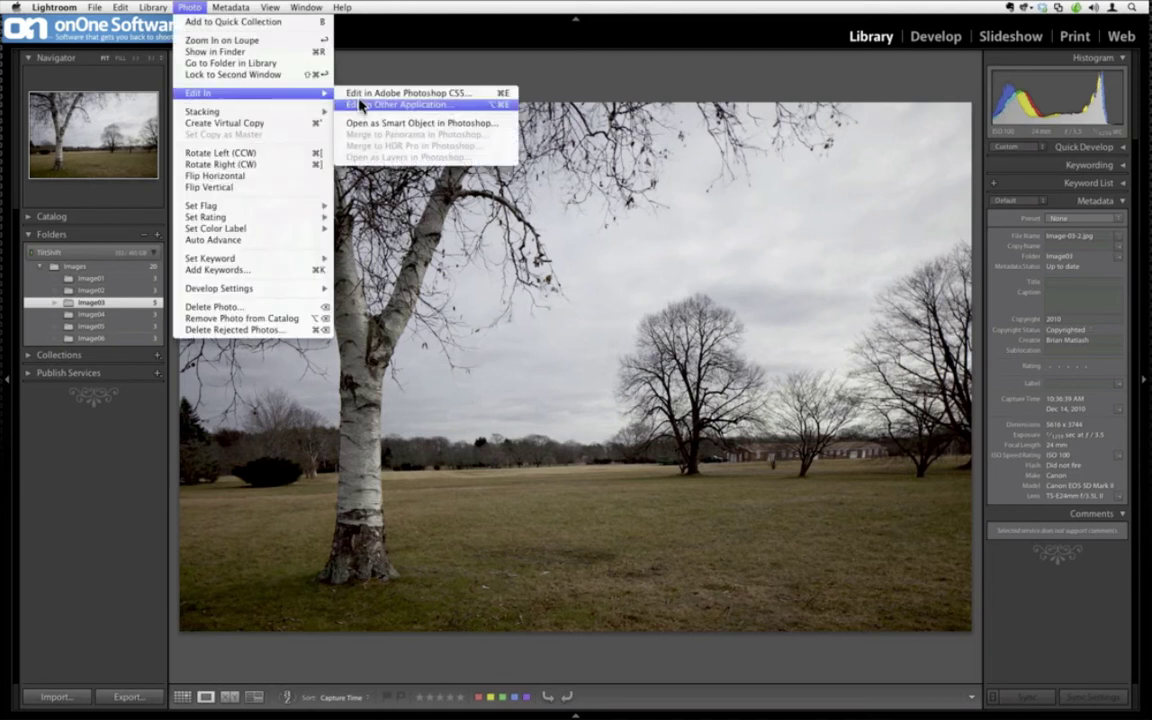
{"action": "left_click", "coordinate": [363, 99]}
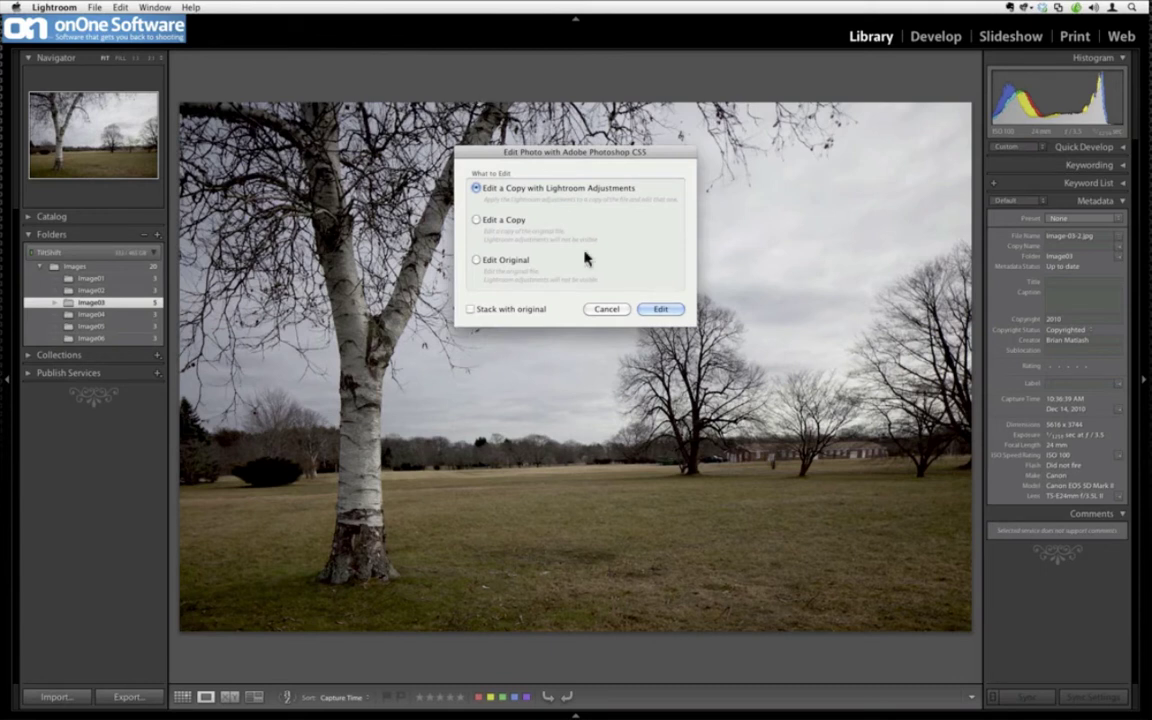
{"action": "left_click", "coordinate": [664, 310]}
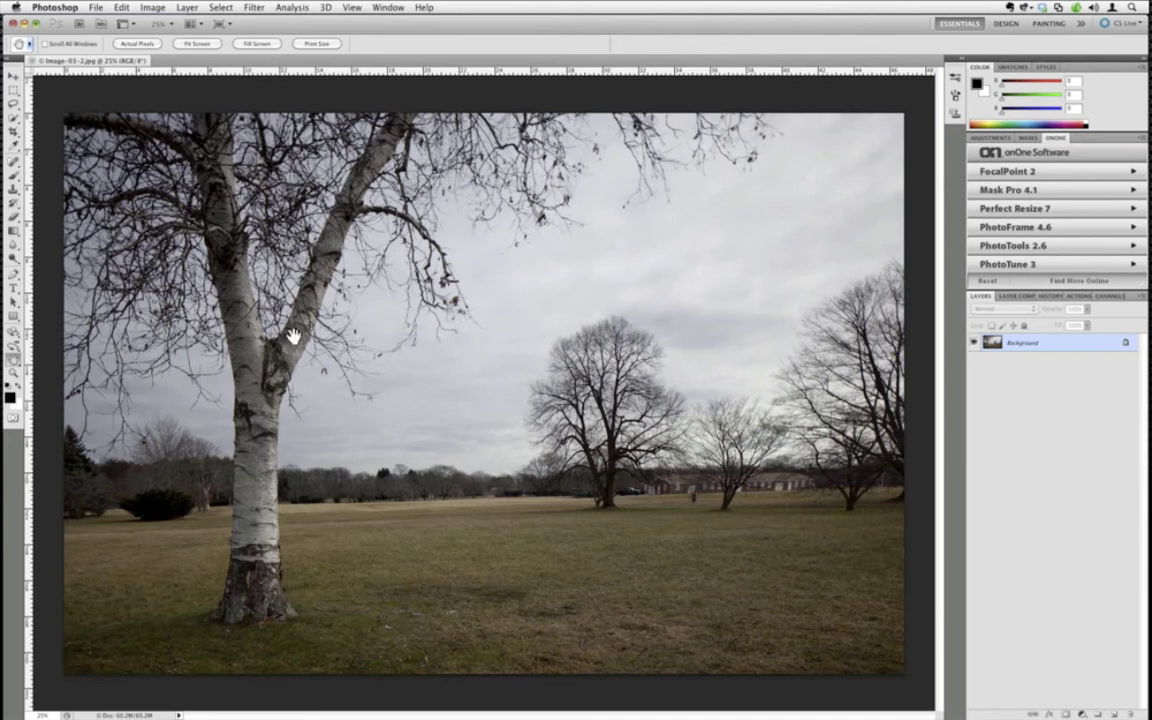
- Open the photo in FocalPoint 2 and reset the FocusBug, blur and option settings to their defaults
{"action": "left_click", "coordinate": [1000, 173]}
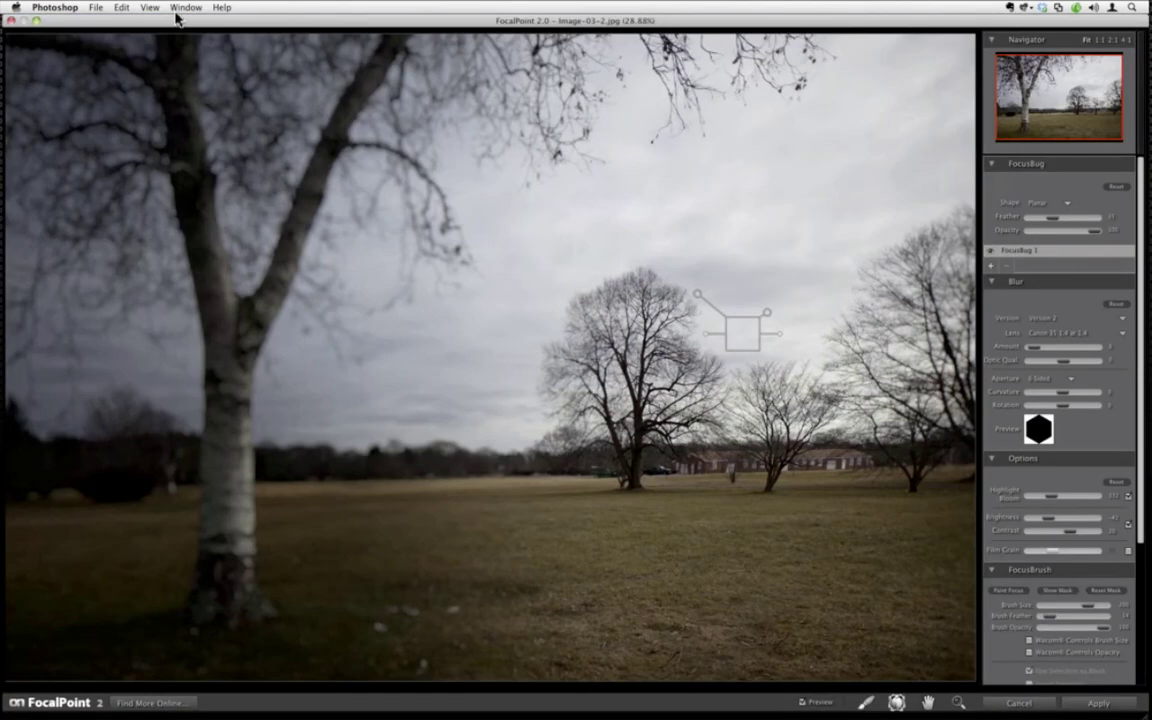
{"action": "left_click", "coordinate": [121, 7]}
{"action": "left_click", "coordinate": [141, 84]}
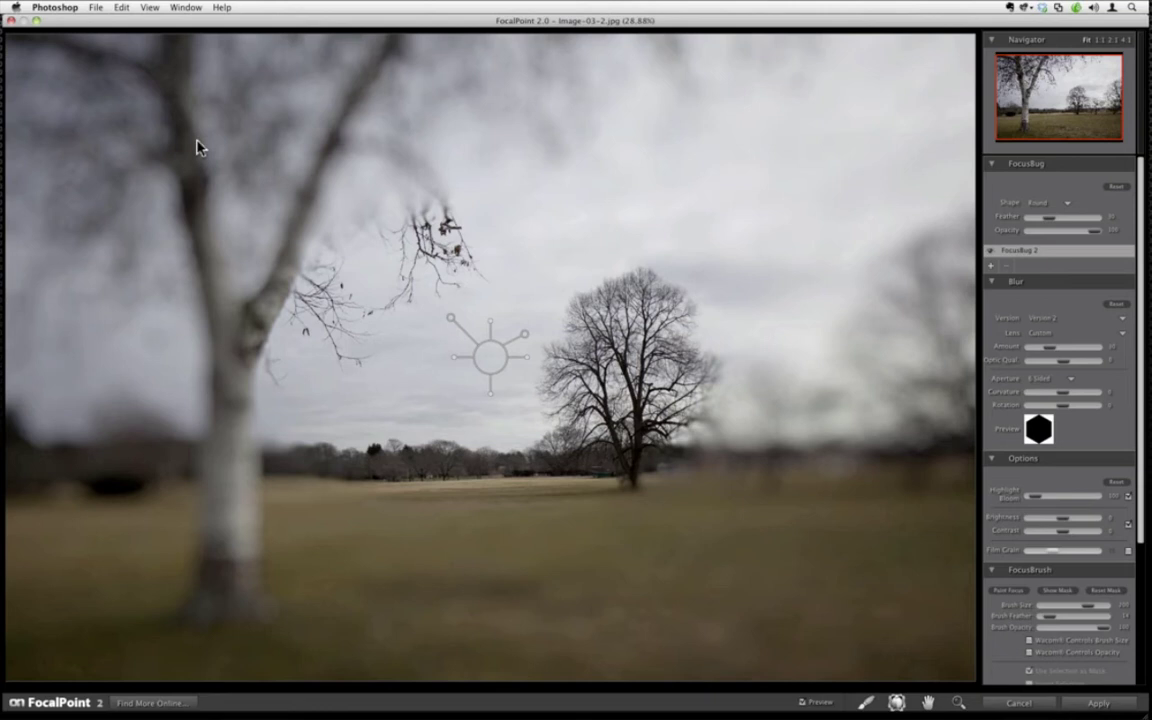
- Move the round FocusBug toward the birch, then widen and slightly rotate it so its focus area covers the upper trunk
{"action": "left_click", "coordinate": [489, 368]}
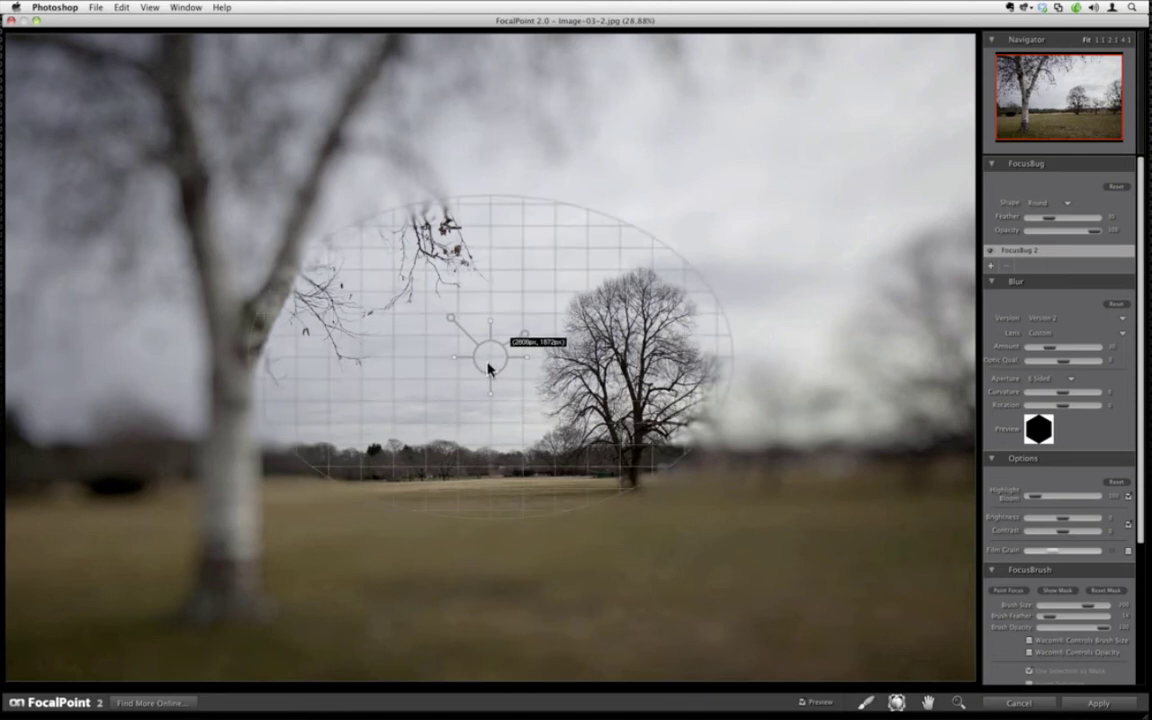
{"action": "left_click_drag", "start_coordinate": [489, 368], "coordinate": [440, 320]}
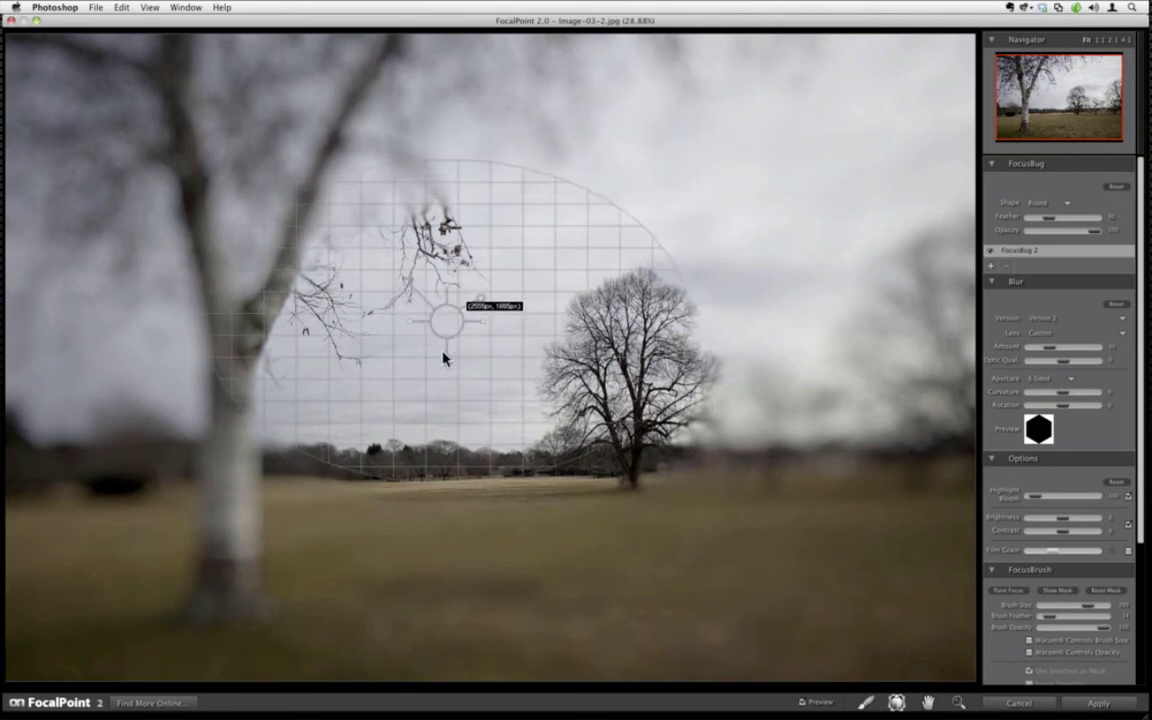
{"action": "left_click", "coordinate": [448, 366]}
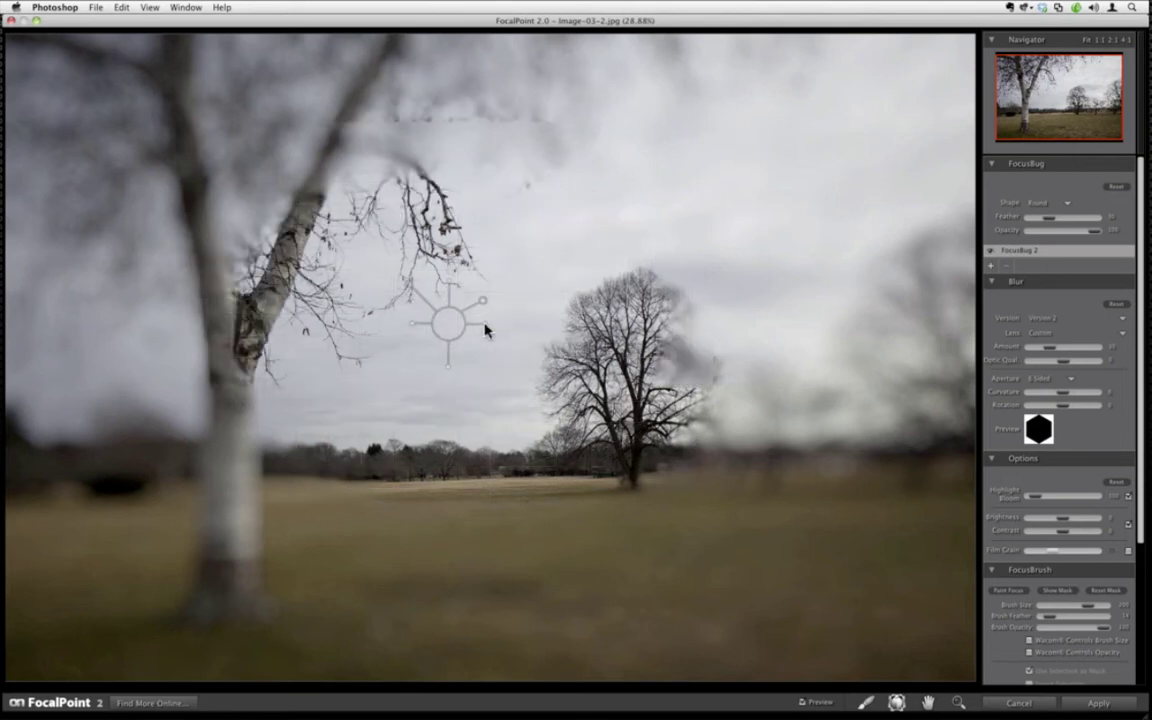
{"action": "left_click_drag", "start_coordinate": [489, 329], "coordinate": [492, 332]}
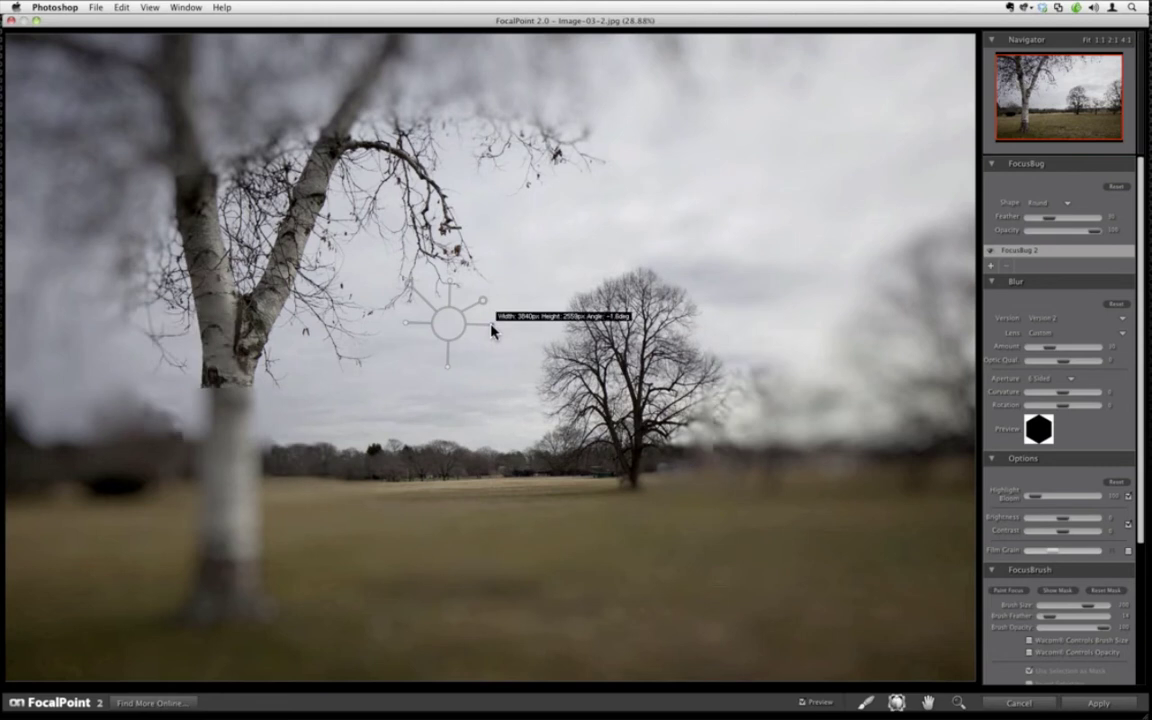
{"action": "left_click_drag", "start_coordinate": [492, 332], "coordinate": [495, 318]}
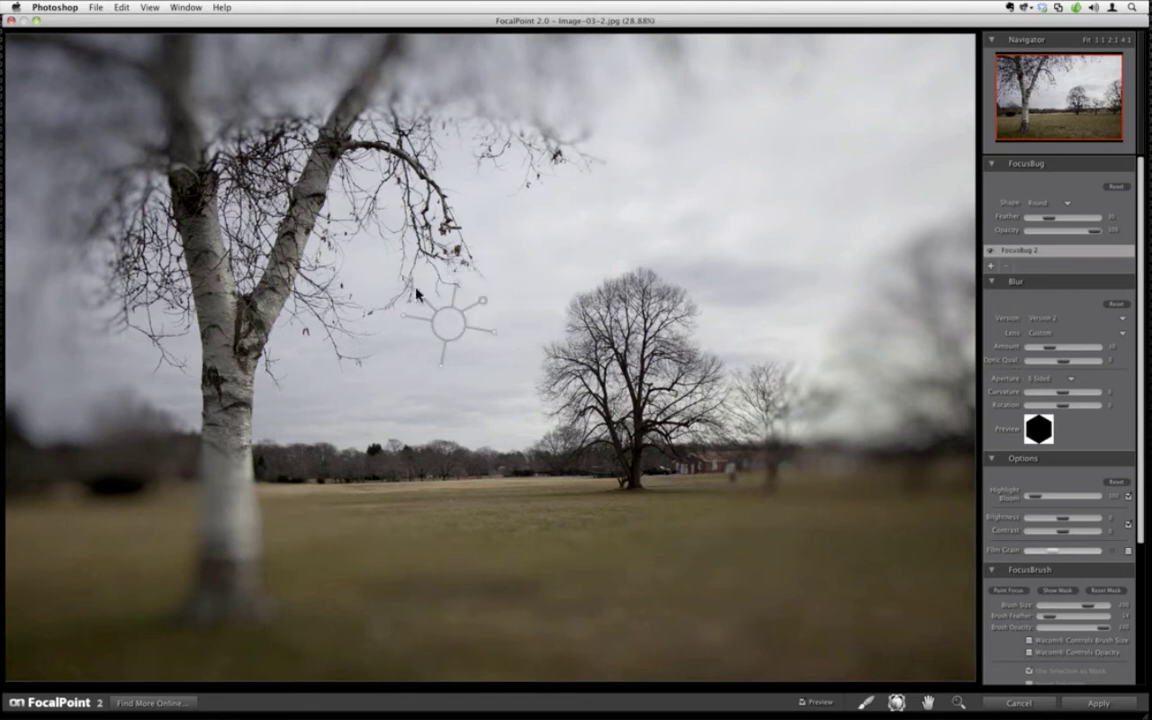
- Raise the FocusBug's vignette lightness, and increase its feather to about 34 and the blur amount to about 37
{"action": "mouse_move", "coordinate": [409, 287]}
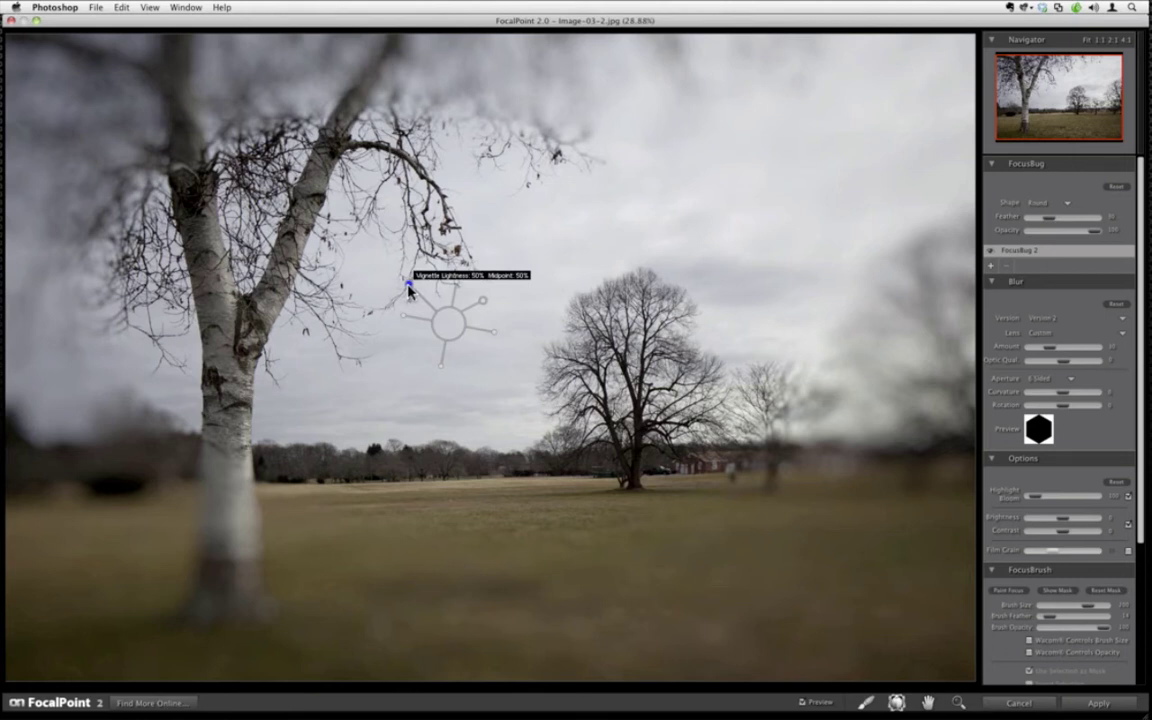
{"action": "mouse_move", "coordinate": [409, 290]}
{"action": "left_mouse_down"}
{"action": "mouse_move", "coordinate": [407, 262]}
{"action": "mouse_move", "coordinate": [427, 262]}
{"action": "mouse_move", "coordinate": [424, 272]}
{"action": "left_mouse_up"}
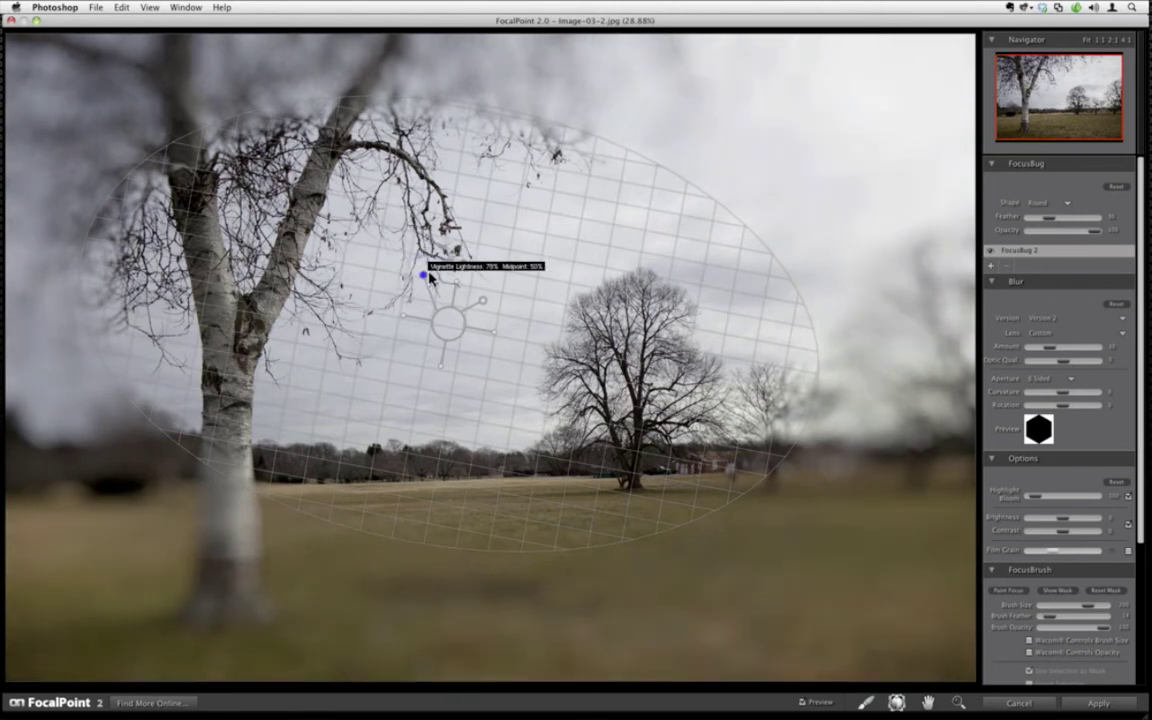
{"action": "left_click_drag", "start_coordinate": [482, 305], "coordinate": [460, 334]}
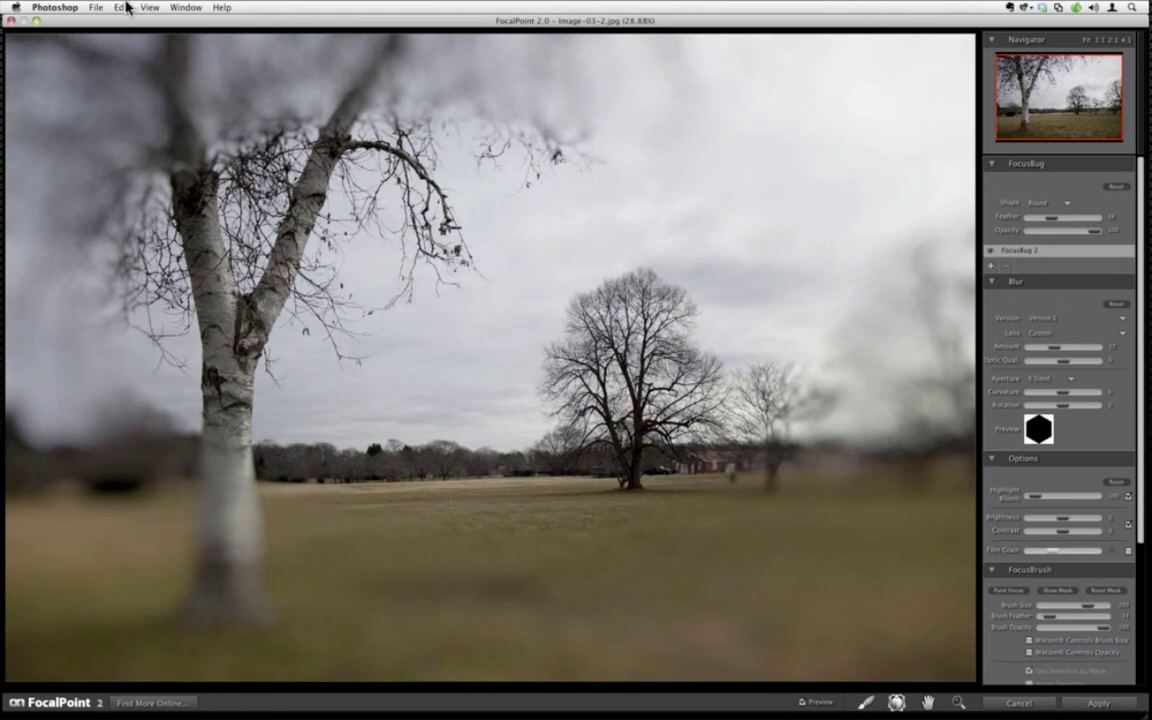
- Reposition the round FocusBug over the sky between the birch and the central tree, keeping the birch's branching trunk in focus
{"action": "left_click", "coordinate": [121, 7]}
{"action": "left_click", "coordinate": [132, 83]}
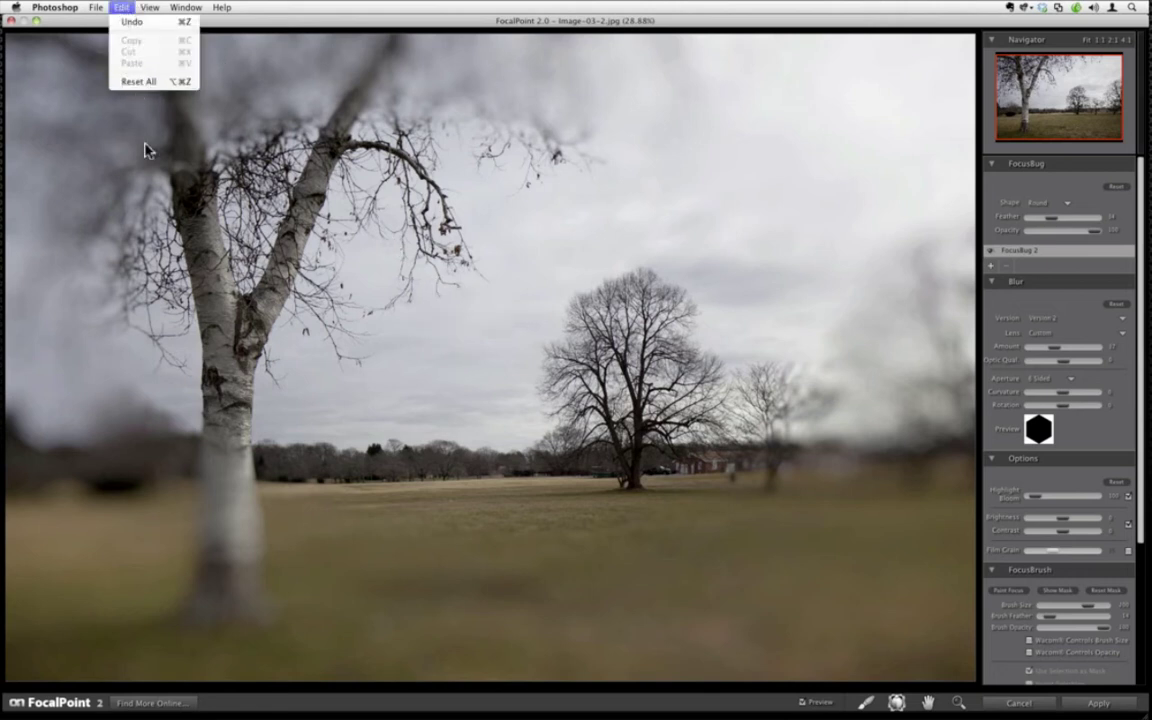
{"action": "mouse_move", "coordinate": [458, 327]}
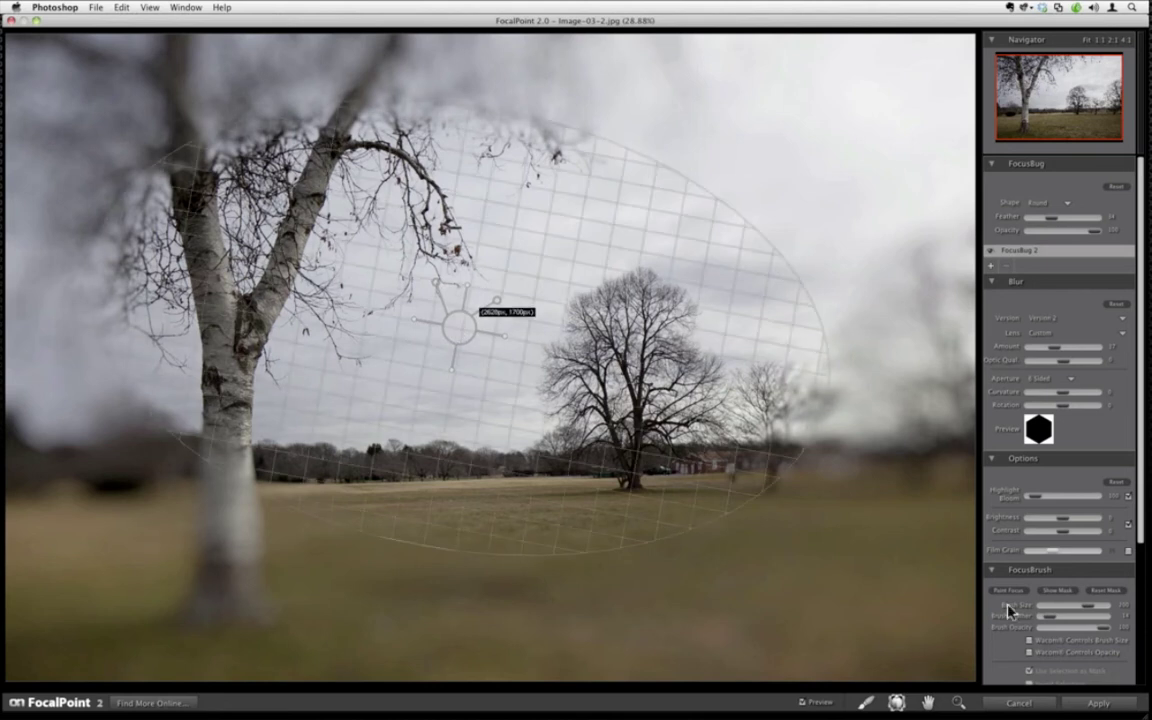
{"action": "left_click_drag", "start_coordinate": [458, 327], "coordinate": [470, 340]}
{"action": "mouse_move", "coordinate": [471, 339]}
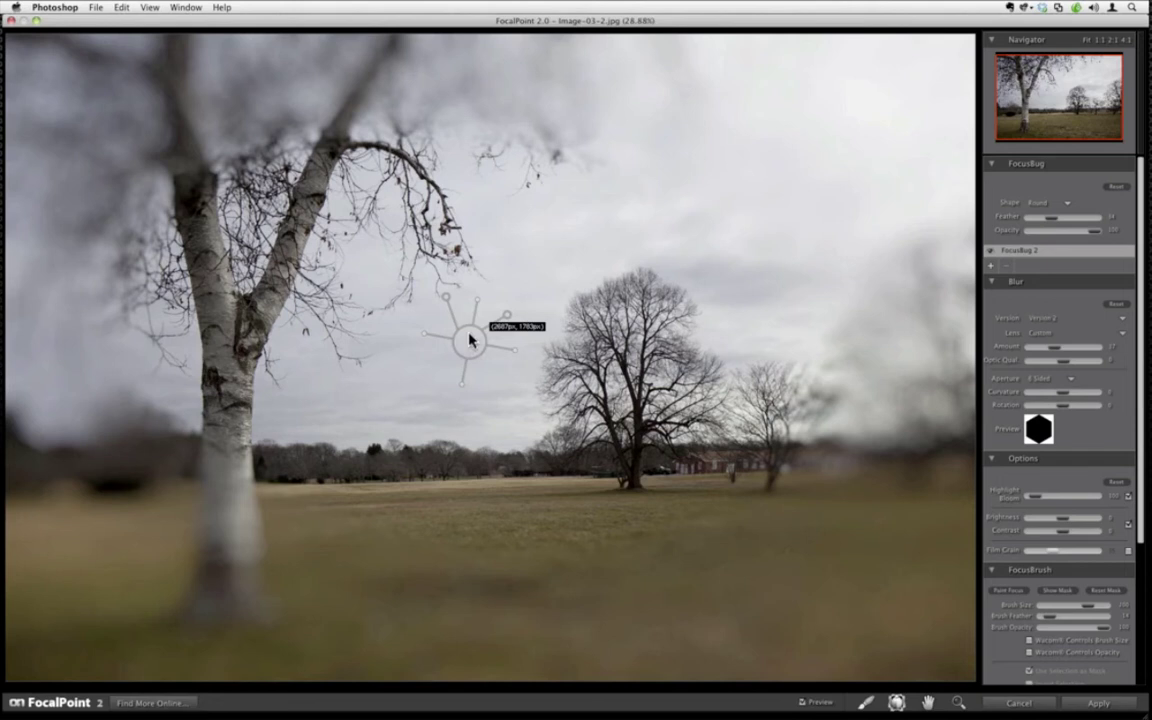
{"action": "left_click_drag", "start_coordinate": [470, 340], "coordinate": [433, 345]}
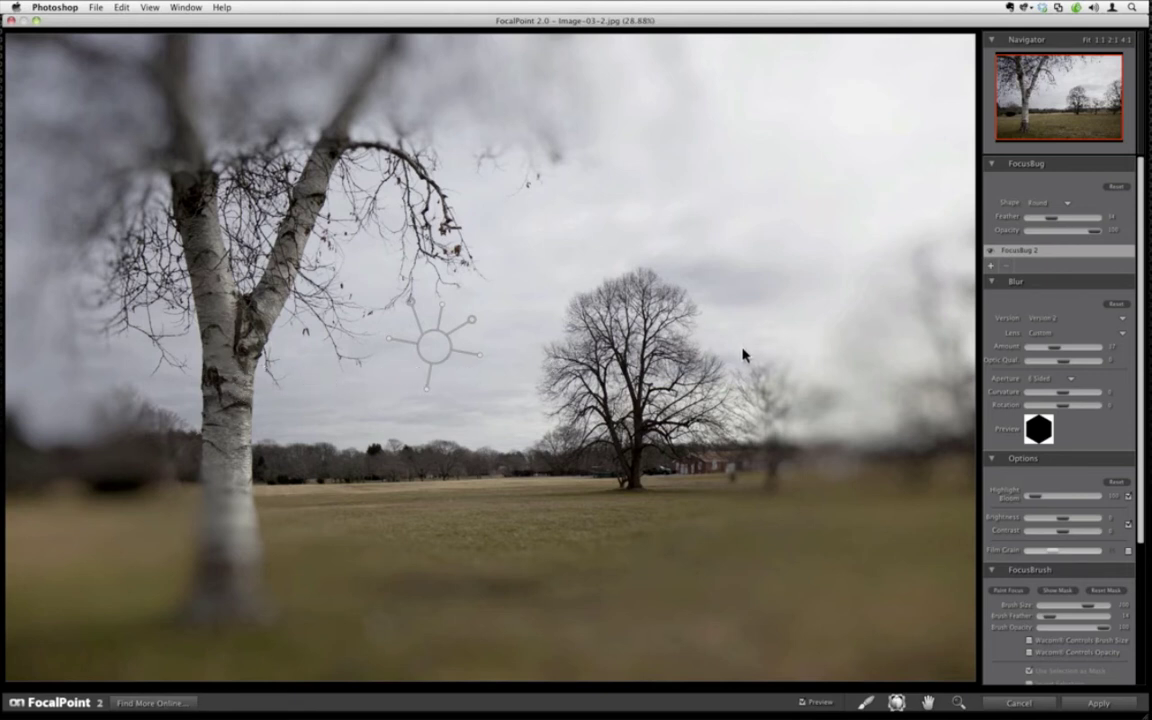
- Change the FocusBug shape to Planar, straighten it to run vertically, and narrow it over the birch trunk
{"action": "left_click", "coordinate": [1036, 205]}
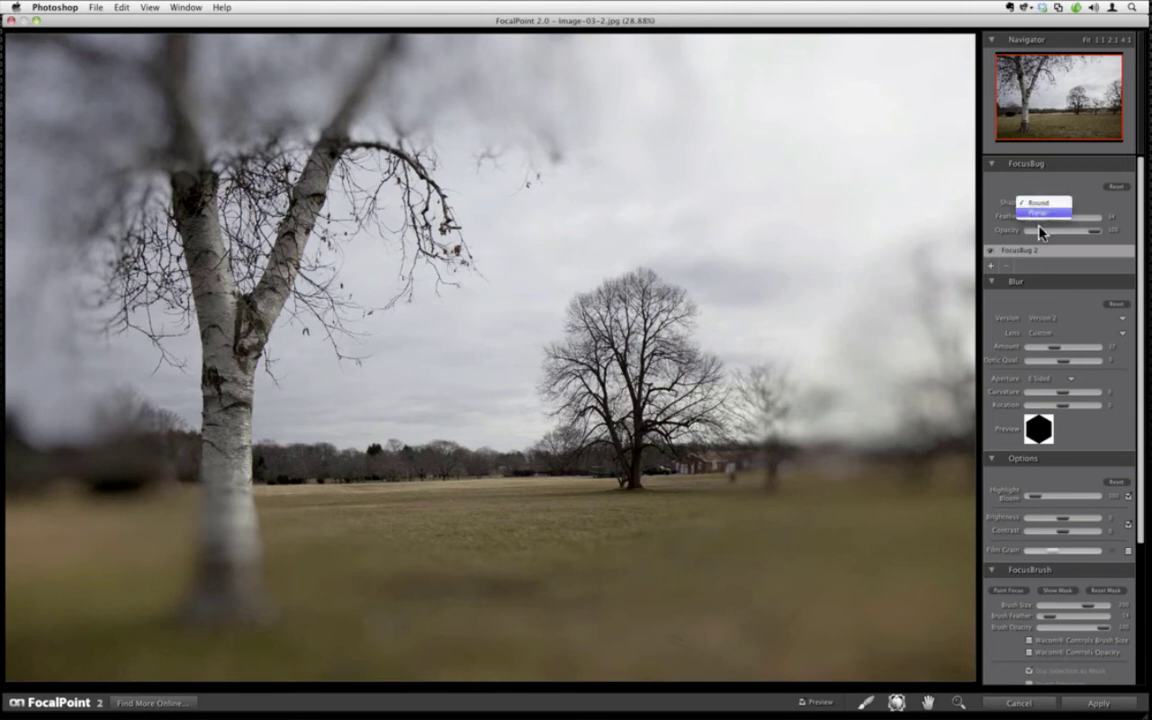
{"action": "left_click", "coordinate": [1040, 213]}
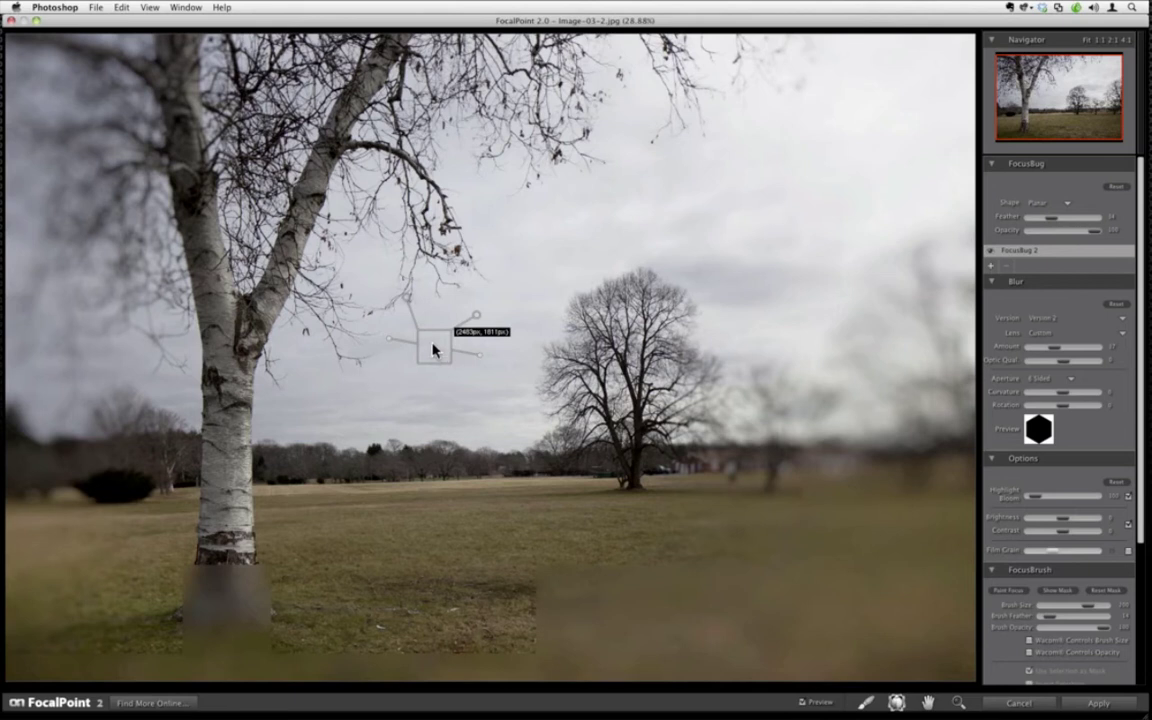
{"action": "left_click_drag", "start_coordinate": [433, 349], "coordinate": [433, 347]}
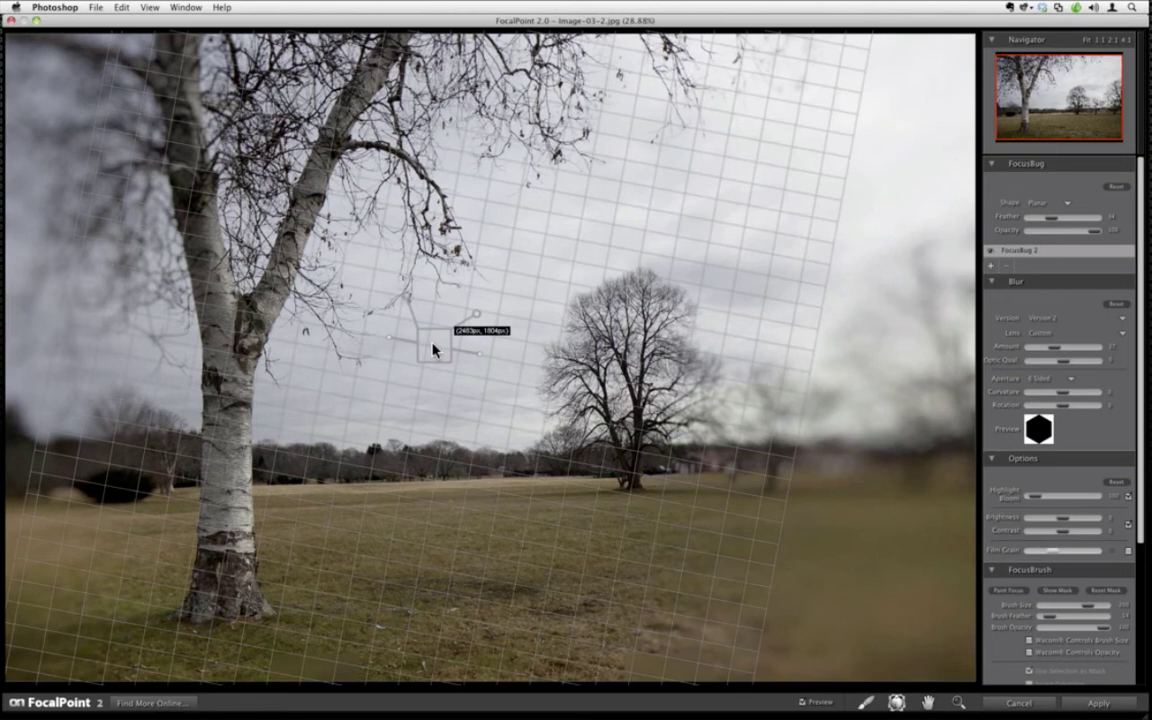
{"action": "left_click_drag", "start_coordinate": [433, 349], "coordinate": [480, 342]}
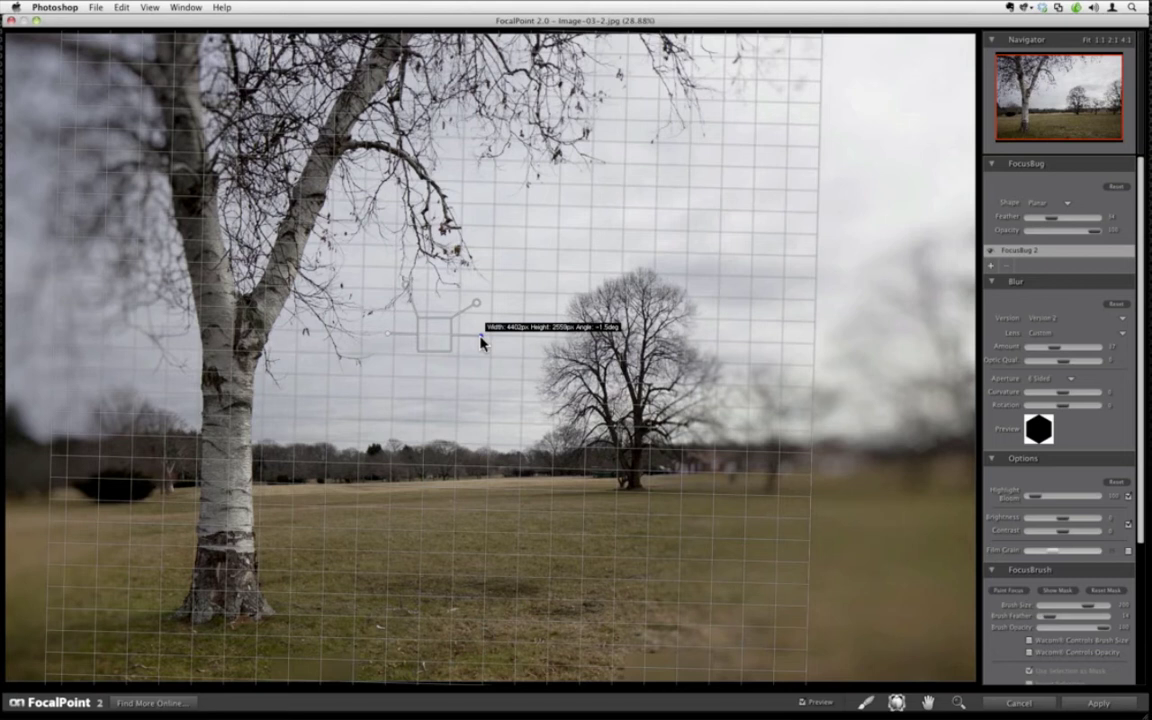
{"action": "left_click_drag", "start_coordinate": [433, 340], "coordinate": [262, 362]}
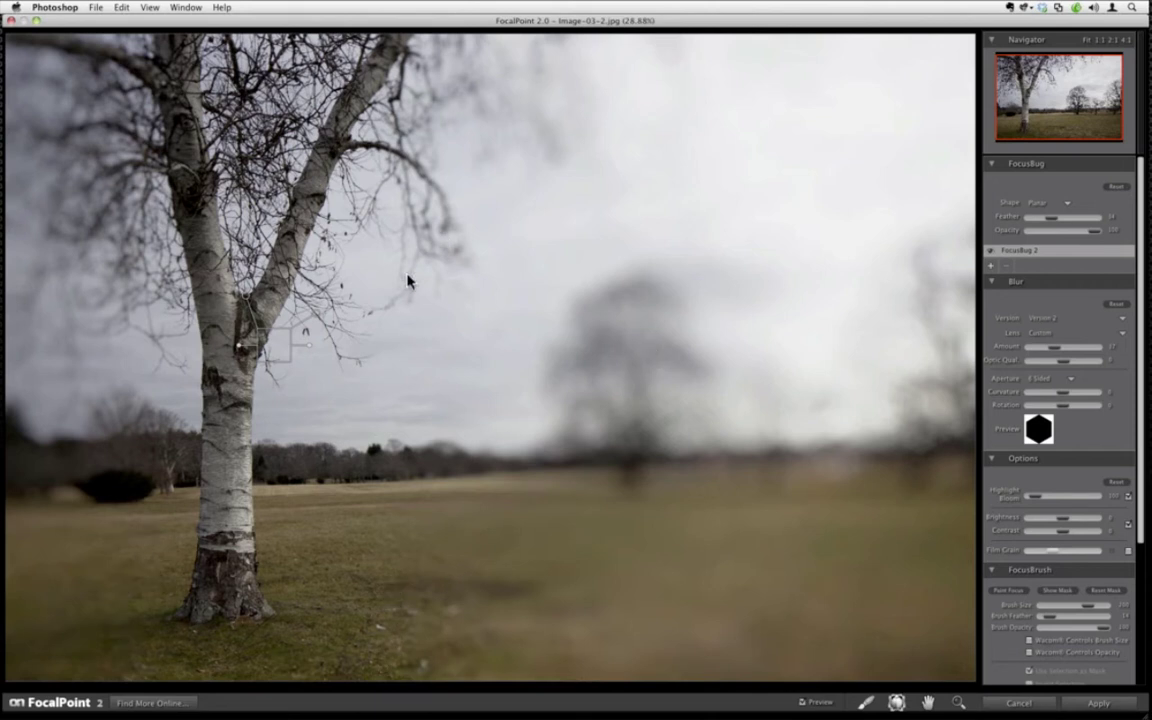
{"action": "left_click_drag", "start_coordinate": [314, 343], "coordinate": [282, 358]}
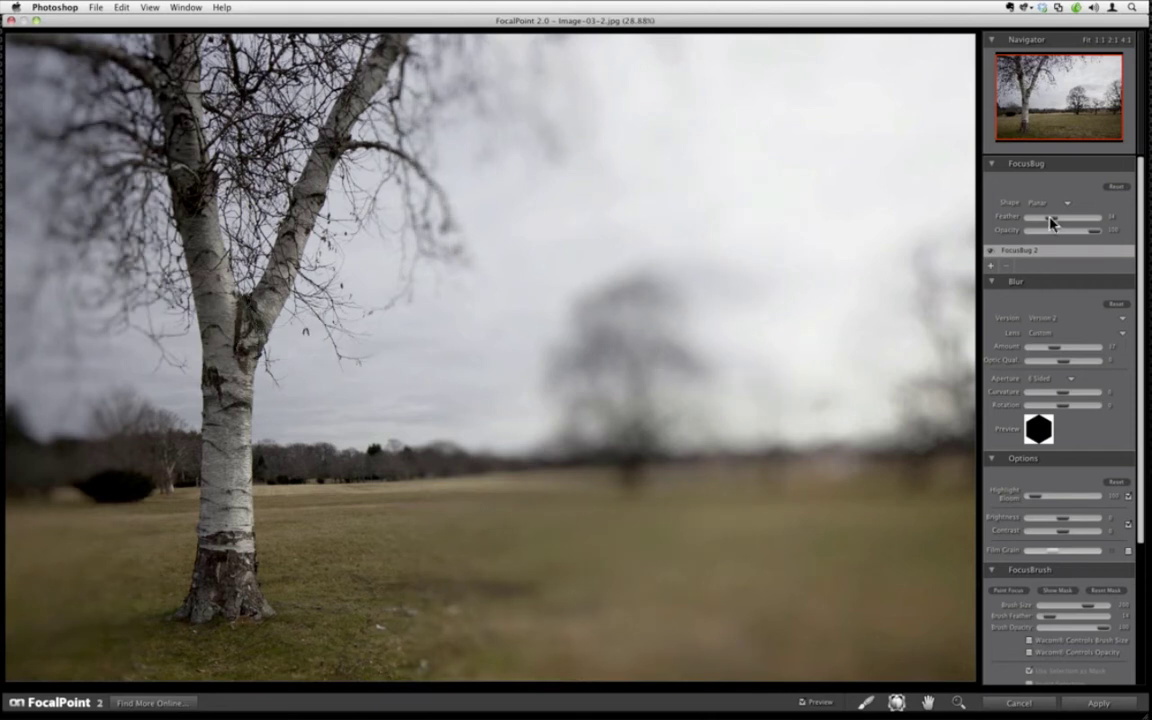
- Try the planar FocusBug's feather at 0 and 100, and examine the resulting blur mask
{"action": "left_click_drag", "start_coordinate": [1048, 222], "coordinate": [1028, 224]}
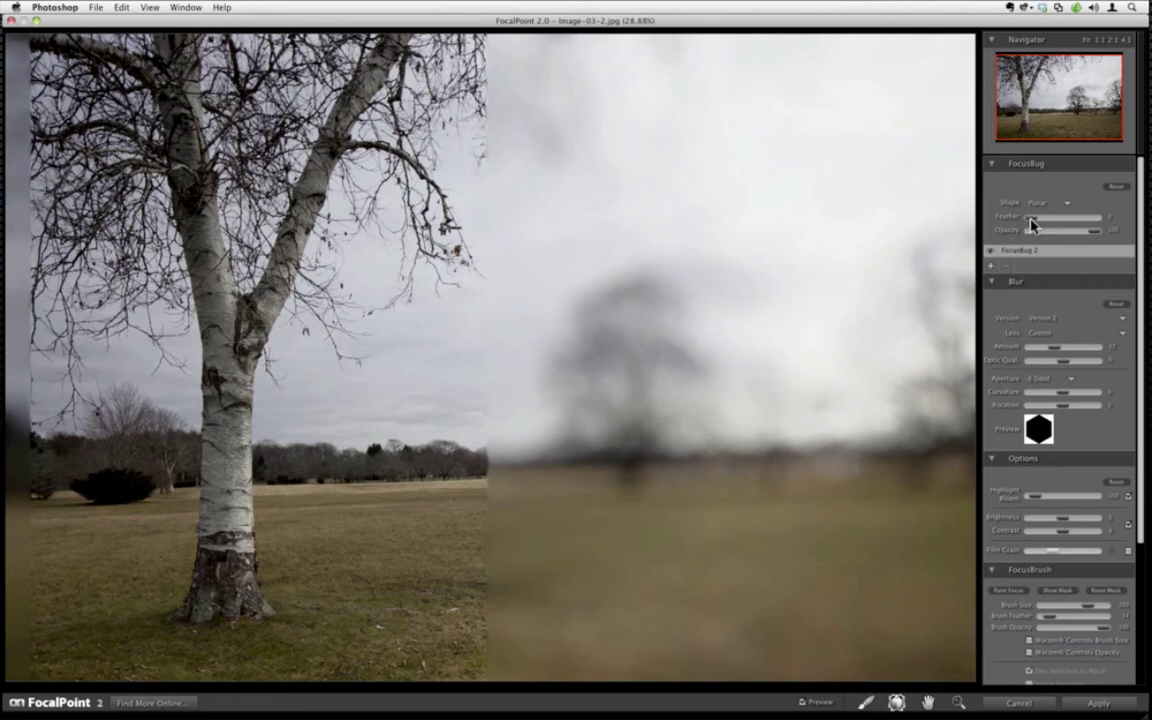
{"action": "left_click_drag", "start_coordinate": [1086, 226], "coordinate": [1100, 217]}
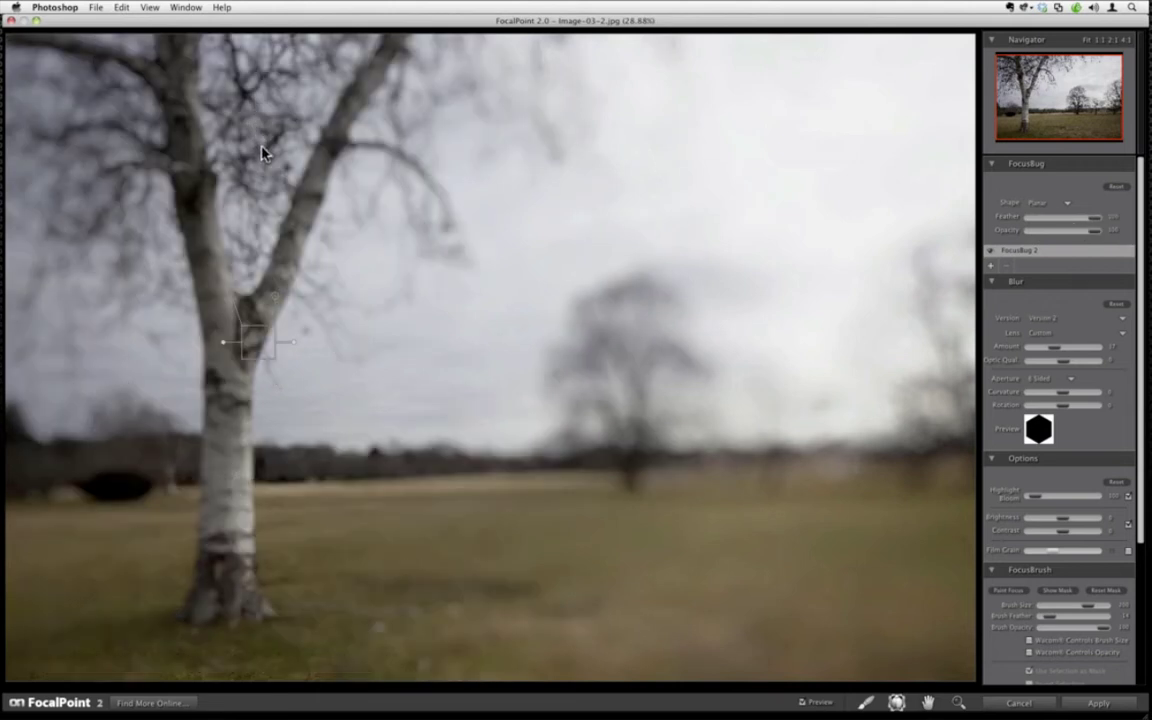
{"action": "left_click", "coordinate": [1055, 592]}
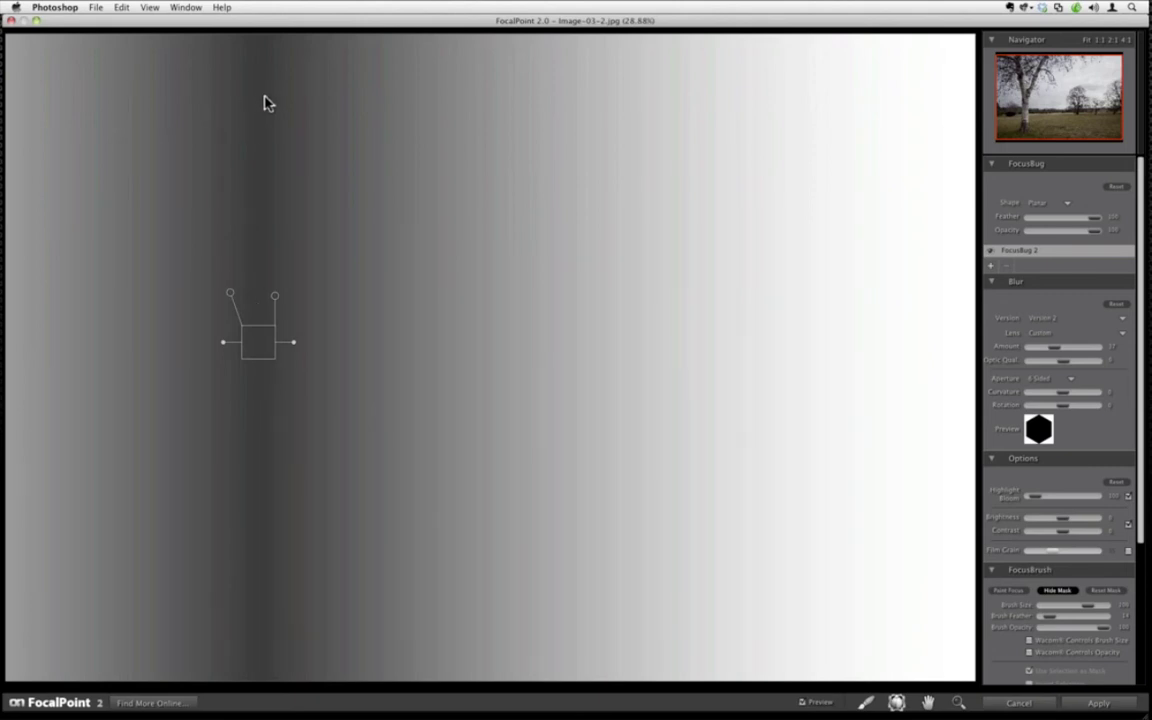
{"action": "left_click", "coordinate": [1056, 591]}
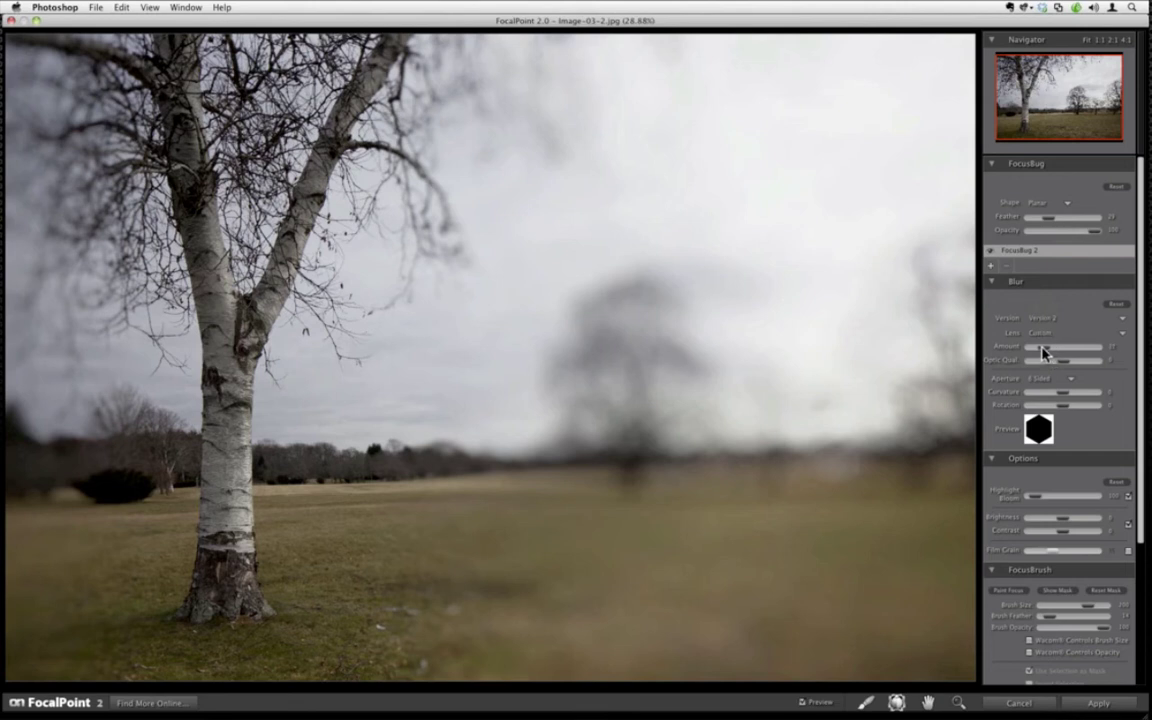
- Lower the blur amount and raise the optic quality, keeping the planar FocusBug centred on the birch trunk
{"action": "left_click_drag", "start_coordinate": [1043, 350], "coordinate": [1036, 350]}
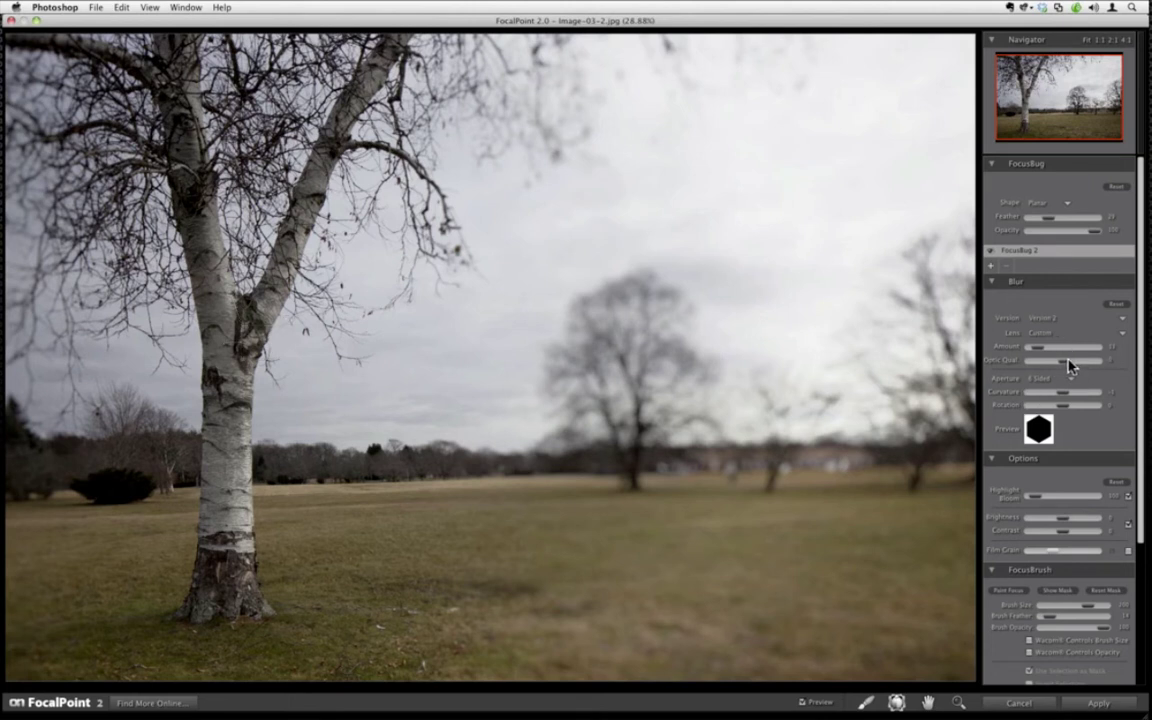
{"action": "left_click_drag", "start_coordinate": [1069, 366], "coordinate": [1078, 367]}
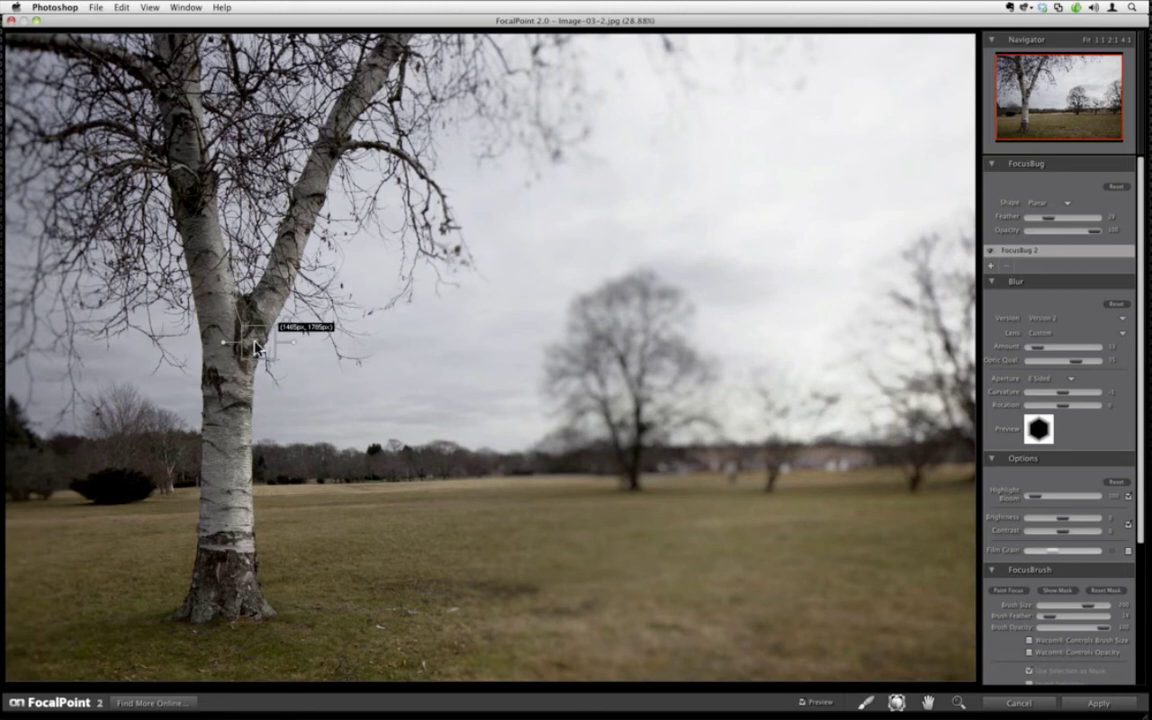
{"action": "left_click_drag", "start_coordinate": [256, 348], "coordinate": [247, 352]}
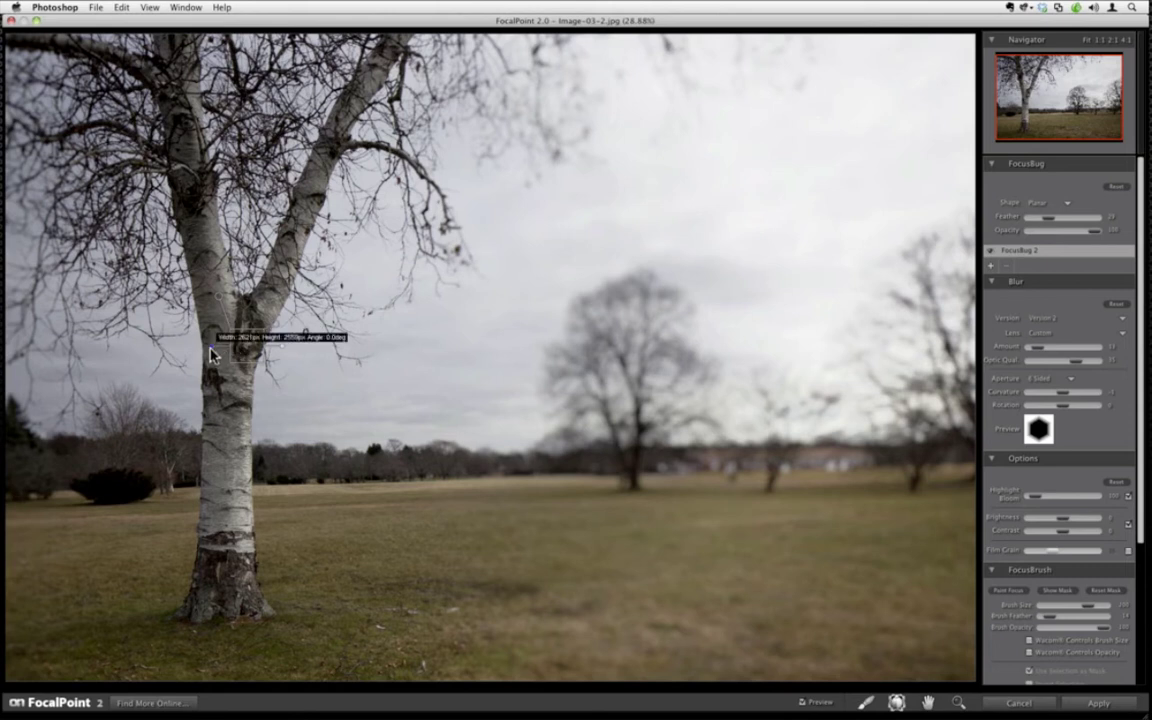
- Switch to the FocusBrush, reset its mask, and set the brush opacity to 100
{"action": "left_click", "coordinate": [865, 703]}
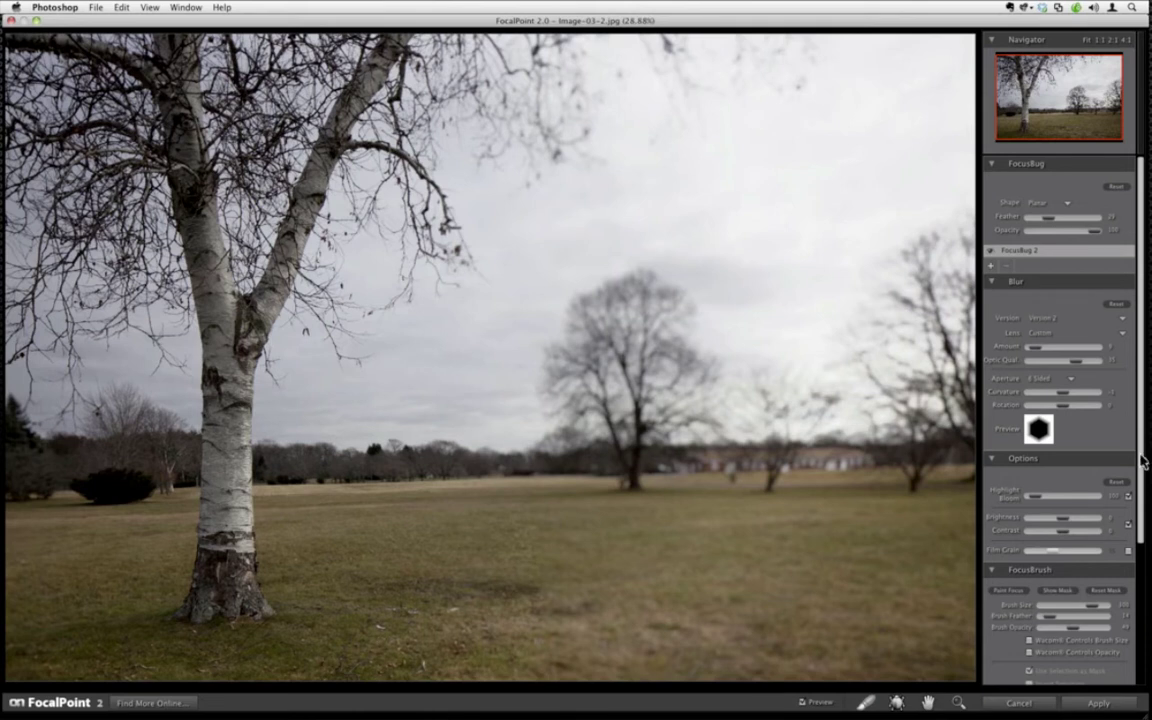
{"action": "left_click_drag", "start_coordinate": [1143, 461], "coordinate": [1143, 511]}
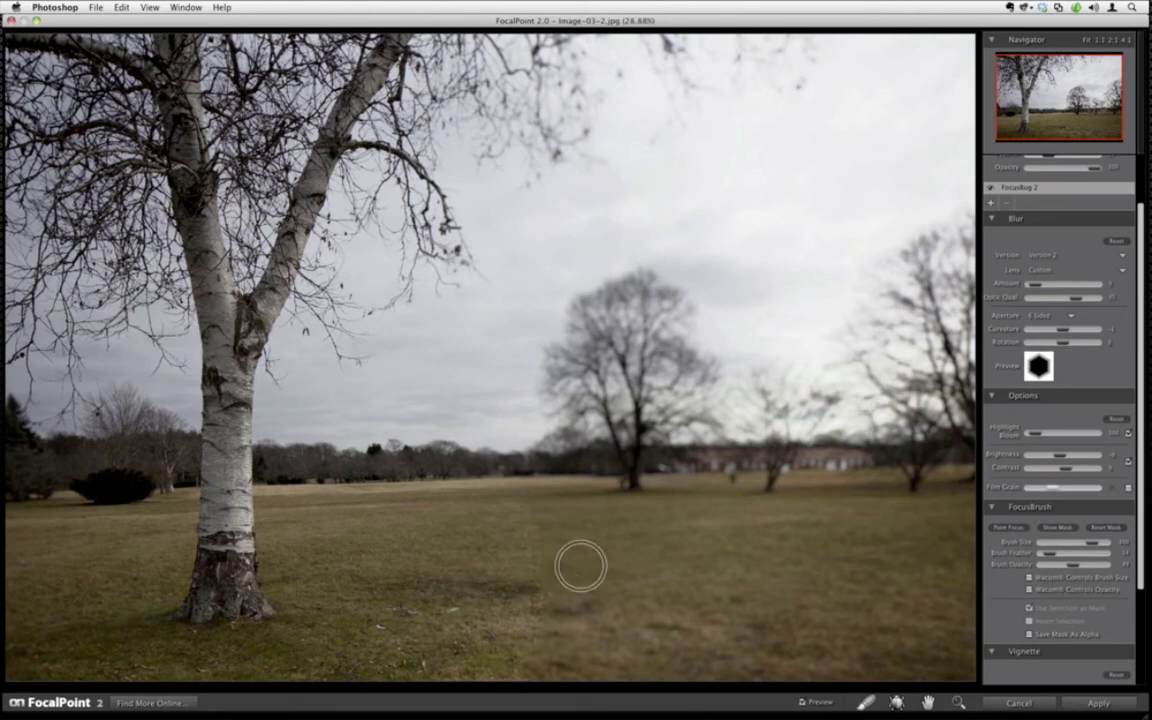
{"action": "left_click", "coordinate": [1105, 530]}
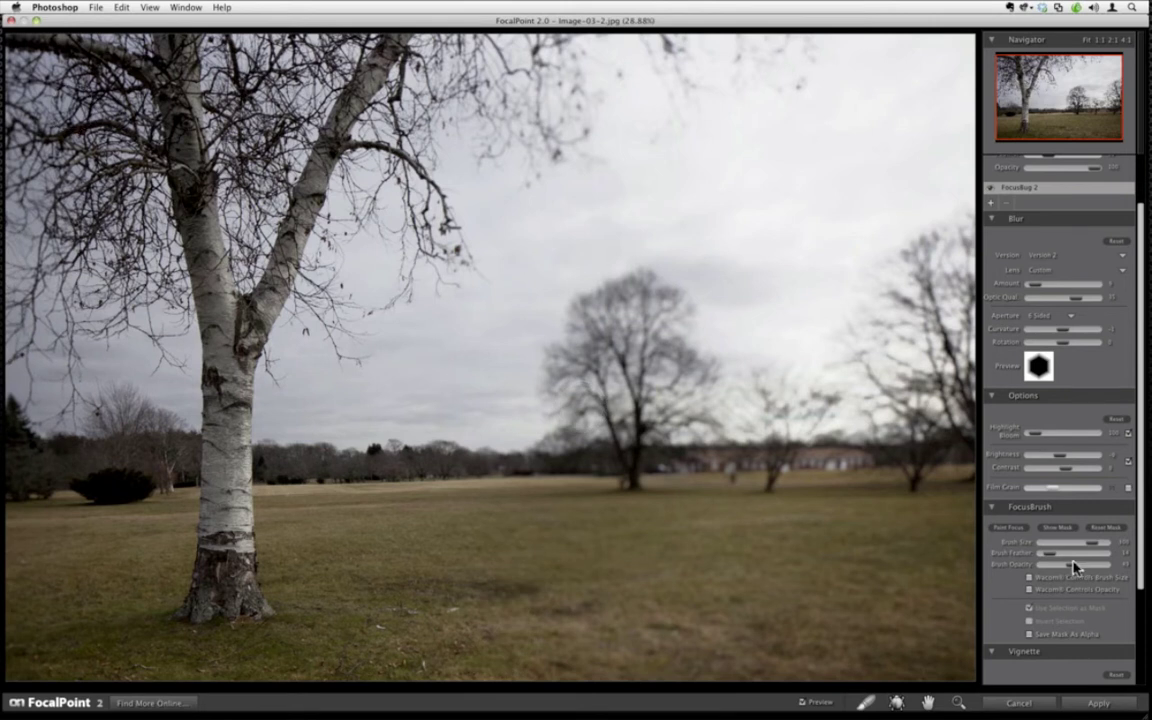
{"action": "left_click_drag", "start_coordinate": [1075, 567], "coordinate": [1110, 567]}
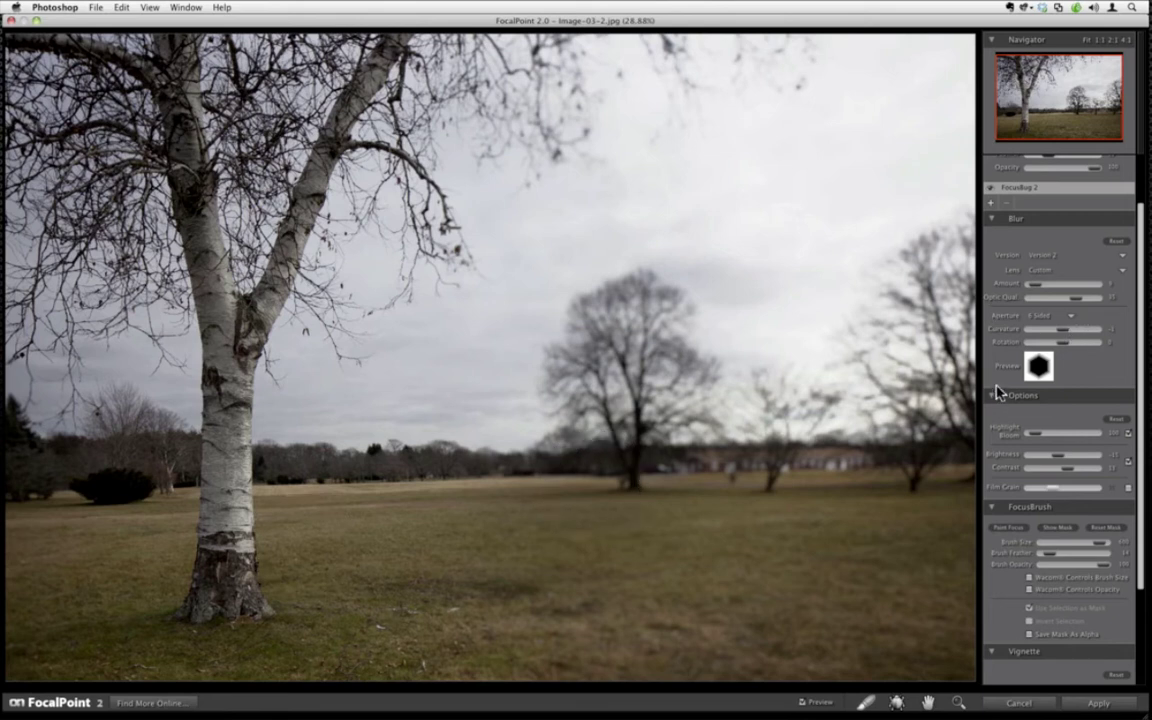
- Cancel the FocalPoint edit and close the photo in Photoshop
{"action": "left_click", "coordinate": [1008, 705]}
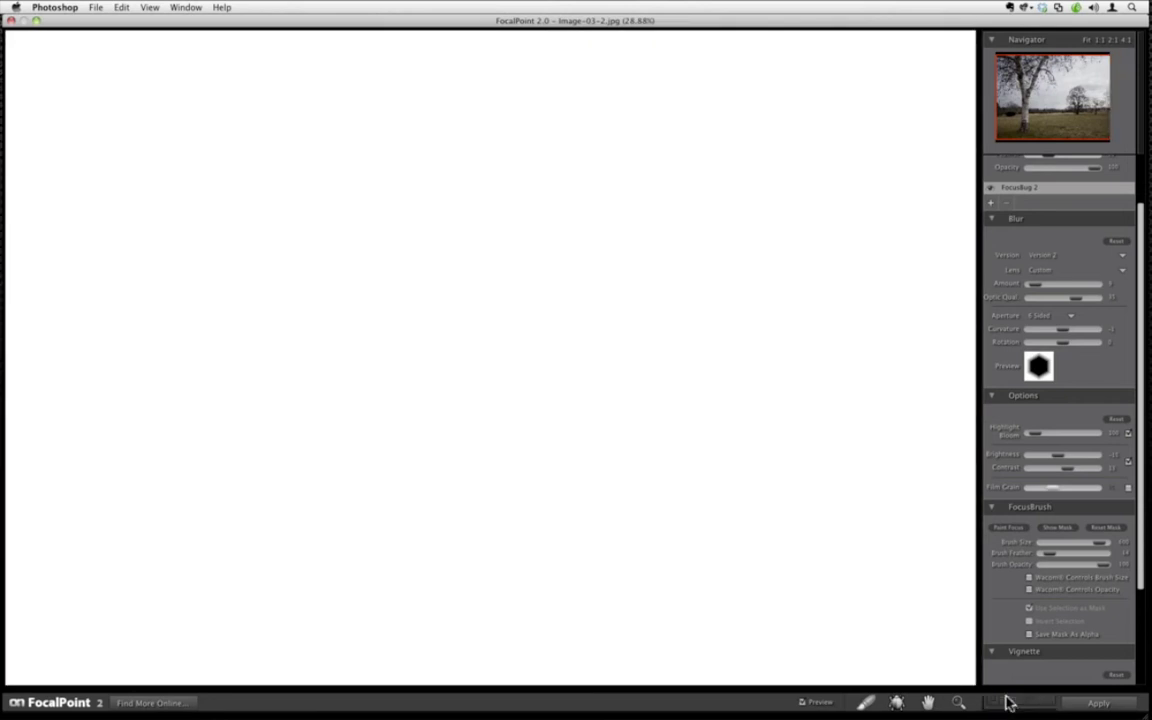
{"action": "key", "text": "super+w"}
{"action": "left_click", "coordinate": [523, 244]}
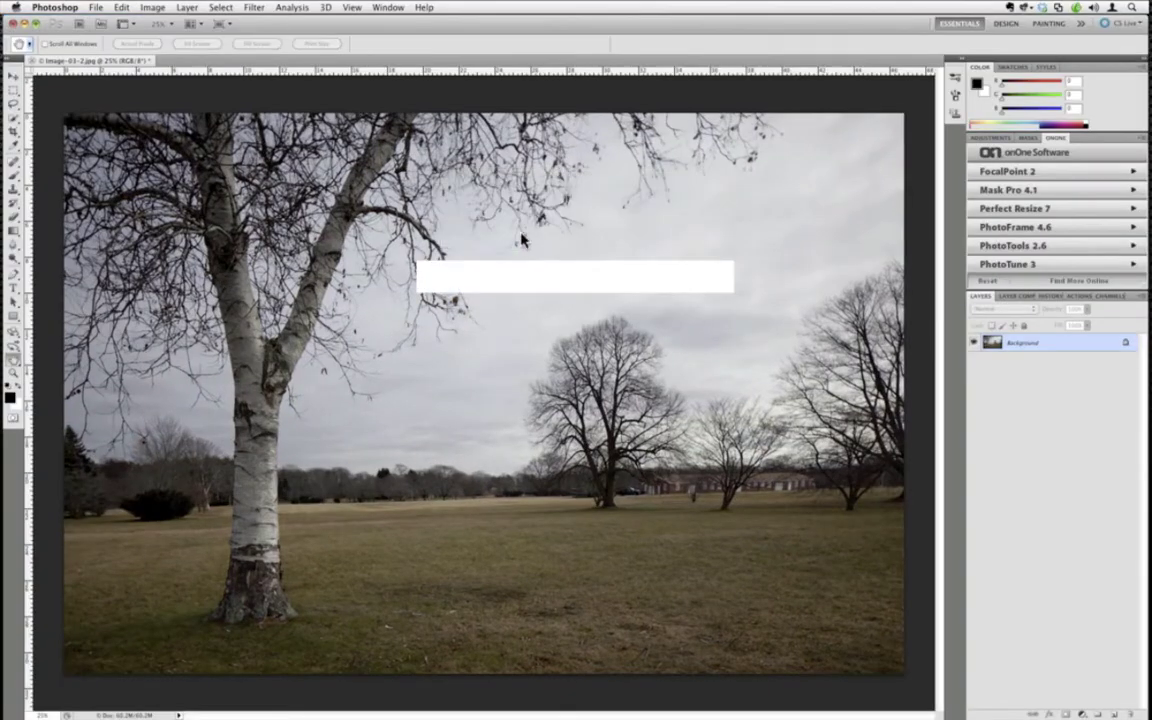
- Switch to Lightroom and compare Image-03-1.jpg with Image-03-2-Edit.psd in the large single-photo view
{"action": "key", "text": "super+Tab"}
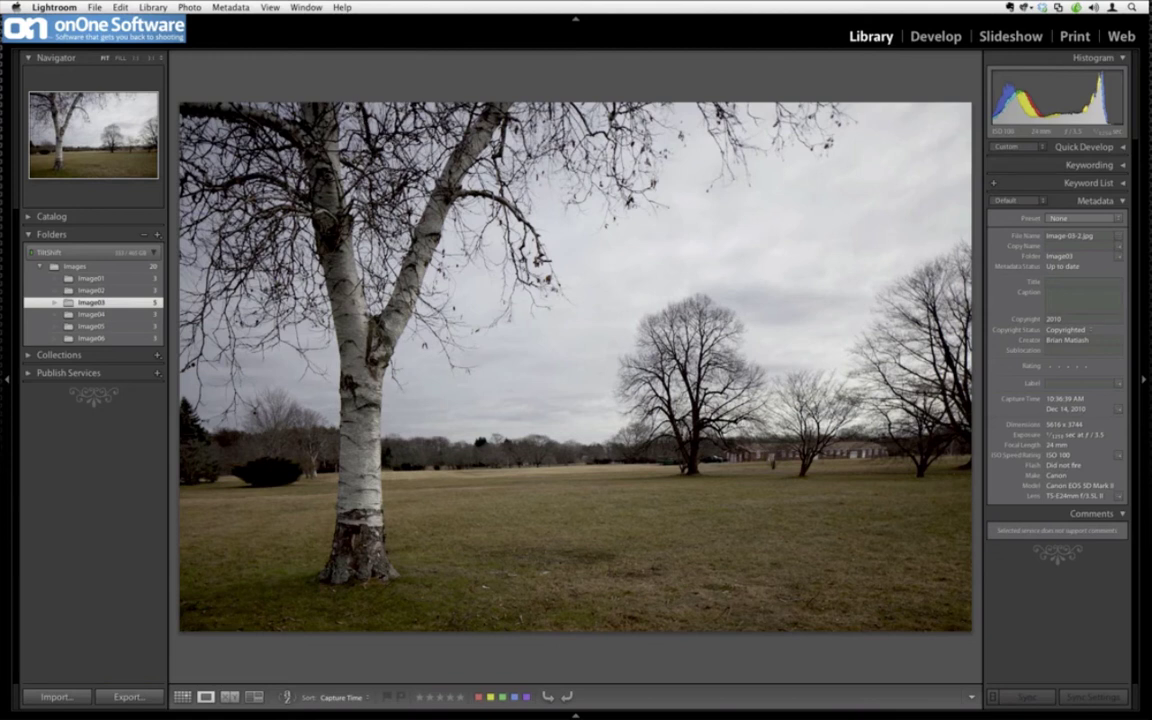
{"action": "key", "text": "g"}
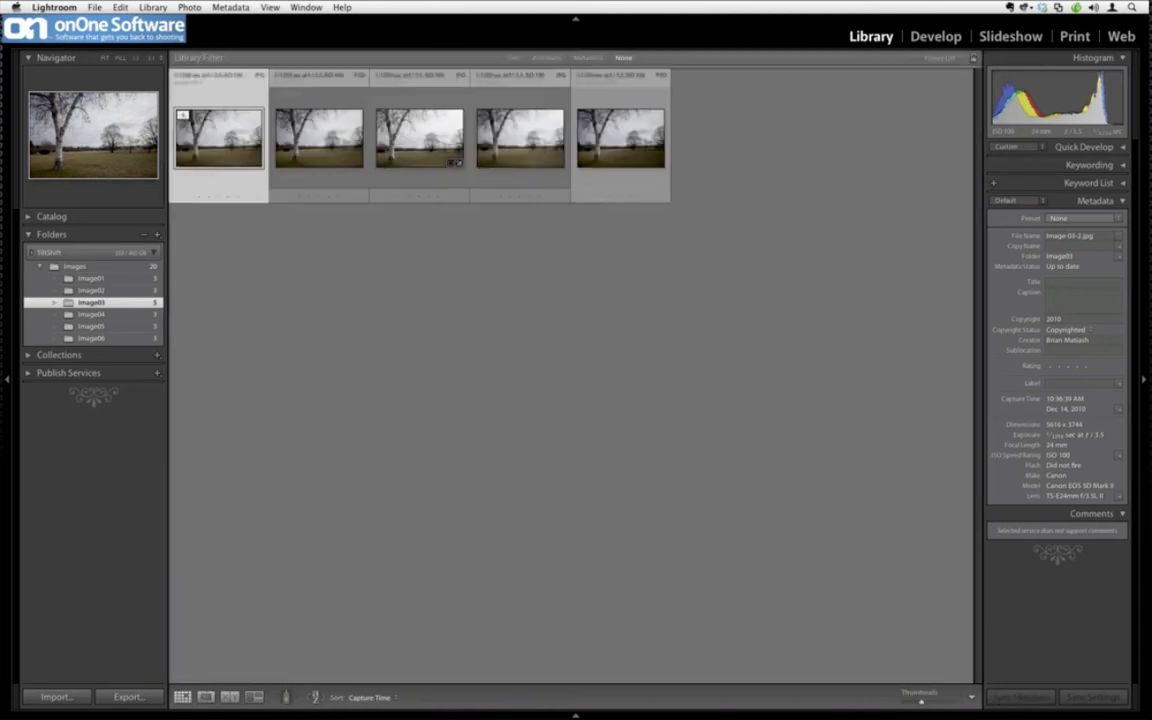
{"action": "left_click", "coordinate": [470, 150]}
{"action": "key", "text": "e"}
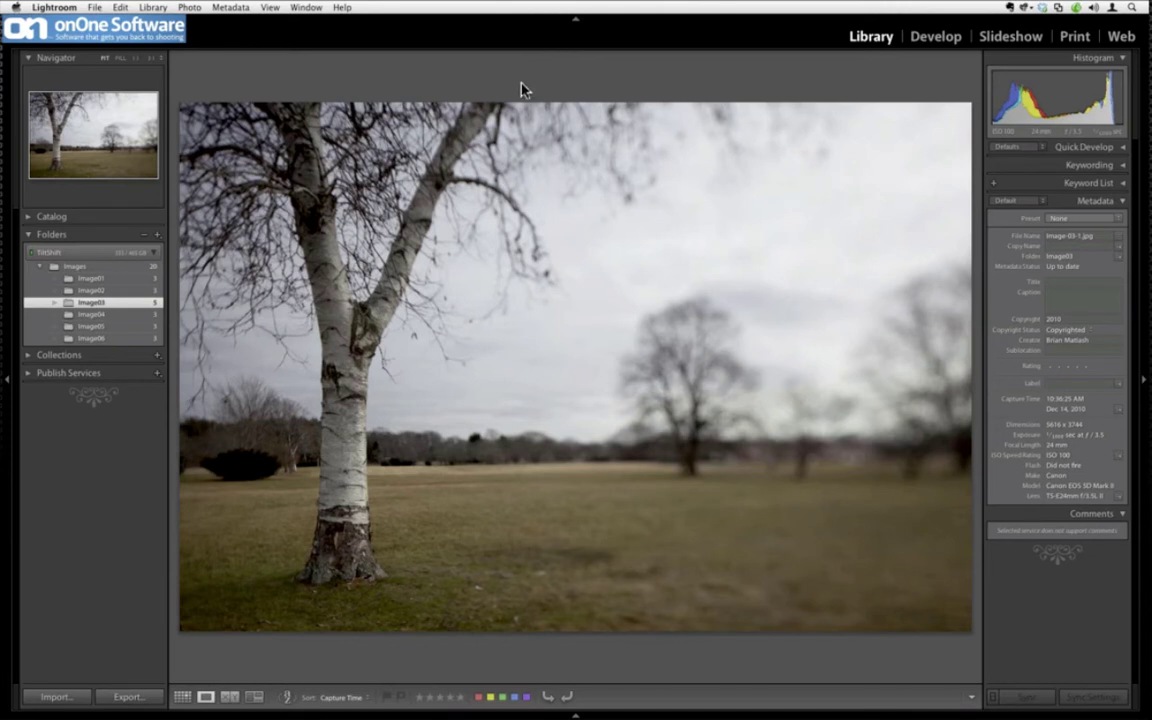
{"action": "key", "text": "Right"}
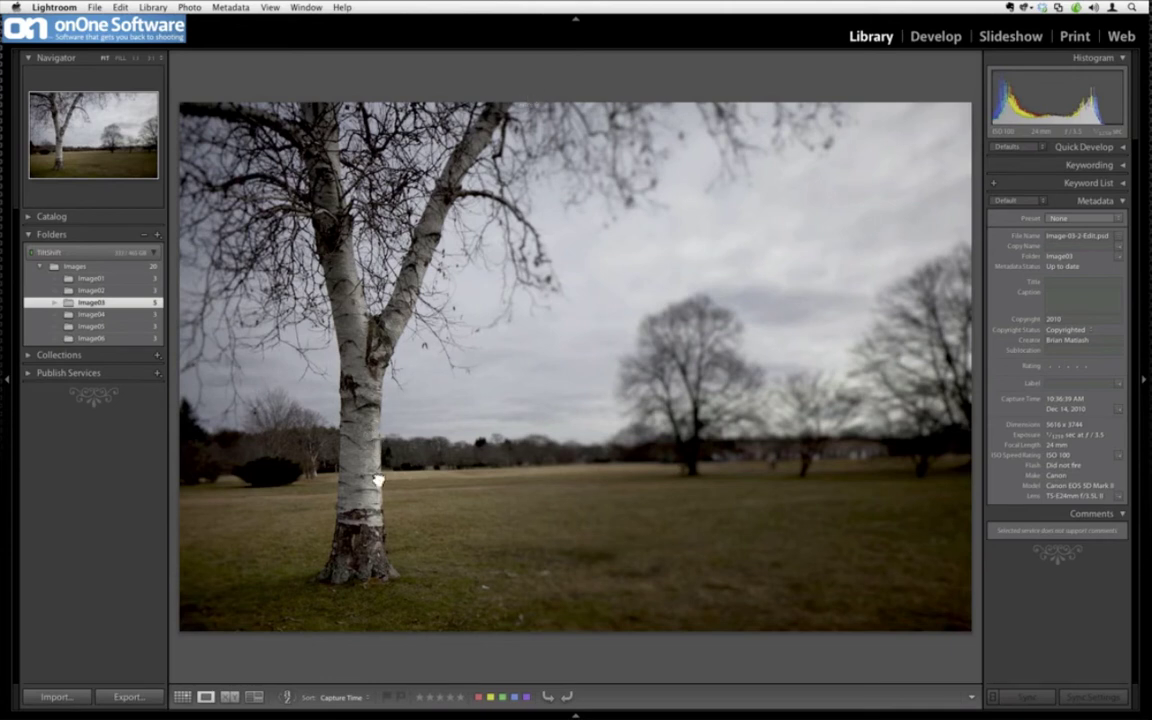
- Inspect the birch trunk up close in Image-03-2-Edit.psd, and view Image-03-2.jpg and Image-03-3.jpg in the large single-photo view
{"action": "left_click", "coordinate": [394, 528]}
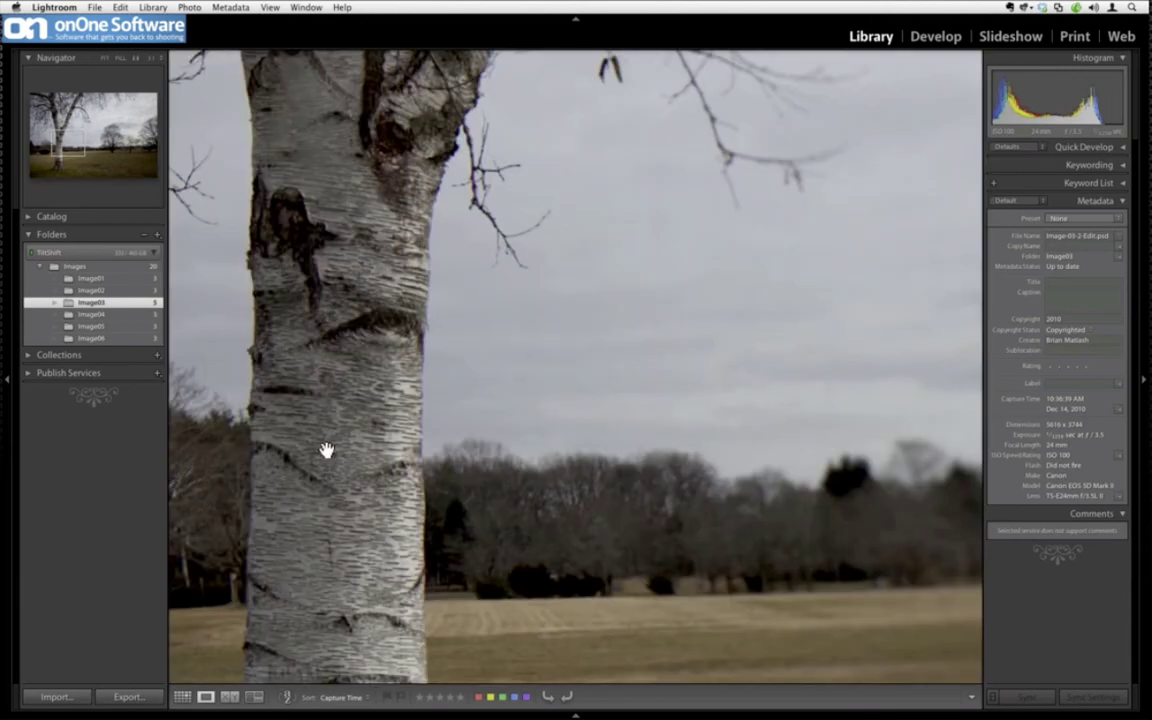
{"action": "left_click", "coordinate": [354, 394]}
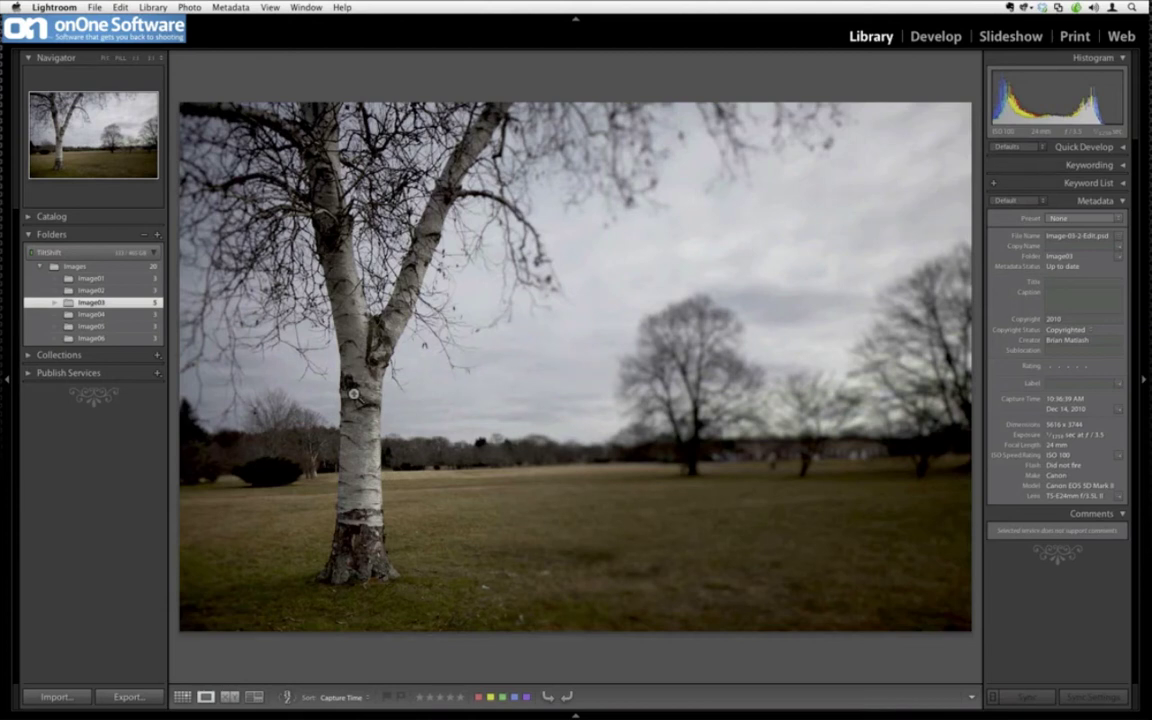
{"action": "key", "text": "g"}
{"action": "key", "text": "Left"}
{"action": "key", "text": "Left"}
{"action": "key", "text": "Left"}
{"action": "key", "text": "e"}
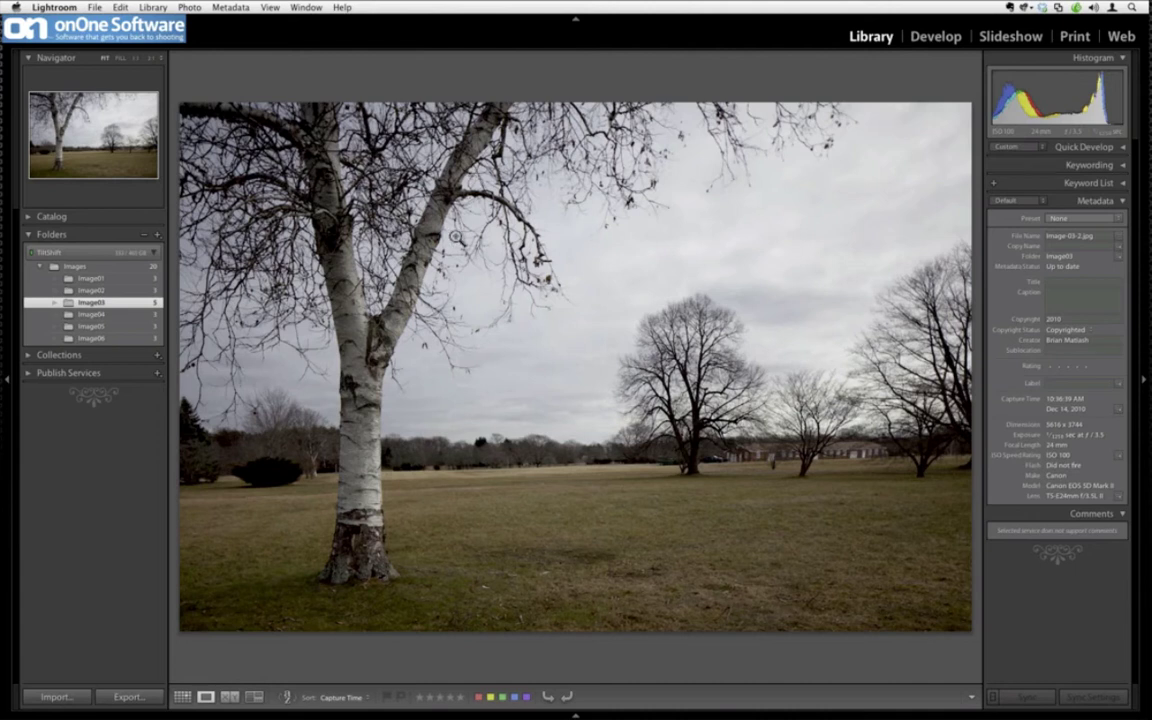
{"action": "key", "text": "Right"}
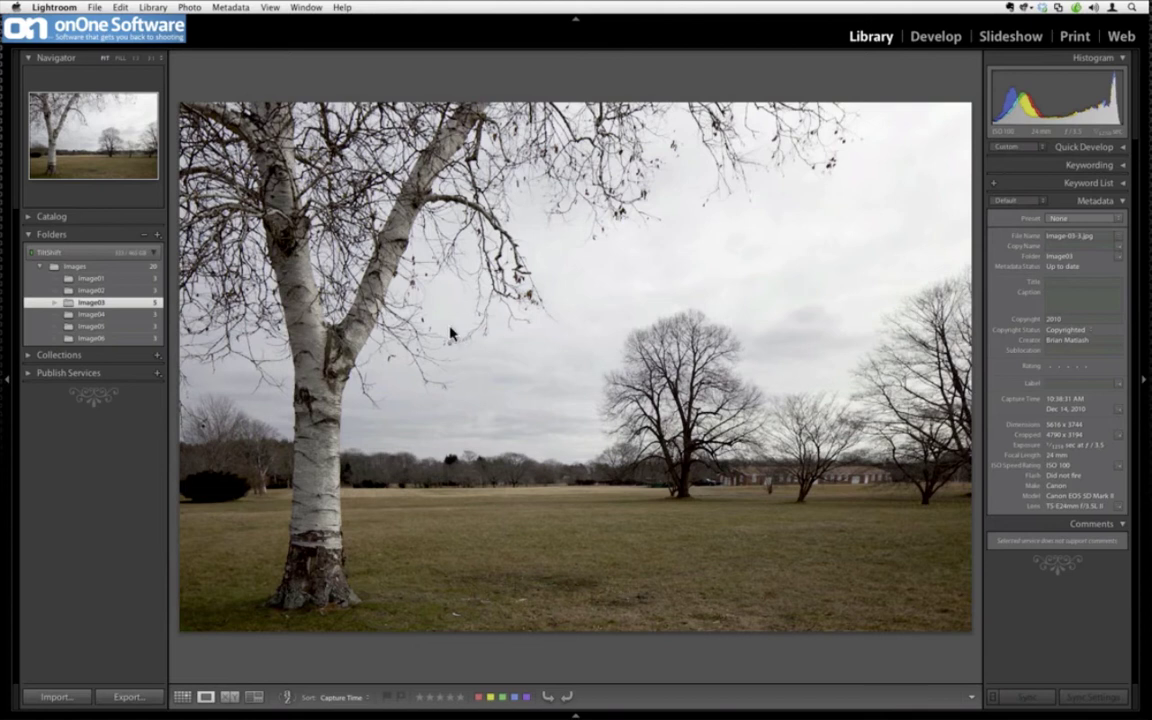
- Compare the birch trunk close up in Image-03-1.jpg and Image-03-2-Edit.psd, and return to the full-photo view
{"action": "key", "text": "g"}
{"action": "double_click", "coordinate": [501, 160]}
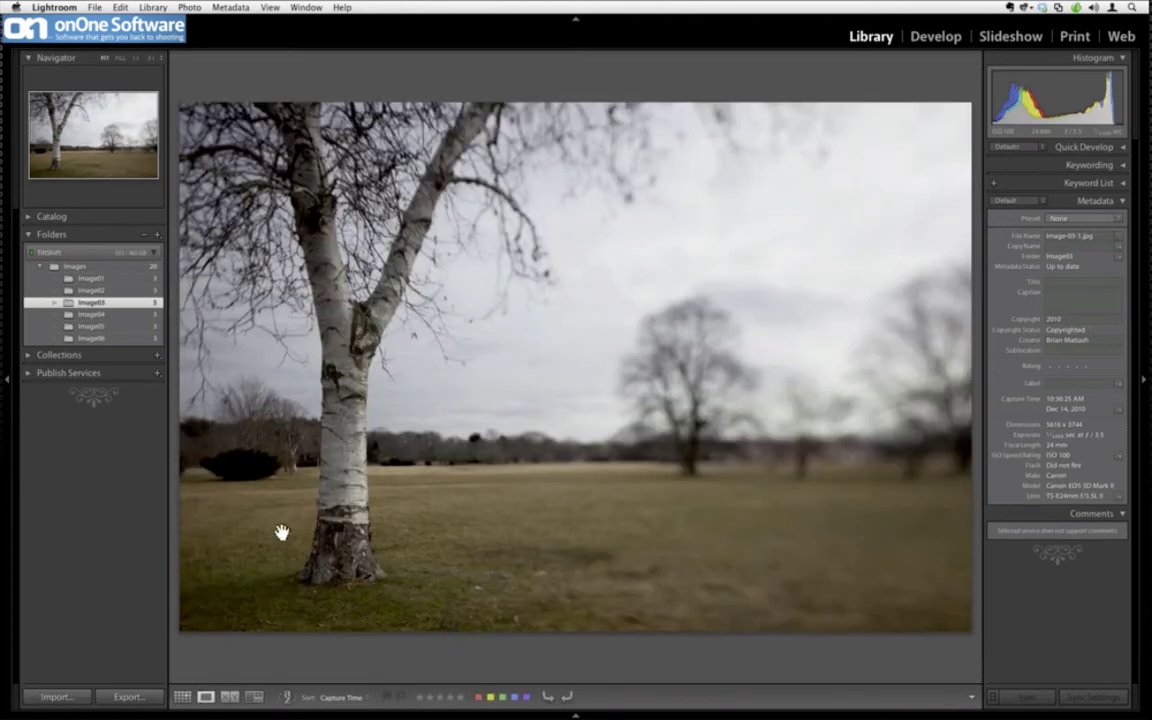
{"action": "left_click", "coordinate": [280, 532]}
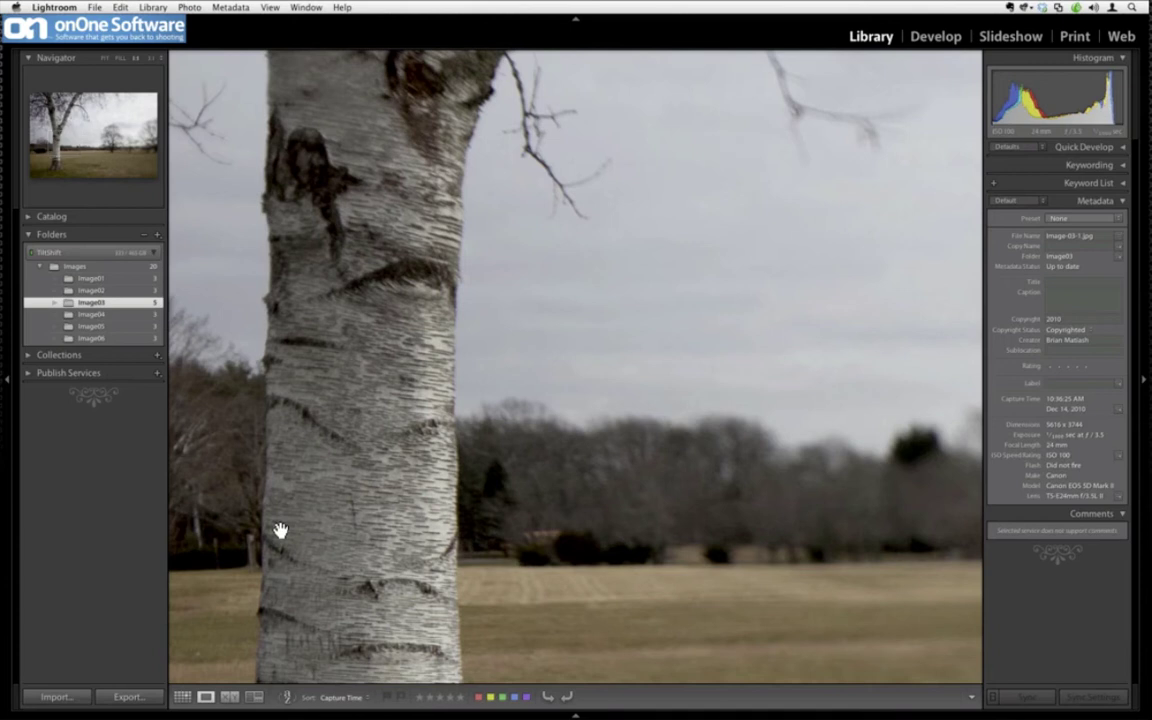
{"action": "key", "text": "Right"}
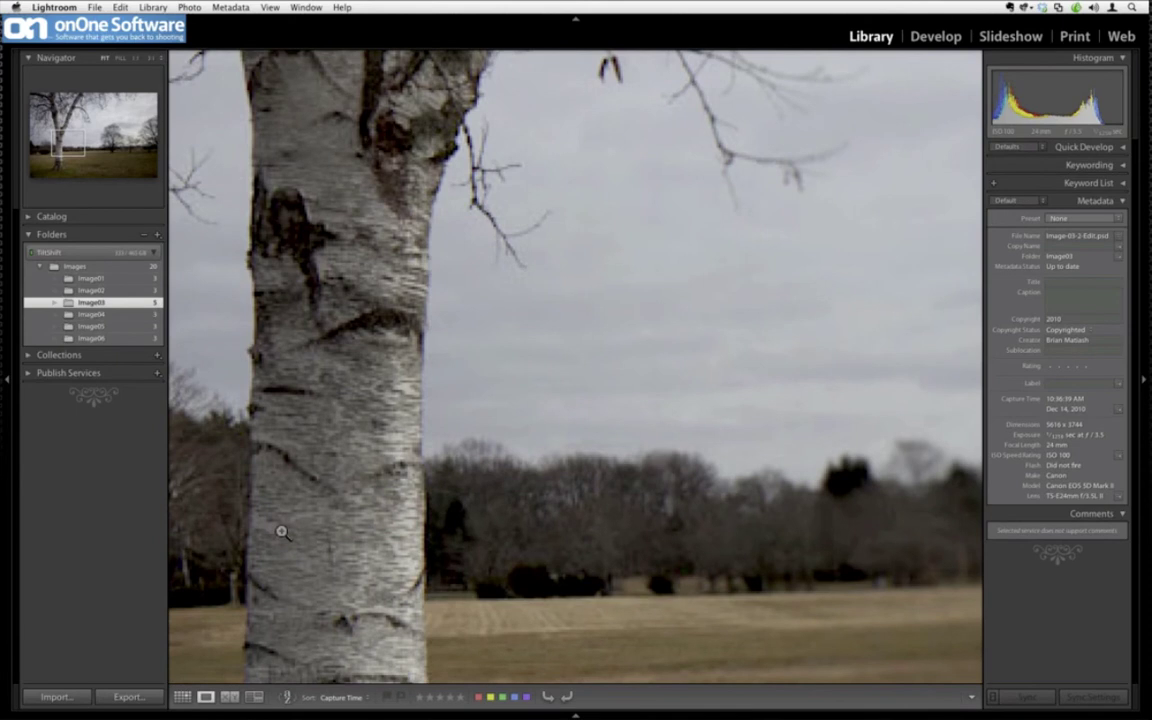
{"action": "left_click", "coordinate": [282, 532]}
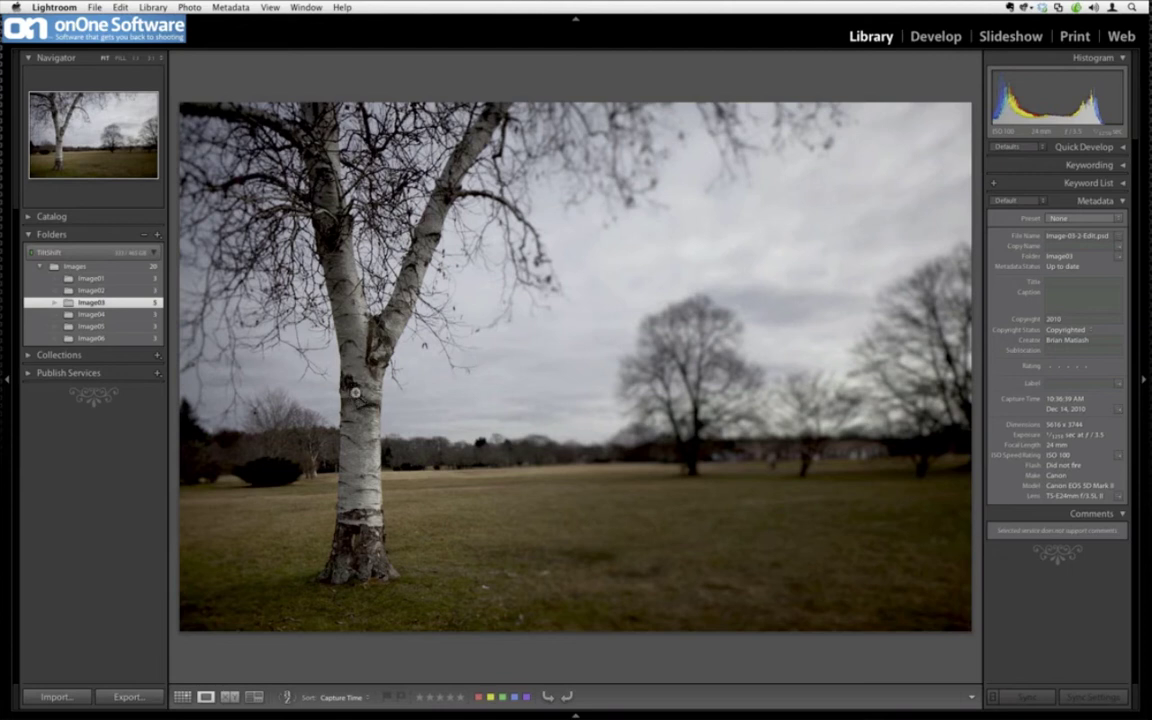
- Open the Image02 folder and examine the people on the frozen pond close up in Image-02-1.jpg
{"action": "left_click", "coordinate": [119, 291]}
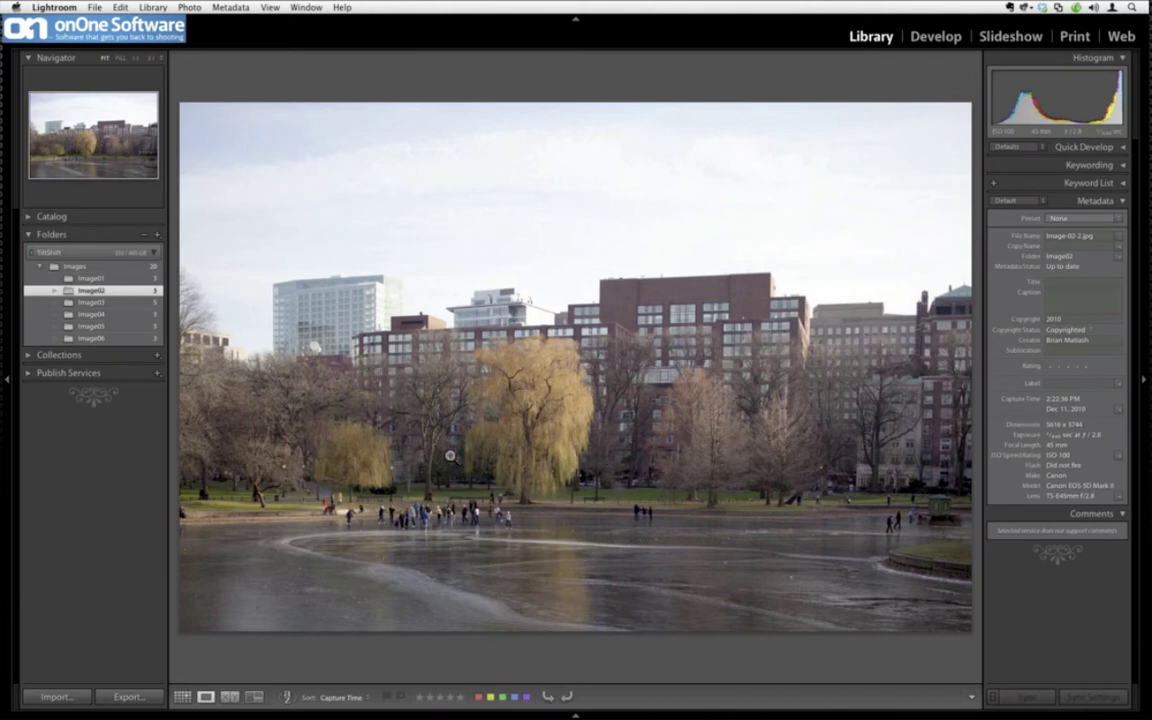
{"action": "key", "text": "Left"}
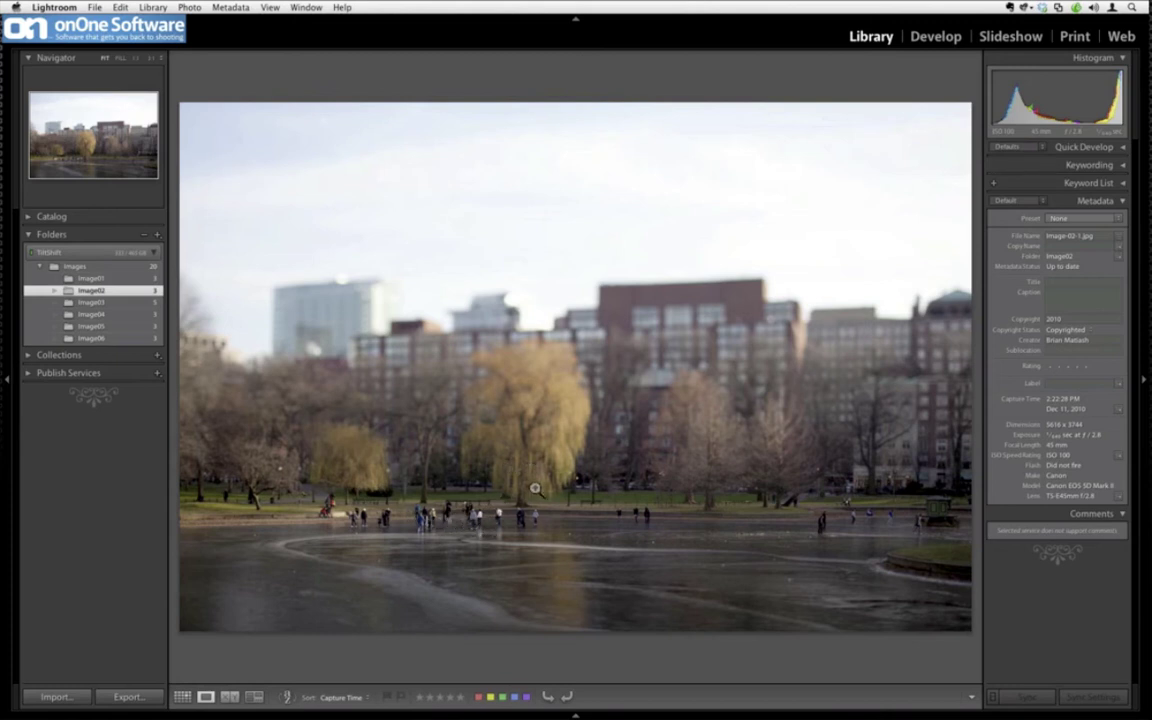
{"action": "left_click", "coordinate": [516, 576]}
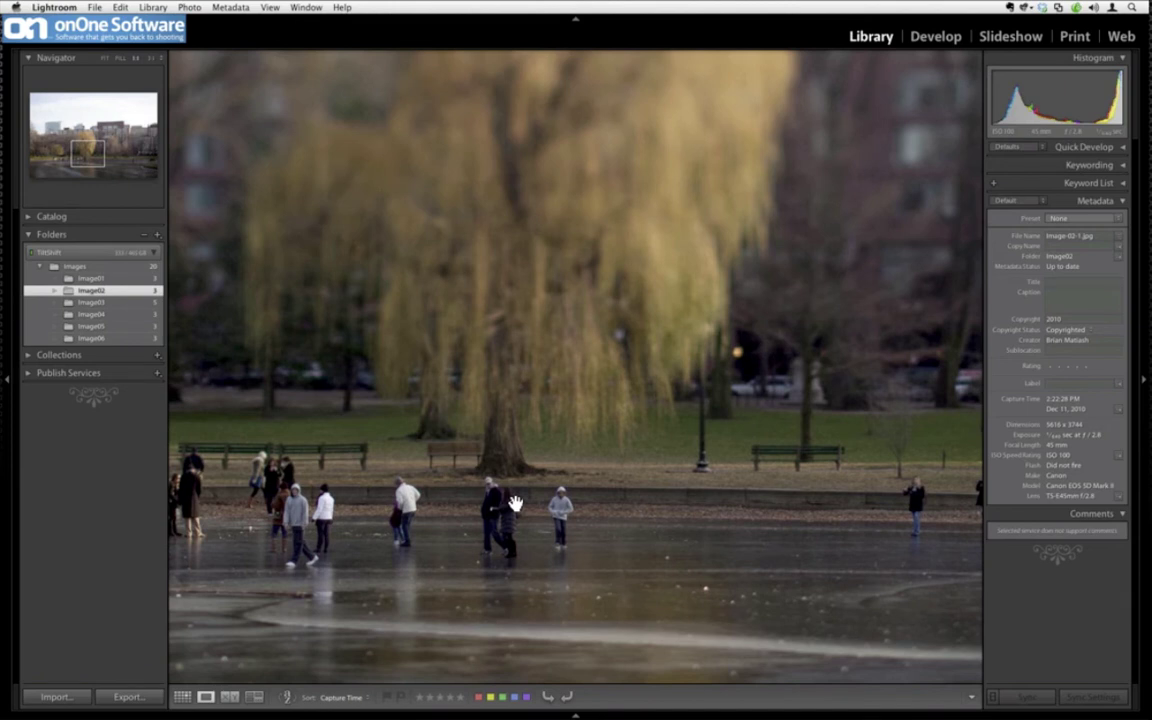
{"action": "left_click", "coordinate": [516, 503]}
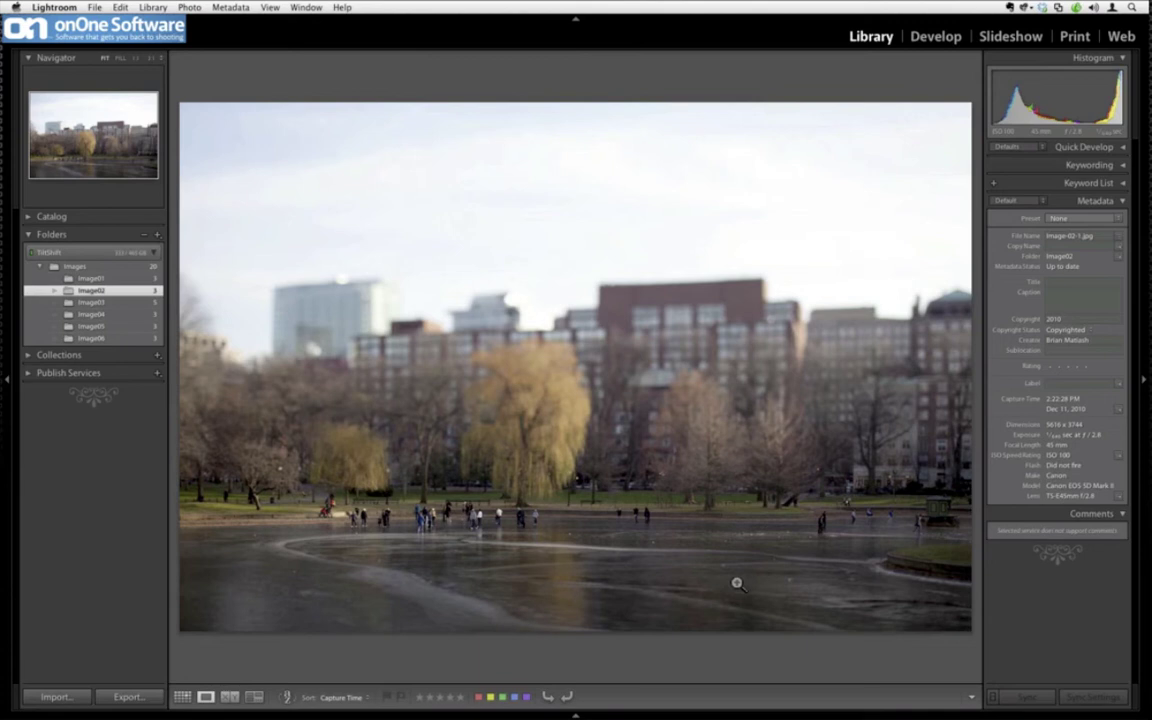
- Open Image-02-2.jpg in Adobe Photoshop CS5 as a copy with Lightroom adjustments
{"action": "key", "text": "Right"}
{"action": "right_click", "coordinate": [571, 530]}
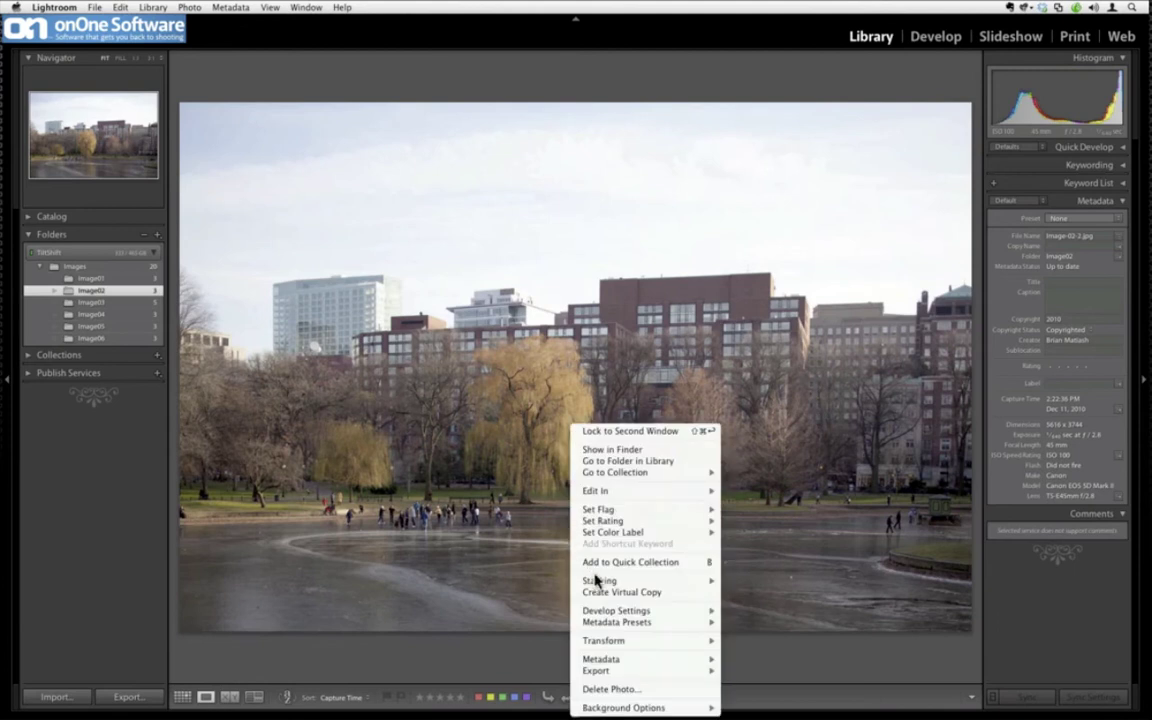
{"action": "mouse_move", "coordinate": [650, 490]}
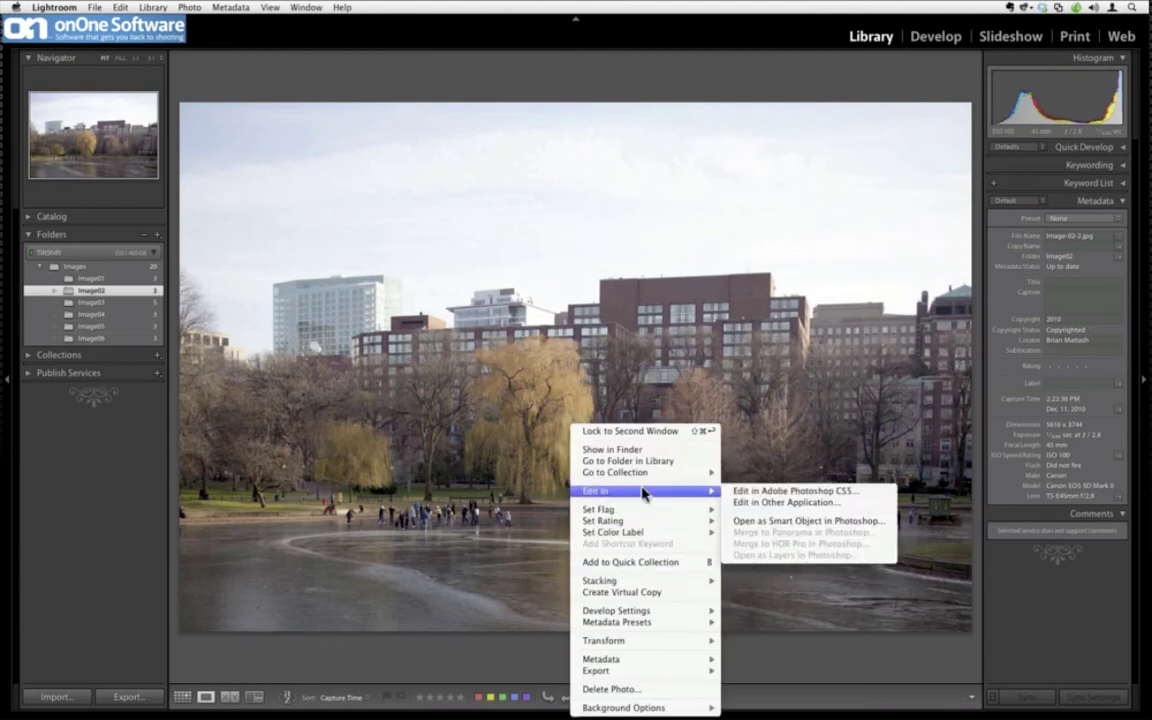
{"action": "left_click", "coordinate": [745, 491]}
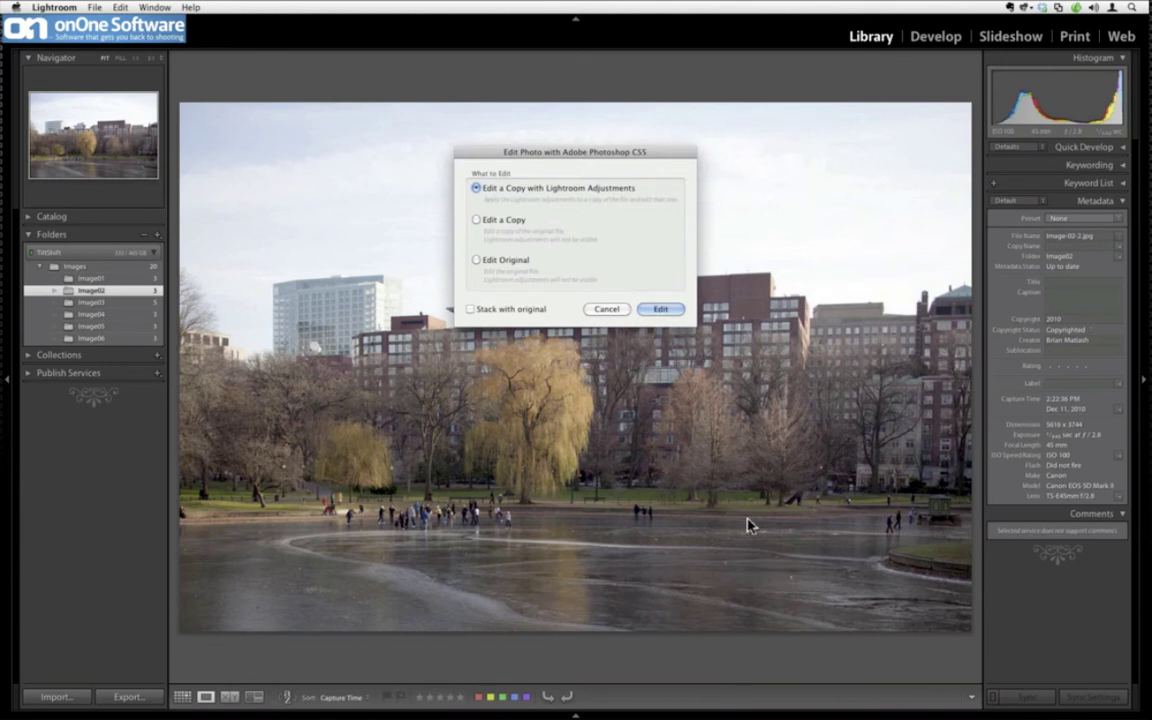
{"action": "left_click", "coordinate": [667, 310]}
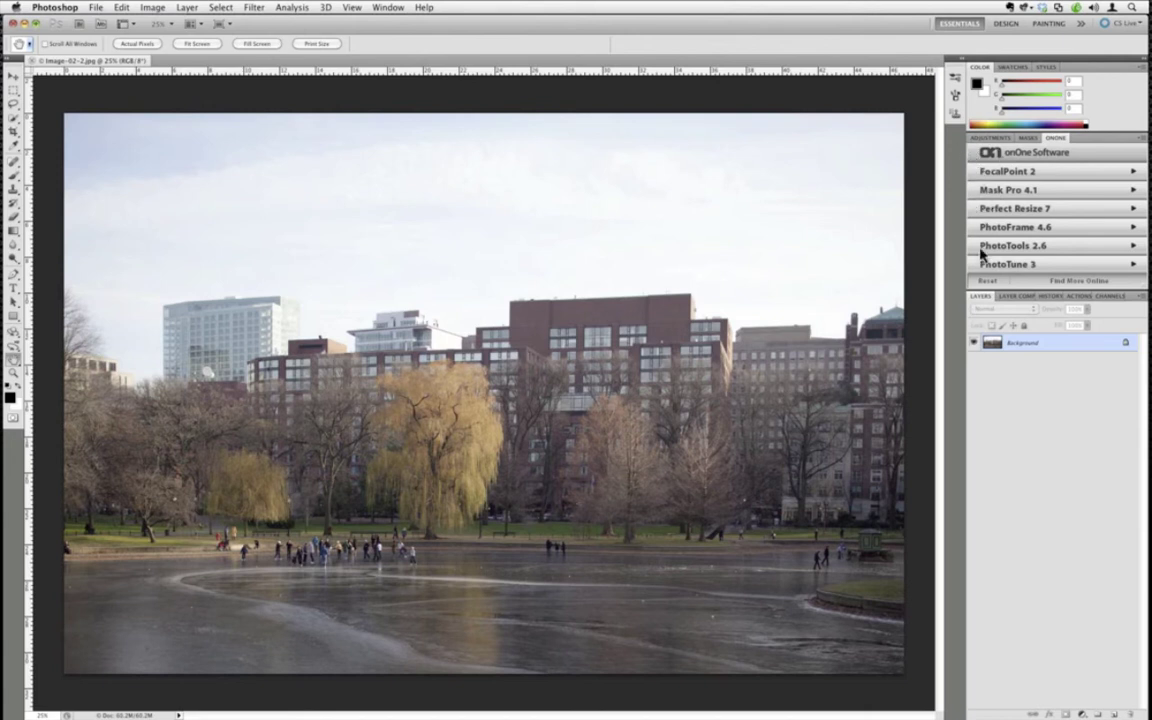
{"action": "left_click", "coordinate": [388, 7]}
{"action": "mouse_move", "coordinate": [403, 56]}
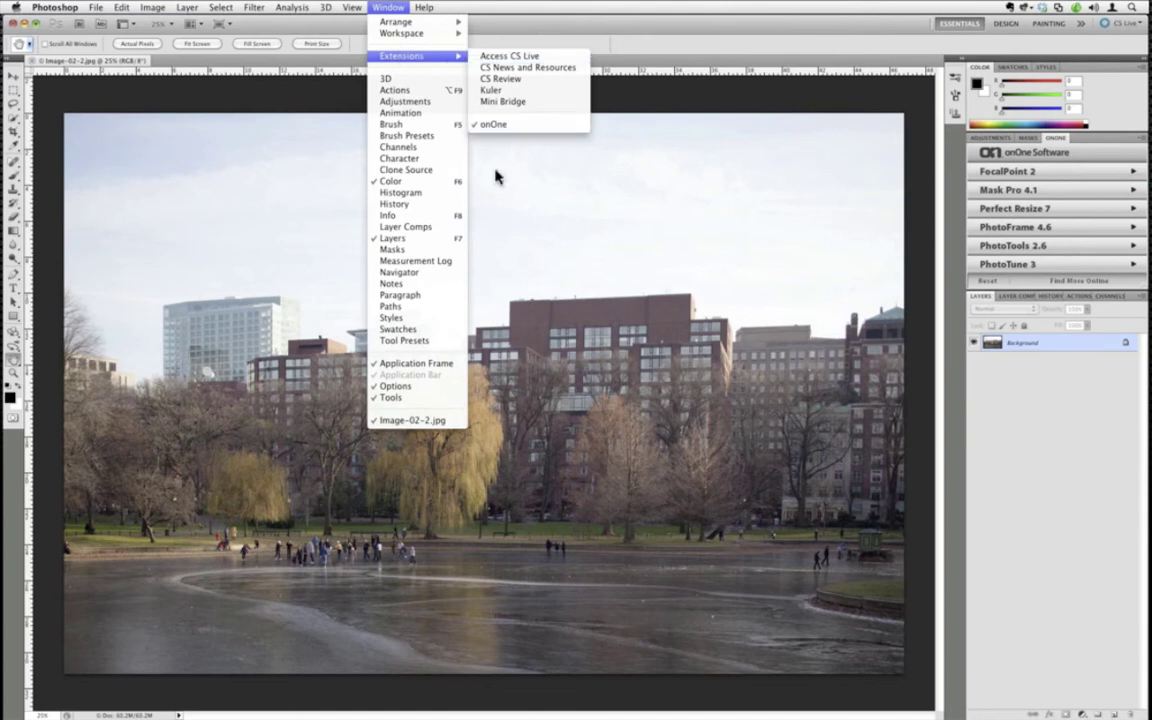
{"action": "left_click", "coordinate": [452, 160]}
- Launch the FocalPoint 2 plug-in on Image-02-2.jpg
{"action": "left_click", "coordinate": [95, 8]}
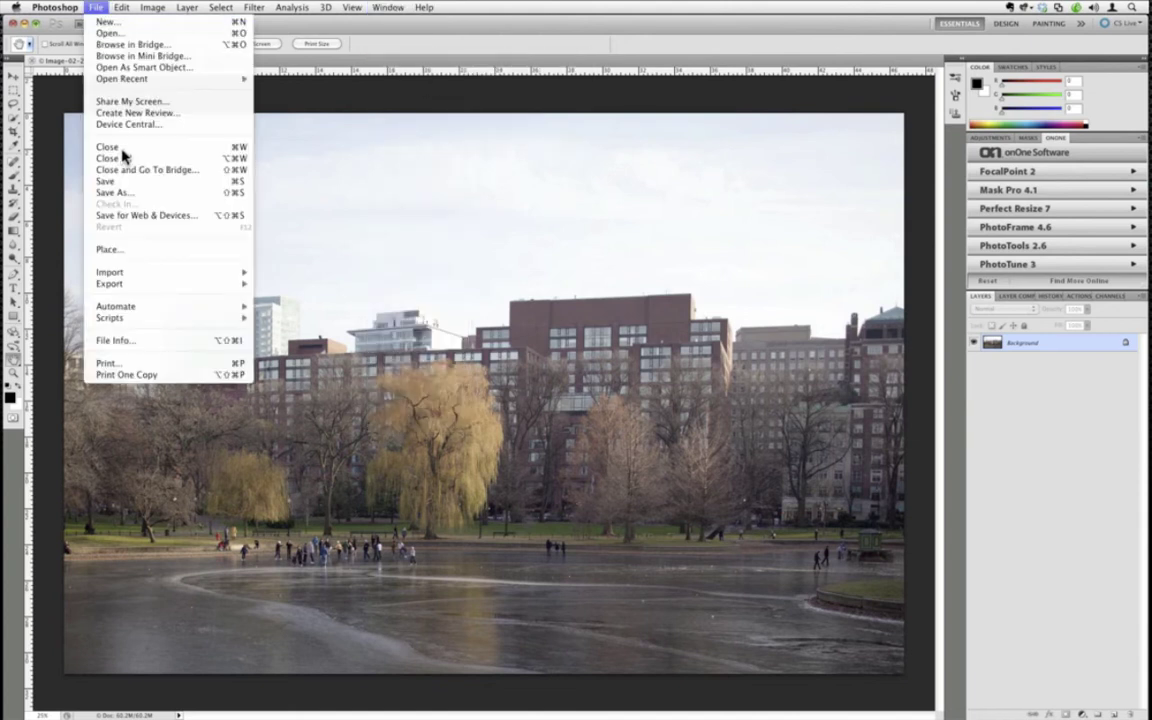
{"action": "mouse_move", "coordinate": [154, 310]}
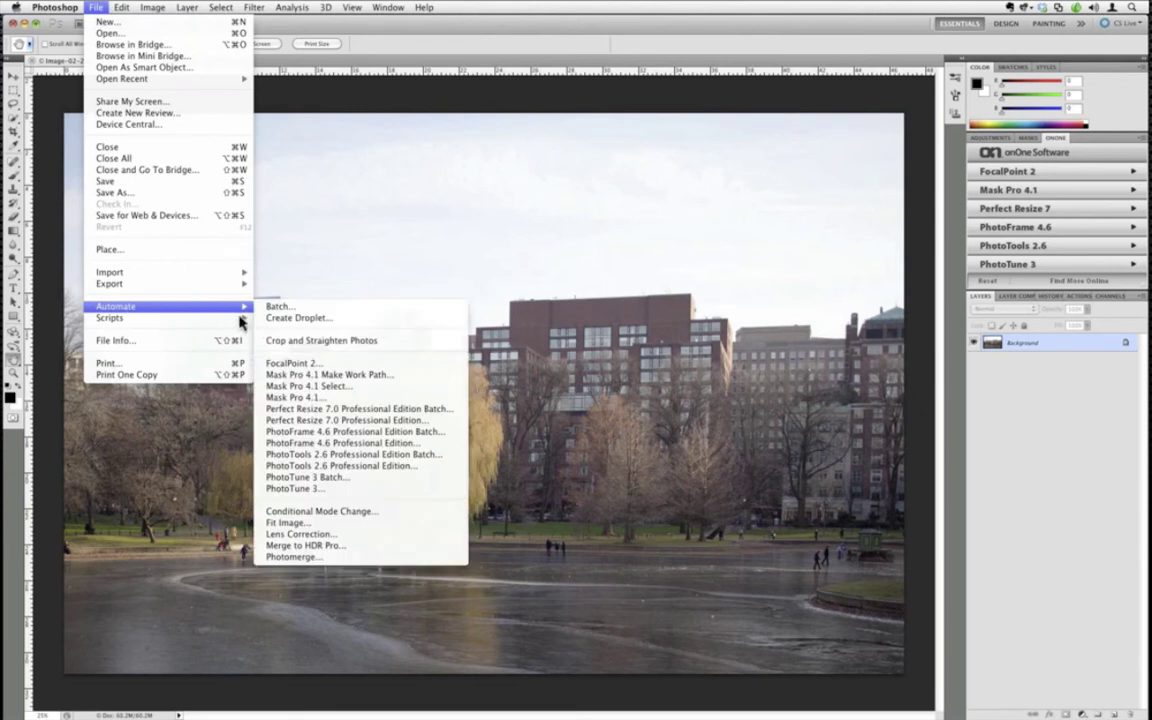
{"action": "left_click", "coordinate": [300, 363]}
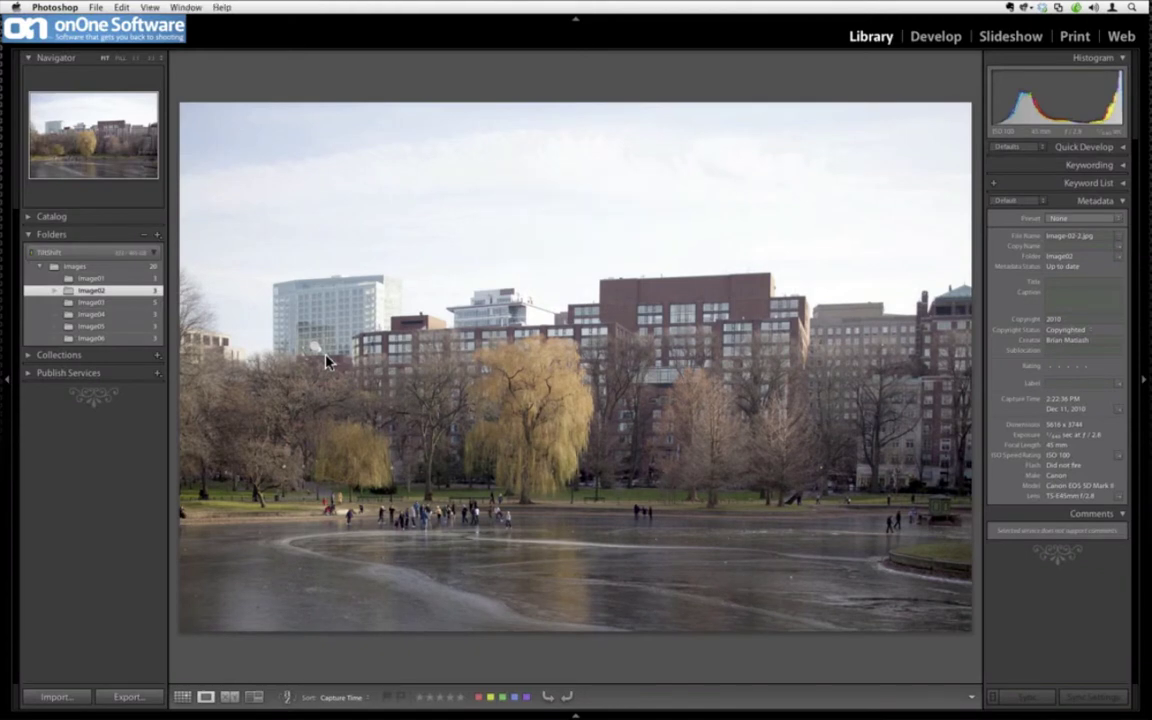
{"action": "left_click", "coordinate": [121, 7]}
{"action": "left_click", "coordinate": [135, 80]}
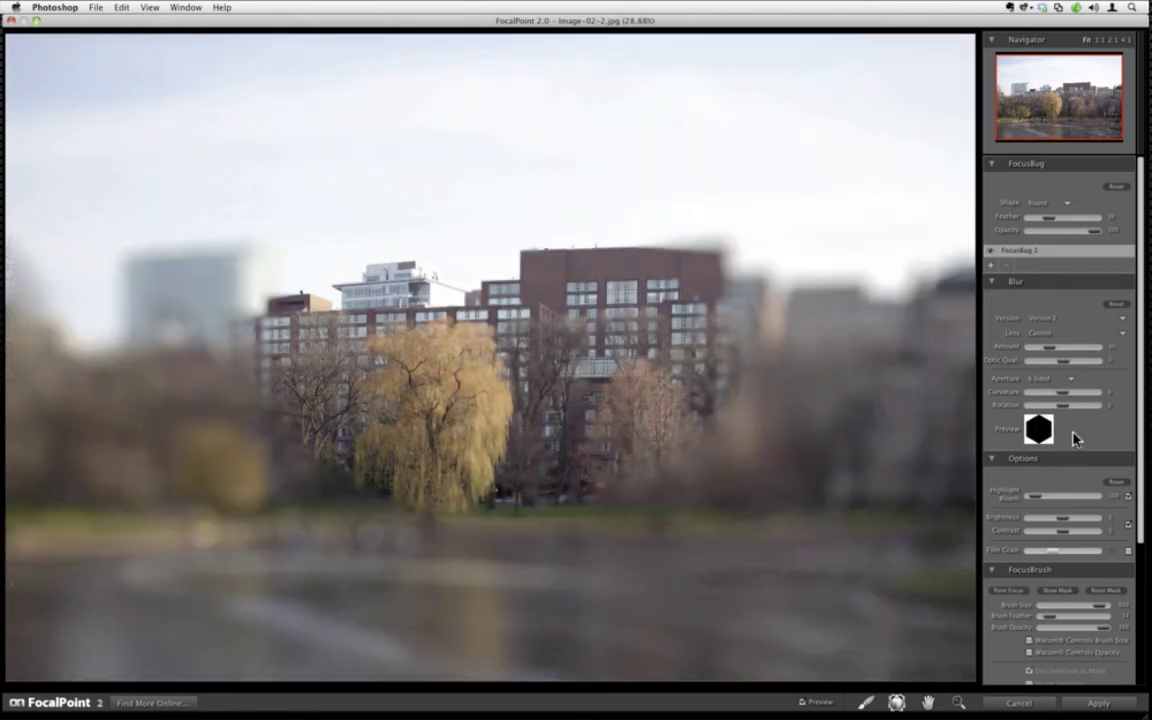
- Set the FocusBug shape to Planar and lay its focus band horizontally across the people at the pond's edge
{"action": "left_click_drag", "start_coordinate": [490, 357], "coordinate": [481, 479]}
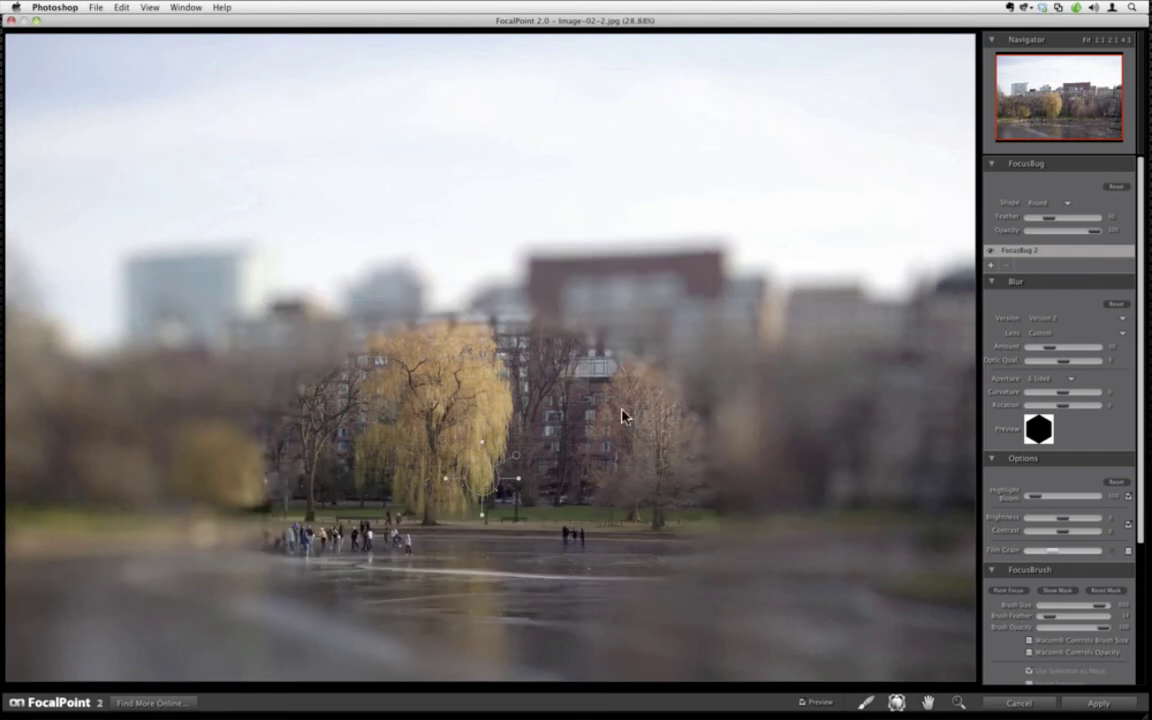
{"action": "left_click", "coordinate": [1042, 203]}
{"action": "key", "text": "Return"}
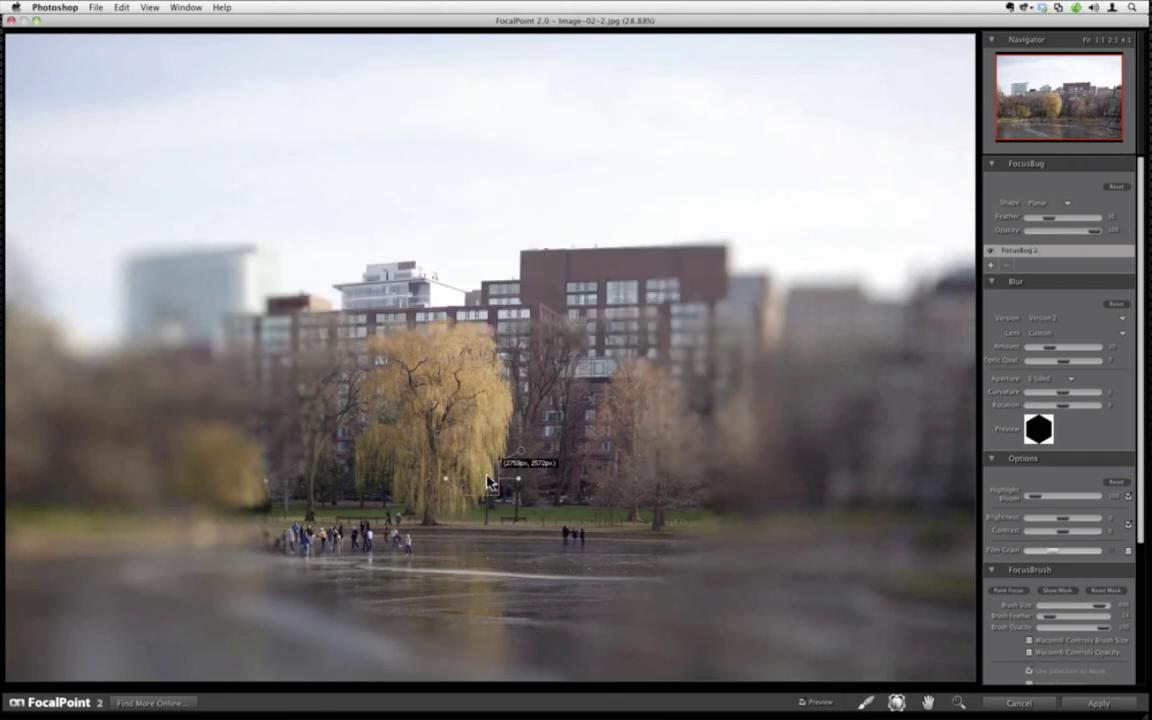
{"action": "left_click_drag", "start_coordinate": [489, 482], "coordinate": [522, 477]}
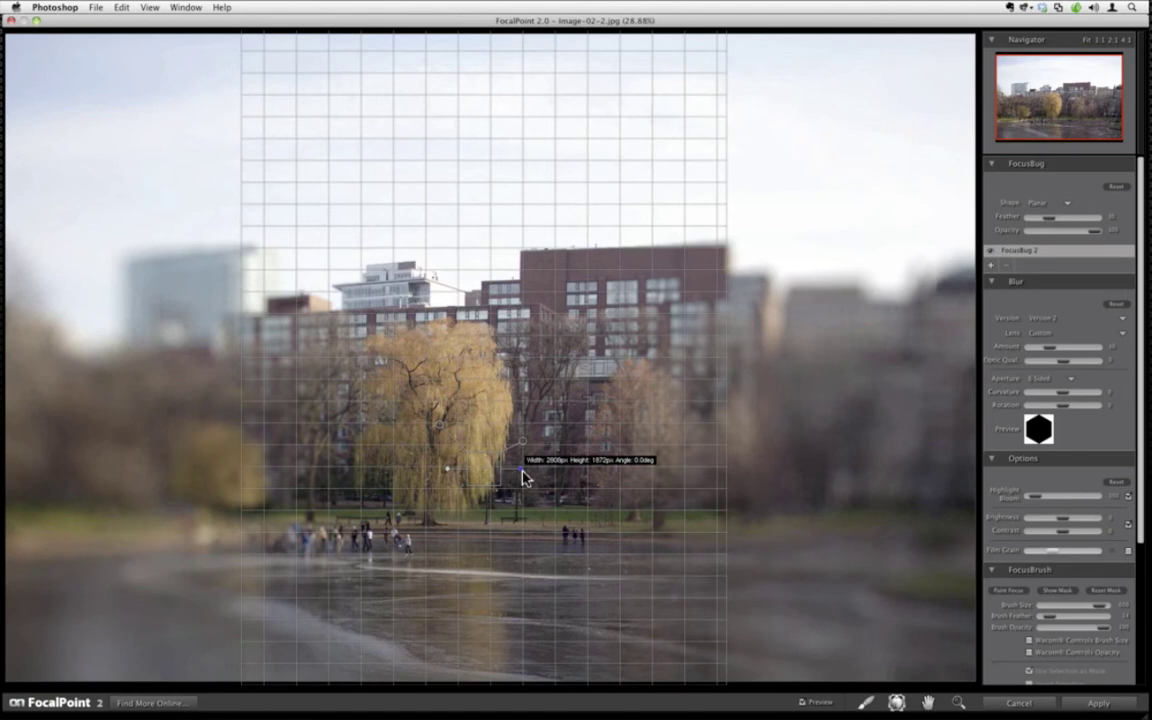
{"action": "left_click_drag", "start_coordinate": [522, 477], "coordinate": [496, 489]}
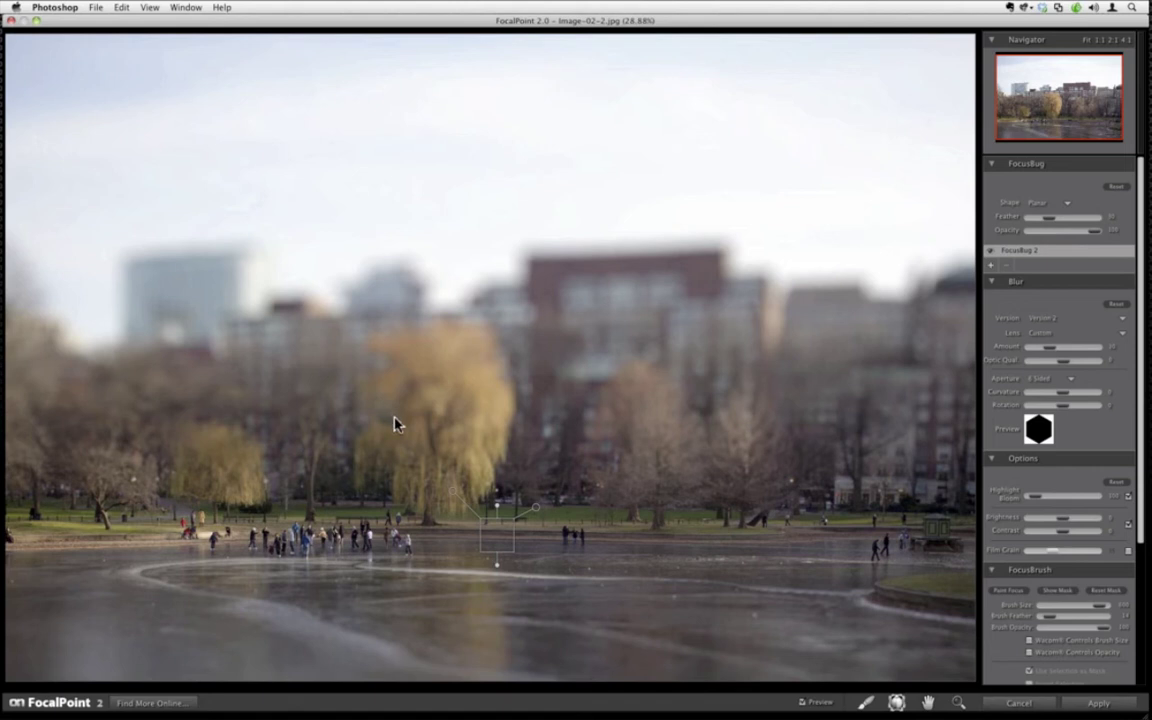
- Tilt the planar FocusBug's blur and fine-tune its position over the near shoreline of the pond
{"action": "mouse_move", "coordinate": [499, 541]}
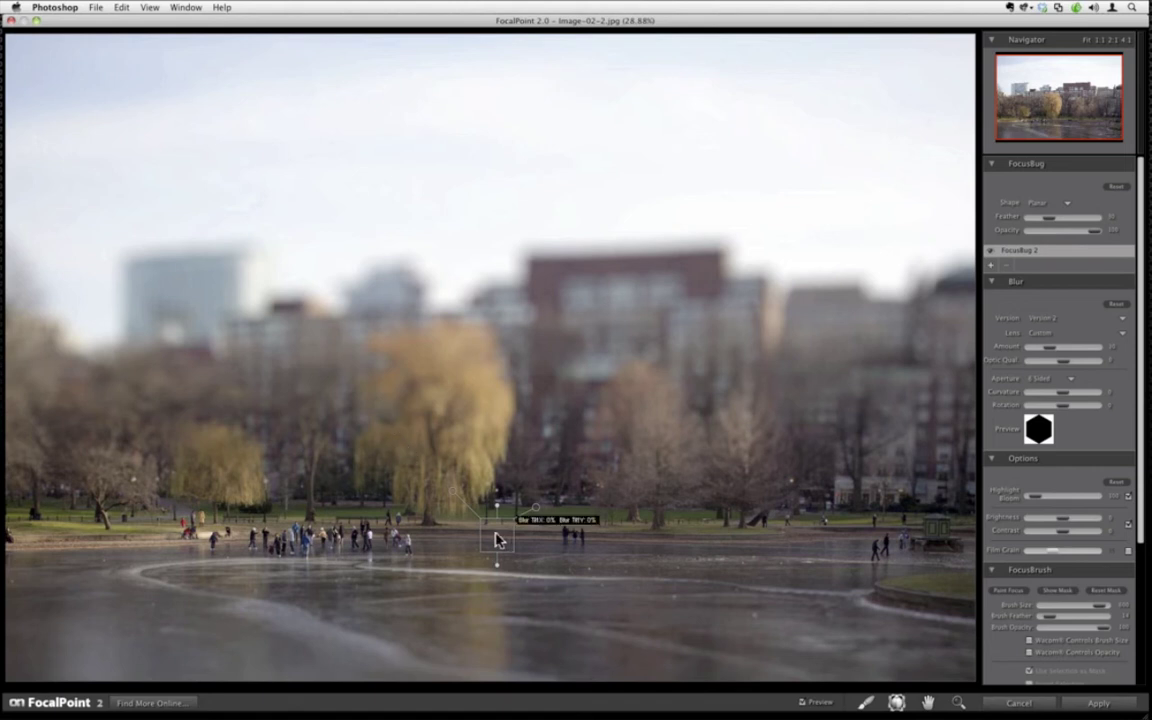
{"action": "left_click_drag", "start_coordinate": [499, 541], "coordinate": [497, 537]}
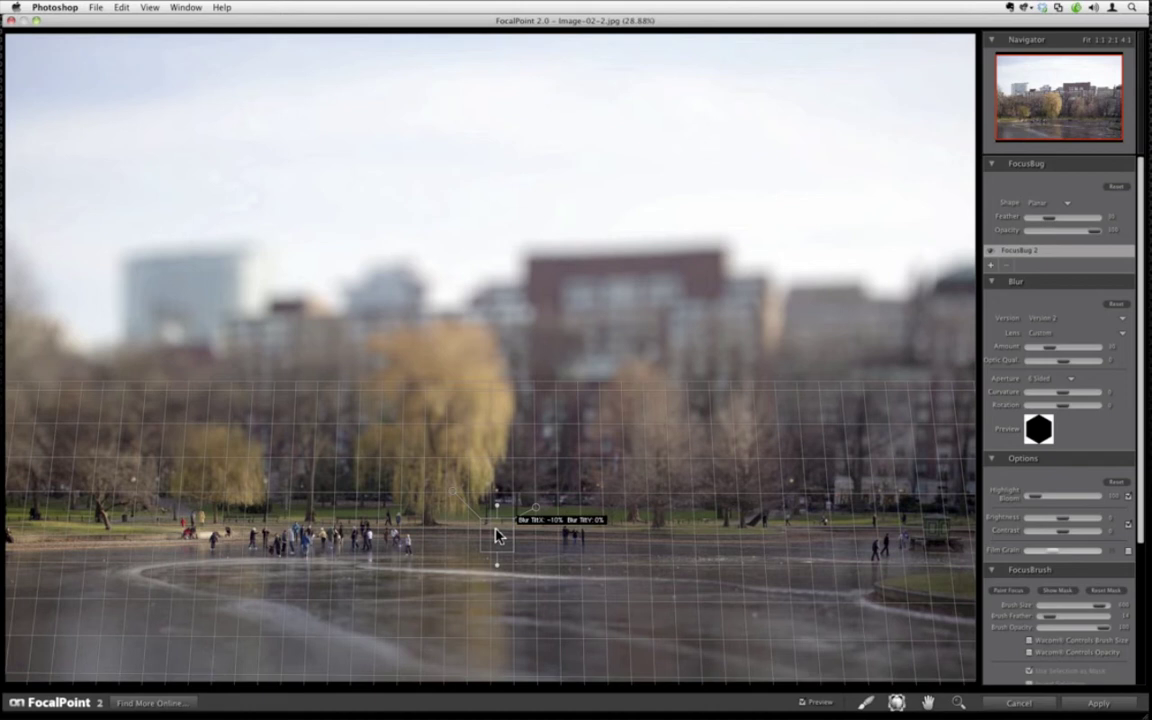
{"action": "left_click_drag", "start_coordinate": [497, 537], "coordinate": [496, 512]}
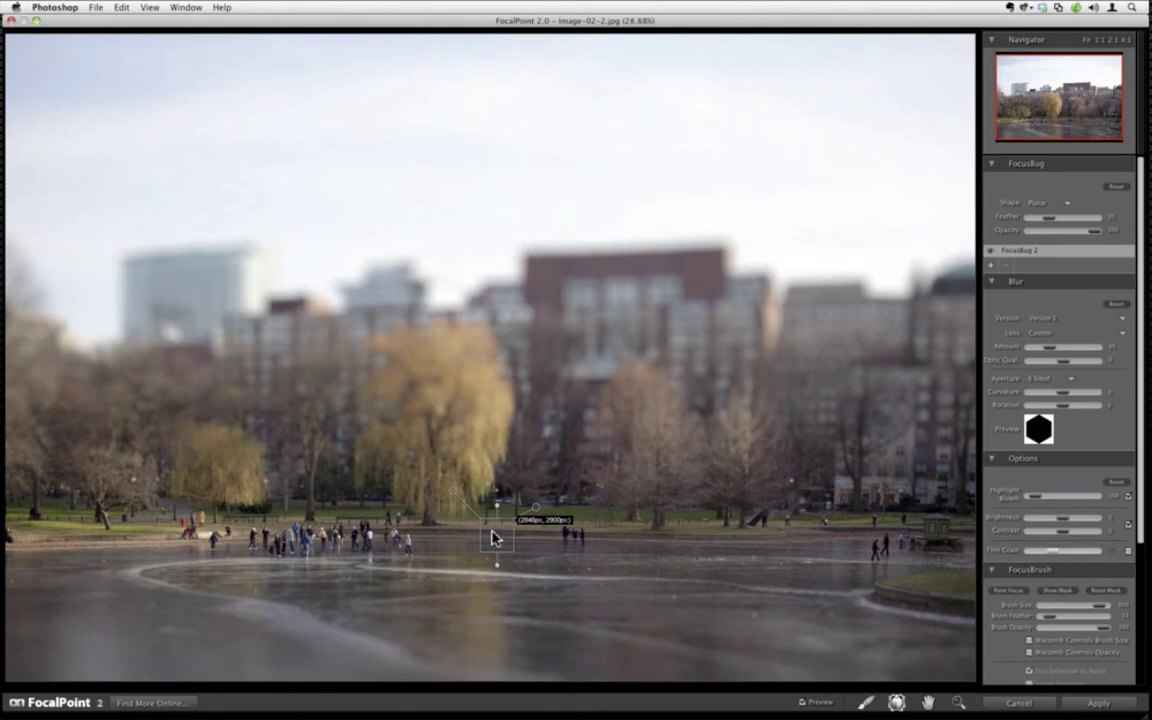
{"action": "left_click_drag", "start_coordinate": [494, 538], "coordinate": [500, 533]}
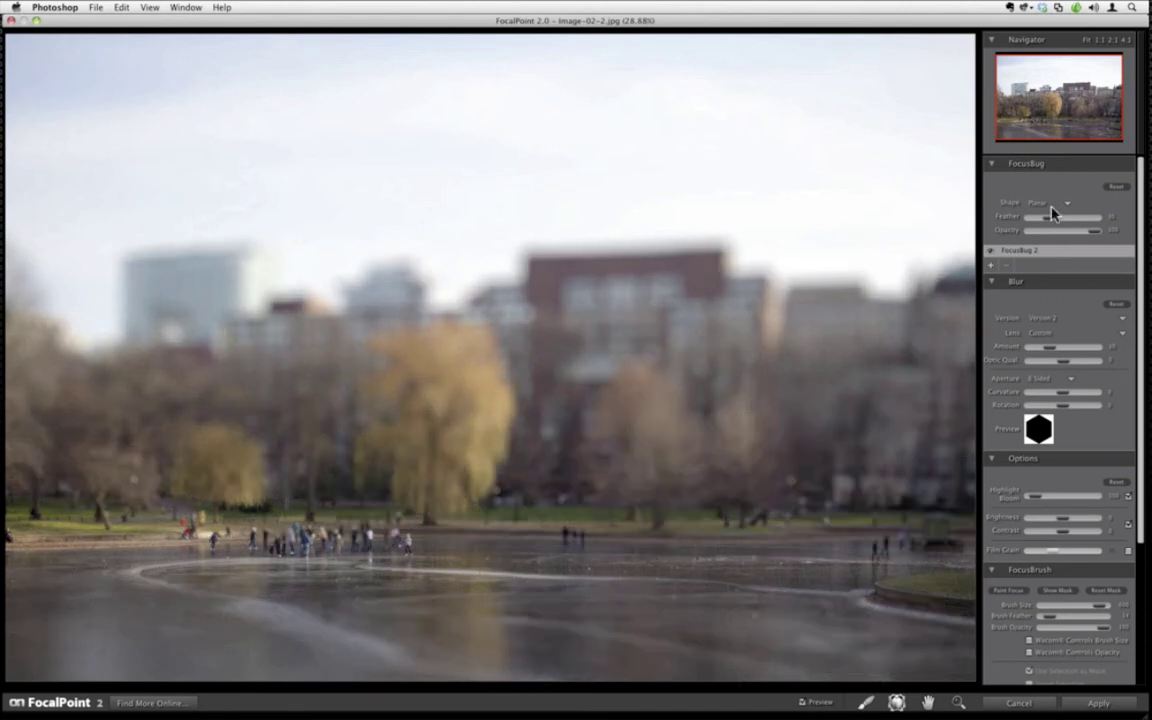
- Lower the FocusBug feather and the blur amount, and compare the photo with the preview off and on
{"action": "left_click_drag", "start_coordinate": [1048, 221], "coordinate": [1041, 222]}
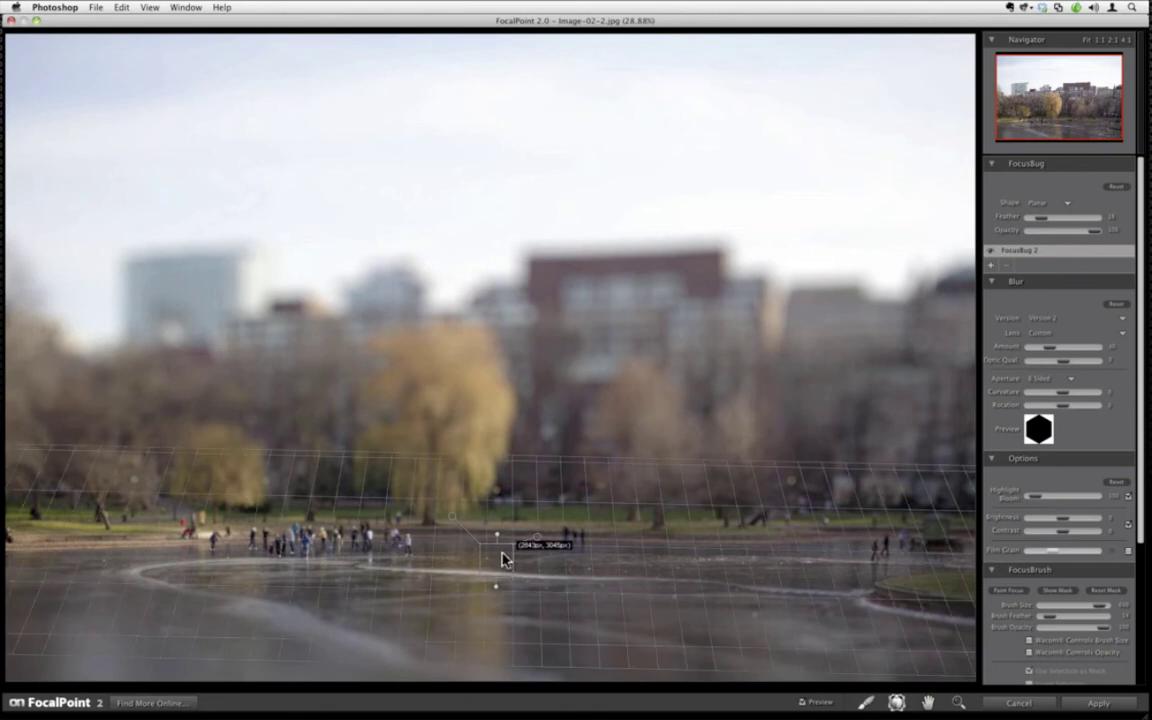
{"action": "left_click_drag", "start_coordinate": [1045, 349], "coordinate": [1045, 358]}
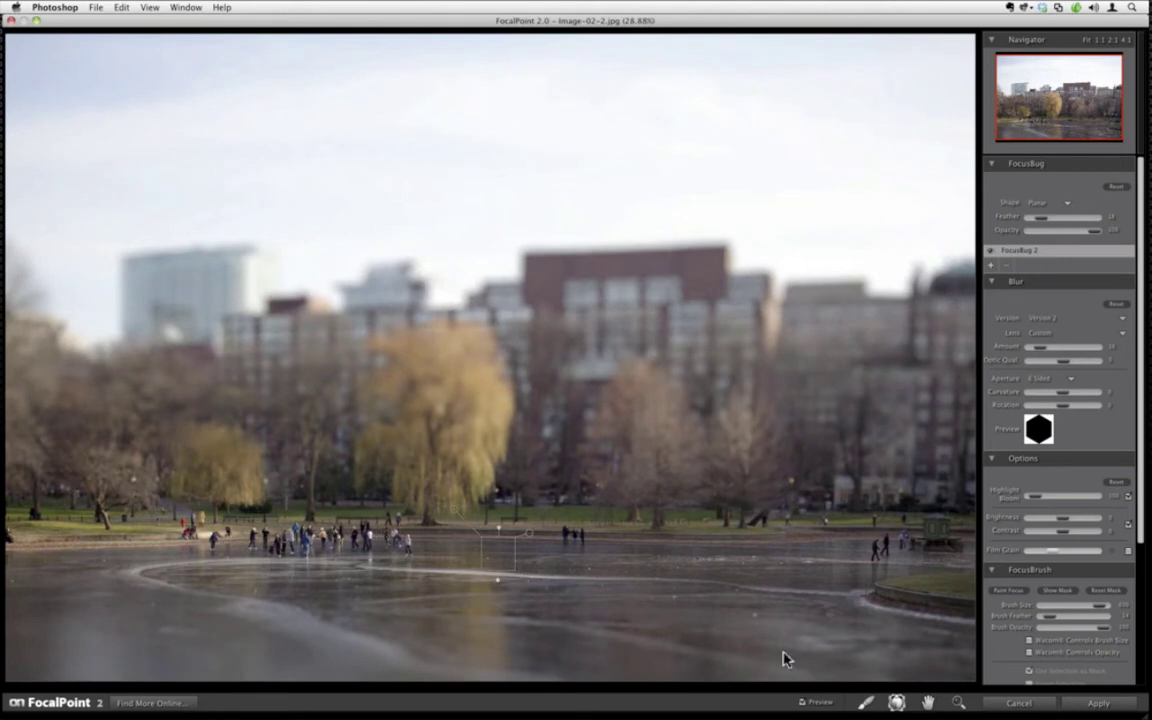
{"action": "left_click", "coordinate": [803, 703]}
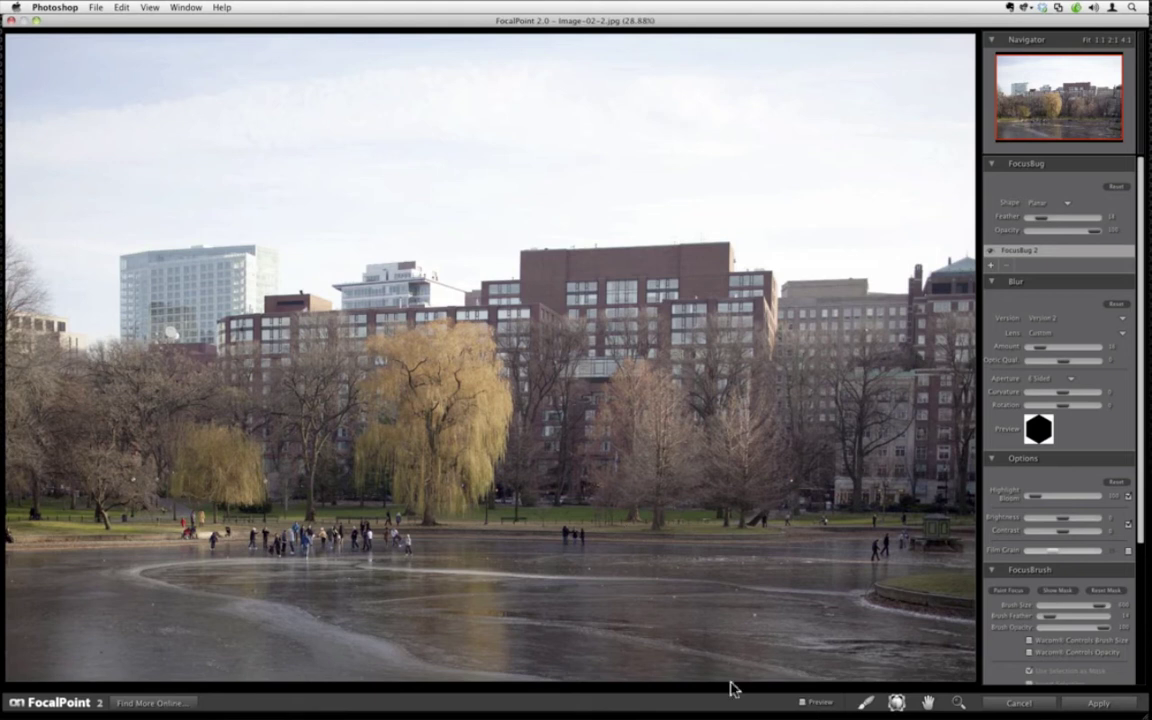
{"action": "left_click", "coordinate": [802, 704]}
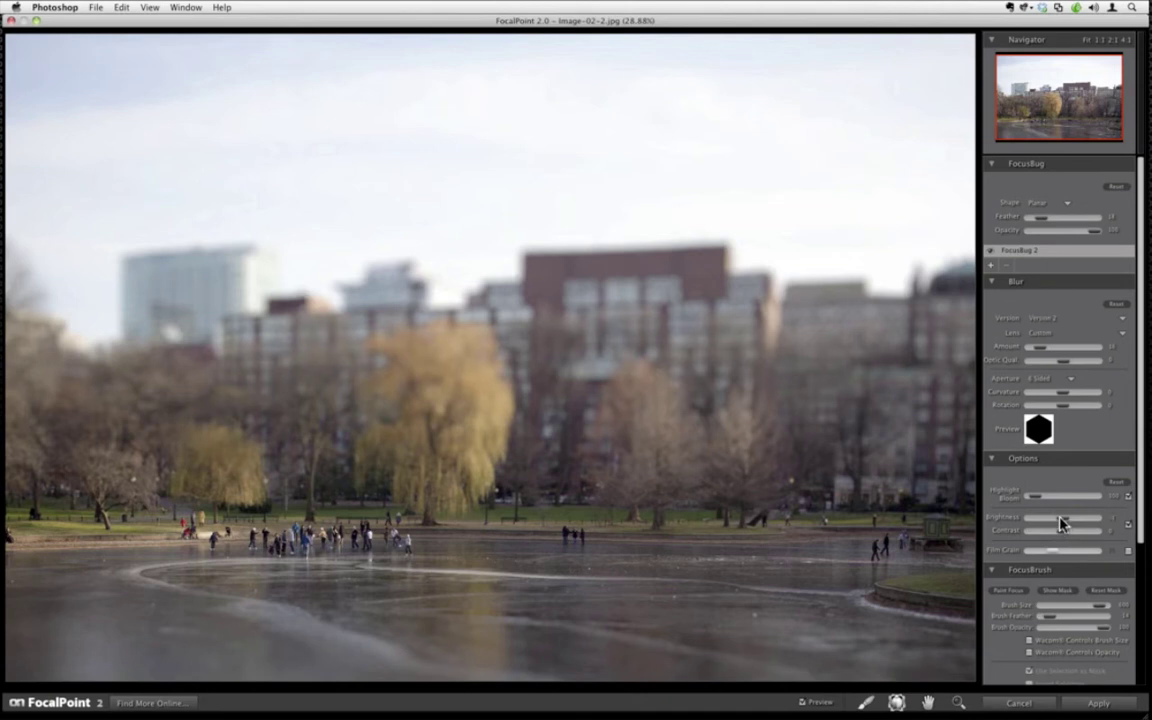
- Lower the brightness of the blurred area, and raise its contrast and highlight bloom
{"action": "mouse_move", "coordinate": [1062, 520]}
{"action": "left_mouse_down"}
{"action": "mouse_move", "coordinate": [1052, 520]}
{"action": "mouse_move", "coordinate": [1080, 535]}
{"action": "left_mouse_up"}
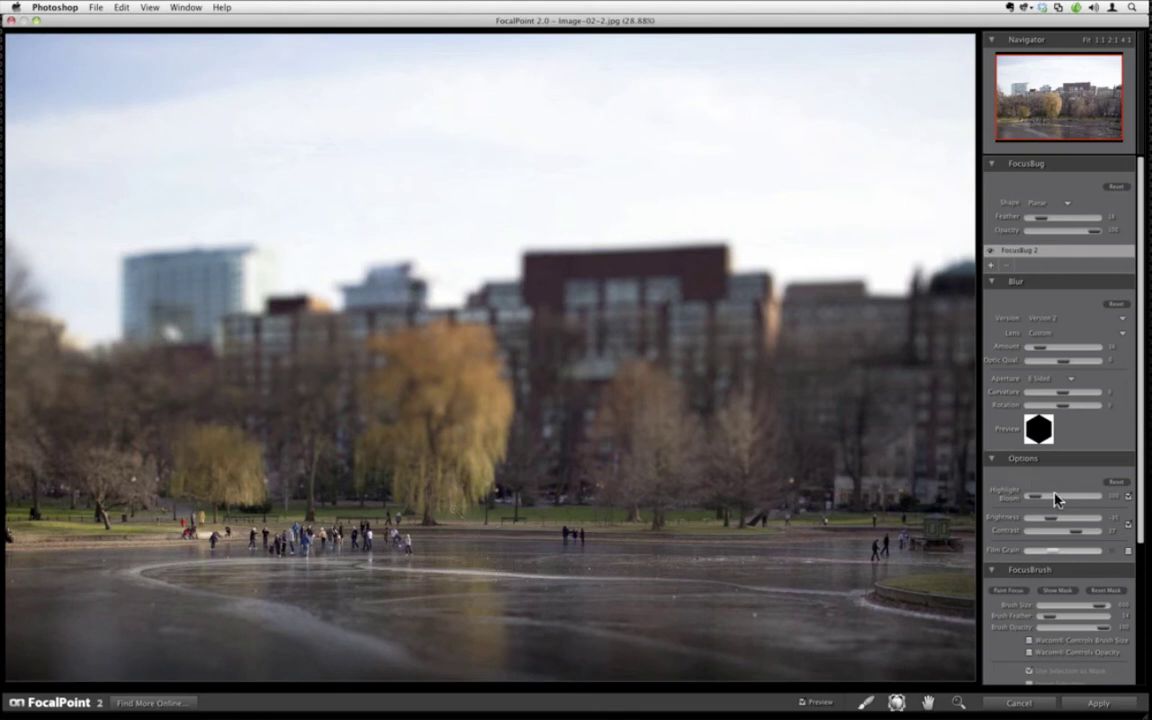
{"action": "left_click_drag", "start_coordinate": [1037, 500], "coordinate": [1044, 502]}
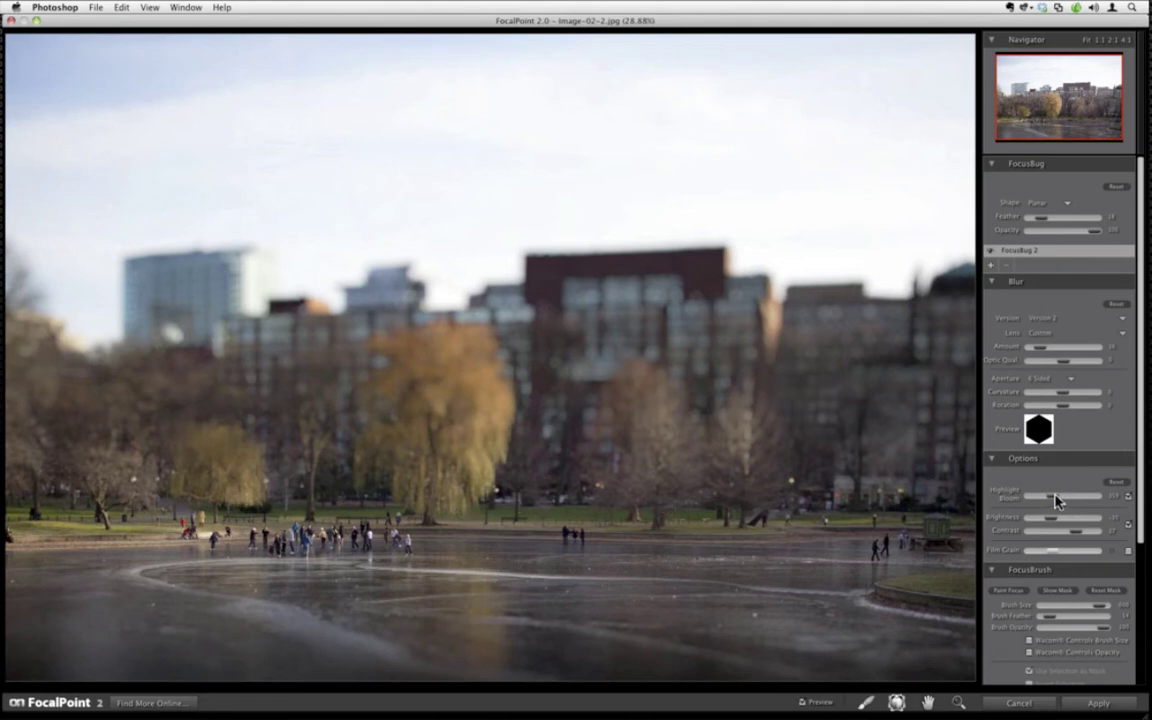
- Raise the highlight bloom and round the blur aperture by choosing 9 Sided and increasing its curvature
{"action": "left_click_drag", "start_coordinate": [1057, 501], "coordinate": [1069, 504]}
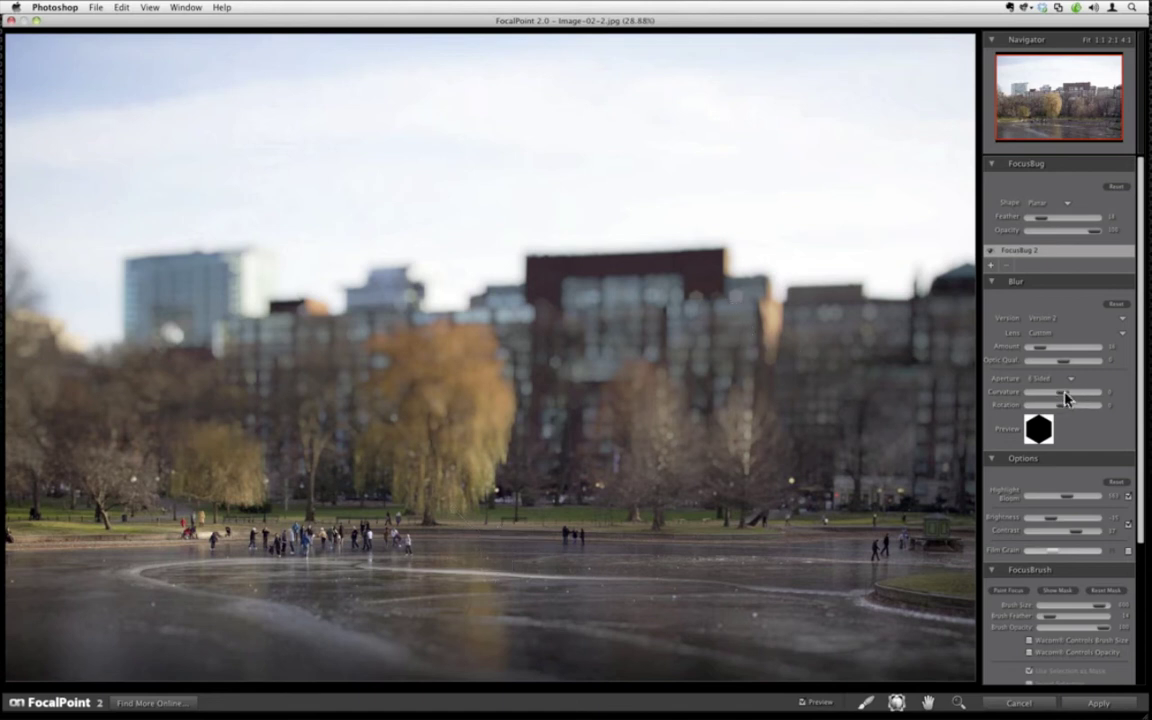
{"action": "left_click_drag", "start_coordinate": [1066, 393], "coordinate": [1085, 411]}
{"action": "left_click", "coordinate": [1045, 378]}
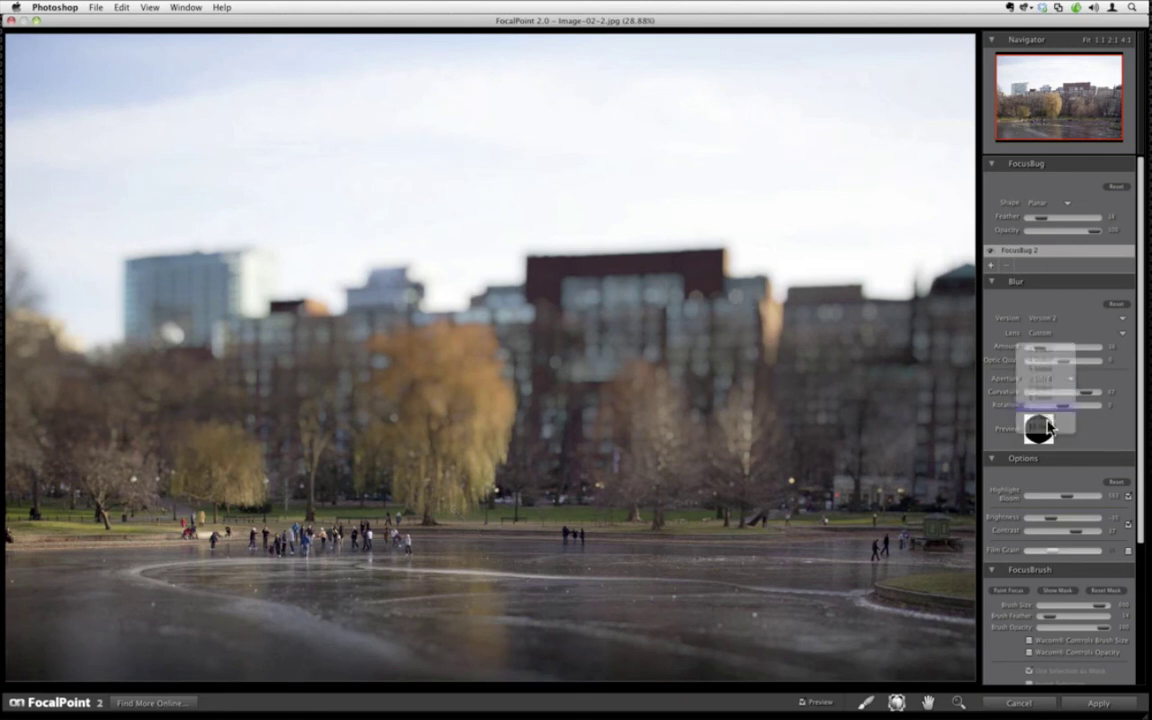
{"action": "left_click", "coordinate": [1048, 408]}
{"action": "left_click", "coordinate": [1036, 380]}
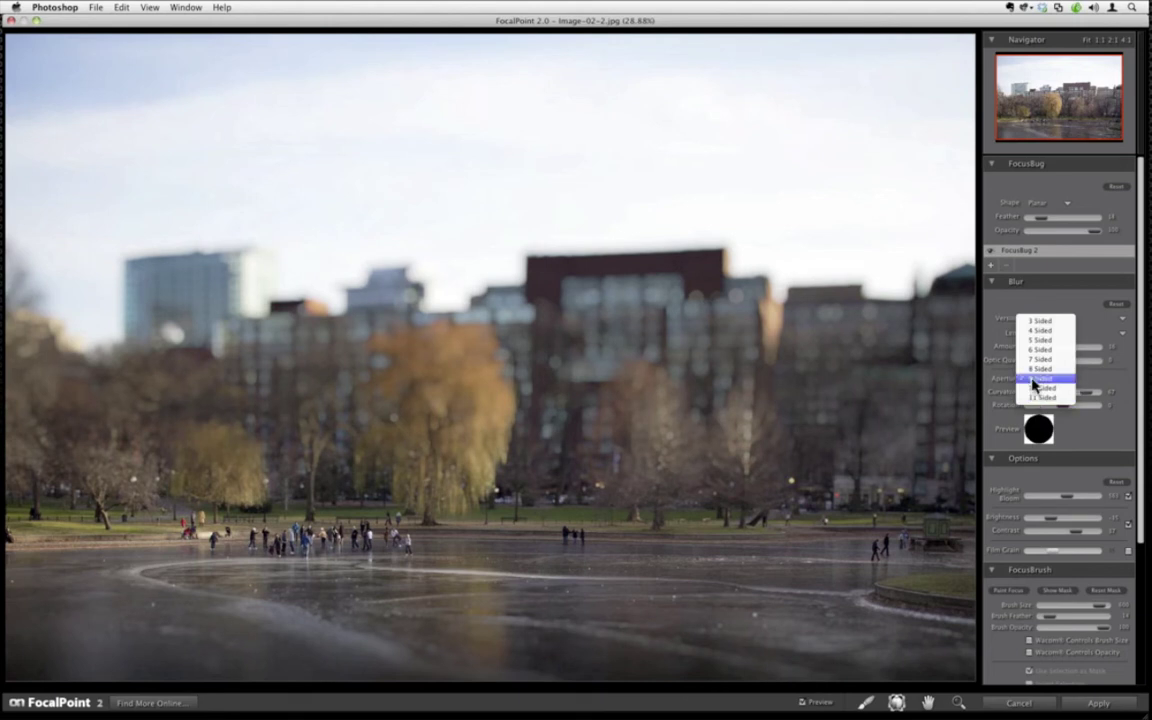
{"action": "left_click", "coordinate": [704, 336]}
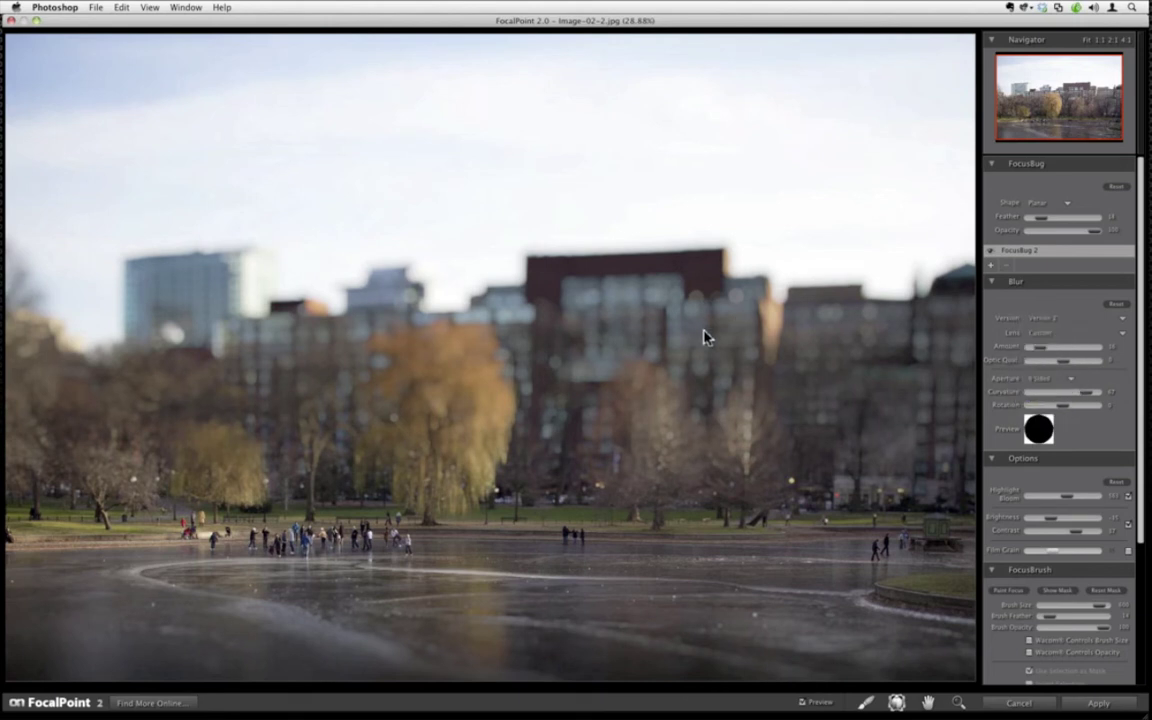
{"action": "key", "text": "super+z"}
{"action": "left_click_drag", "start_coordinate": [1083, 392], "coordinate": [1090, 392]}
- Try a 3 Sided aperture with an adjusted rotation, and switch the aperture to 4 Sided
{"action": "left_click", "coordinate": [1040, 379]}
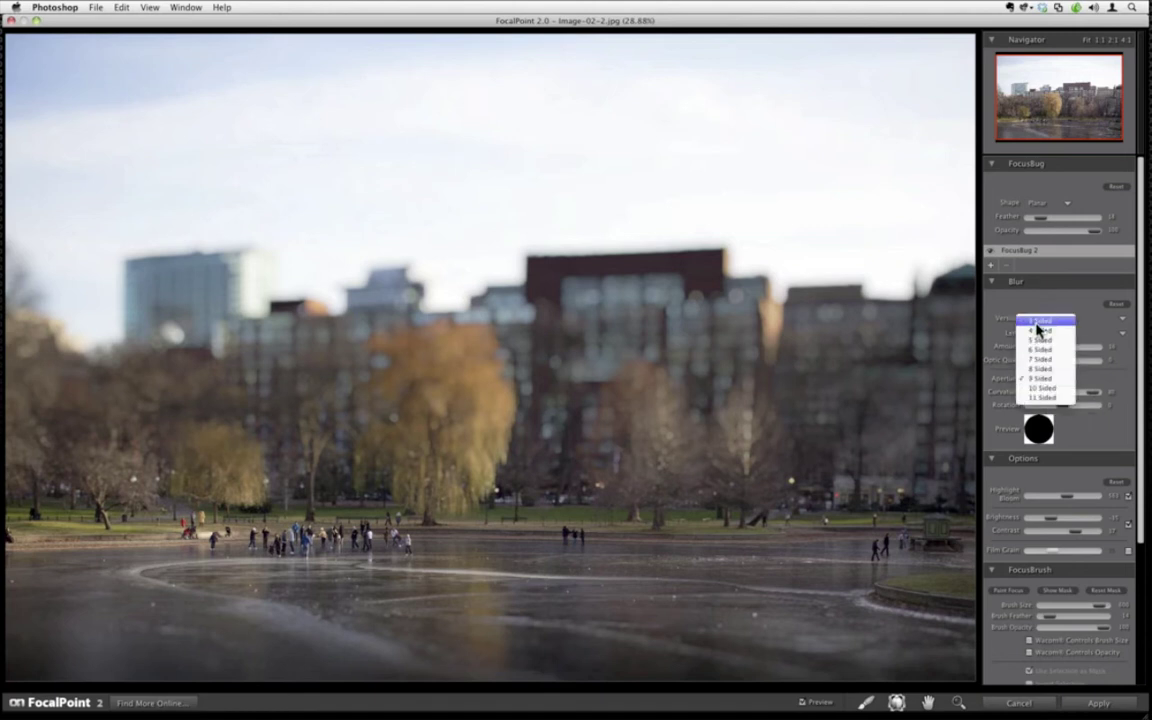
{"action": "left_click", "coordinate": [1040, 321]}
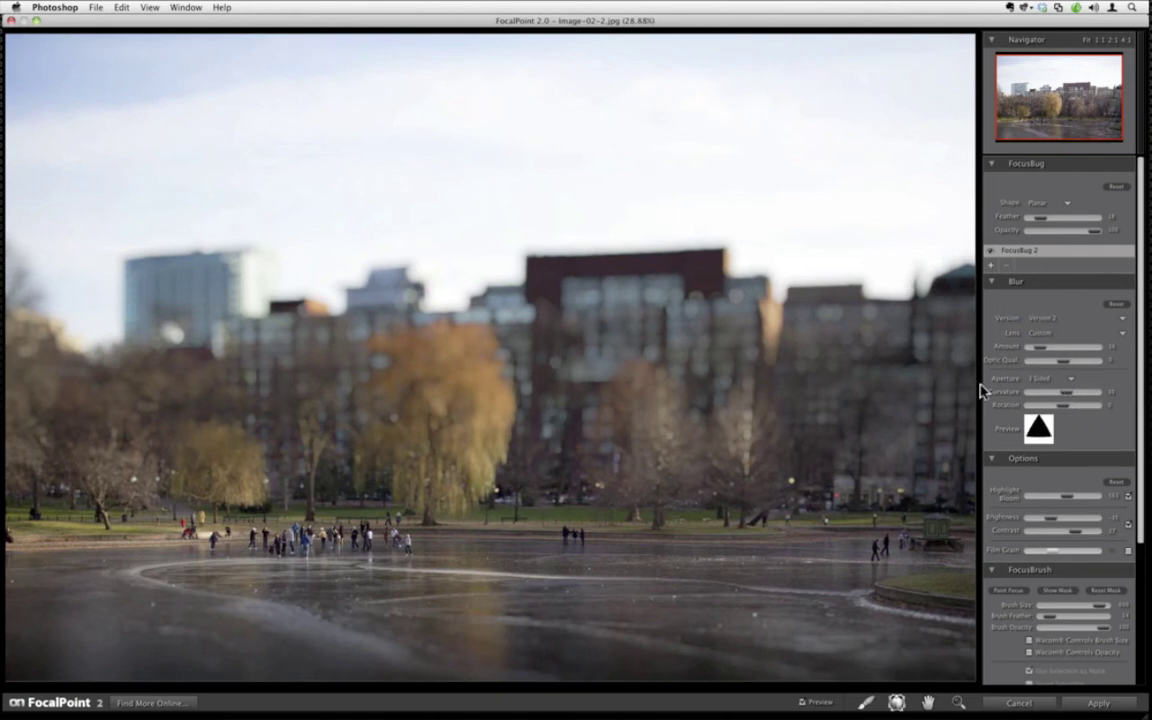
{"action": "mouse_move", "coordinate": [1059, 409]}
{"action": "left_mouse_down"}
{"action": "mouse_move", "coordinate": [1075, 406]}
{"action": "mouse_move", "coordinate": [1052, 409]}
{"action": "left_mouse_up"}
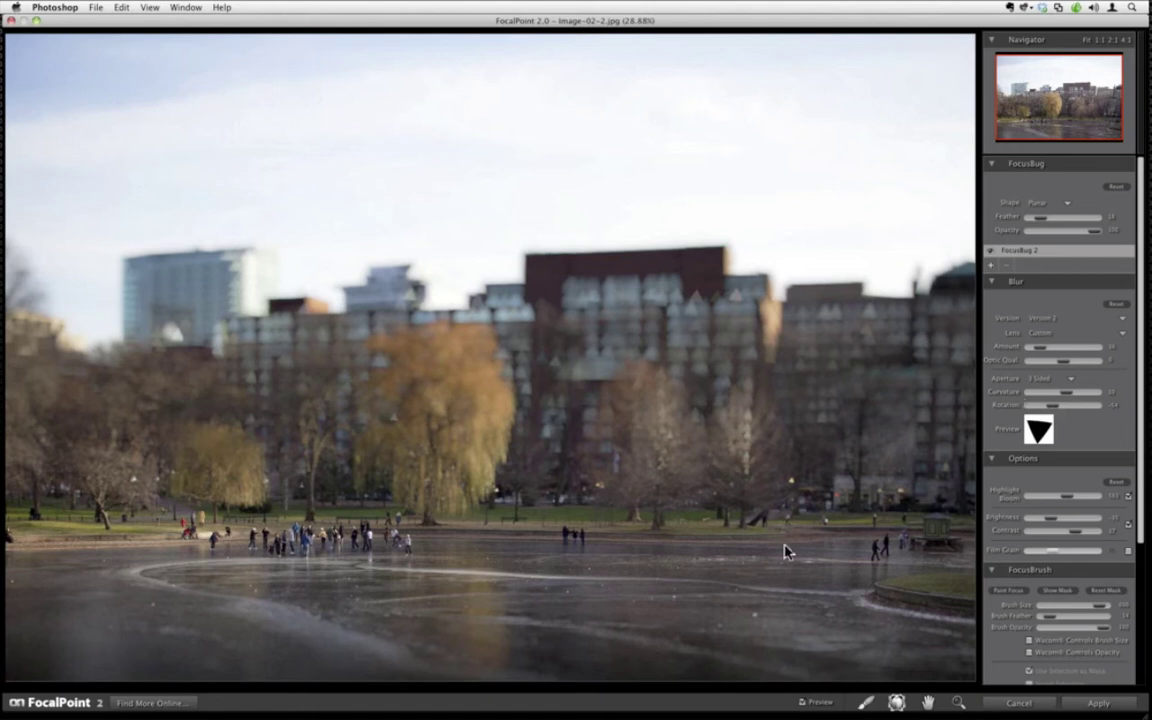
{"action": "left_click", "coordinate": [1038, 380]}
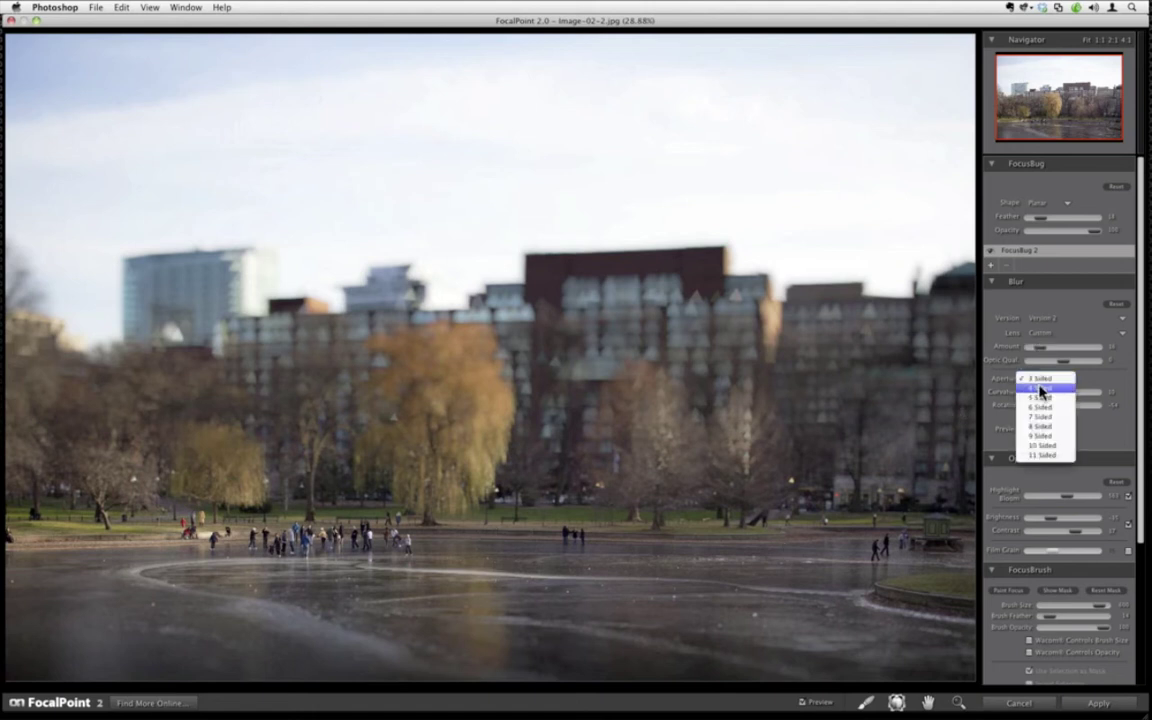
{"action": "left_click", "coordinate": [1040, 392]}
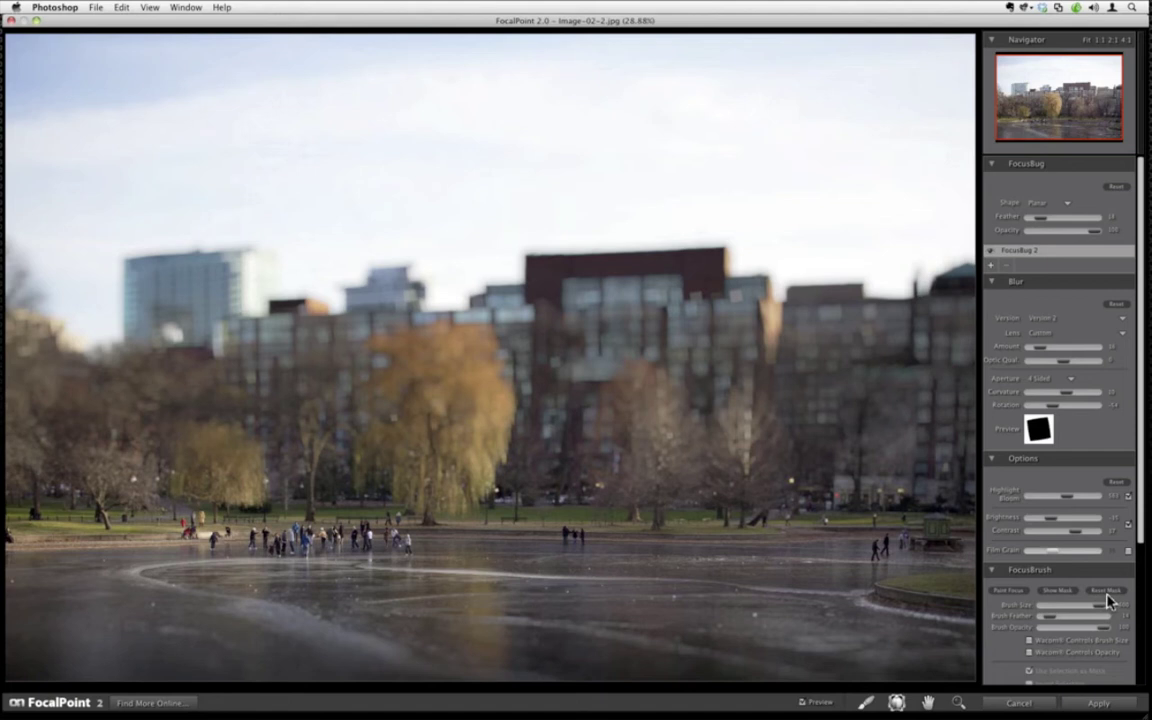
- Cancel the FocalPoint edit and close Image-02-2.jpg without saving
{"action": "left_click", "coordinate": [1018, 705]}
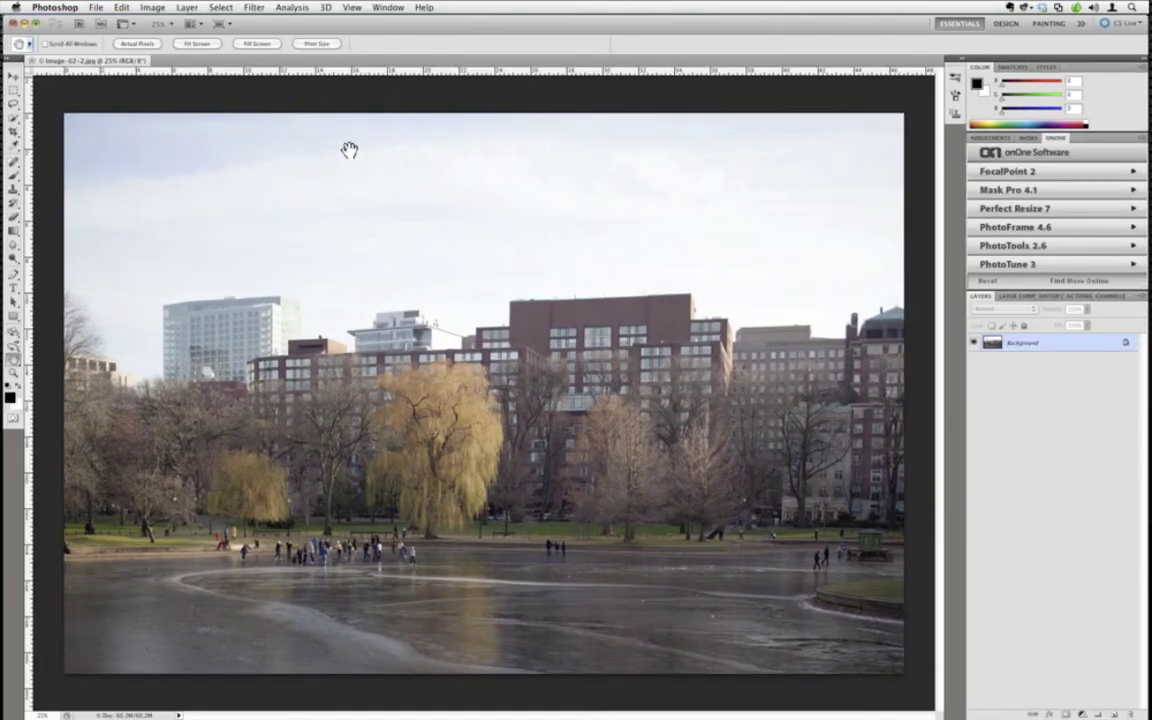
{"action": "left_click", "coordinate": [12, 22]}
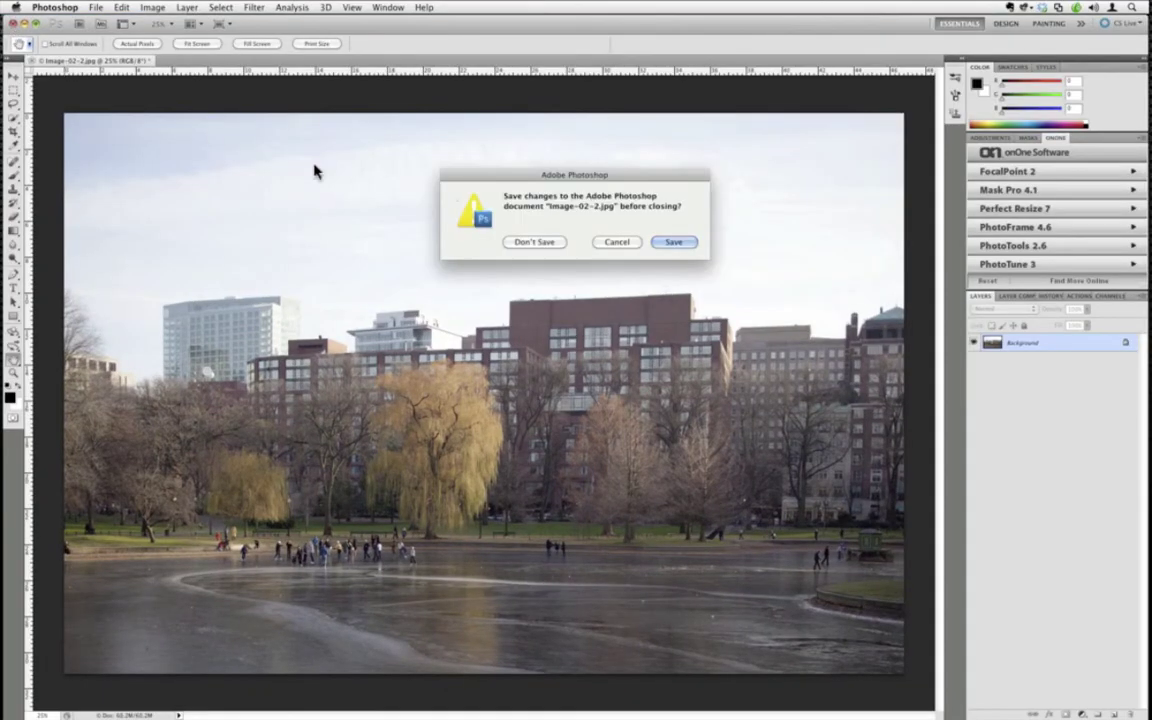
{"action": "left_click", "coordinate": [512, 245]}
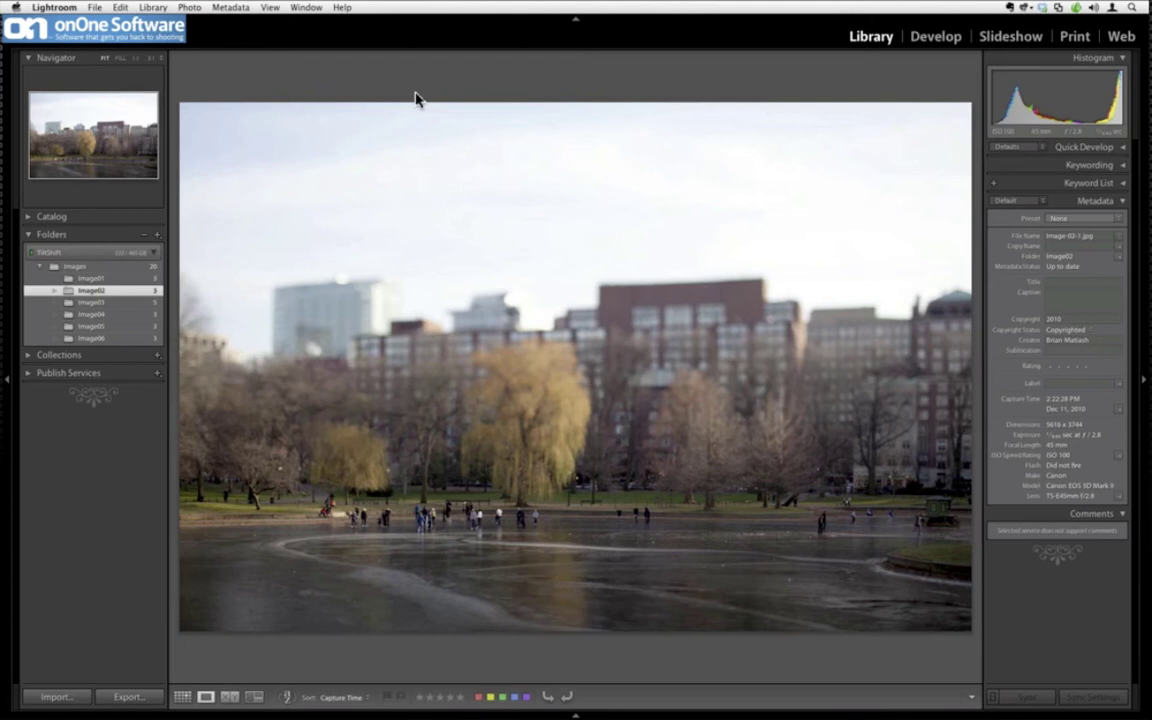
- View the edited pond photo in Lightroom, and compare the tilt-shift and fully sharp shell photos in the Image06 folder
{"action": "key", "text": "Right"}
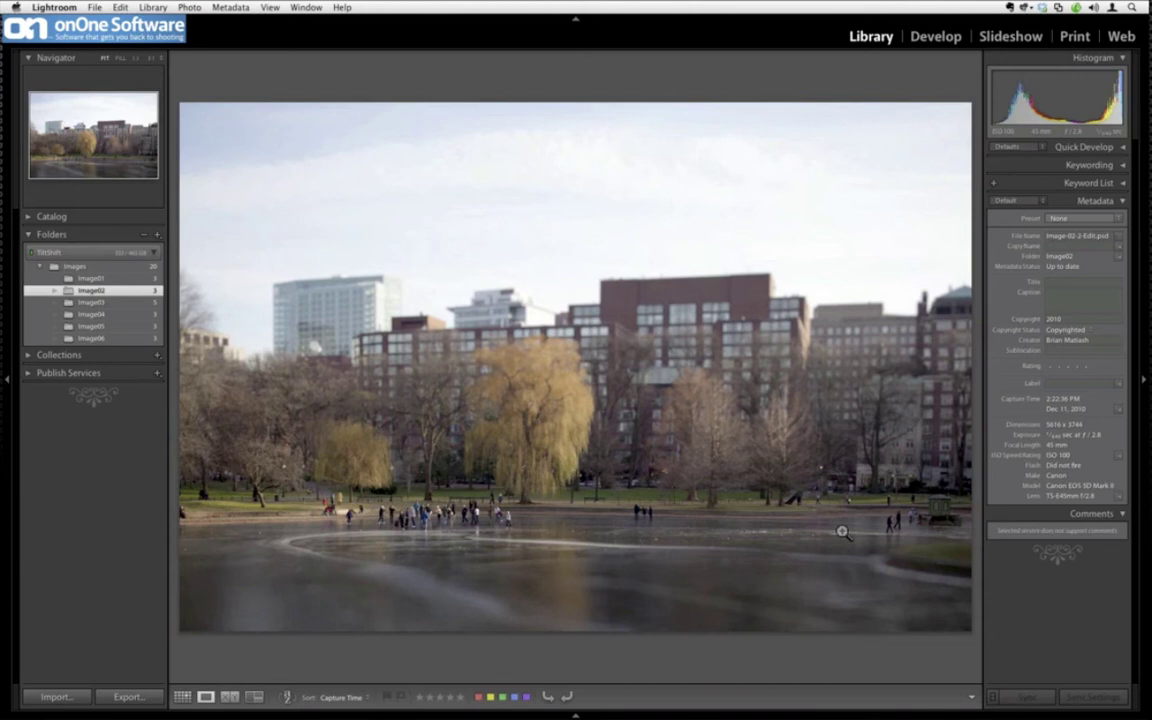
{"action": "left_click", "coordinate": [122, 341]}
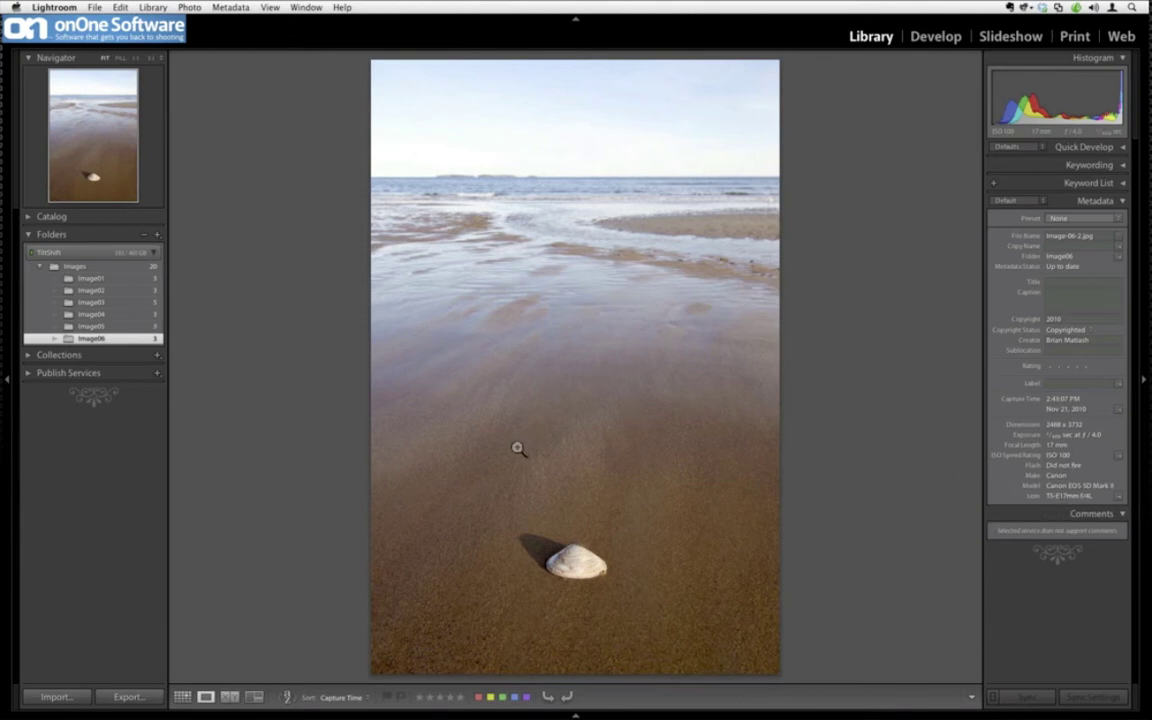
{"action": "key", "text": "Left"}
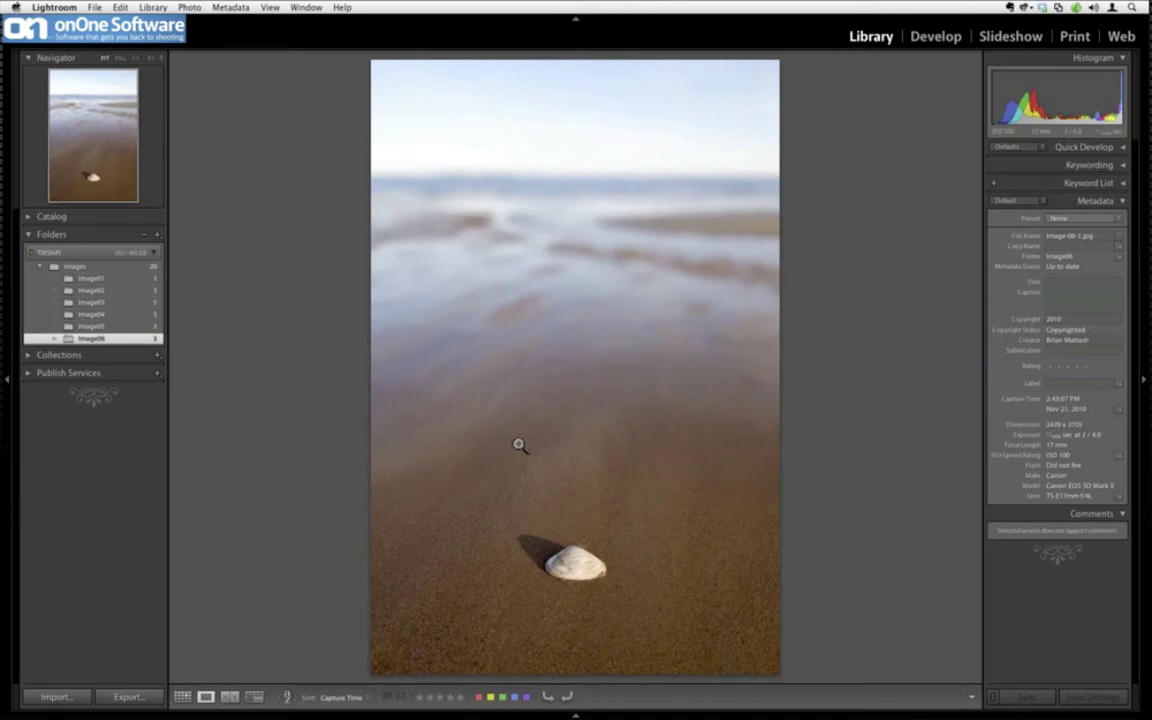
{"action": "key", "text": "Right"}
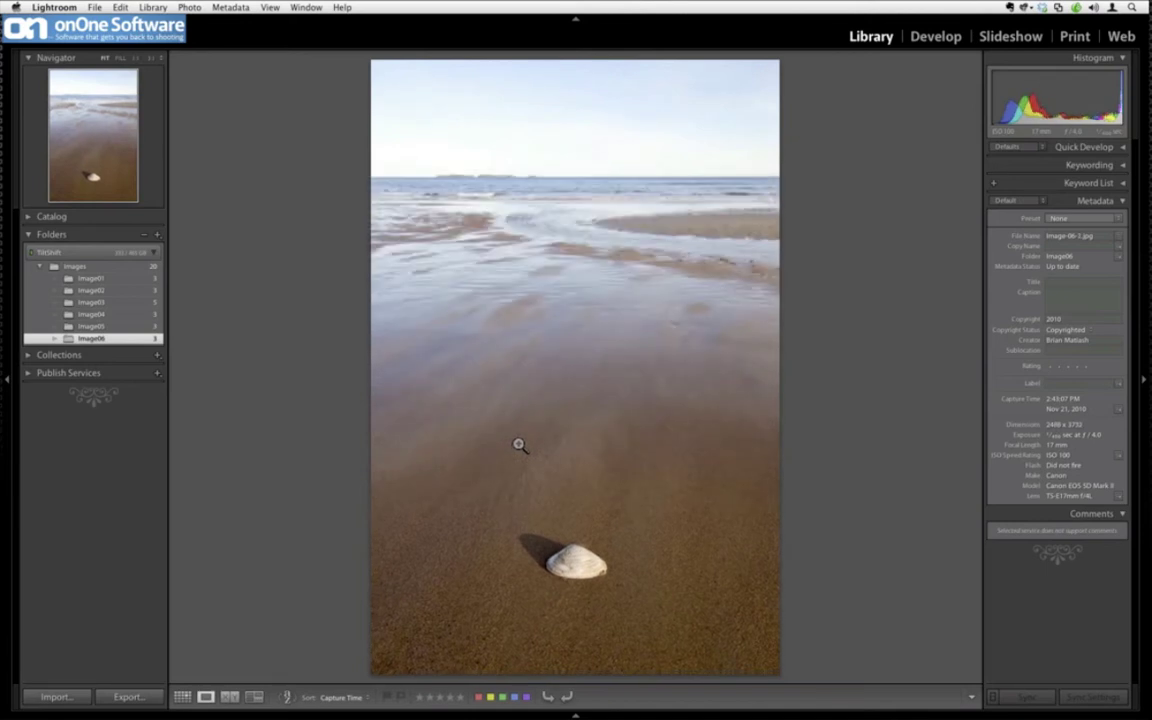
{"action": "key", "text": "Left"}
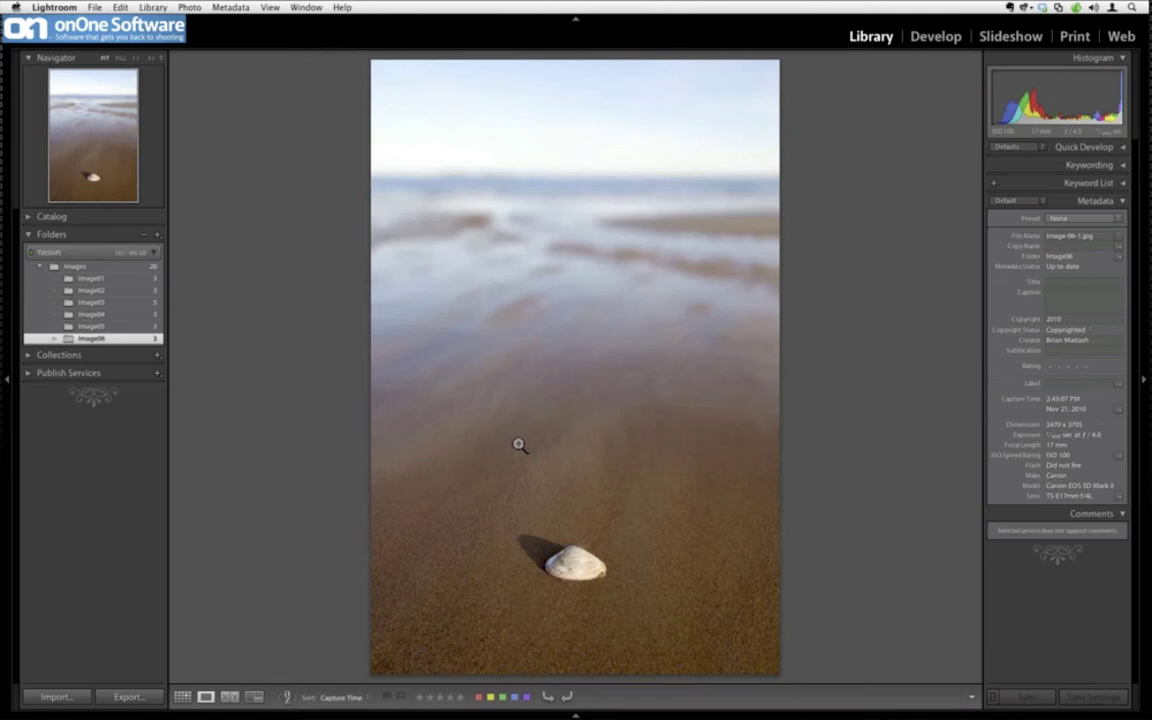
{"action": "key", "text": "Right"}
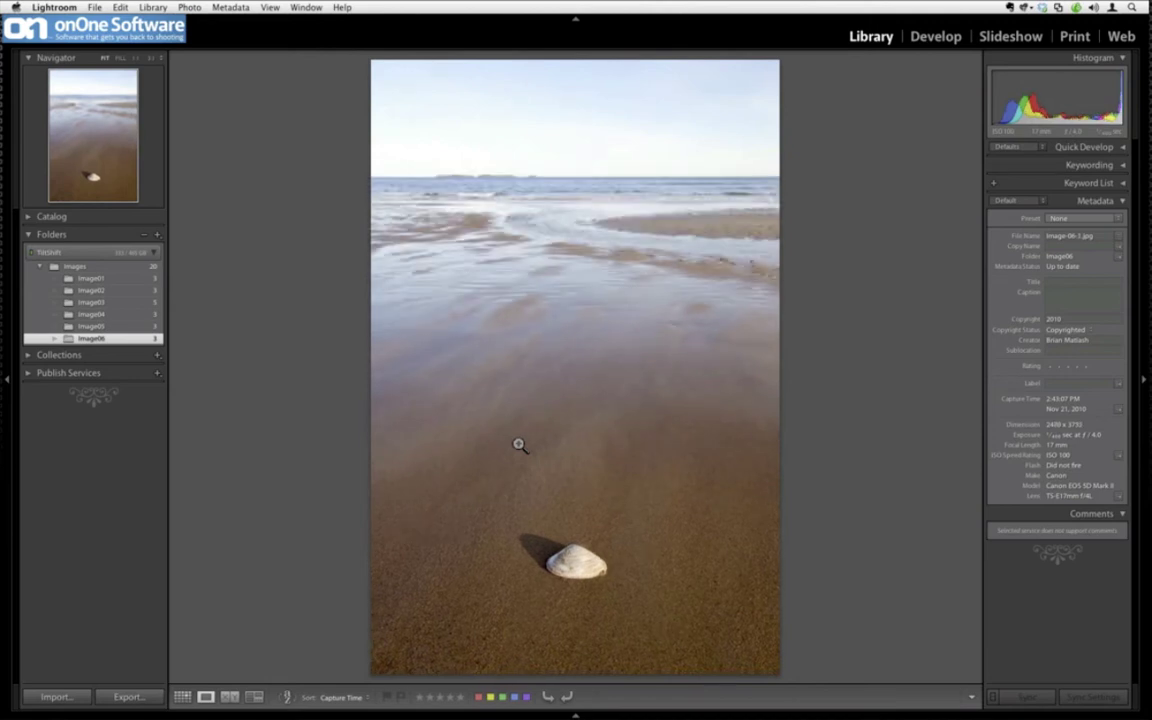
- Open Image-06-2.jpg in Photoshop CS5 as a copy with Lightroom adjustments, and launch FocalPoint 2 on it
{"action": "right_click", "coordinate": [658, 530]}
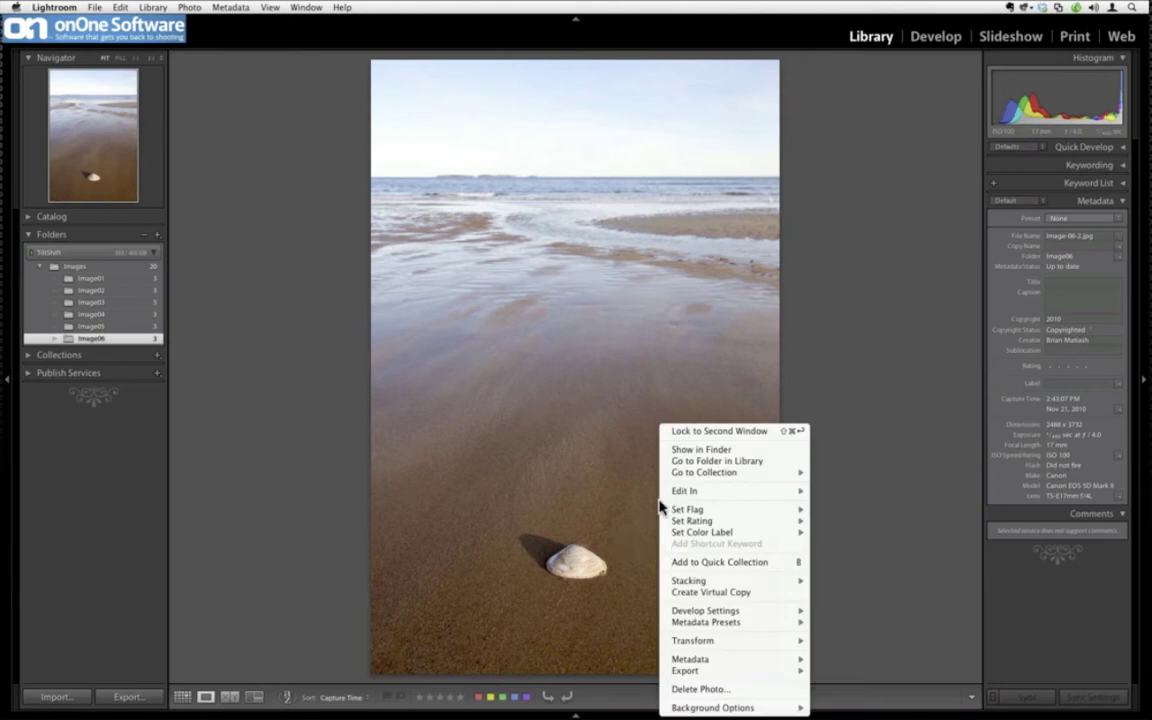
{"action": "mouse_move", "coordinate": [680, 491]}
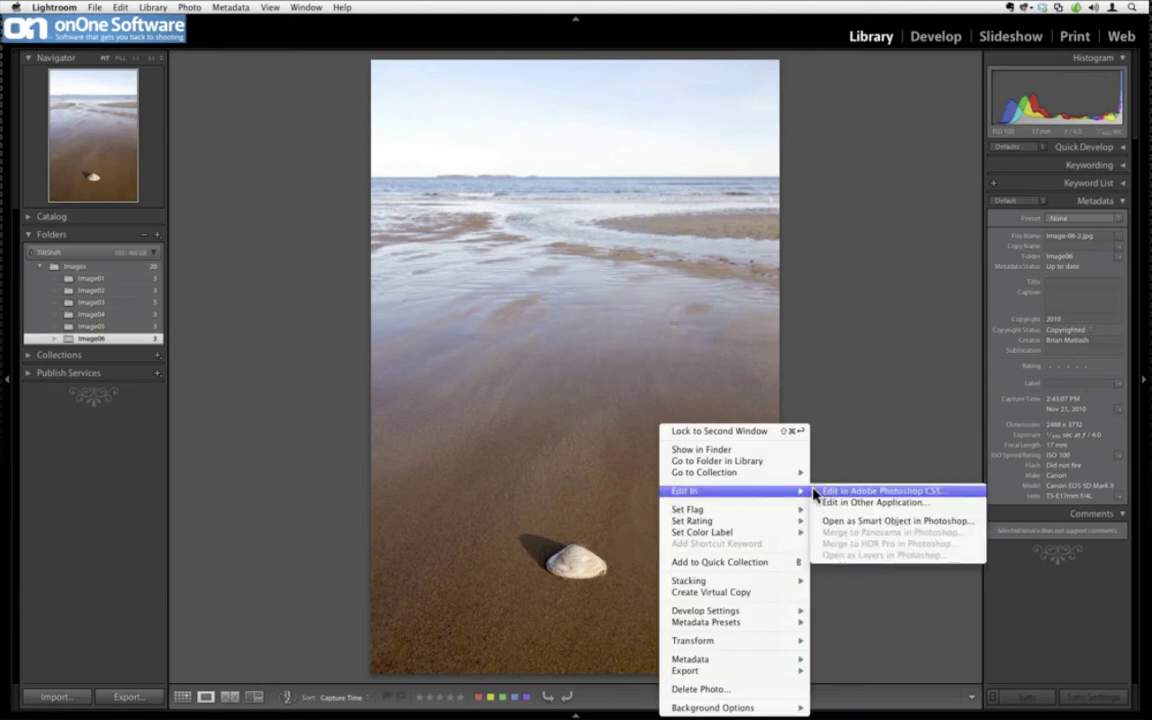
{"action": "left_click", "coordinate": [860, 491]}
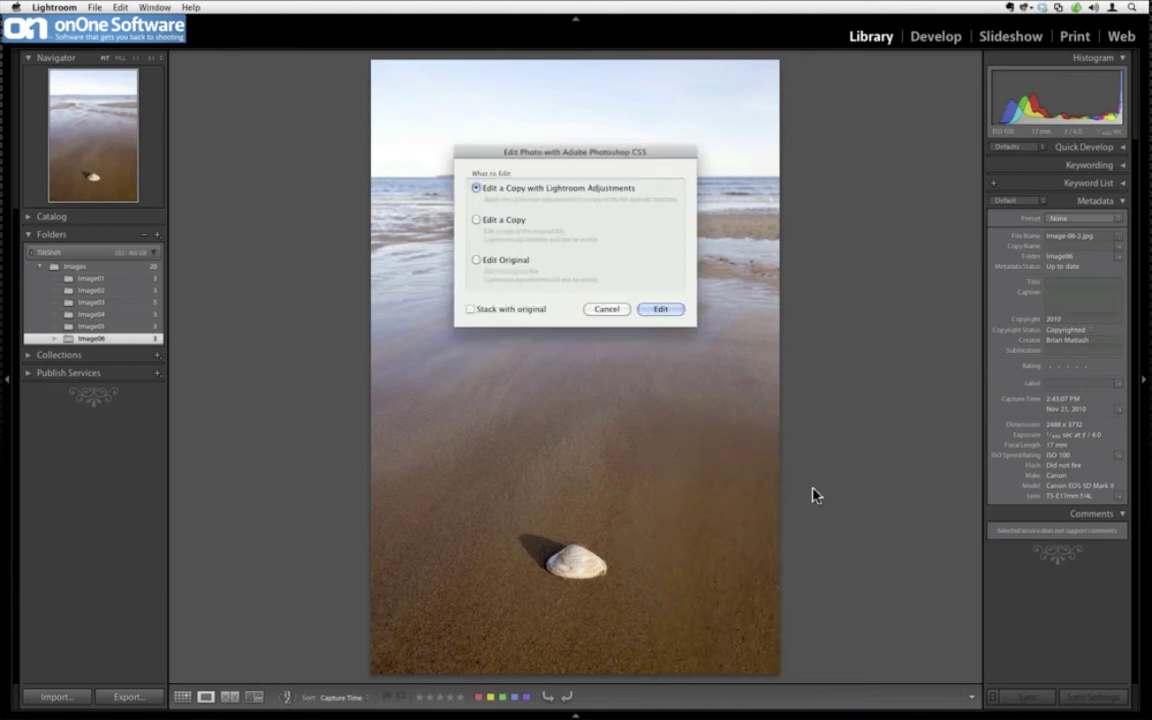
{"action": "left_click", "coordinate": [663, 310]}
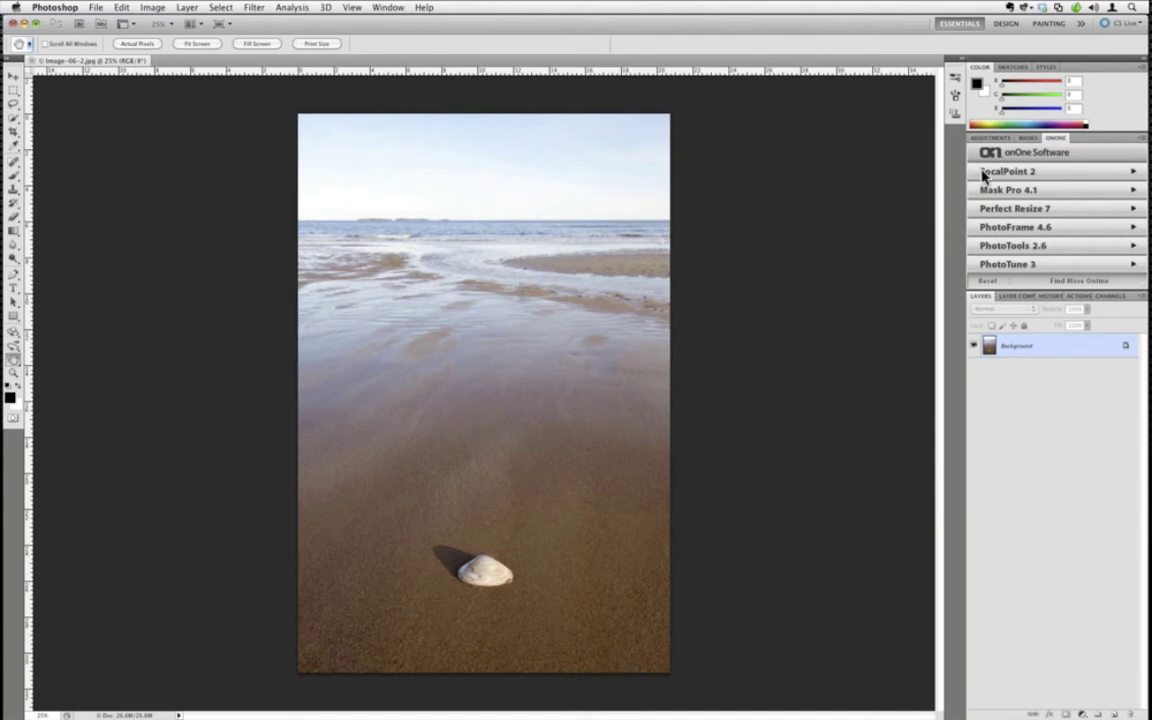
{"action": "left_click", "coordinate": [983, 173]}
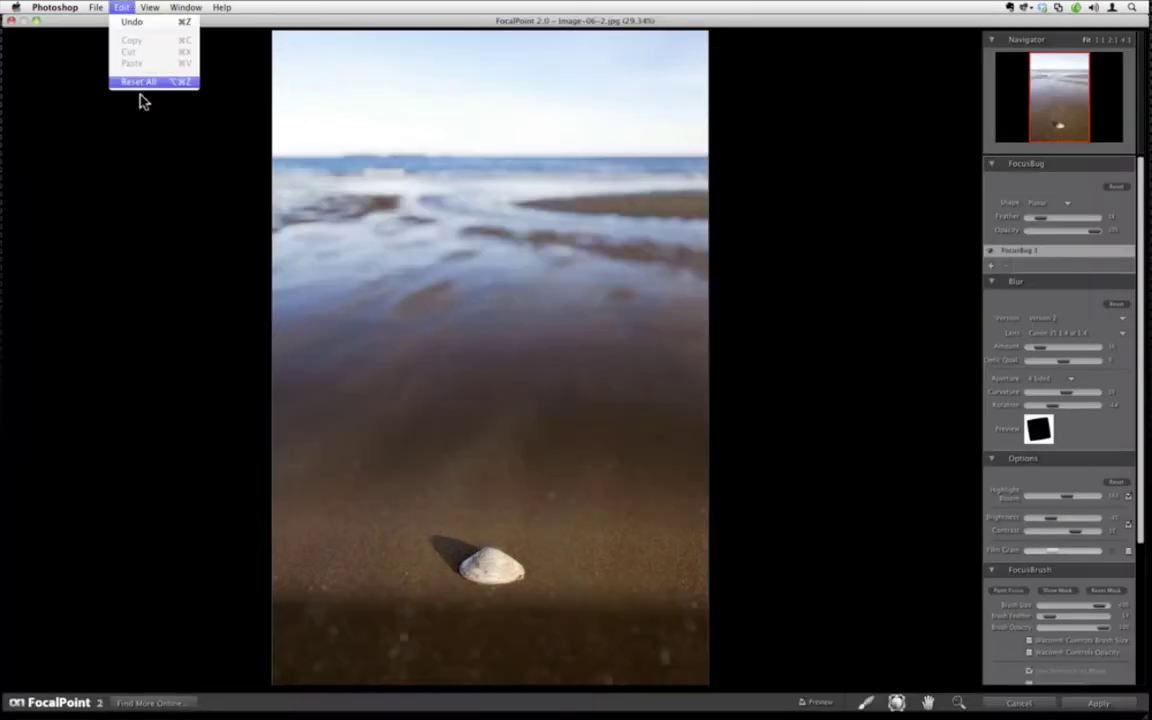
- Reset all FocalPoint settings and center a round, heavily feathered FocusBug over the shell
{"action": "left_click", "coordinate": [128, 83]}
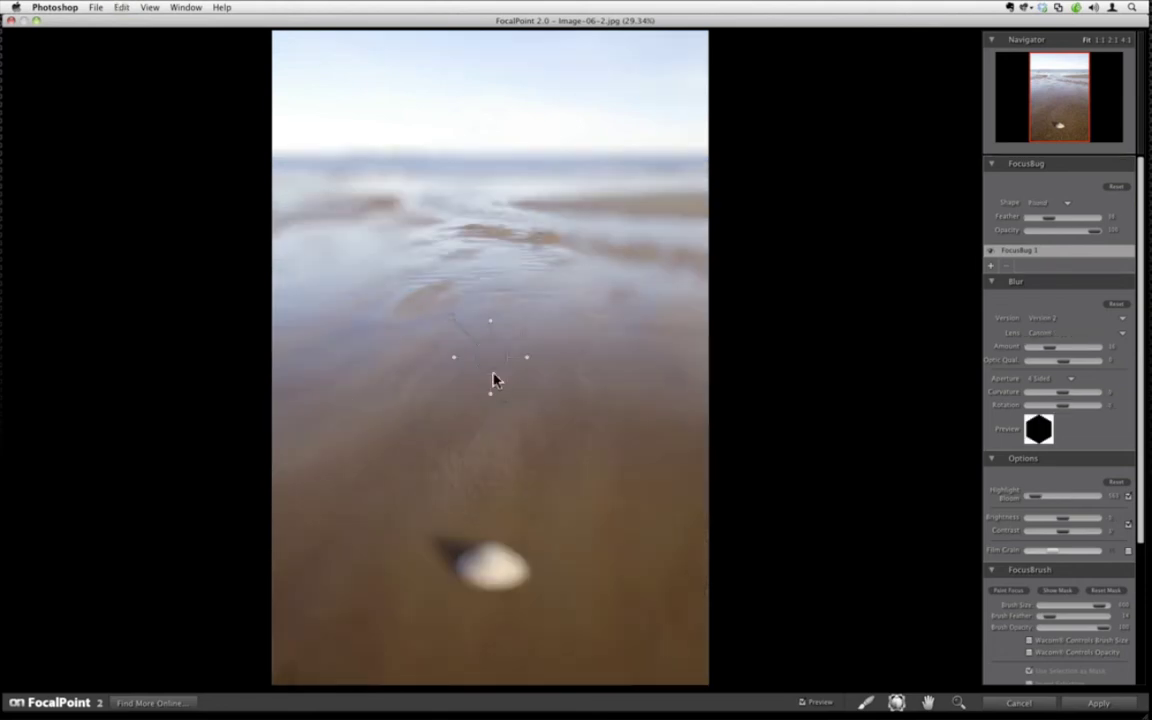
{"action": "left_click_drag", "start_coordinate": [491, 378], "coordinate": [484, 474]}
{"action": "left_click_drag", "start_coordinate": [489, 526], "coordinate": [540, 550]}
{"action": "left_click_drag", "start_coordinate": [462, 545], "coordinate": [503, 563]}
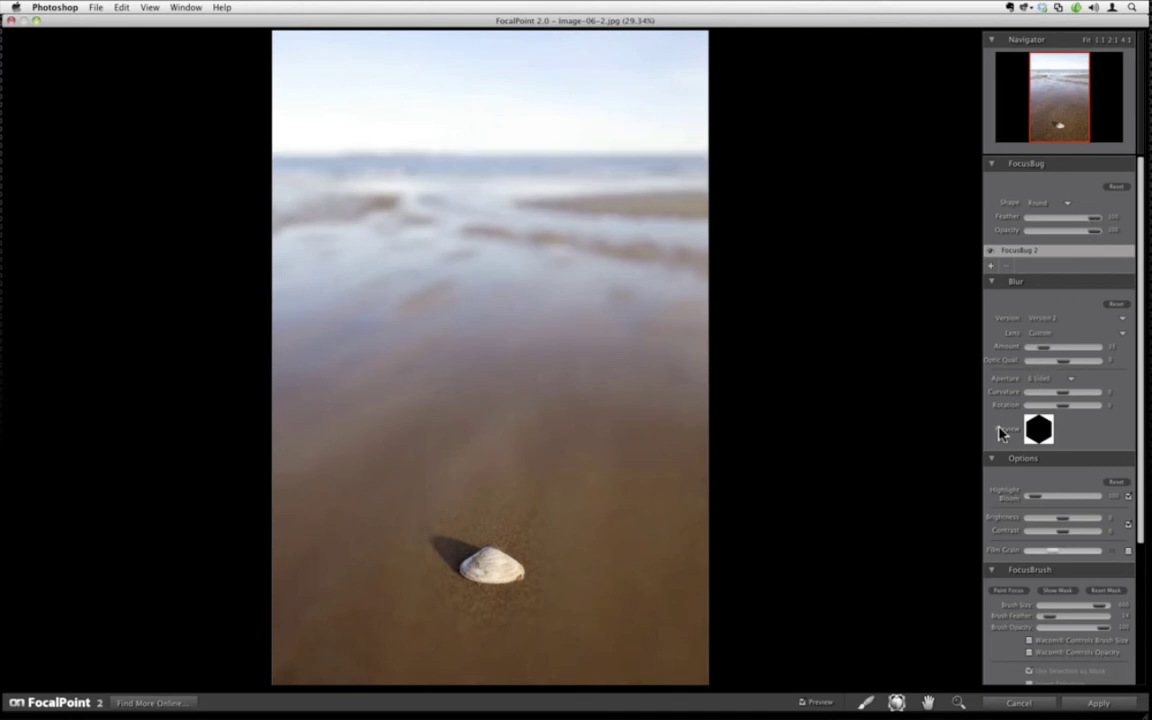
- Select the FocusBrush, shrink it and switch it to Paint Blur mode, and lower the blur amount
{"action": "left_click", "coordinate": [862, 706]}
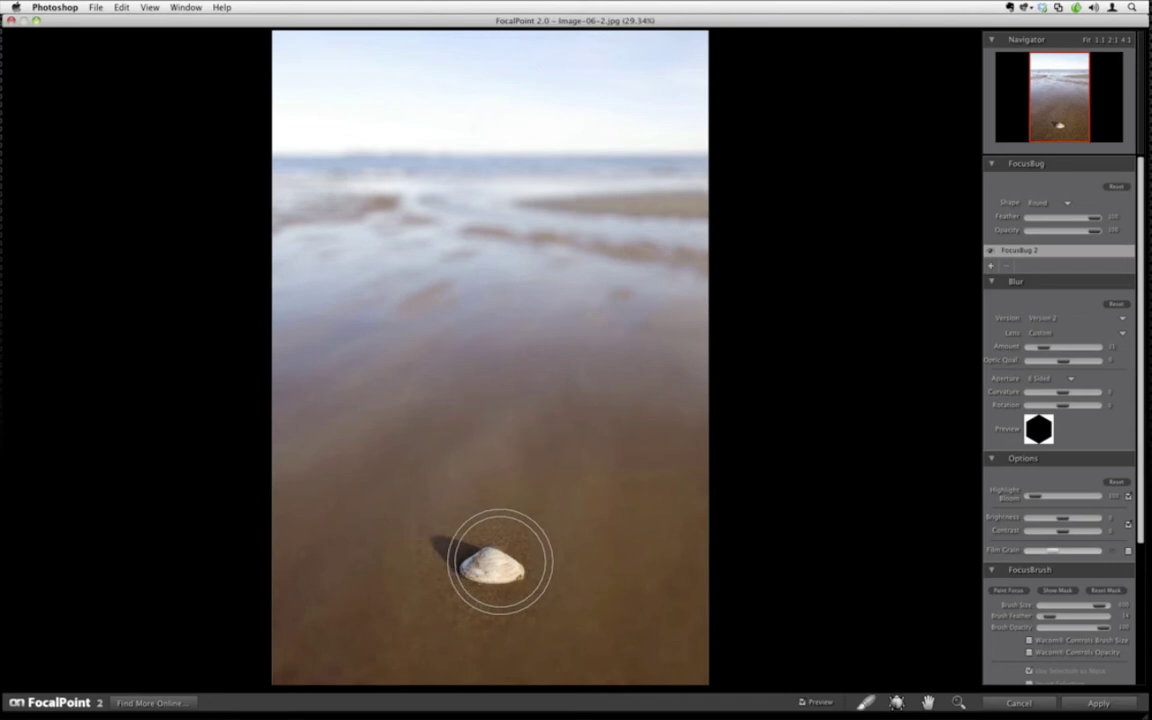
{"action": "key", "text": "bracketleft"}
{"action": "key", "text": "bracketleft"}
{"action": "key", "text": "bracketleft"}
{"action": "key", "text": "bracketleft"}
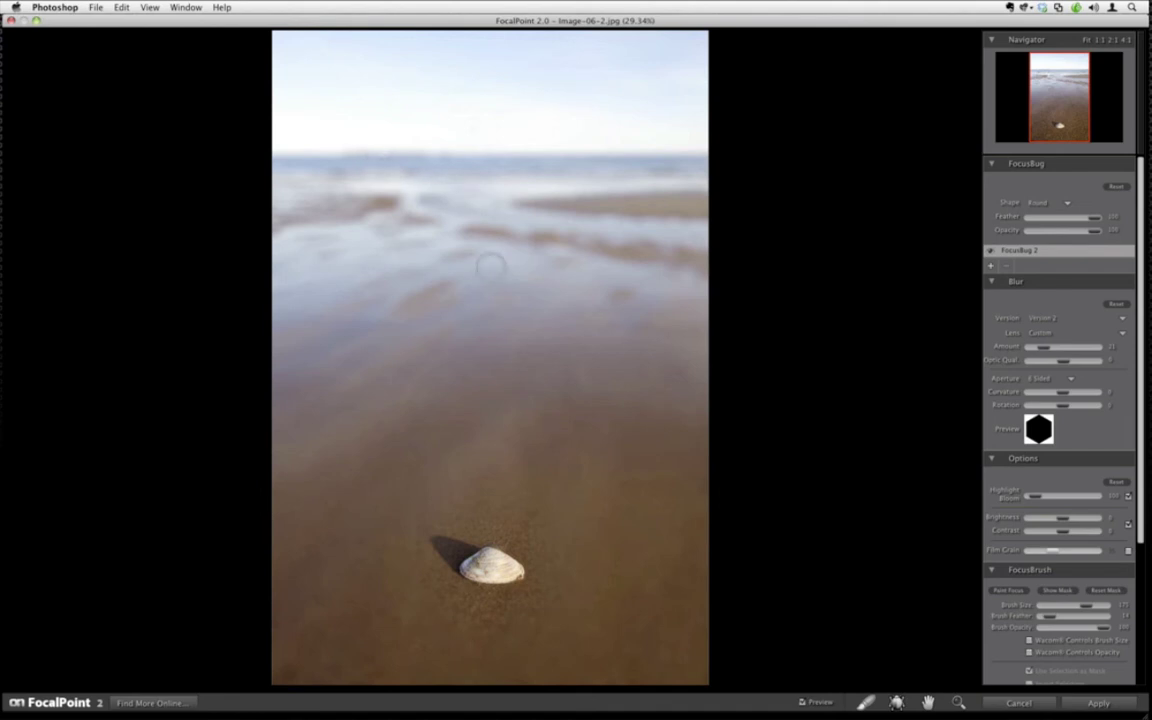
{"action": "left_click_drag", "start_coordinate": [1045, 352], "coordinate": [1038, 352]}
{"action": "left_click", "coordinate": [1007, 591]}
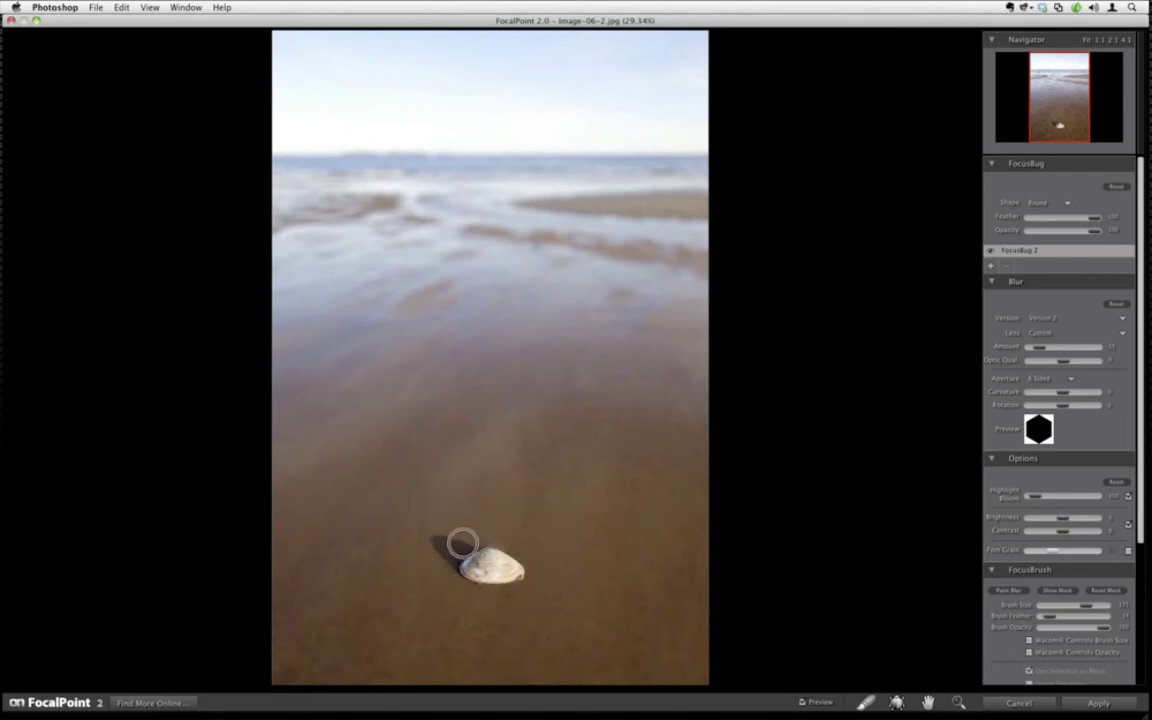
- Reset all settings again, move the FocusBug down toward the shell and set its shape to Planar
{"action": "left_click", "coordinate": [121, 7]}
{"action": "left_click", "coordinate": [125, 80]}
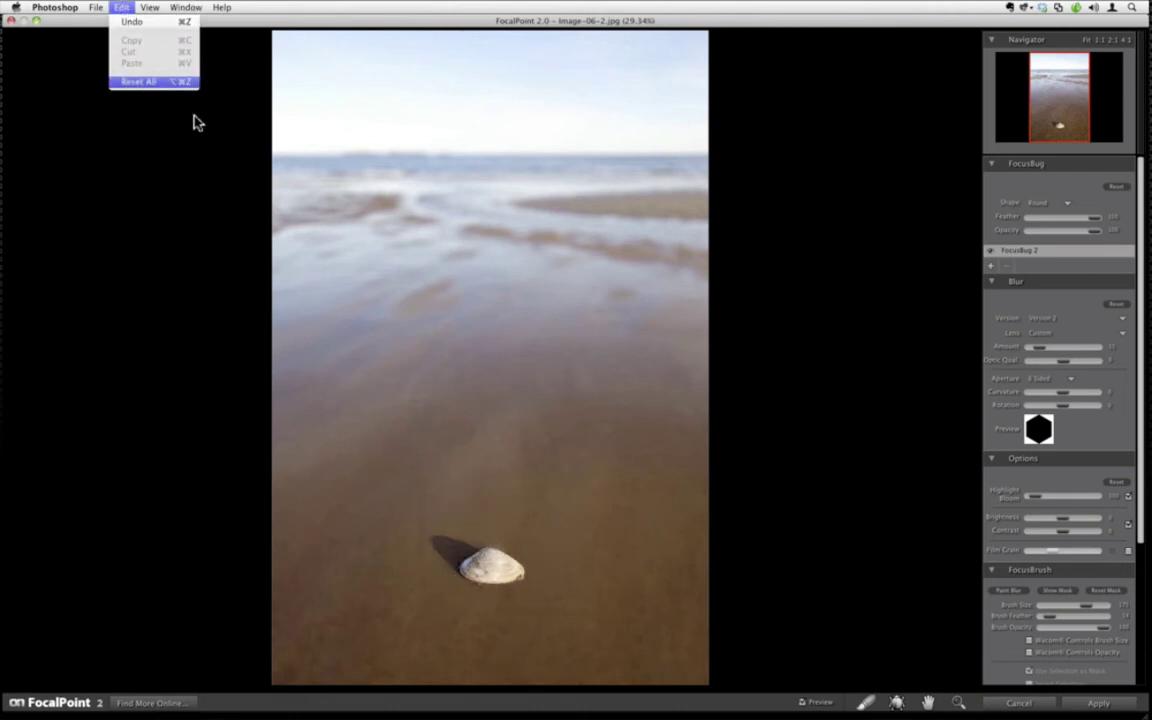
{"action": "left_click_drag", "start_coordinate": [495, 360], "coordinate": [509, 457]}
{"action": "left_click", "coordinate": [1043, 203]}
{"action": "left_click", "coordinate": [1040, 212]}
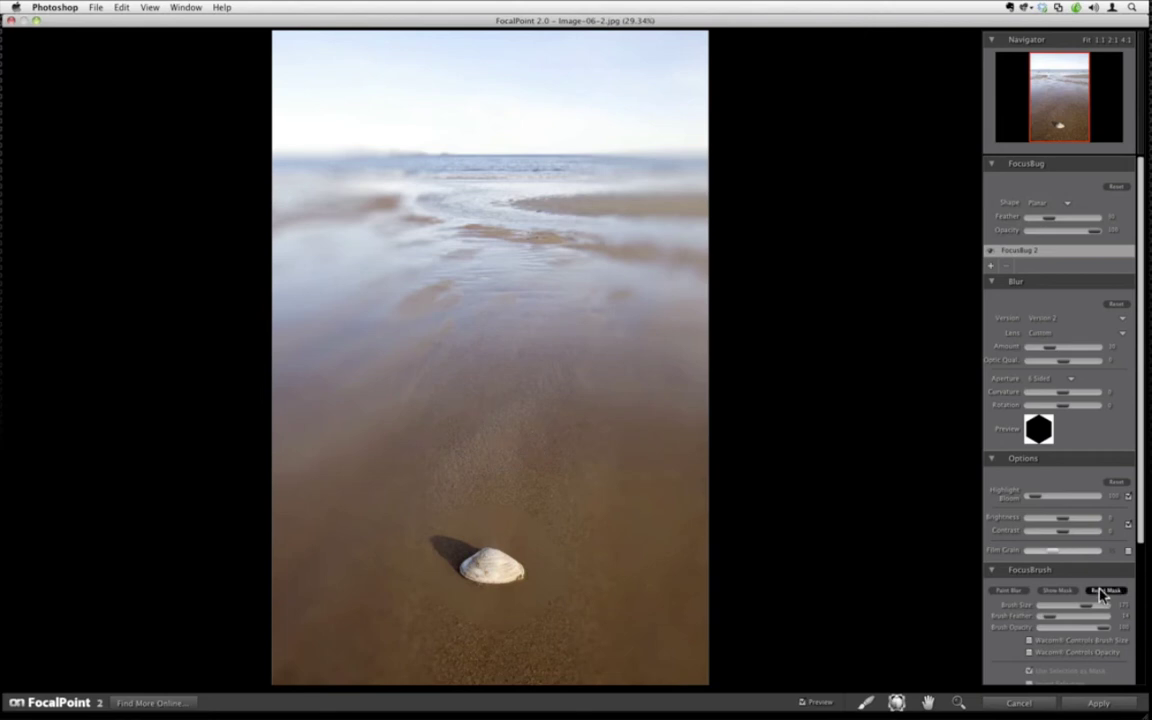
- Rotate the planar focus band to run horizontally through the shell, fine-tune its placement, and lower the blur amount
{"action": "mouse_move", "coordinate": [537, 470]}
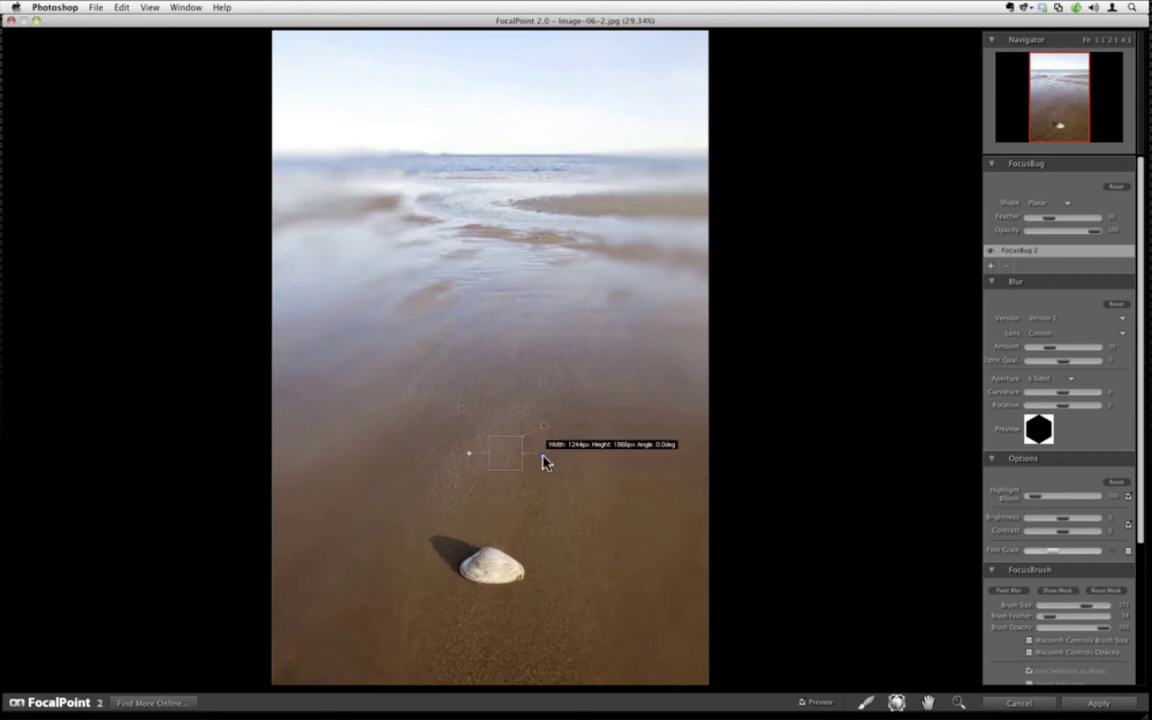
{"action": "left_click_drag", "start_coordinate": [543, 461], "coordinate": [490, 637]}
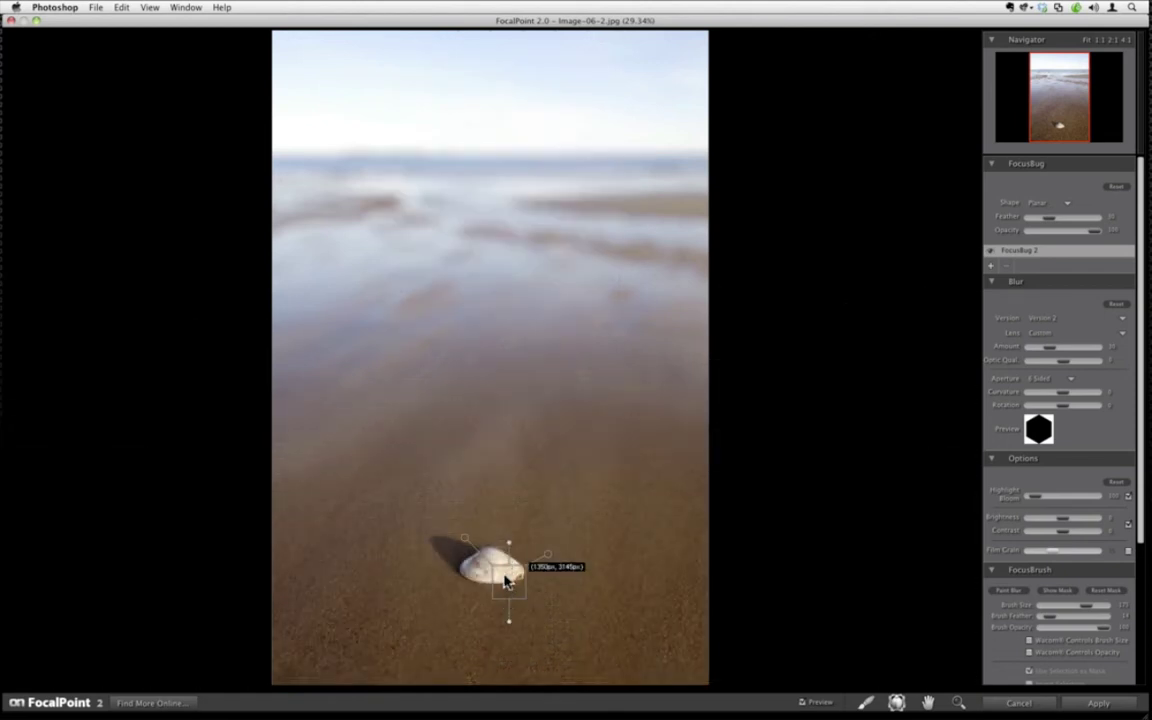
{"action": "left_click_drag", "start_coordinate": [507, 583], "coordinate": [497, 581]}
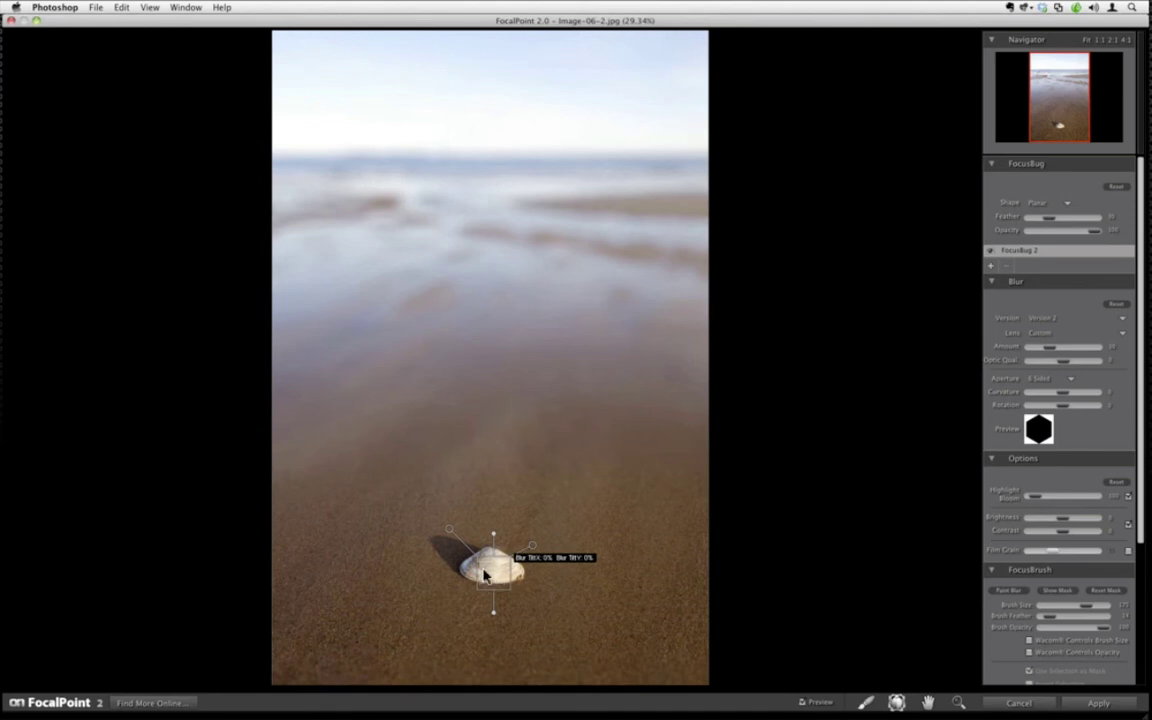
{"action": "left_click_drag", "start_coordinate": [490, 580], "coordinate": [500, 573]}
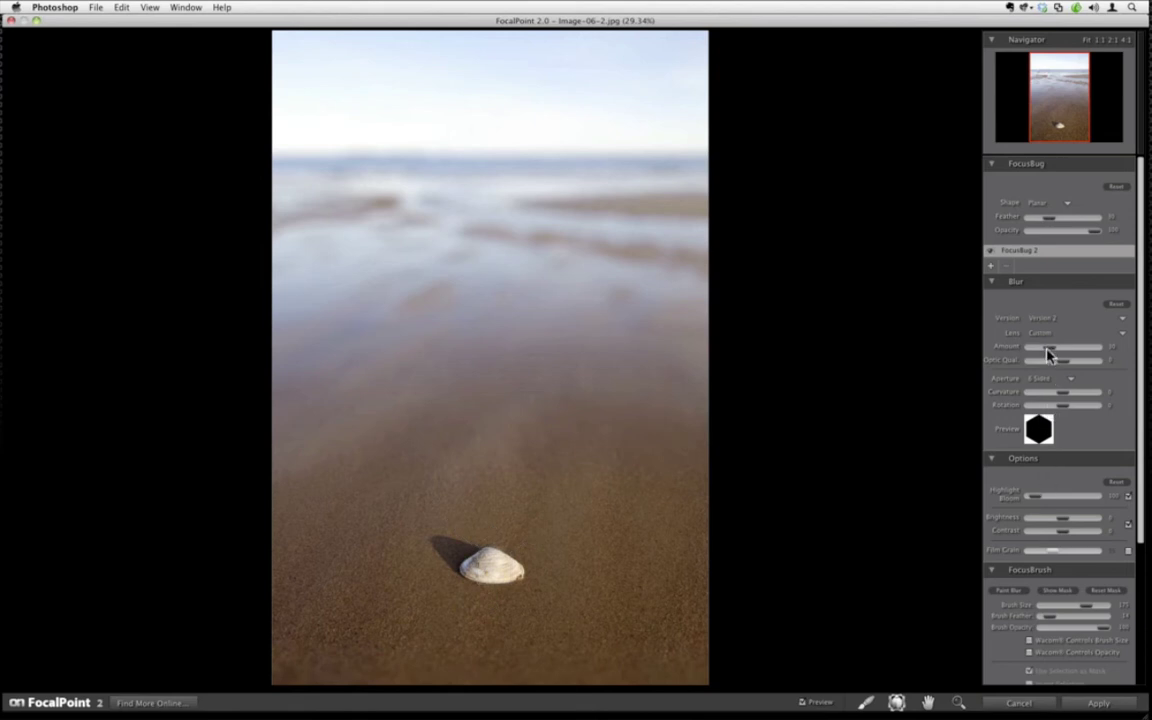
{"action": "left_click_drag", "start_coordinate": [1048, 346], "coordinate": [1040, 346]}
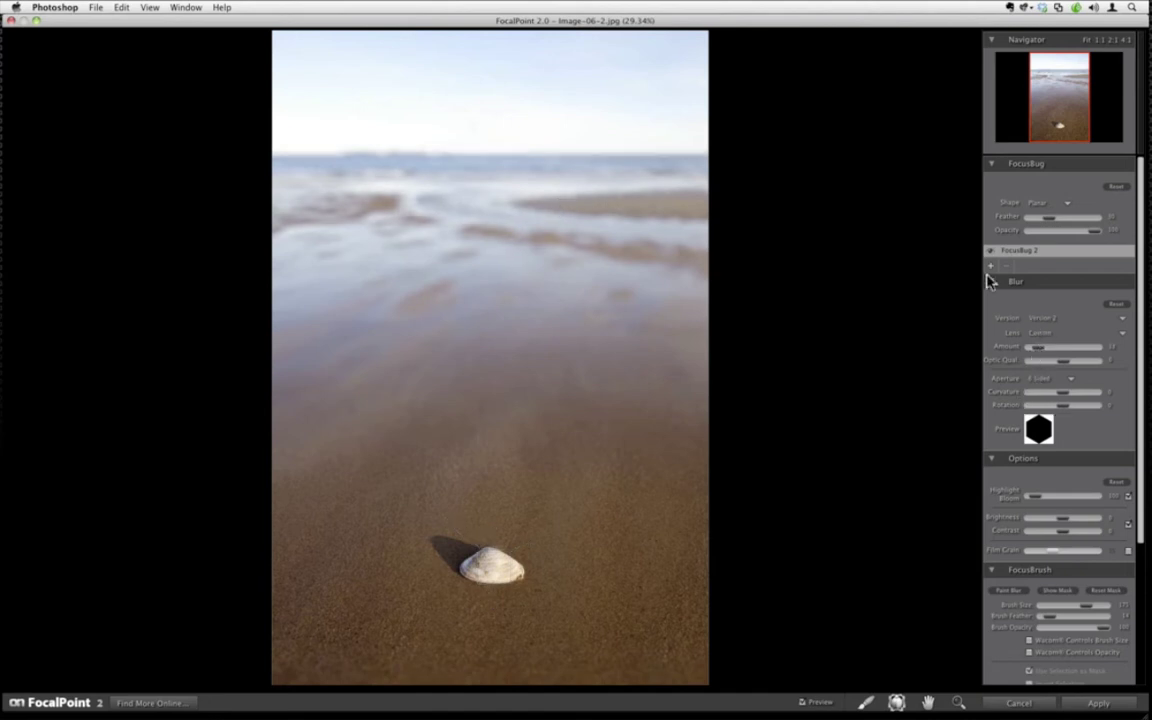
- Raise the optic quality to about 32, and paint focus over the blurred strip along the photo's lower edge while viewing the mask
{"action": "left_click_drag", "start_coordinate": [1065, 362], "coordinate": [1074, 366]}
{"action": "left_click", "coordinate": [1047, 592]}
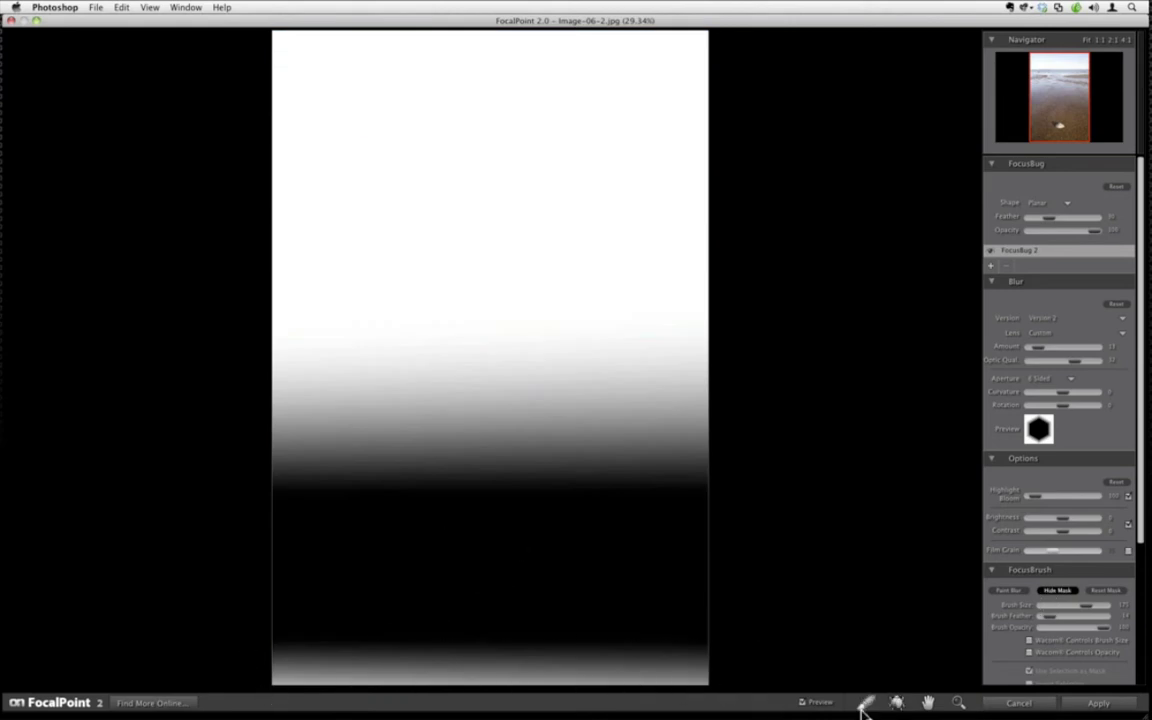
{"action": "key", "text": "bracketright"}
{"action": "key", "text": "bracketright"}
{"action": "key", "text": "bracketright"}
{"action": "key", "text": "bracketright"}
{"action": "left_click", "coordinate": [1010, 591]}
{"action": "mouse_move", "coordinate": [674, 640]}
{"action": "left_mouse_down"}
{"action": "mouse_move", "coordinate": [510, 632]}
{"action": "mouse_move", "coordinate": [263, 649]}
{"action": "mouse_move", "coordinate": [290, 666]}
{"action": "mouse_move", "coordinate": [693, 684]}
{"action": "mouse_move", "coordinate": [660, 672]}
{"action": "left_mouse_up"}
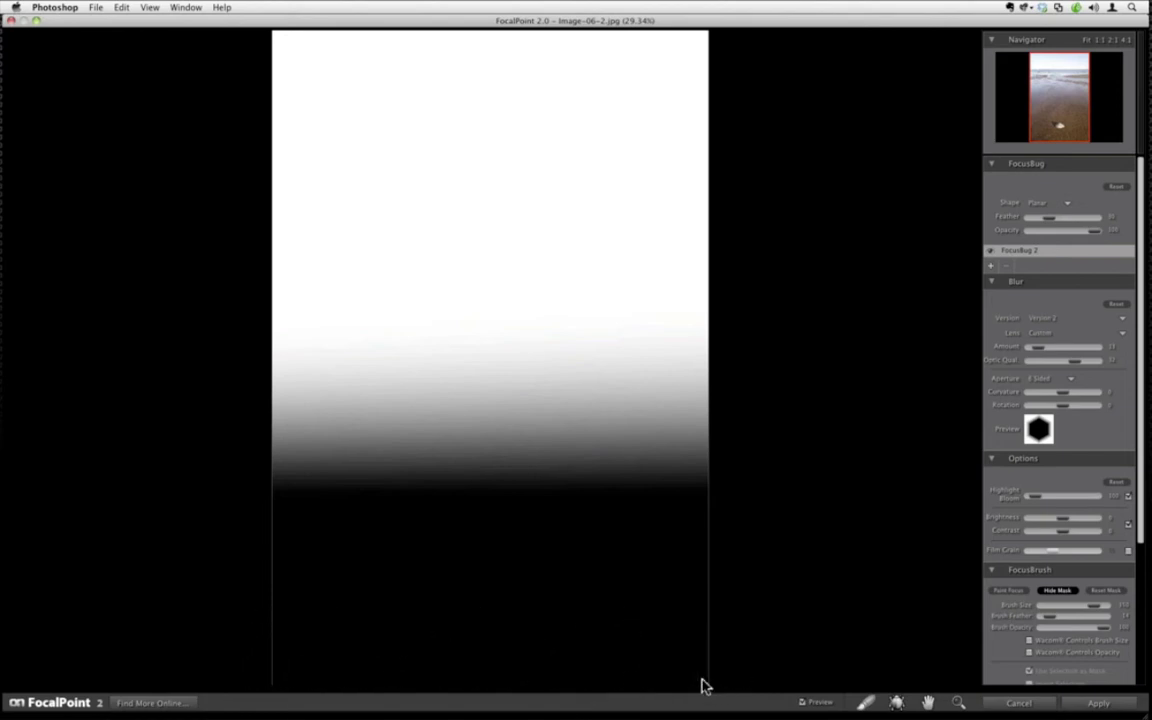
{"action": "left_click", "coordinate": [1058, 592]}
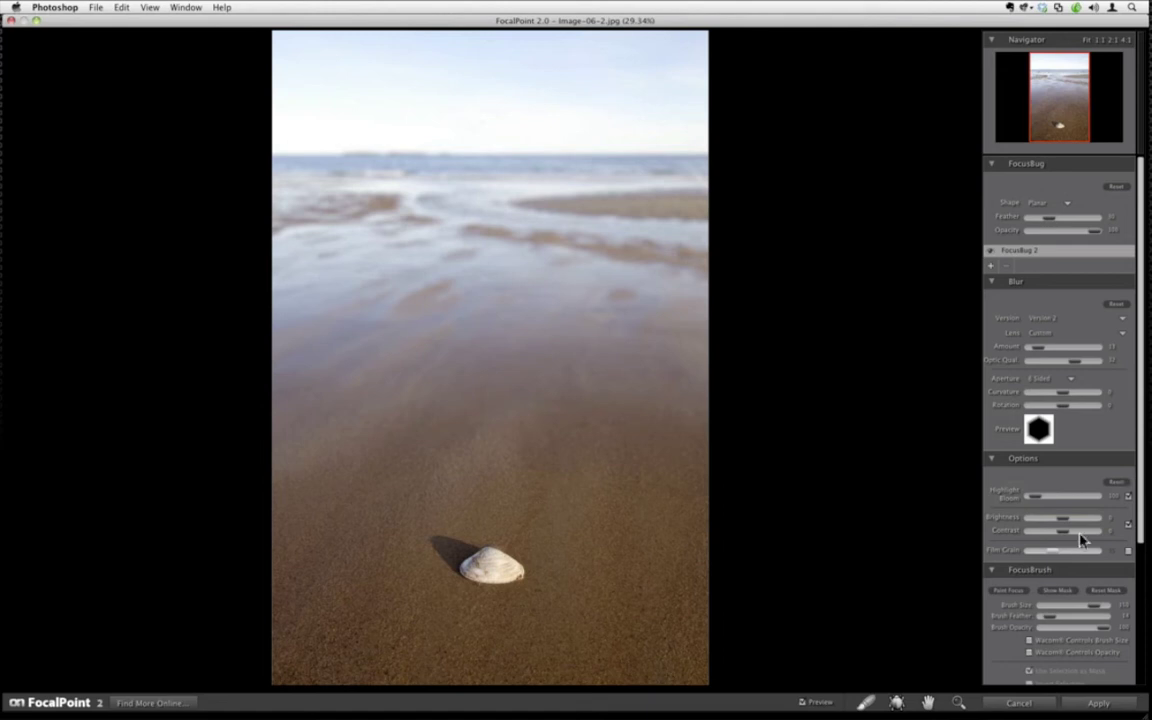
- Darken the blurred area with more contrast, add a subtle dark vignette that ignores the FocusBug, and compare against the original
{"action": "left_click_drag", "start_coordinate": [1062, 523], "coordinate": [1052, 523]}
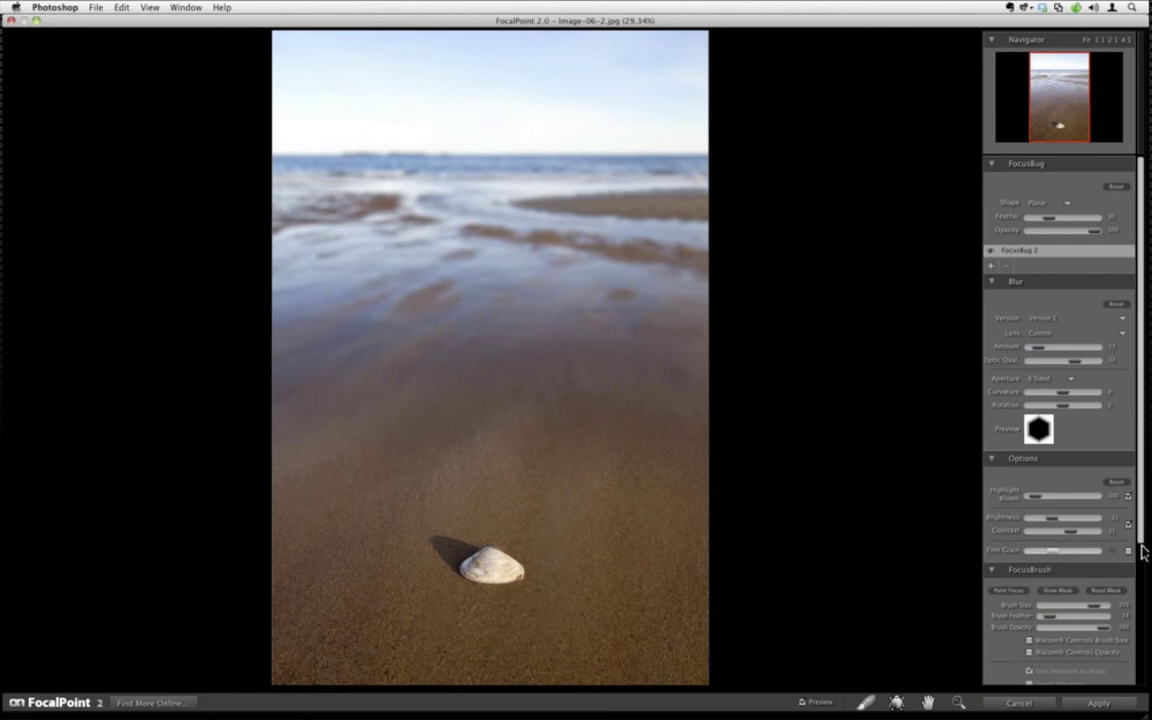
{"action": "scroll", "coordinate": [1141, 541], "scroll_direction": "down", "scroll_amount": 5}
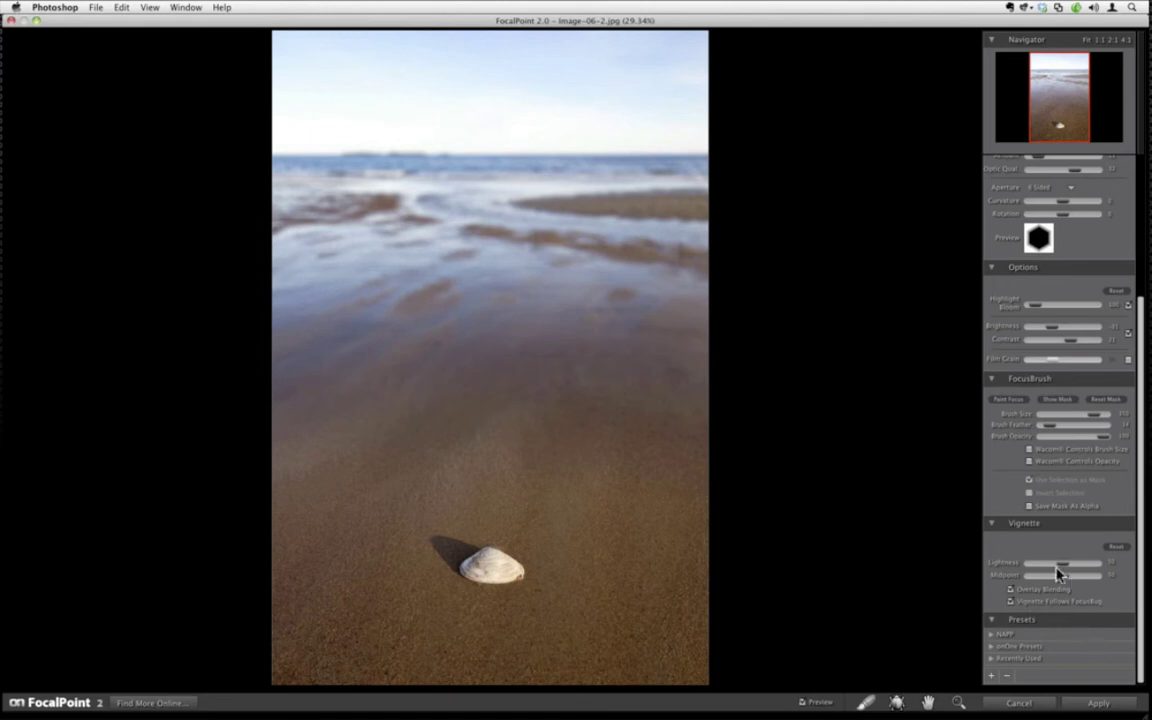
{"action": "left_click_drag", "start_coordinate": [1063, 568], "coordinate": [1031, 567]}
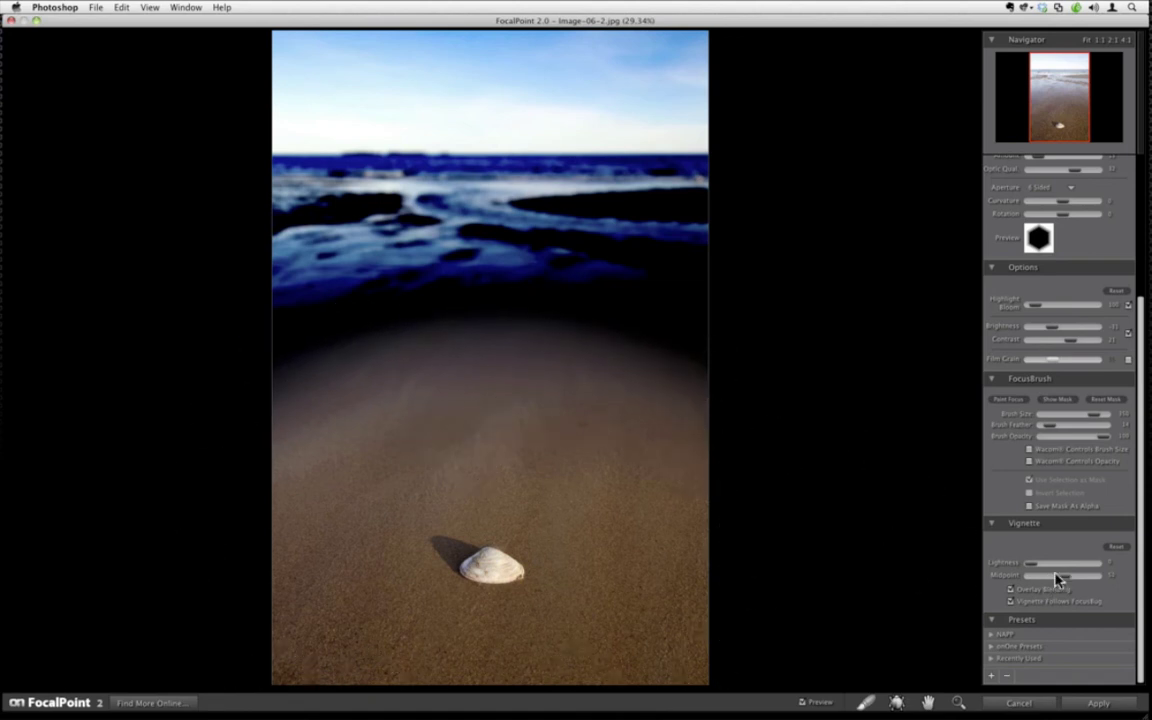
{"action": "mouse_move", "coordinate": [1057, 581]}
{"action": "left_mouse_down"}
{"action": "mouse_move", "coordinate": [1032, 585]}
{"action": "mouse_move", "coordinate": [1063, 583]}
{"action": "left_mouse_up"}
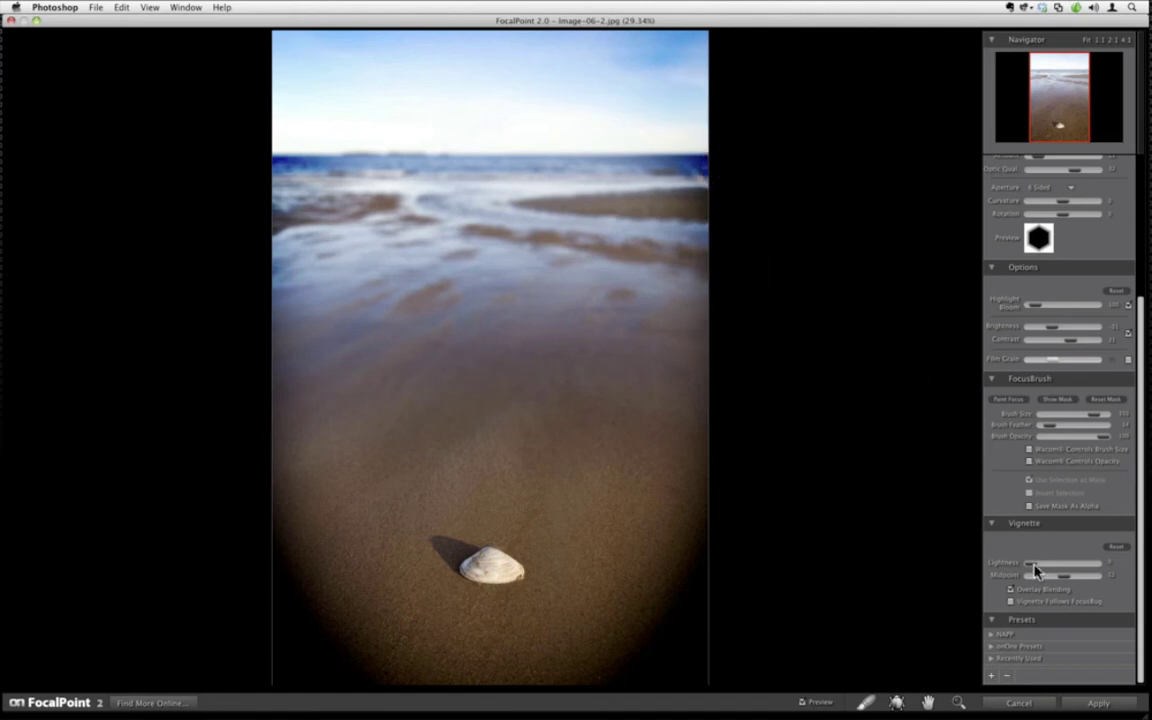
{"action": "left_click_drag", "start_coordinate": [1034, 568], "coordinate": [1062, 566]}
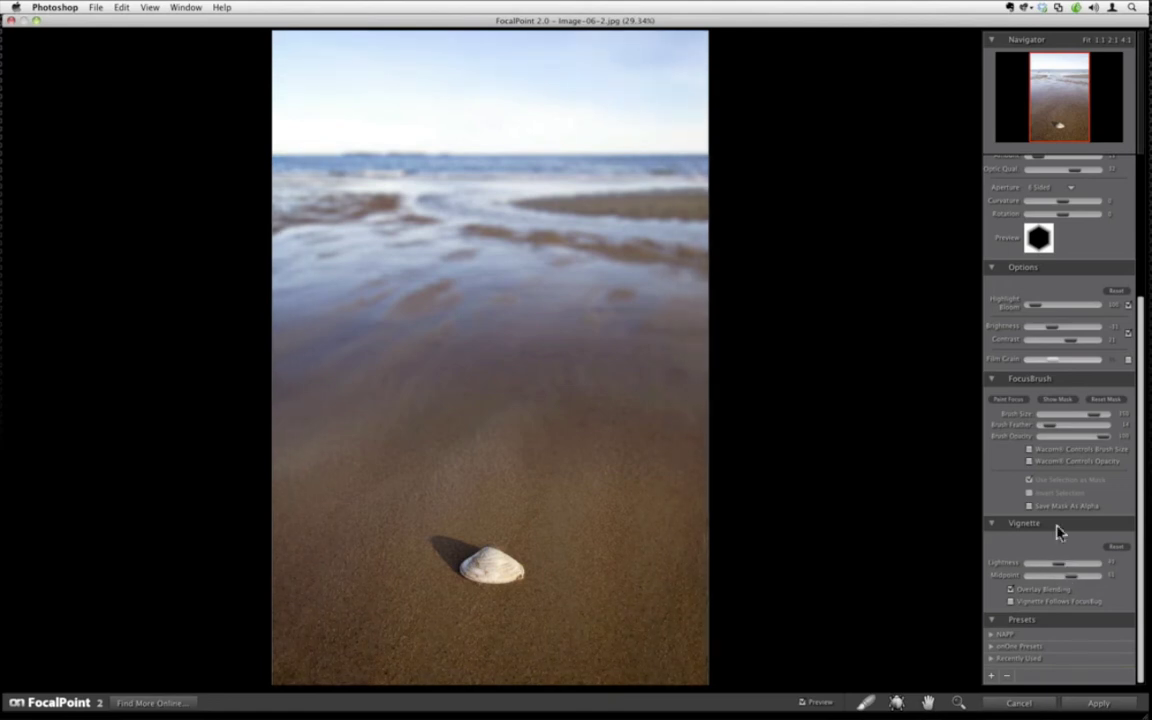
{"action": "left_click", "coordinate": [803, 703]}
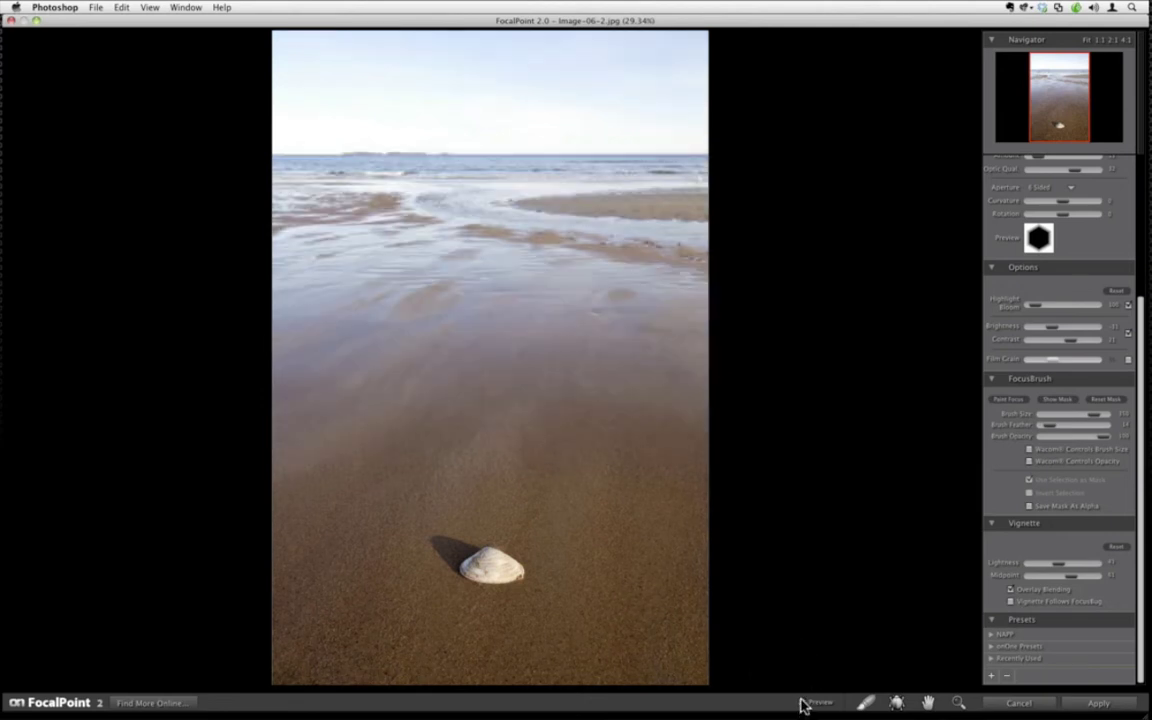
{"action": "left_click", "coordinate": [802, 702]}
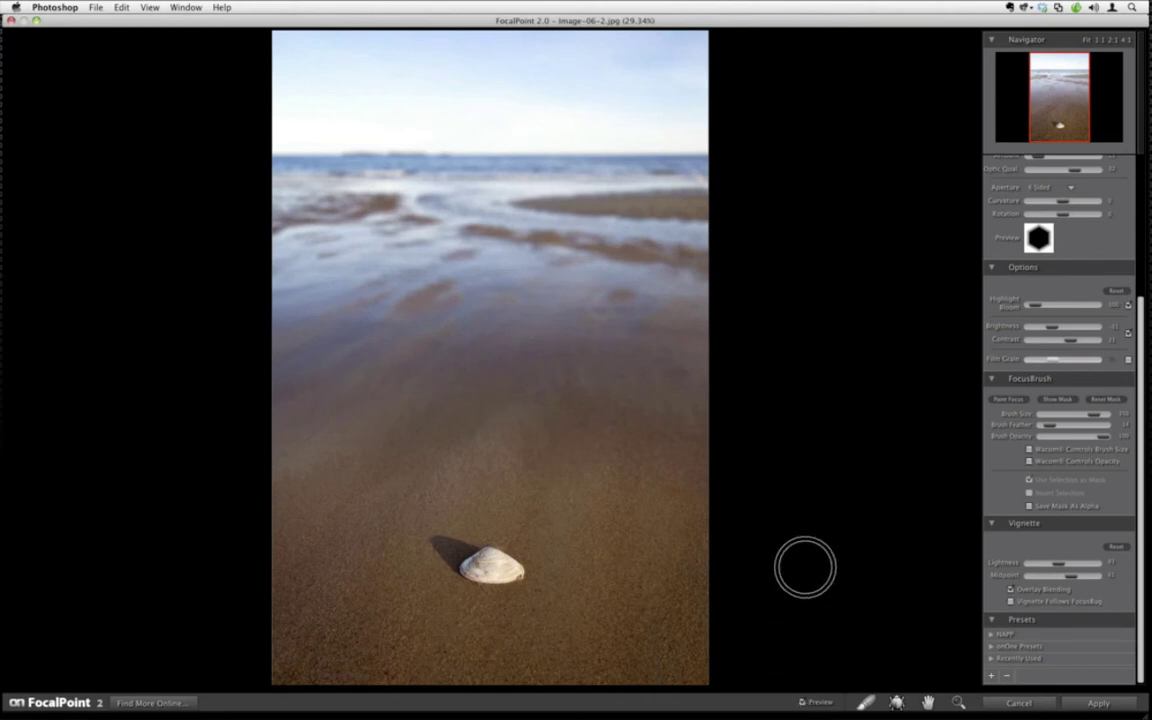
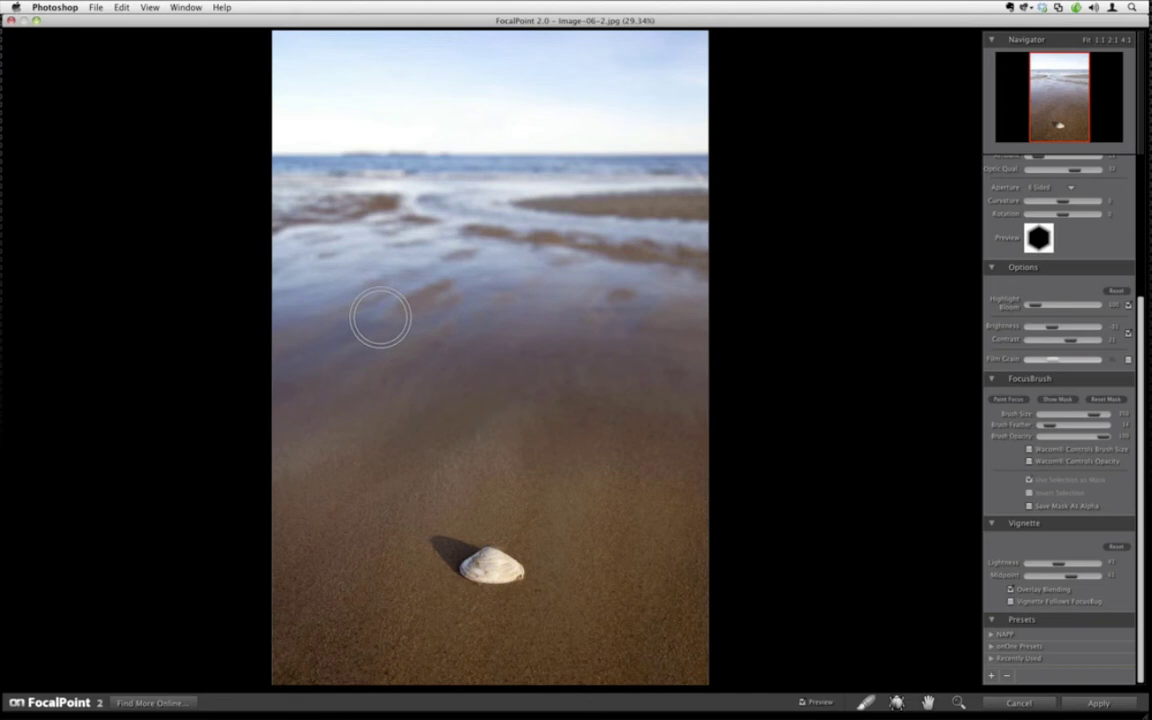
- Cancel the FocalPoint session, close the shell photo and return to Lightroom
{"action": "left_click", "coordinate": [996, 705]}
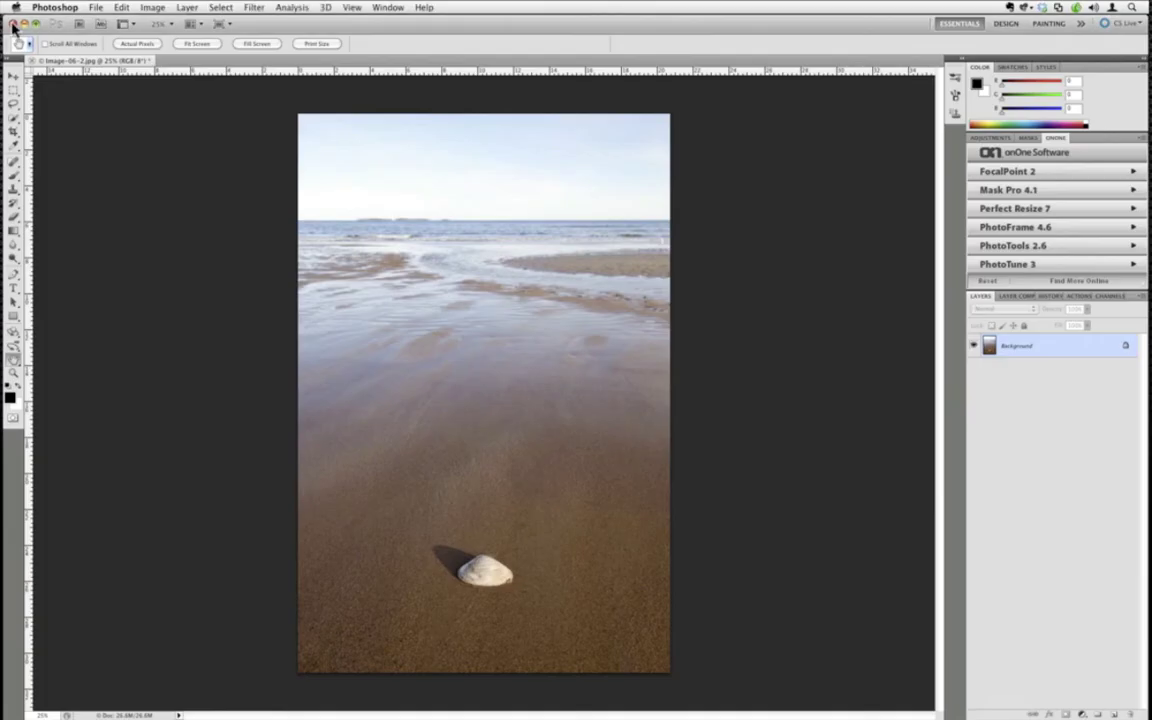
{"action": "key", "text": "super+w"}
{"action": "left_click", "coordinate": [532, 243]}
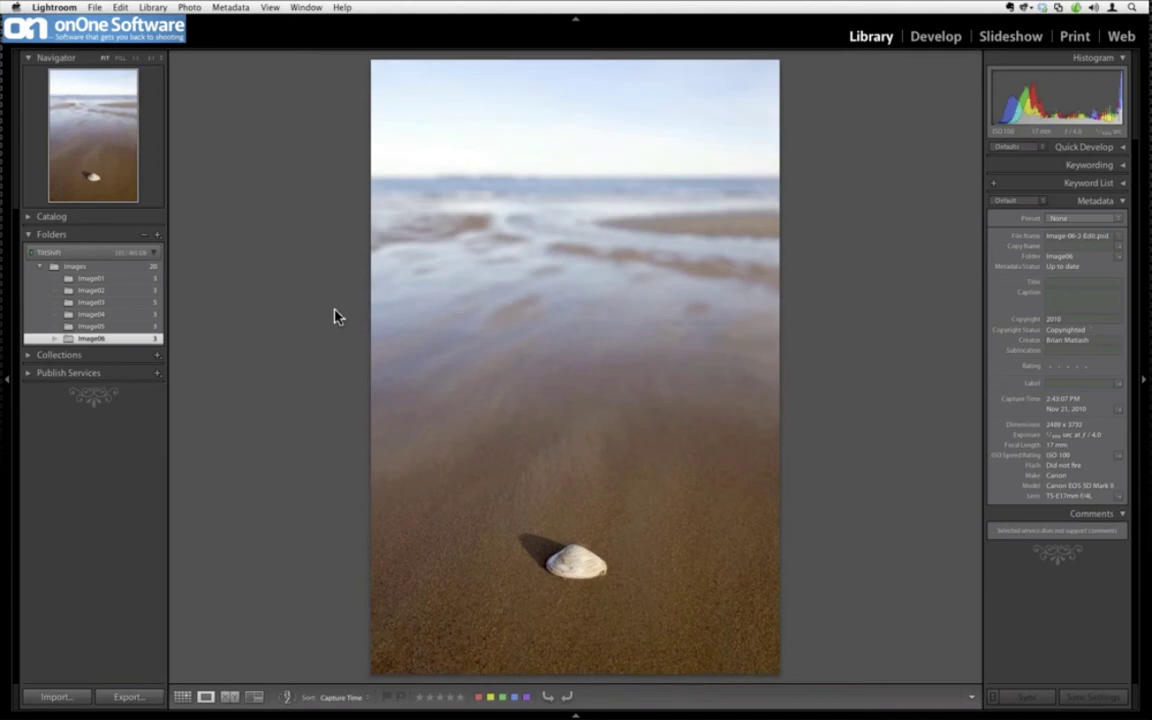
- Compare the real tilt-shift shell photo Image-06-1.jpg with the FocalPoint version Image-06-2-Edit.psd by switching between them
{"action": "key", "text": "Left"}
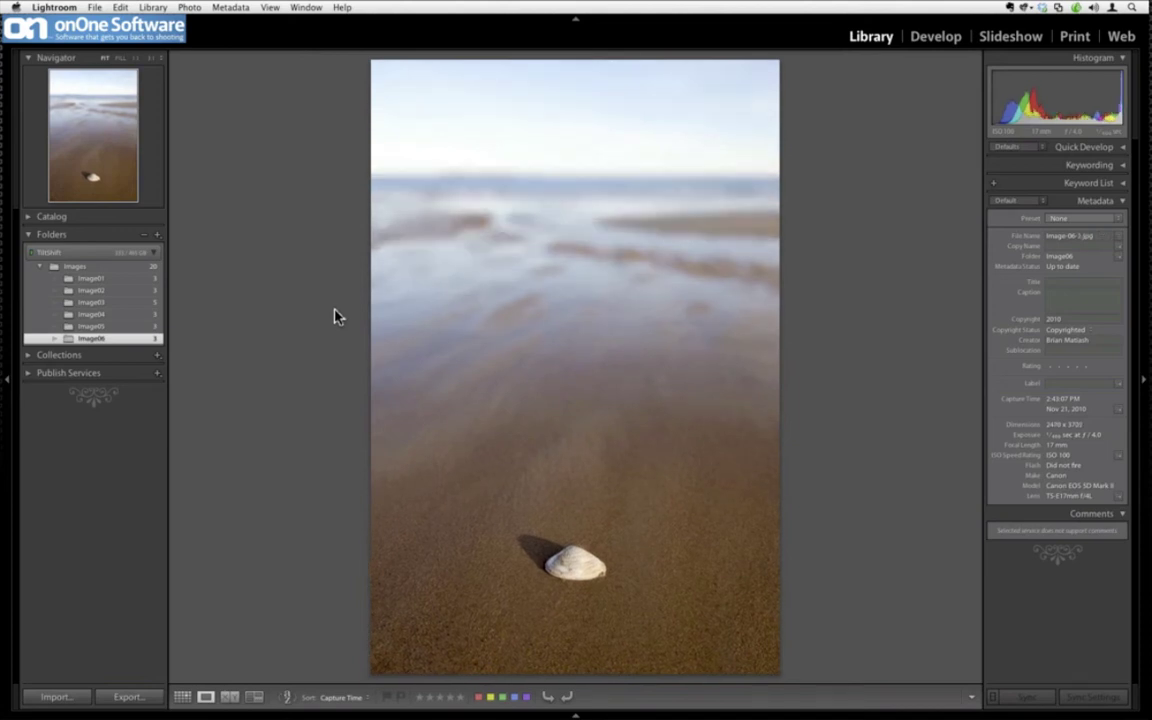
{"action": "key", "text": "Right"}
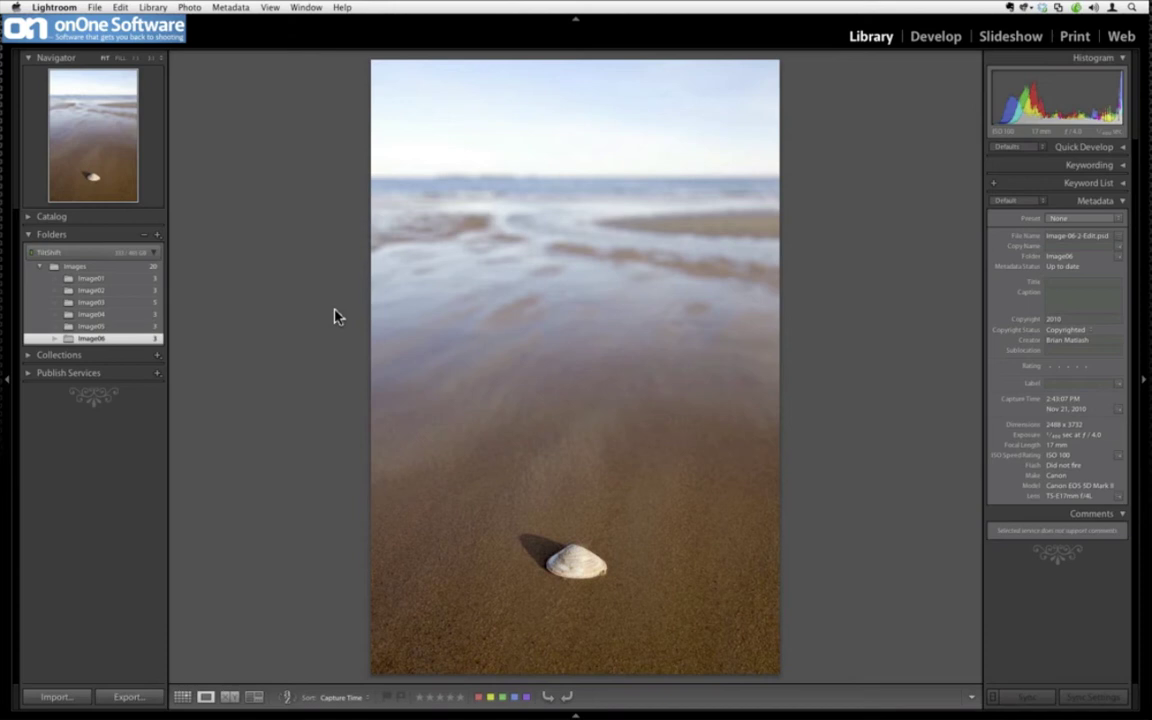
{"action": "key", "text": "Left"}
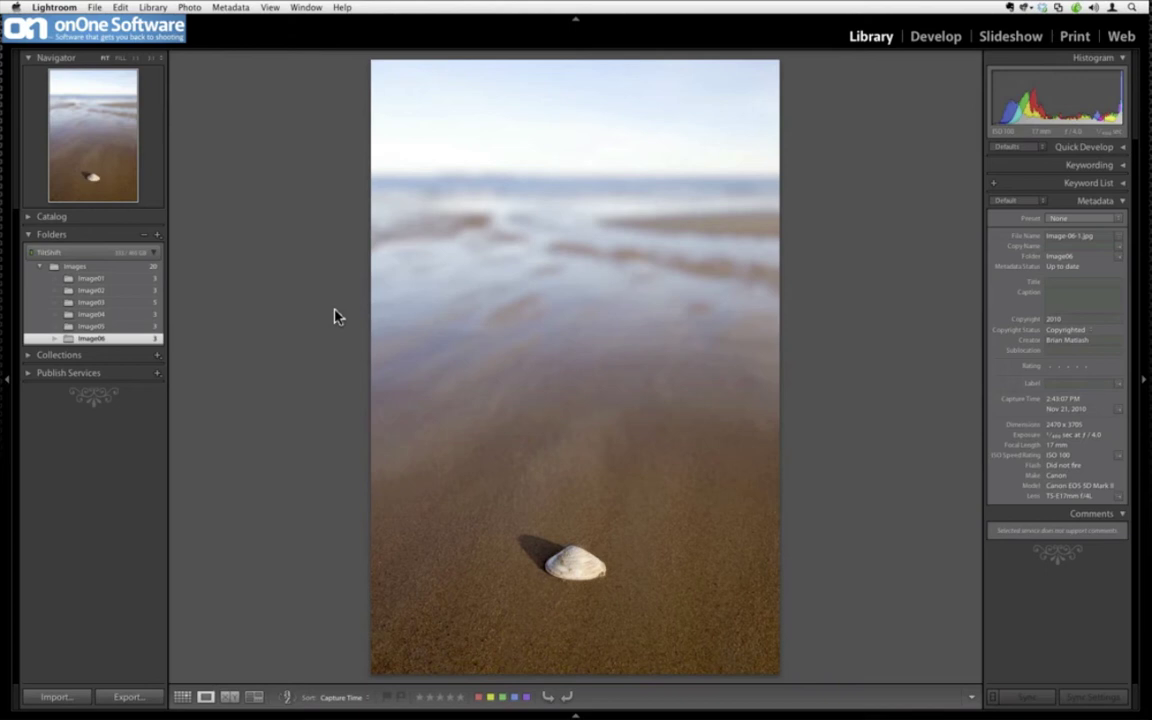
{"action": "key", "text": "Right"}
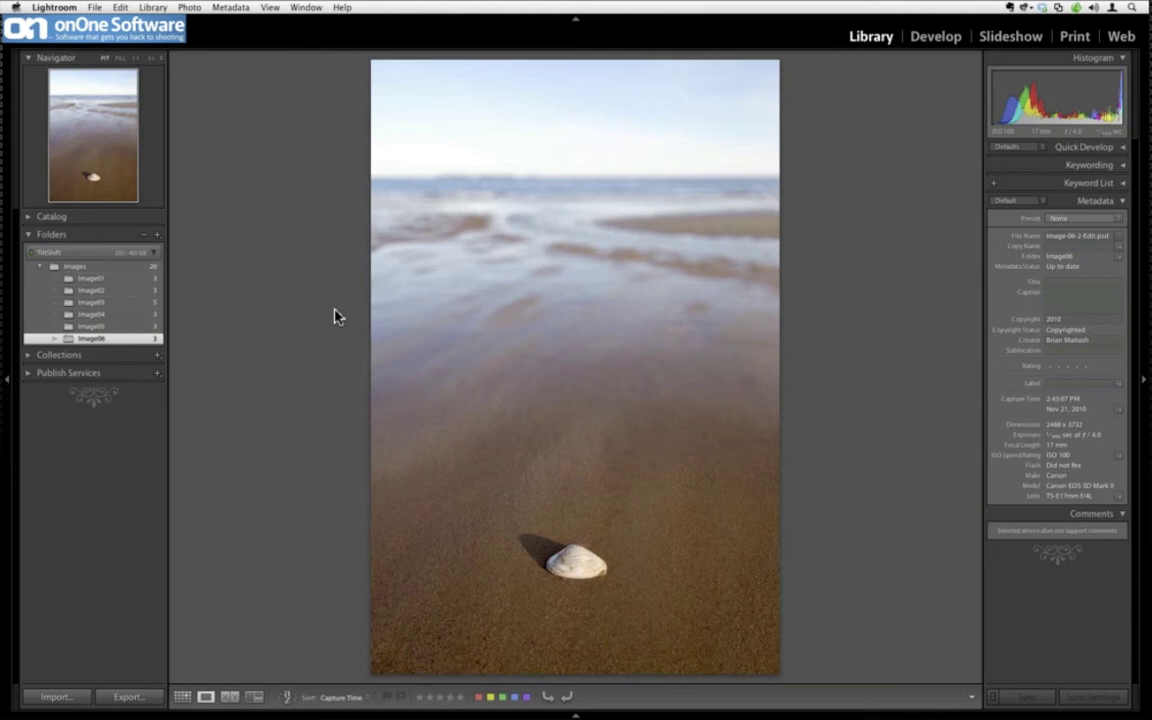
{"action": "key", "text": "Left"}
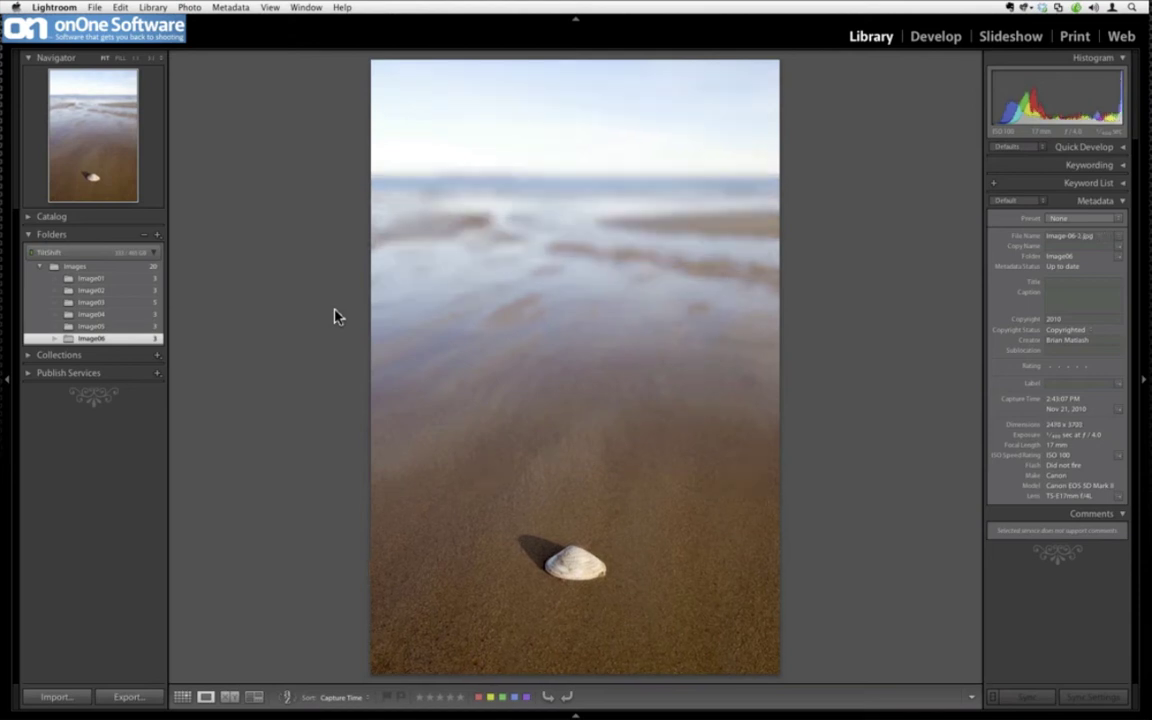
{"action": "key", "text": "Right"}
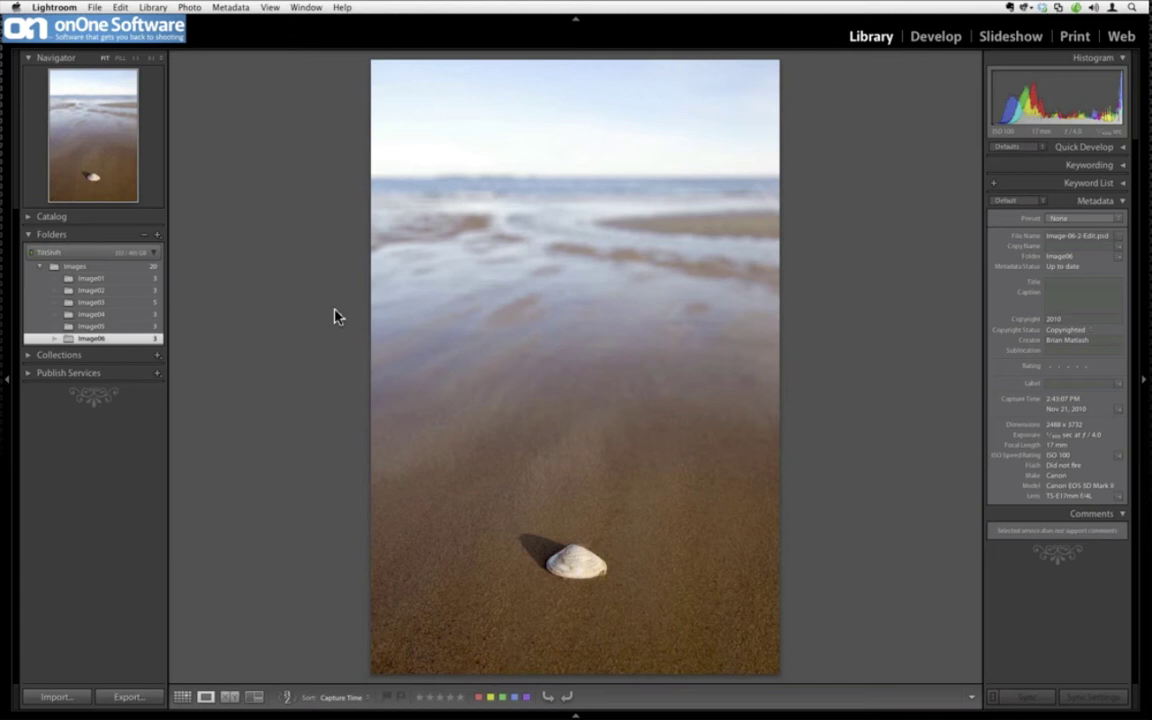
- Browse the tree root photos in the Image05 folder and examine the root's focus up close in Image-05-2.jpg
{"action": "left_click", "coordinate": [152, 328]}
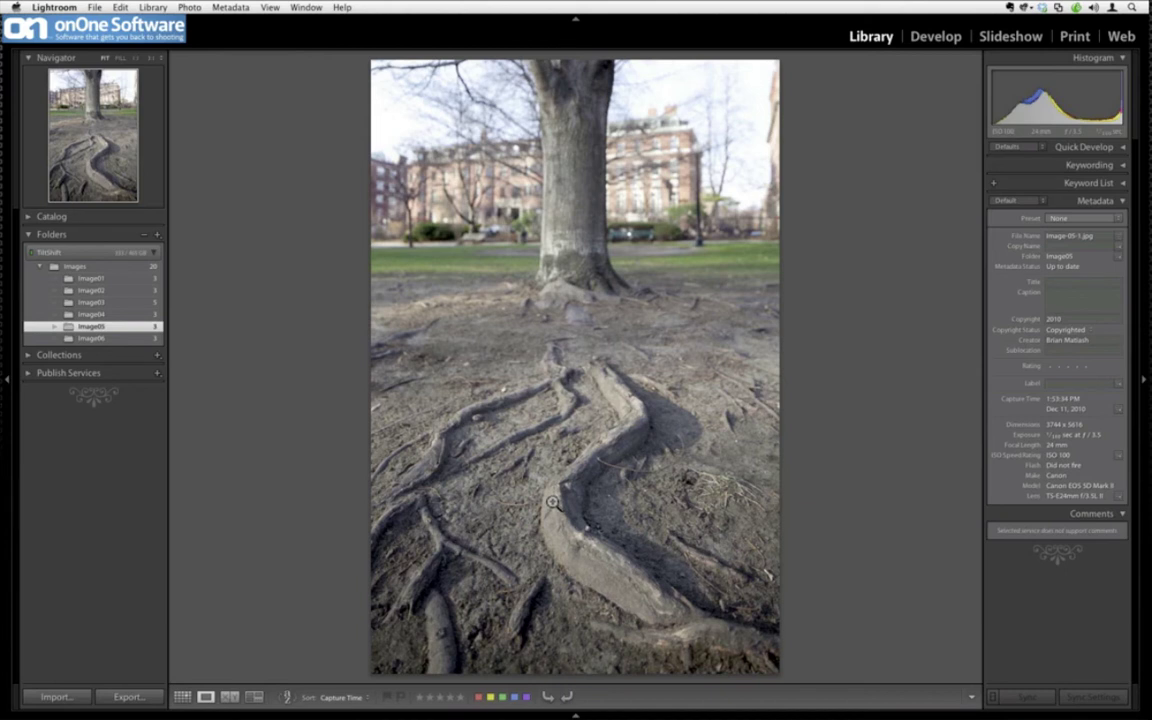
{"action": "key", "text": "Right"}
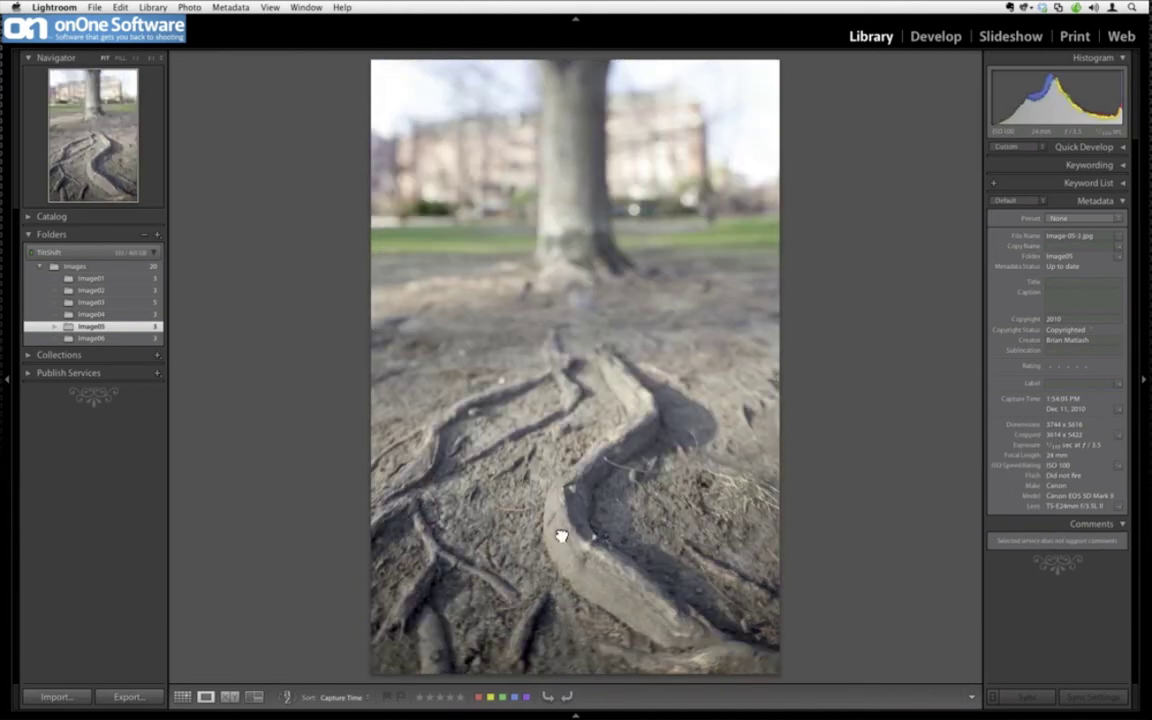
{"action": "key", "text": "Right"}
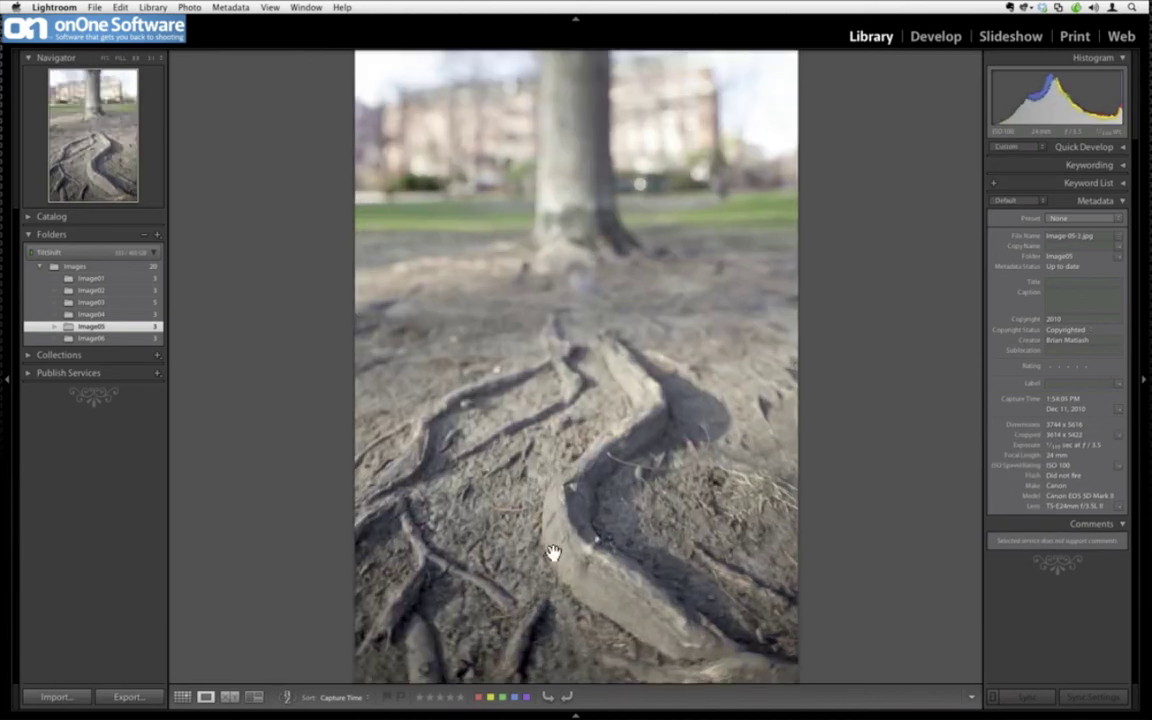
{"action": "left_click", "coordinate": [578, 495]}
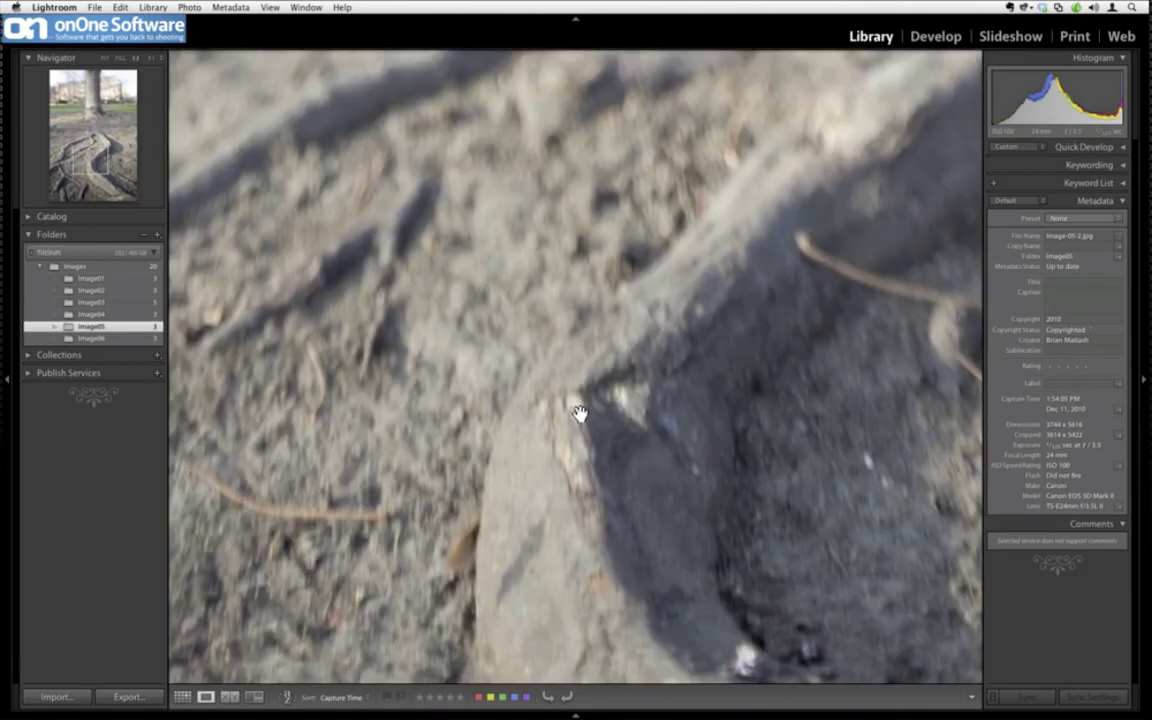
{"action": "left_click_drag", "start_coordinate": [535, 481], "coordinate": [604, 571]}
{"action": "left_click", "coordinate": [601, 473]}
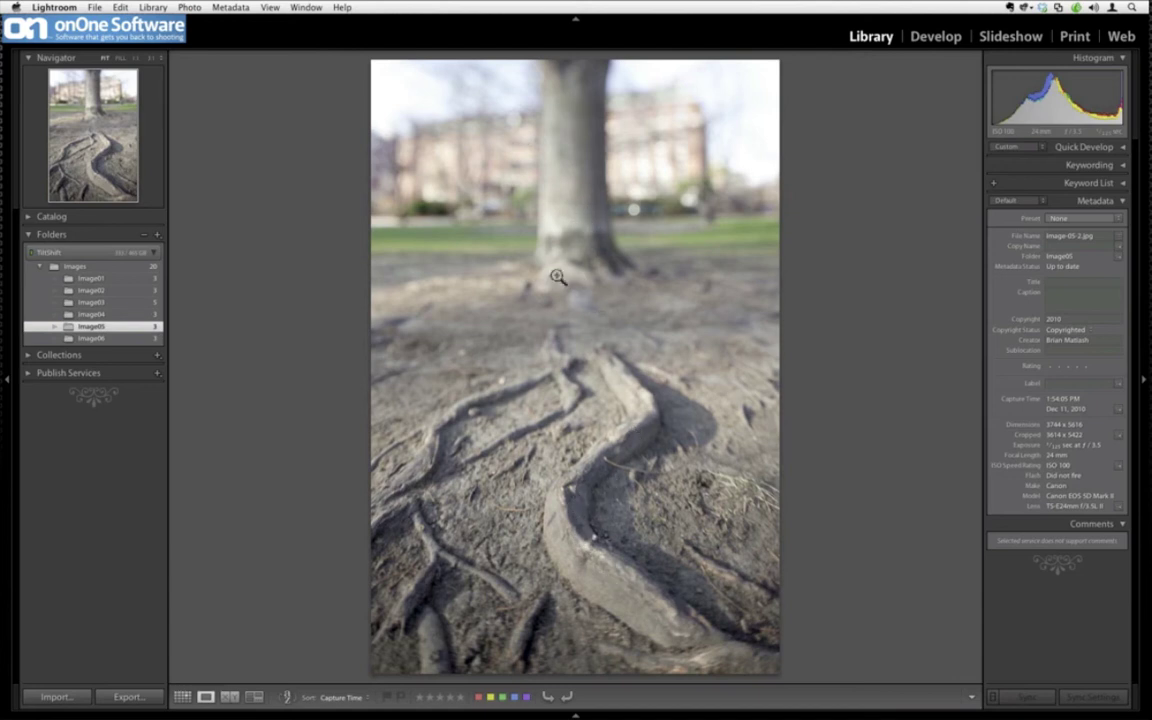
{"action": "left_click", "coordinate": [574, 531]}
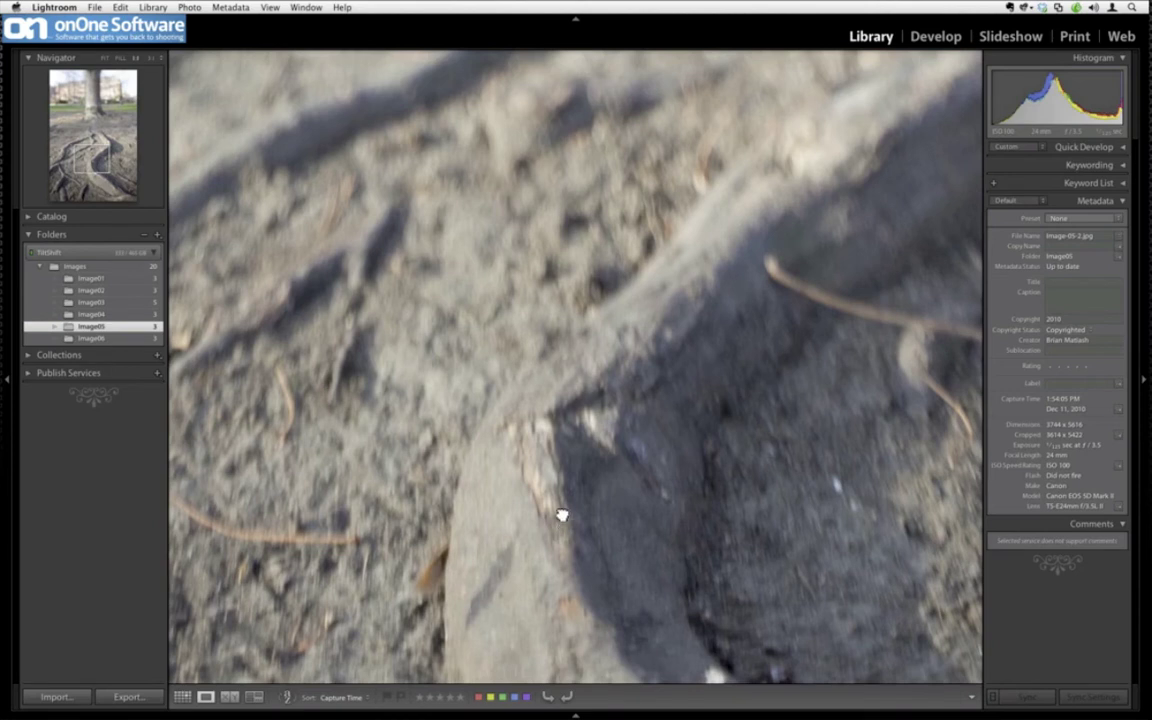
{"action": "left_click_drag", "start_coordinate": [561, 526], "coordinate": [563, 438]}
{"action": "left_click", "coordinate": [525, 476]}
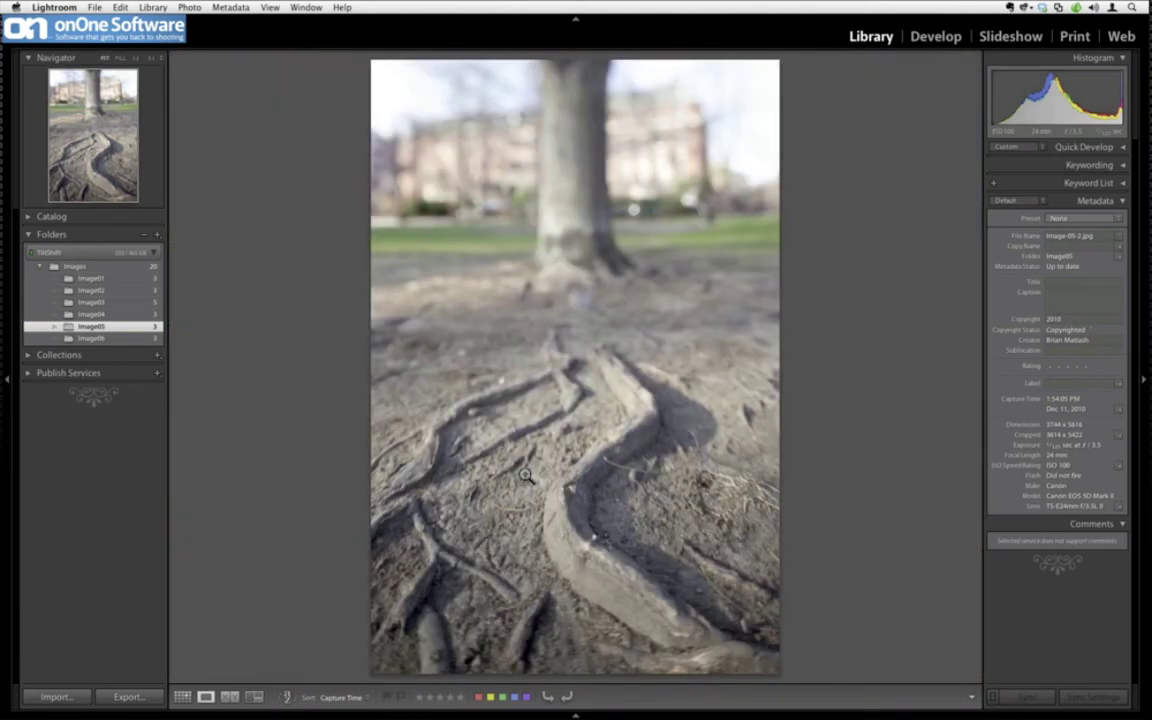
- Examine the same root area up close in the sharper Image-05-1.jpg for comparison
{"action": "key", "text": "Left"}
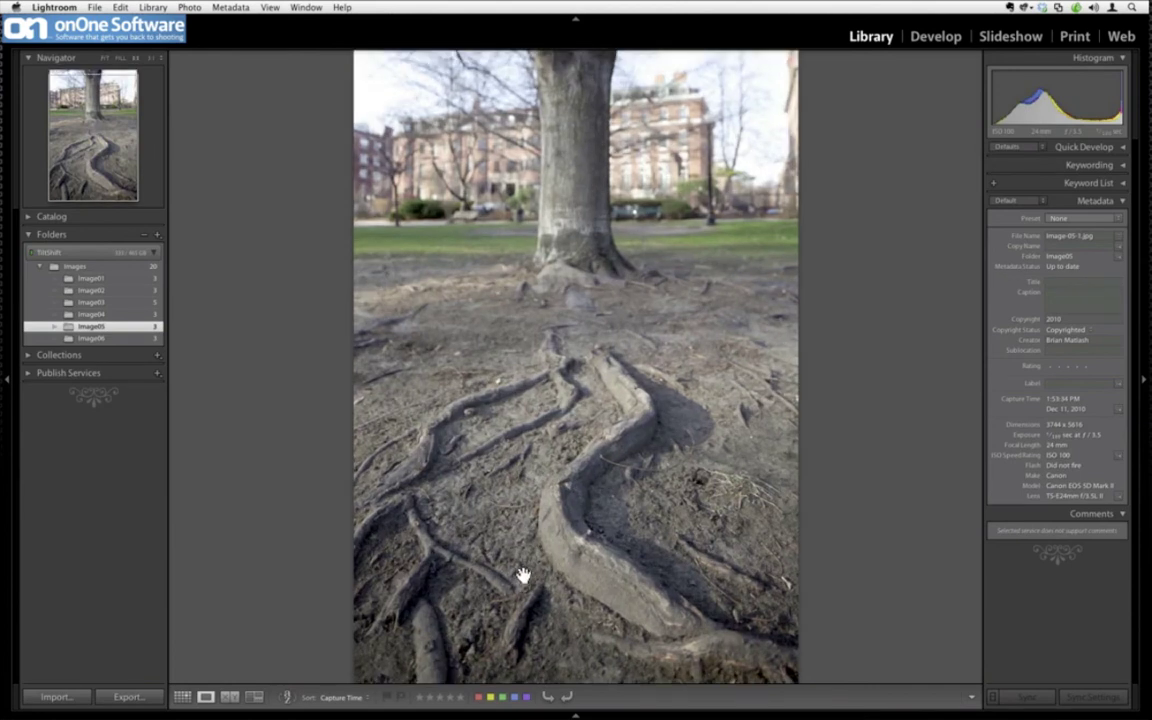
{"action": "left_click", "coordinate": [522, 575]}
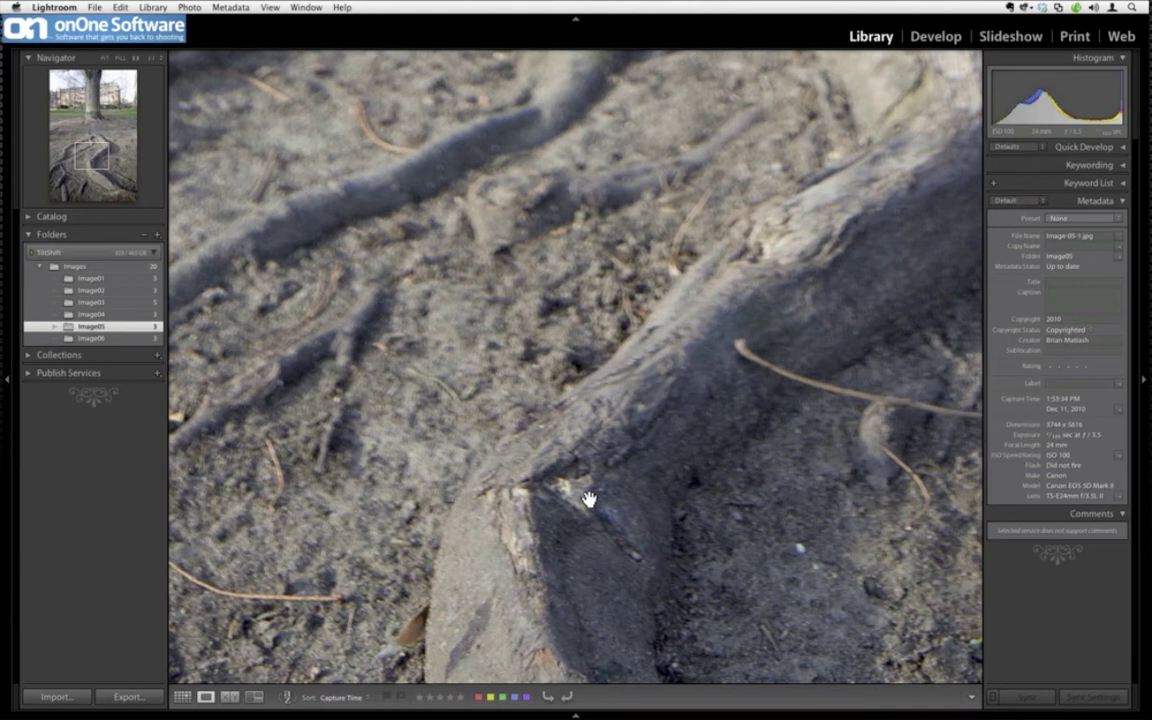
{"action": "left_click", "coordinate": [620, 427]}
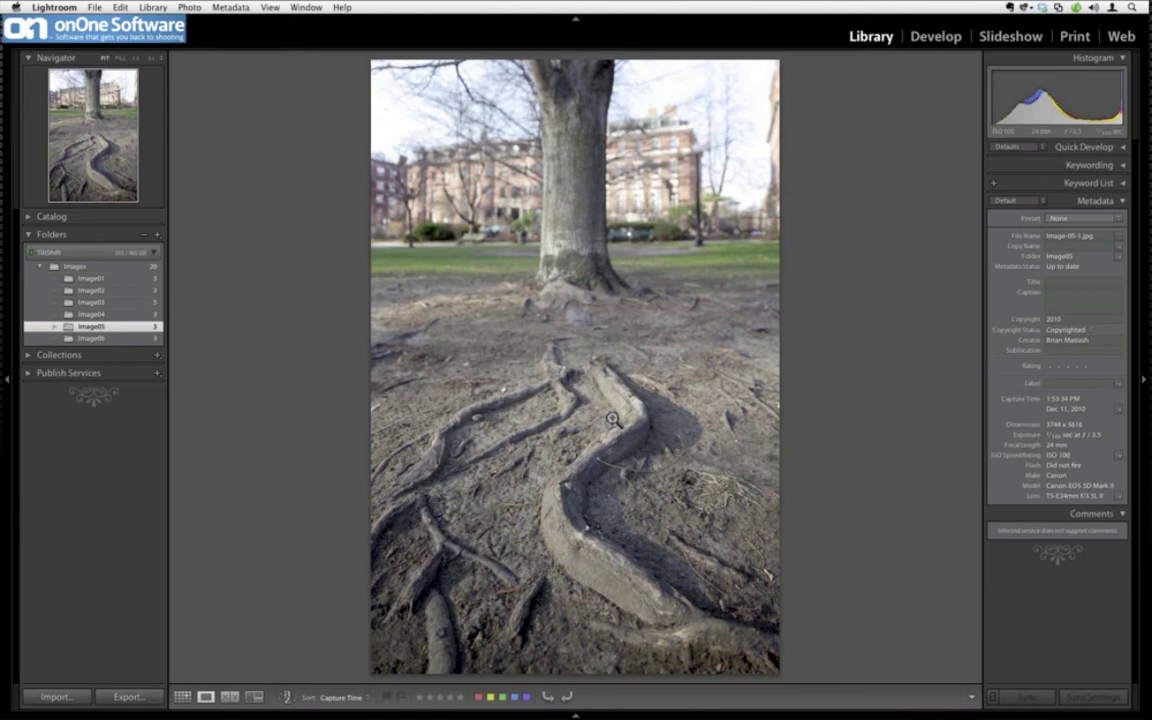
- Send Image-05-1.jpg from Lightroom to Adobe Photoshop CS5 for editing and open it in FocalPoint 2
{"action": "right_click", "coordinate": [613, 417]}
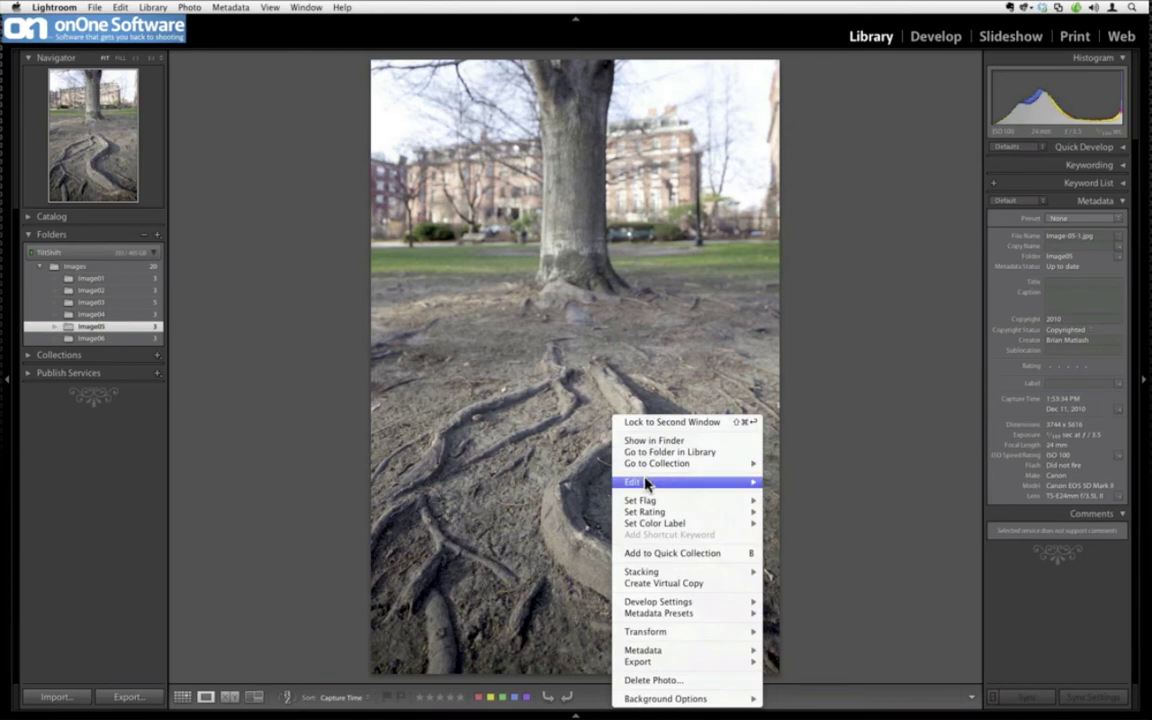
{"action": "mouse_move", "coordinate": [757, 483]}
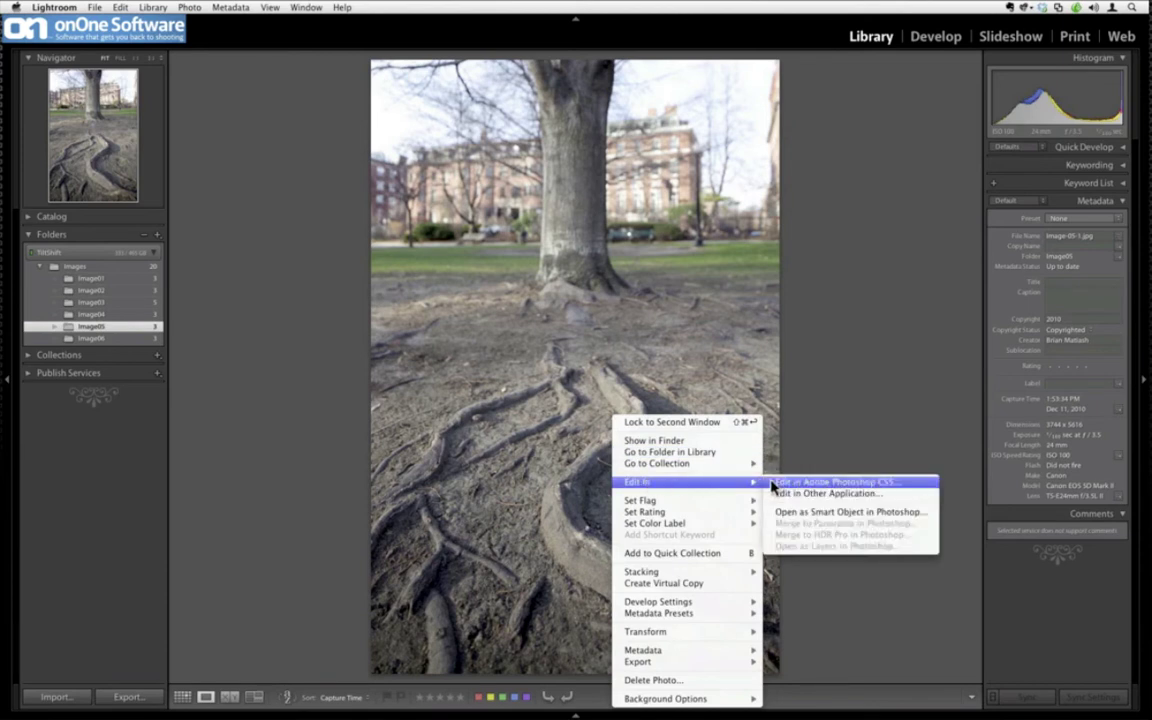
{"action": "left_click", "coordinate": [772, 485]}
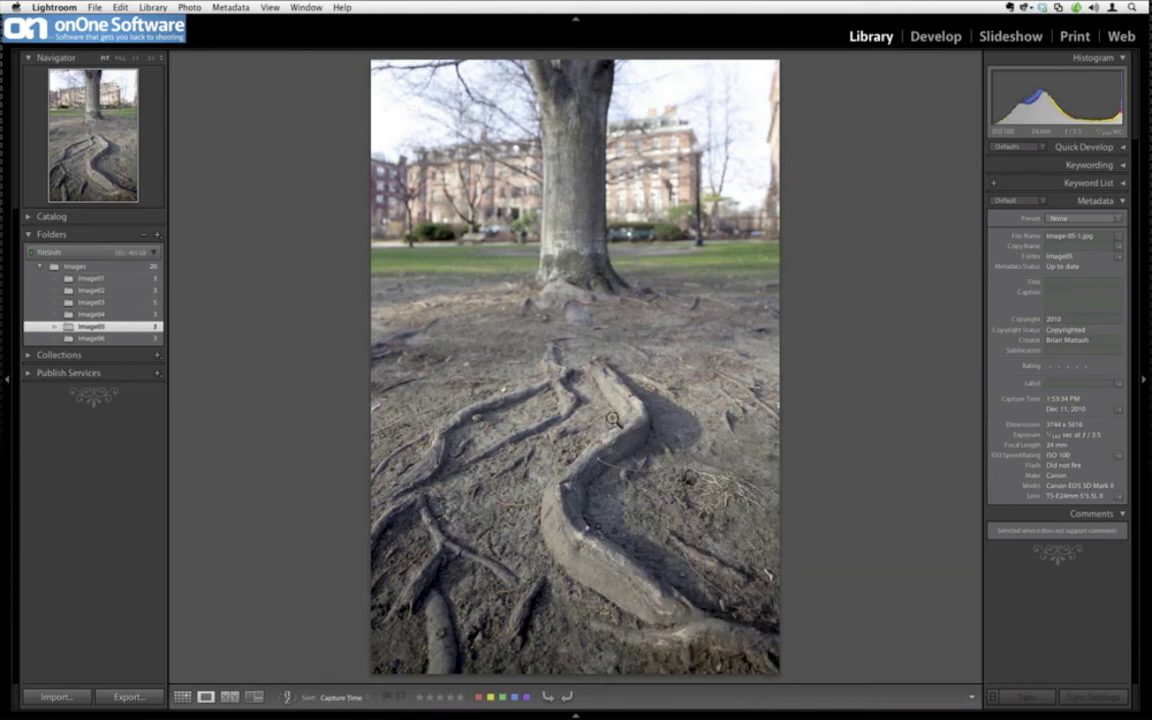
{"action": "left_click", "coordinate": [656, 309]}
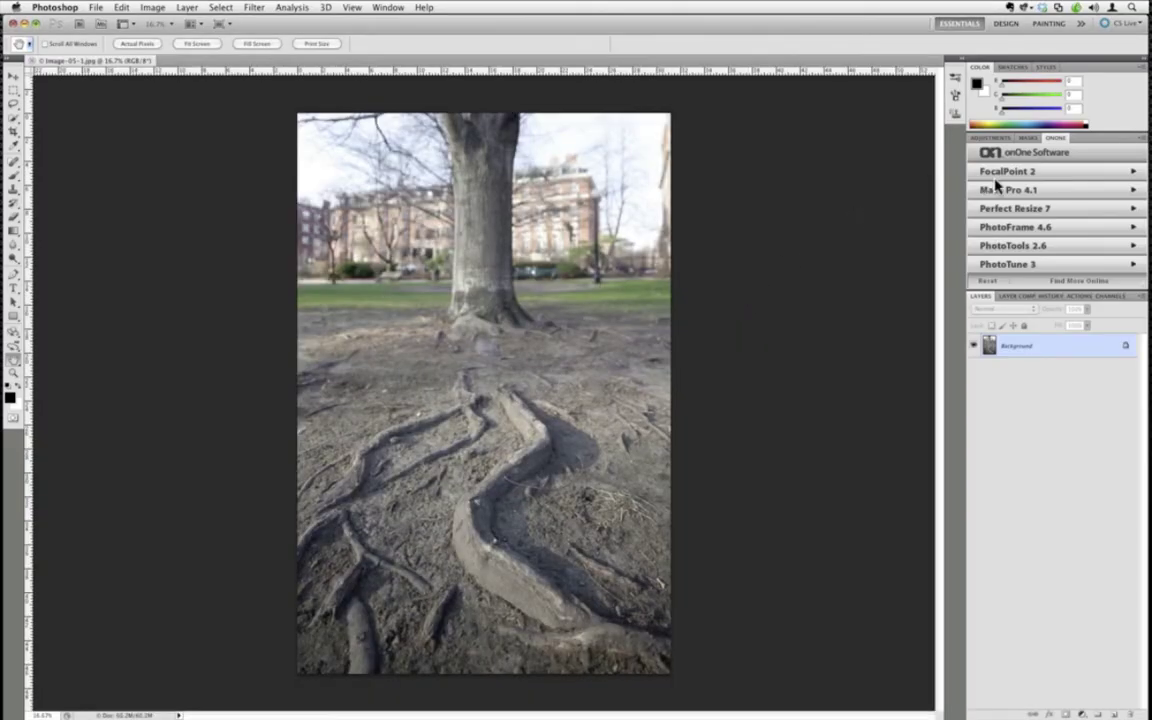
{"action": "left_click", "coordinate": [1005, 175]}
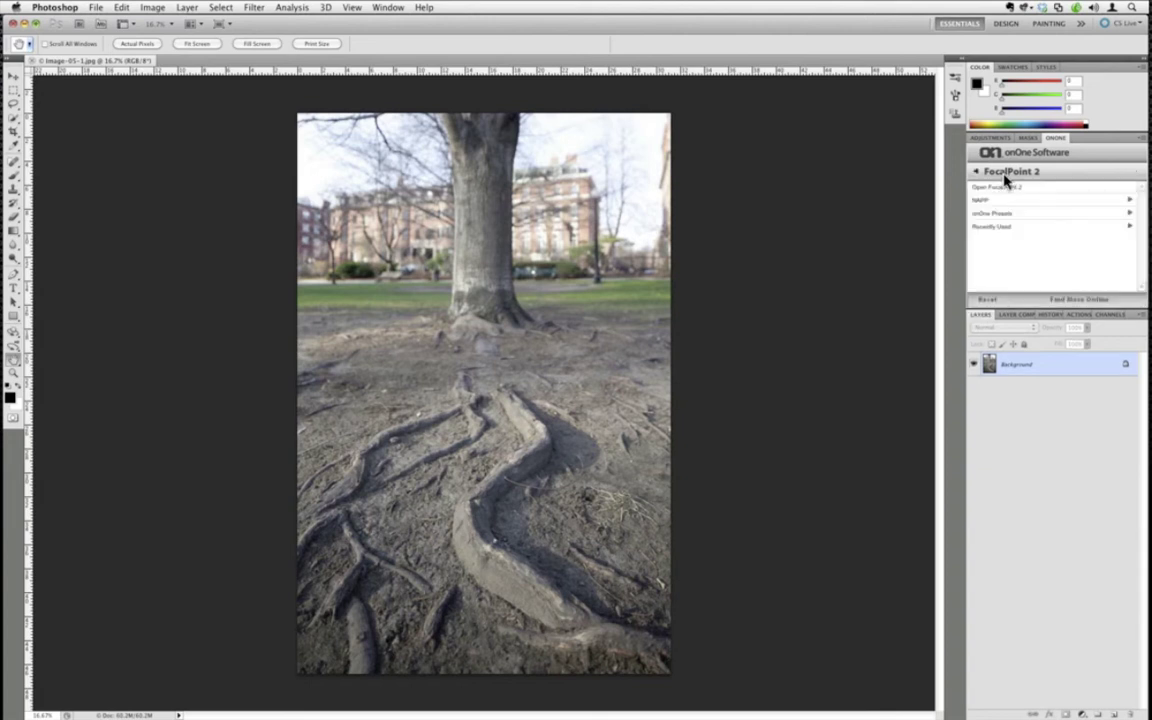
{"action": "left_click", "coordinate": [1000, 187]}
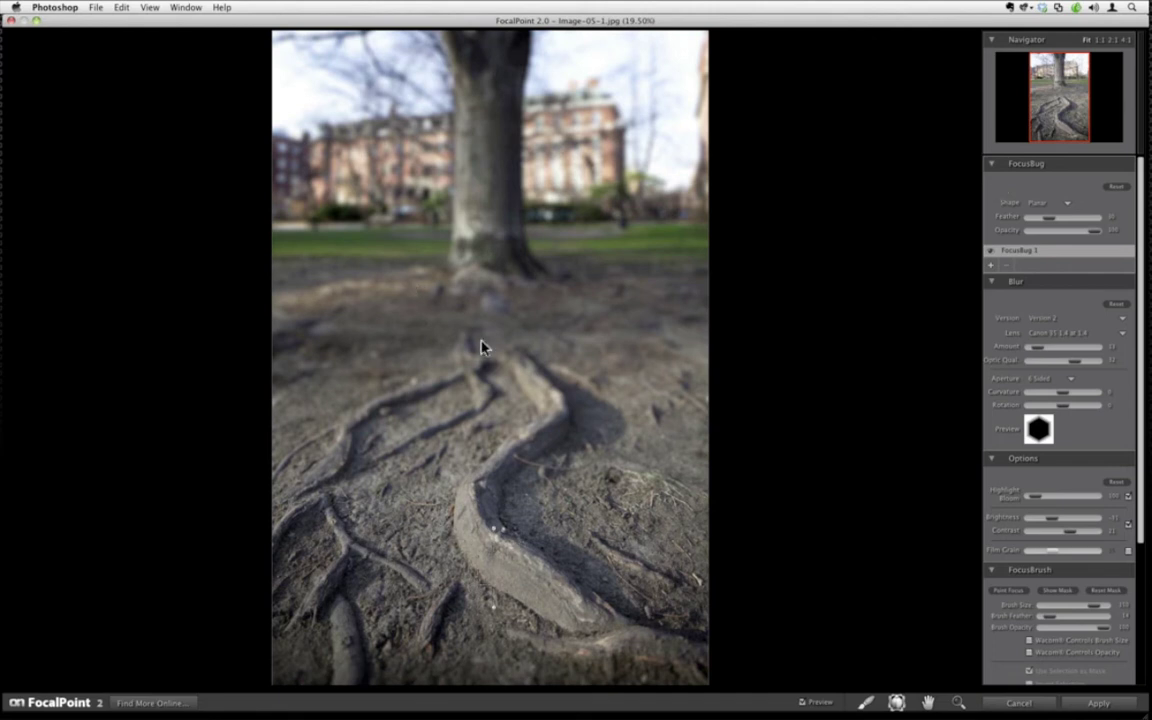
- Adjust the planar FocusBug over the lower part of the root so the focus band covers the root area
{"action": "left_click", "coordinate": [492, 573]}
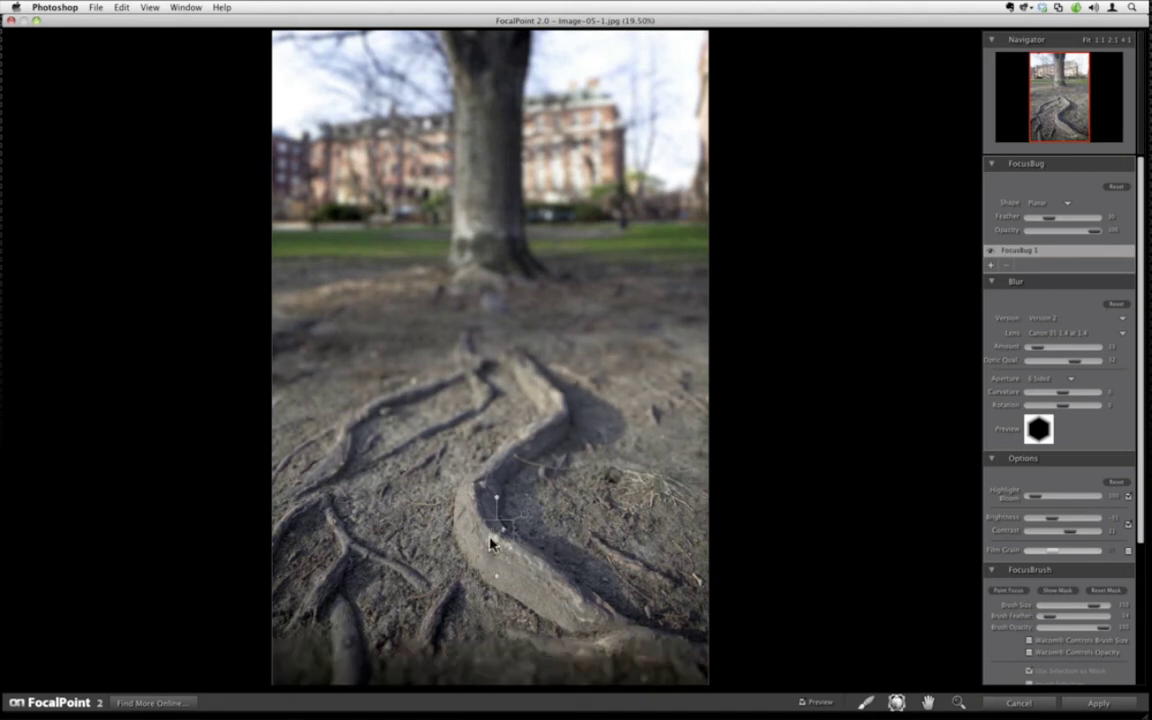
{"action": "left_click_drag", "start_coordinate": [500, 572], "coordinate": [497, 588]}
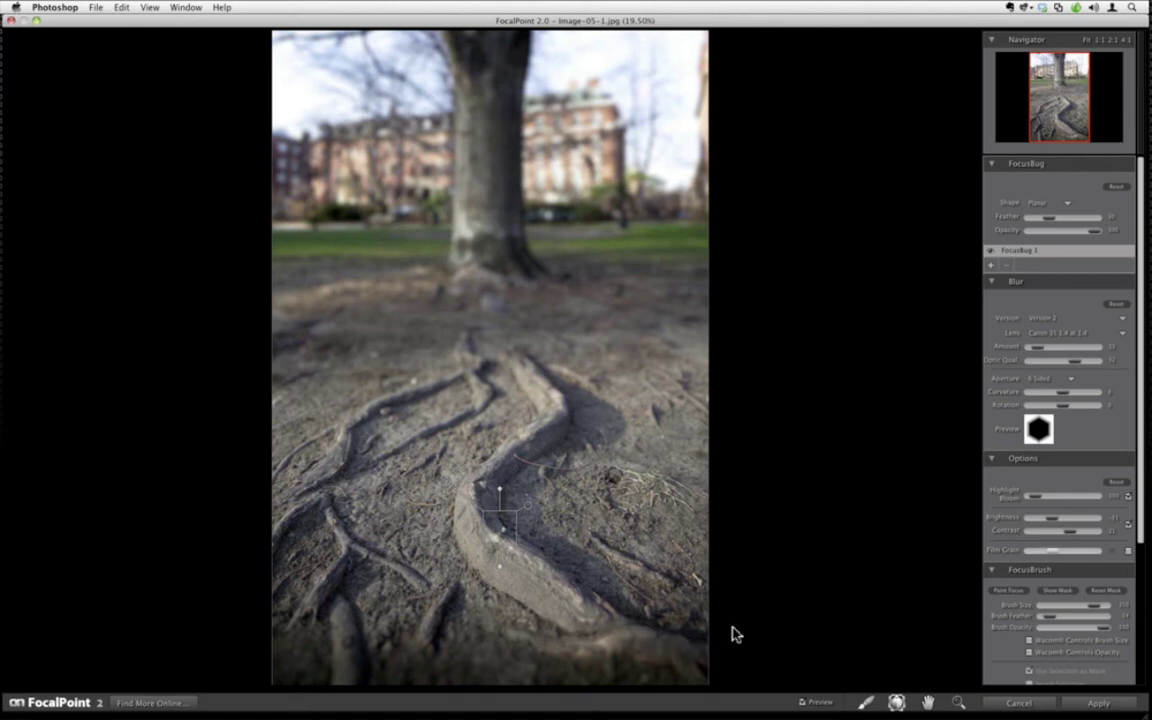
- Display the mask, brush the blur off the photo's foreground with the FocusBrush, and reduce the blur amount to a weak setting
{"action": "left_click", "coordinate": [1052, 591]}
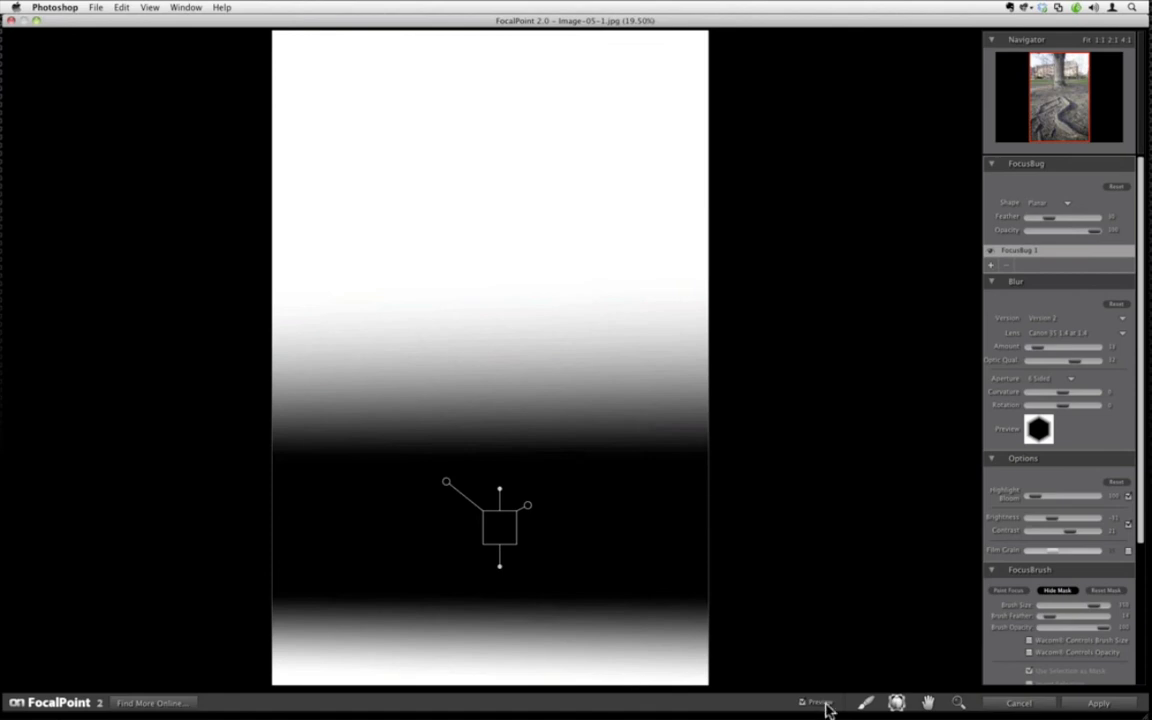
{"action": "left_click", "coordinate": [864, 702]}
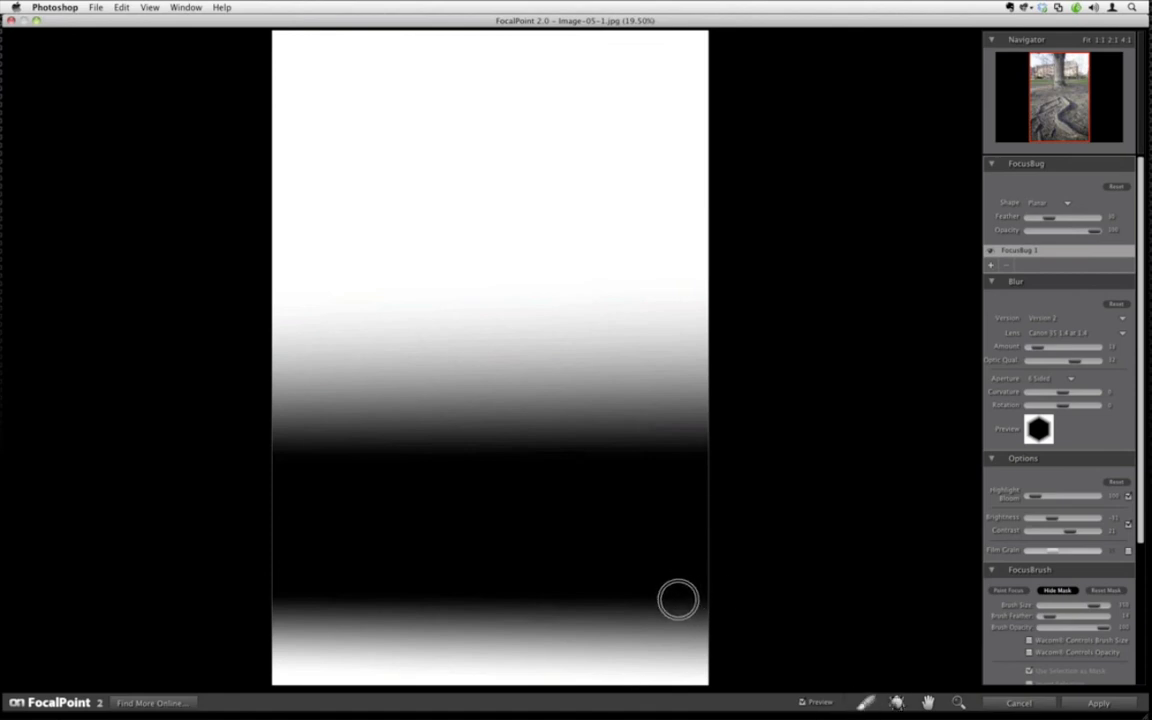
{"action": "mouse_move", "coordinate": [674, 609]}
{"action": "left_mouse_down"}
{"action": "mouse_move", "coordinate": [699, 604]}
{"action": "mouse_move", "coordinate": [365, 581]}
{"action": "mouse_move", "coordinate": [298, 612]}
{"action": "mouse_move", "coordinate": [725, 645]}
{"action": "mouse_move", "coordinate": [352, 643]}
{"action": "mouse_move", "coordinate": [200, 658]}
{"action": "left_mouse_up"}
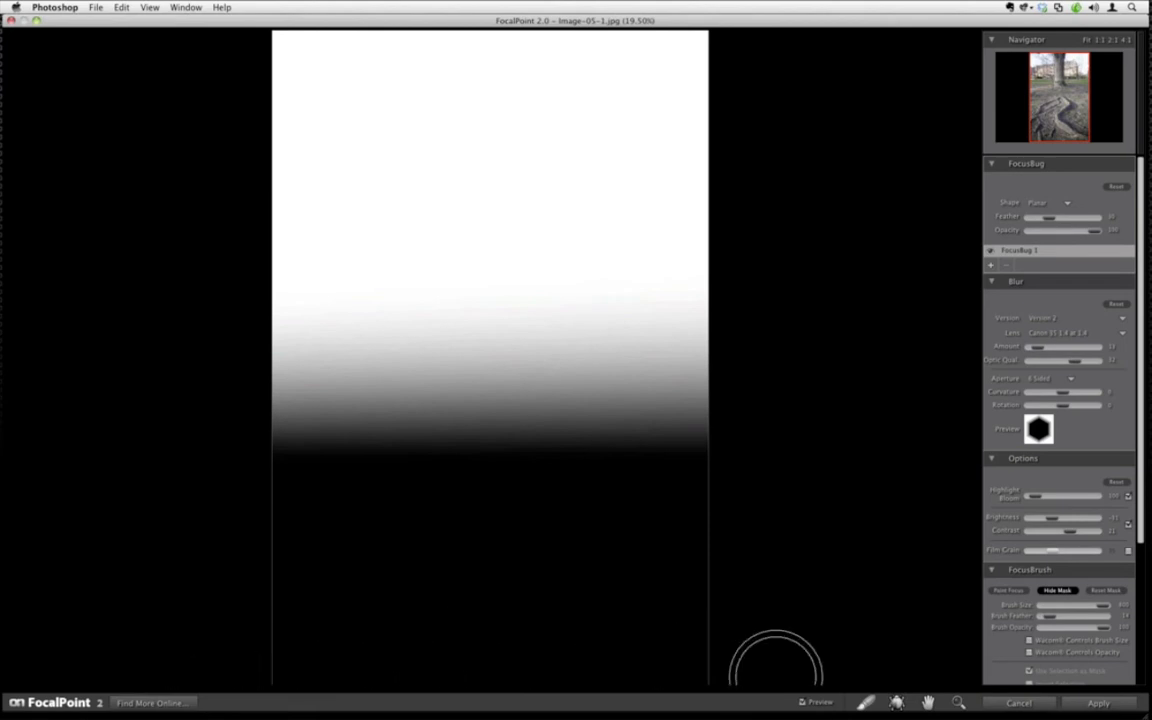
{"action": "left_click", "coordinate": [1048, 590]}
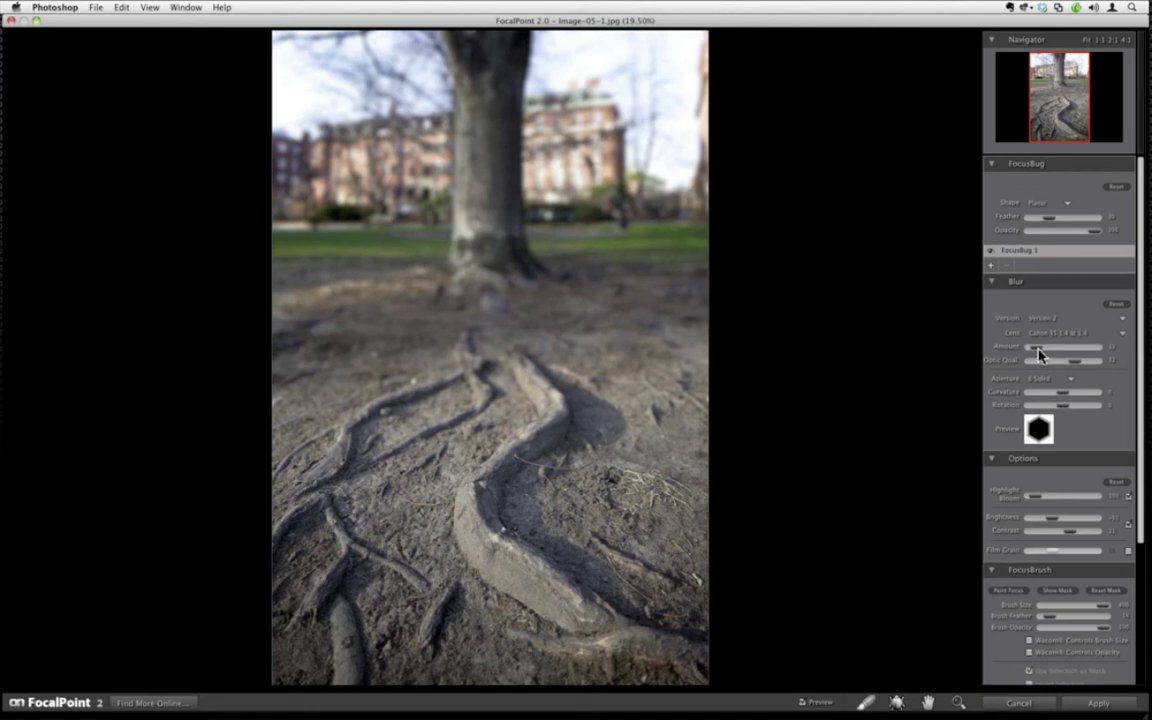
{"action": "left_click_drag", "start_coordinate": [1038, 354], "coordinate": [1035, 356]}
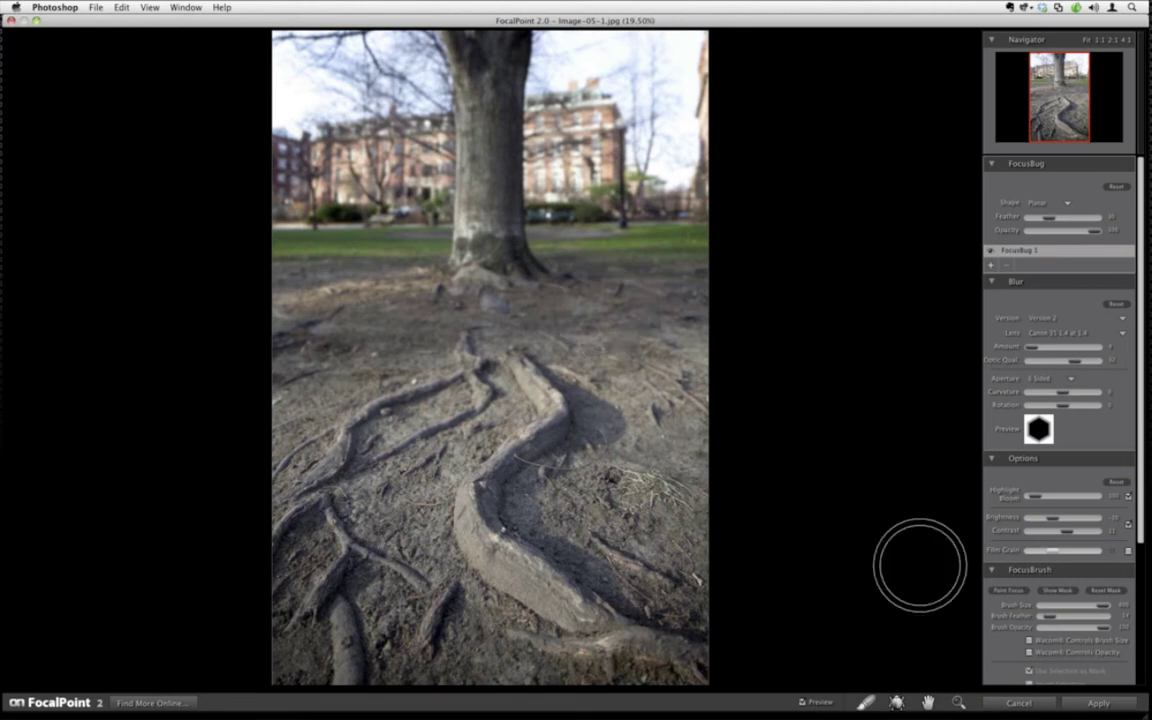
- Cancel the FocalPoint edit, close Image-05-1.jpg in Photoshop and return to Lightroom
{"action": "left_click", "coordinate": [1000, 706]}
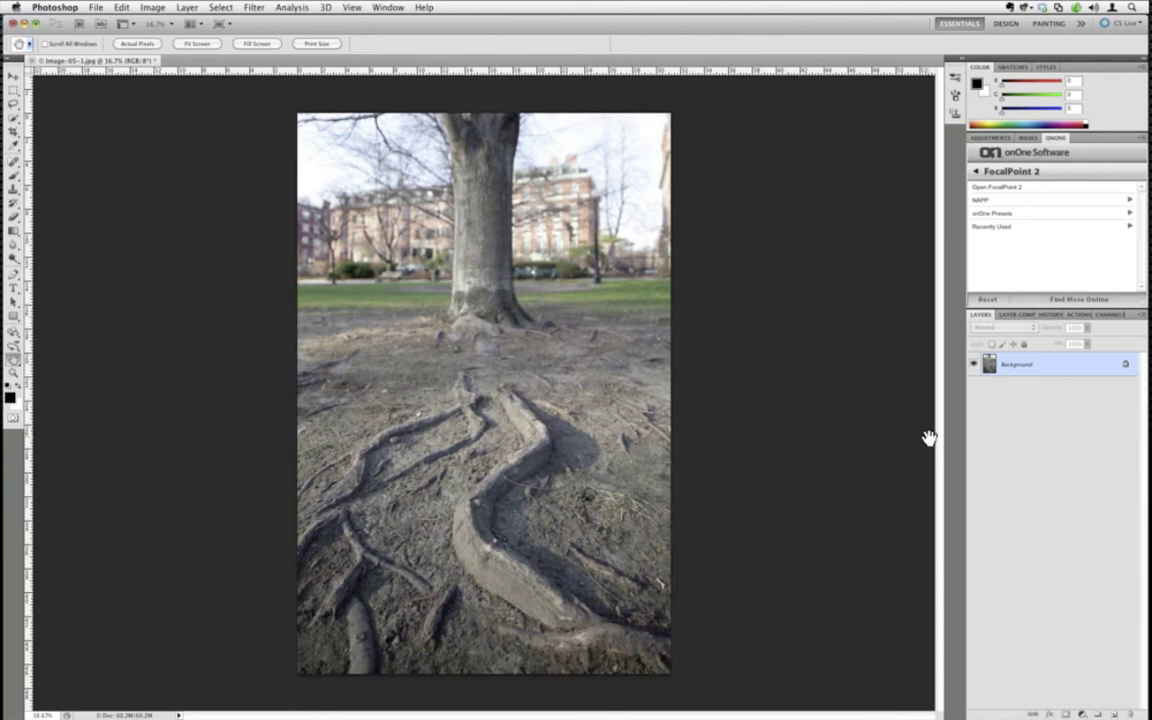
{"action": "left_click", "coordinate": [15, 31]}
{"action": "left_click", "coordinate": [503, 240]}
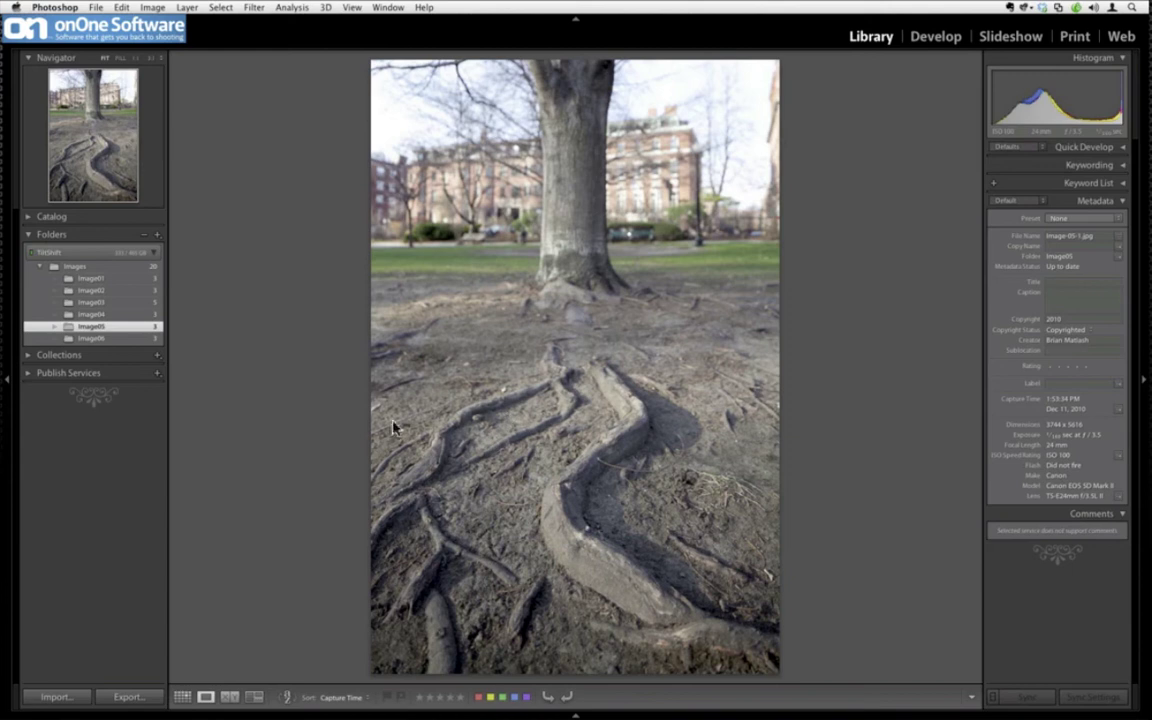
{"action": "left_click", "coordinate": [282, 372]}
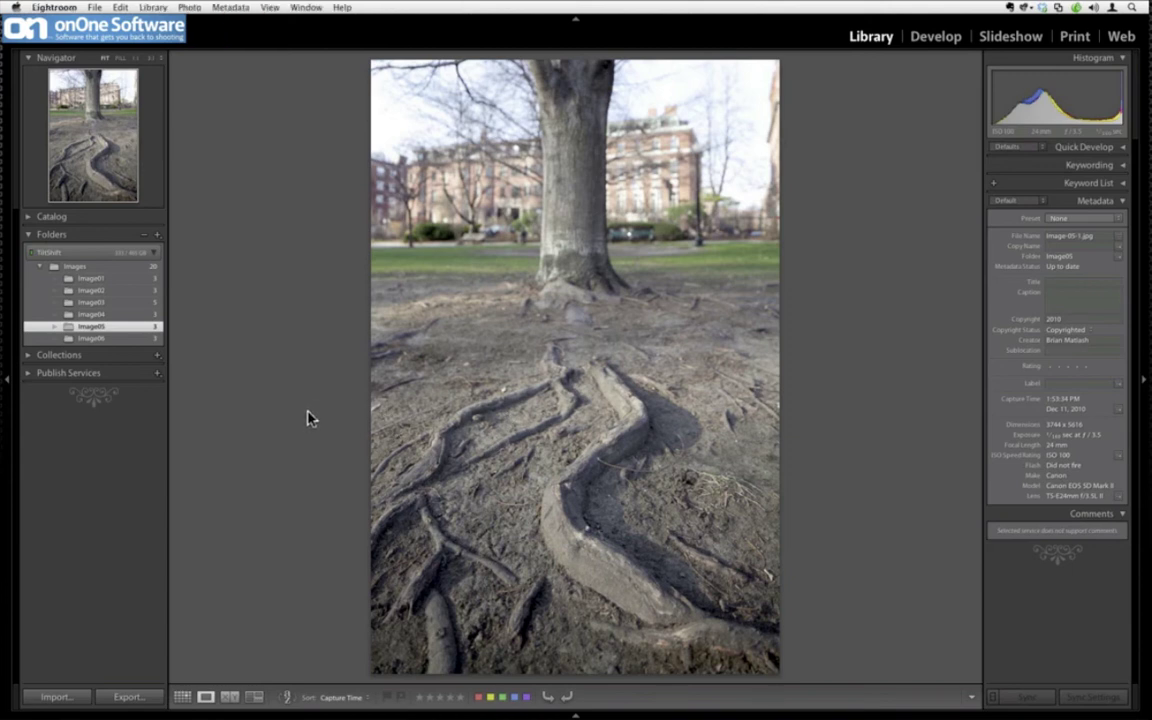
- Examine the root up close in the real tilt-shift photo Image-05-2.jpg, then return to the full view
{"action": "key", "text": "Right"}
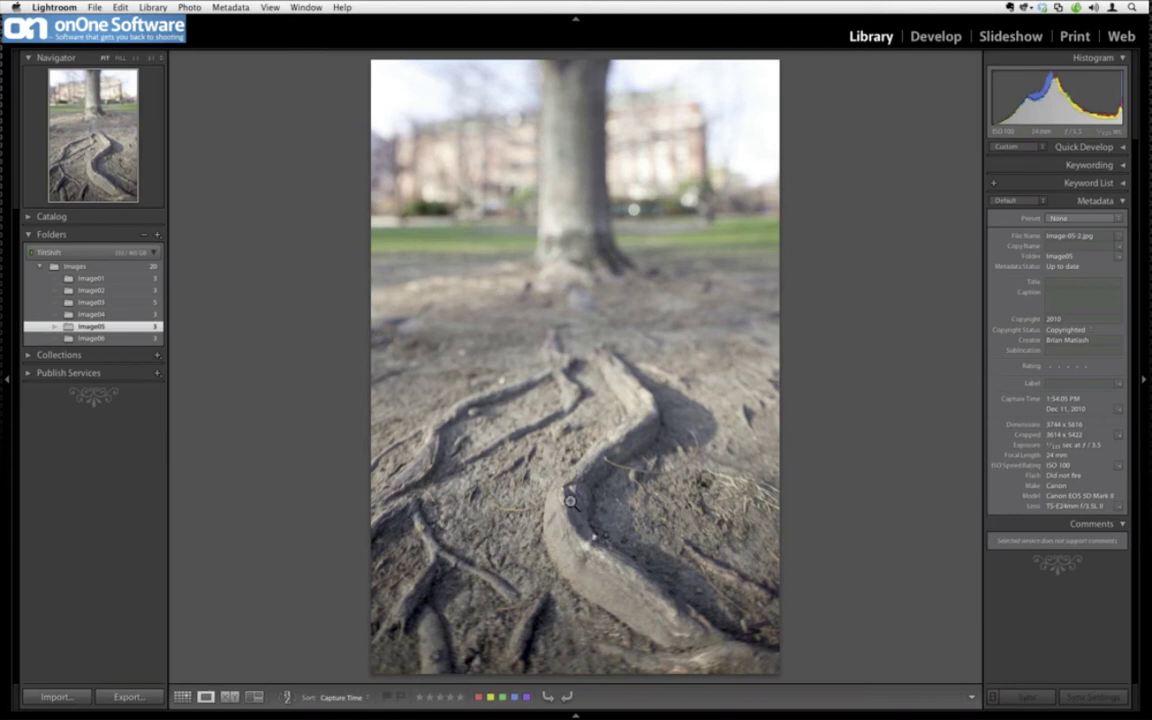
{"action": "left_click", "coordinate": [513, 613]}
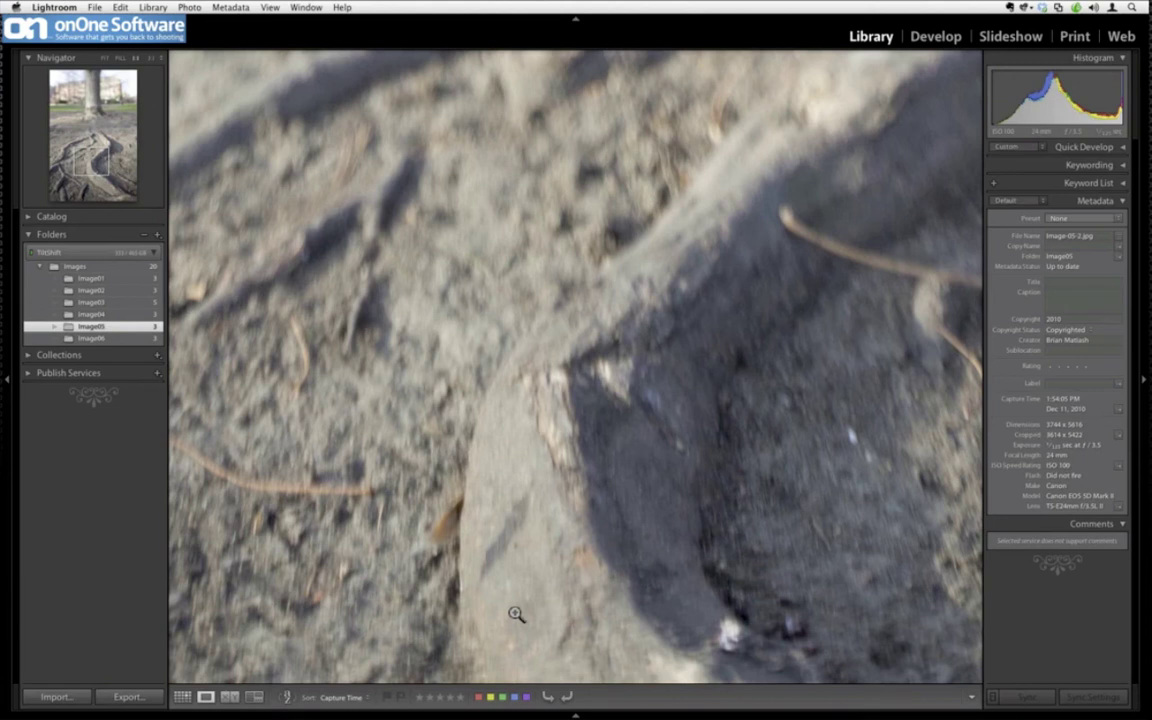
{"action": "left_click", "coordinate": [516, 614]}
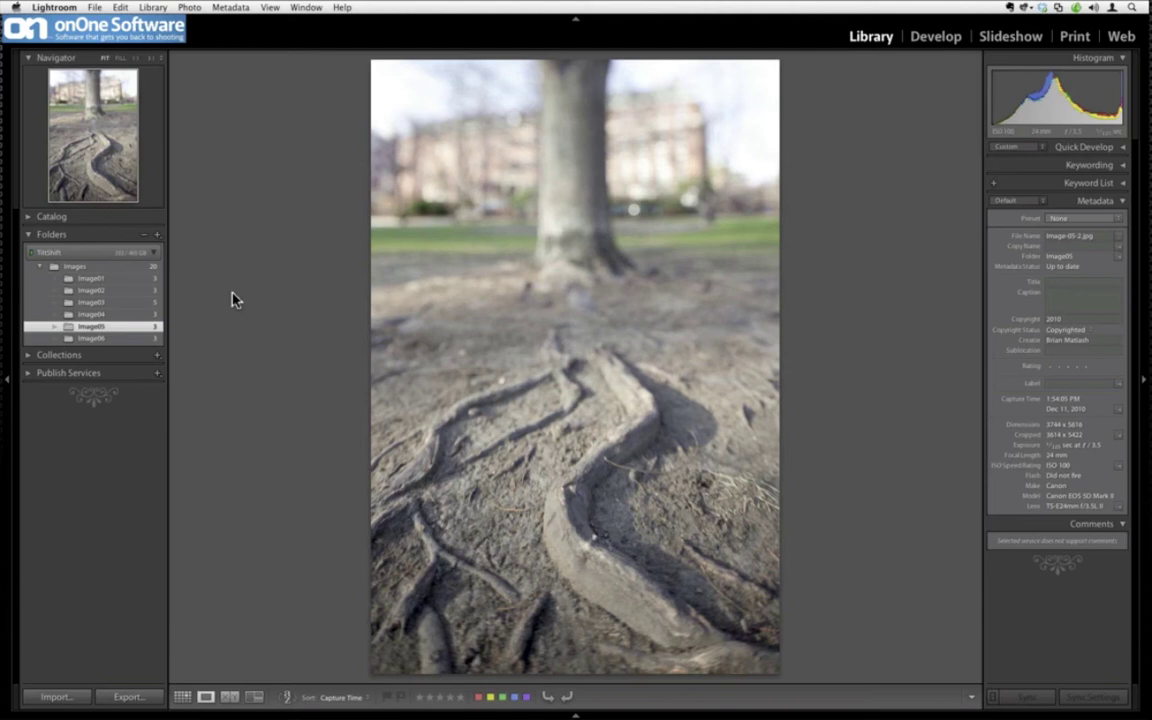
- Send Image-01-2.jpg from the Image01 folder to Adobe Photoshop CS5 for editing and open it in FocalPoint 2
{"action": "left_click", "coordinate": [111, 279]}
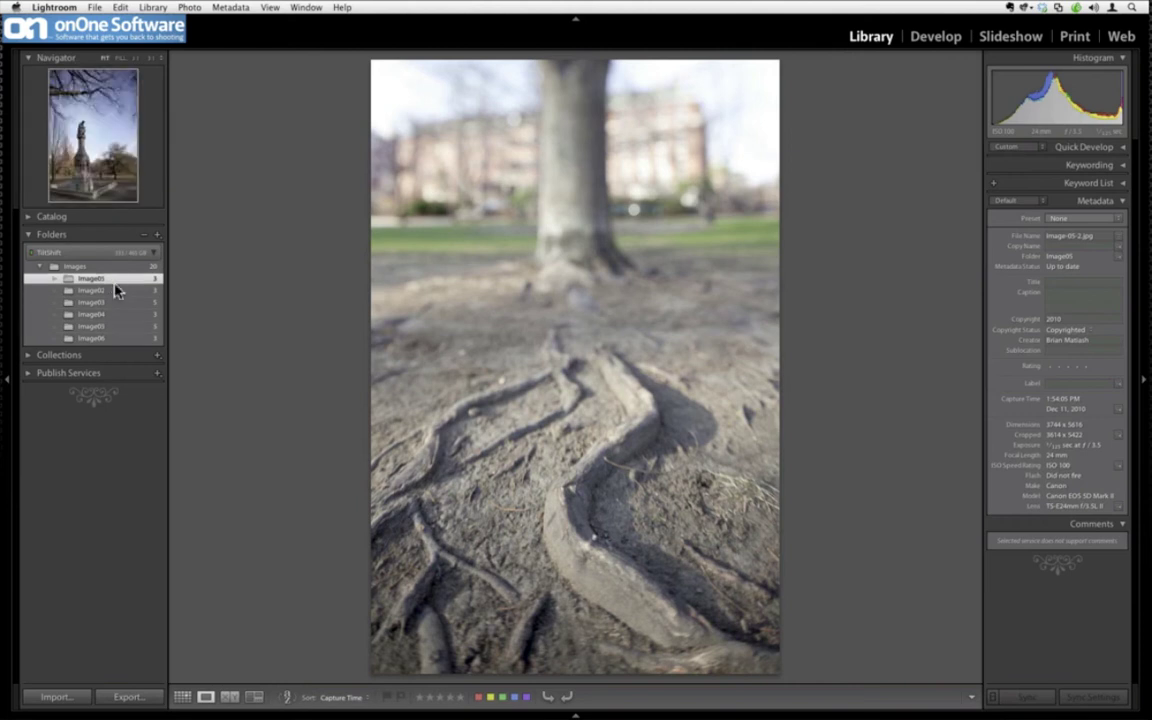
{"action": "right_click", "coordinate": [397, 352]}
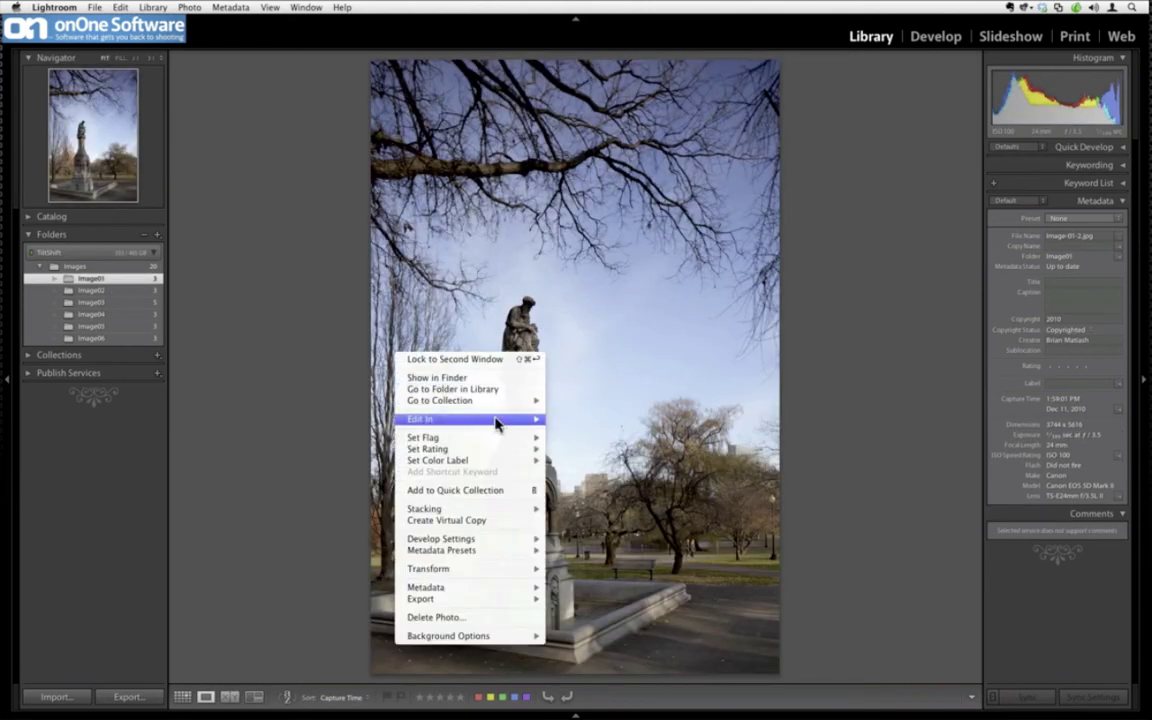
{"action": "mouse_move", "coordinate": [490, 419]}
{"action": "left_click", "coordinate": [587, 425]}
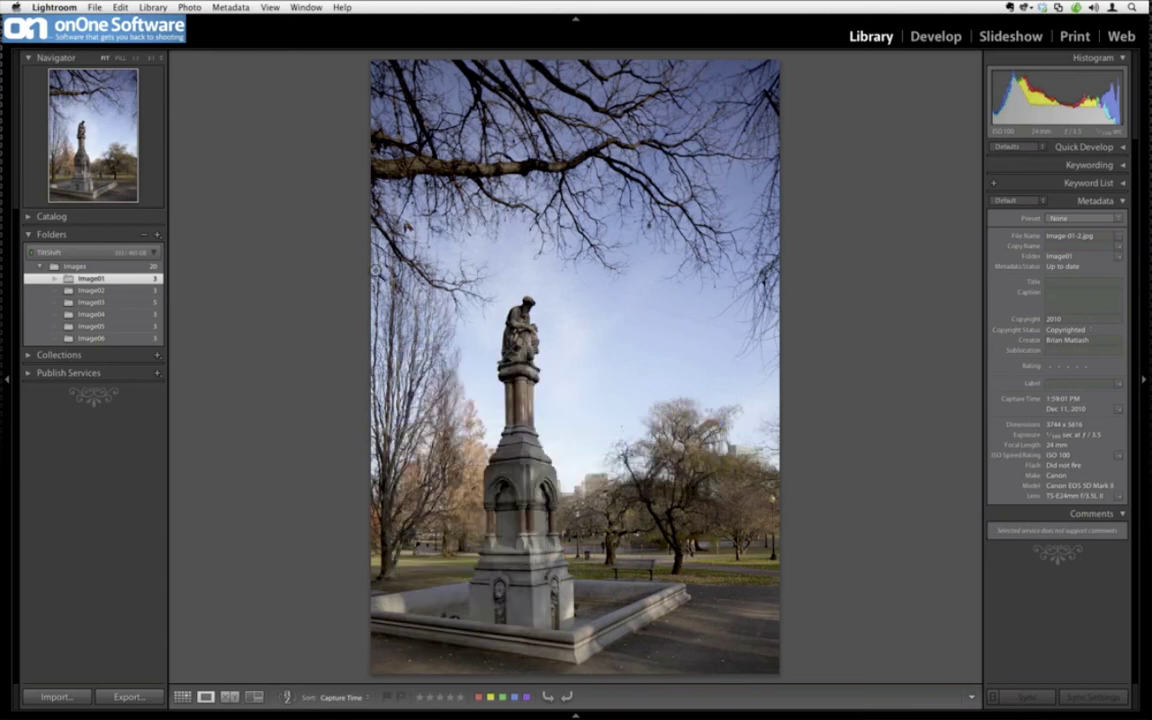
{"action": "left_click", "coordinate": [667, 313]}
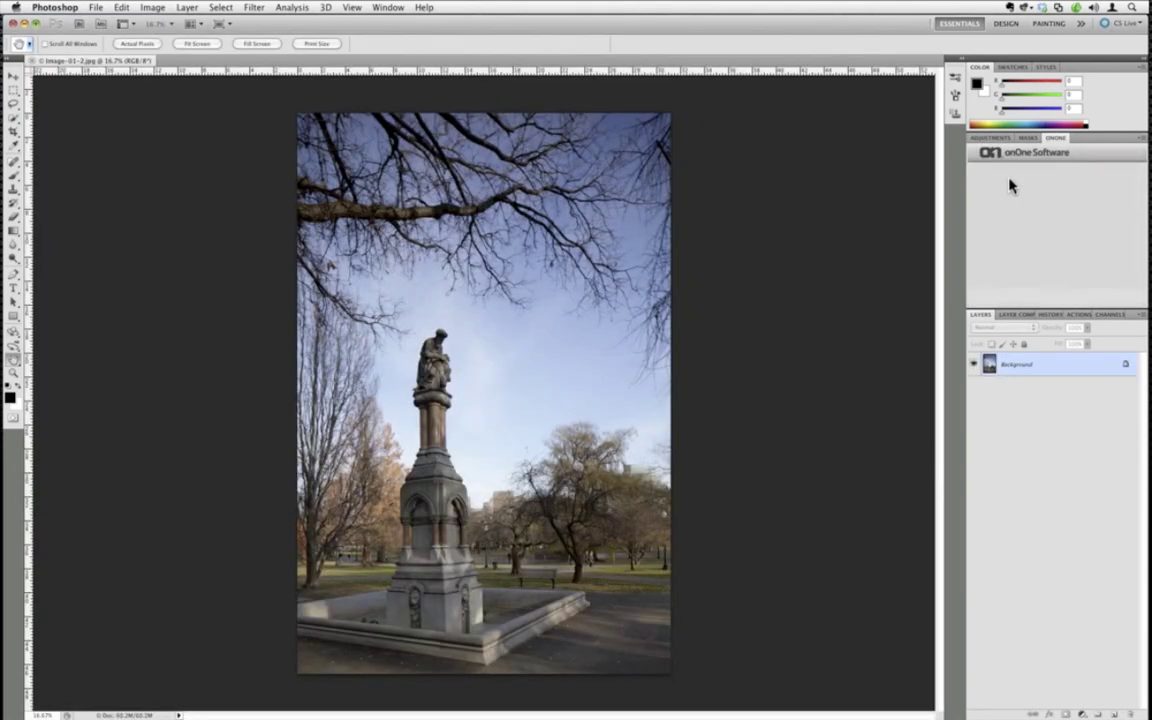
{"action": "left_click", "coordinate": [1008, 172]}
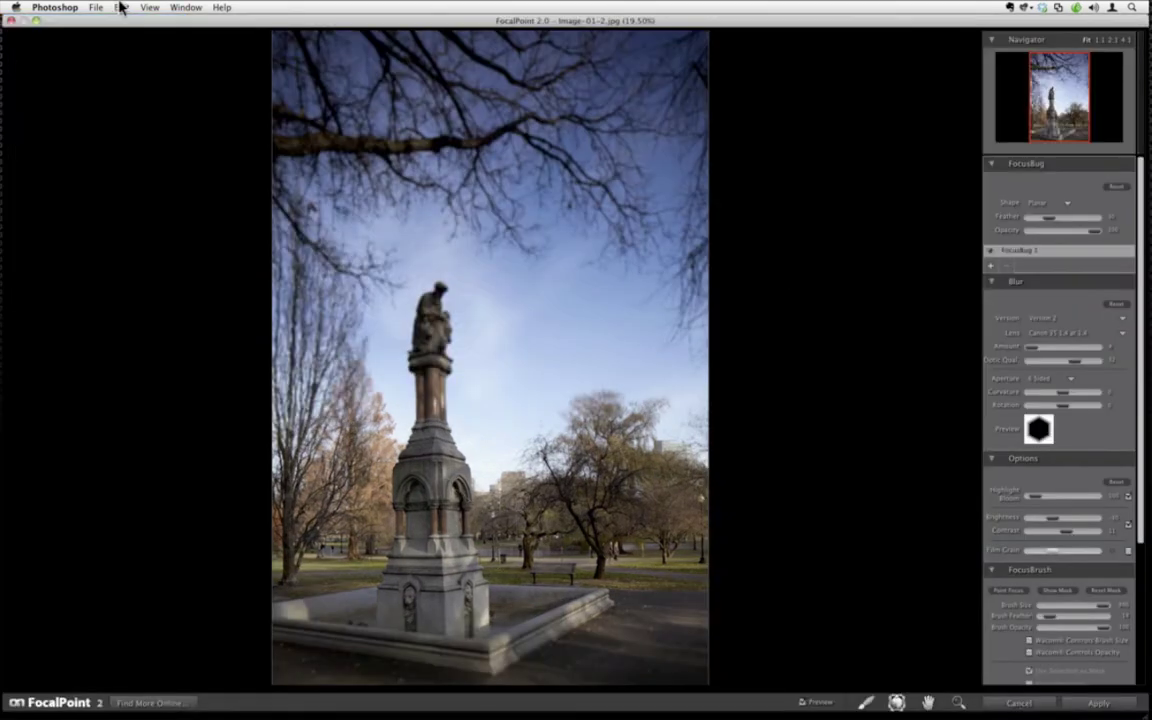
- Reset all FocalPoint settings, fit the round FocusBug around the statue figure and set its feather to 100
{"action": "left_click", "coordinate": [121, 7]}
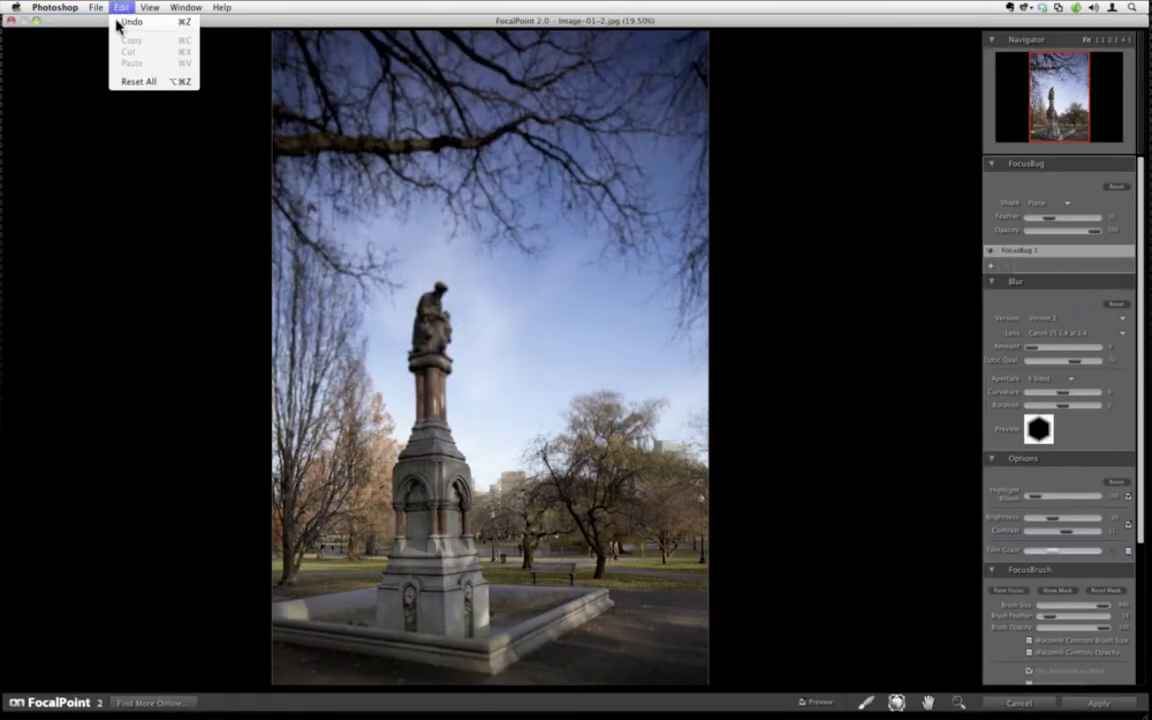
{"action": "left_click", "coordinate": [118, 84]}
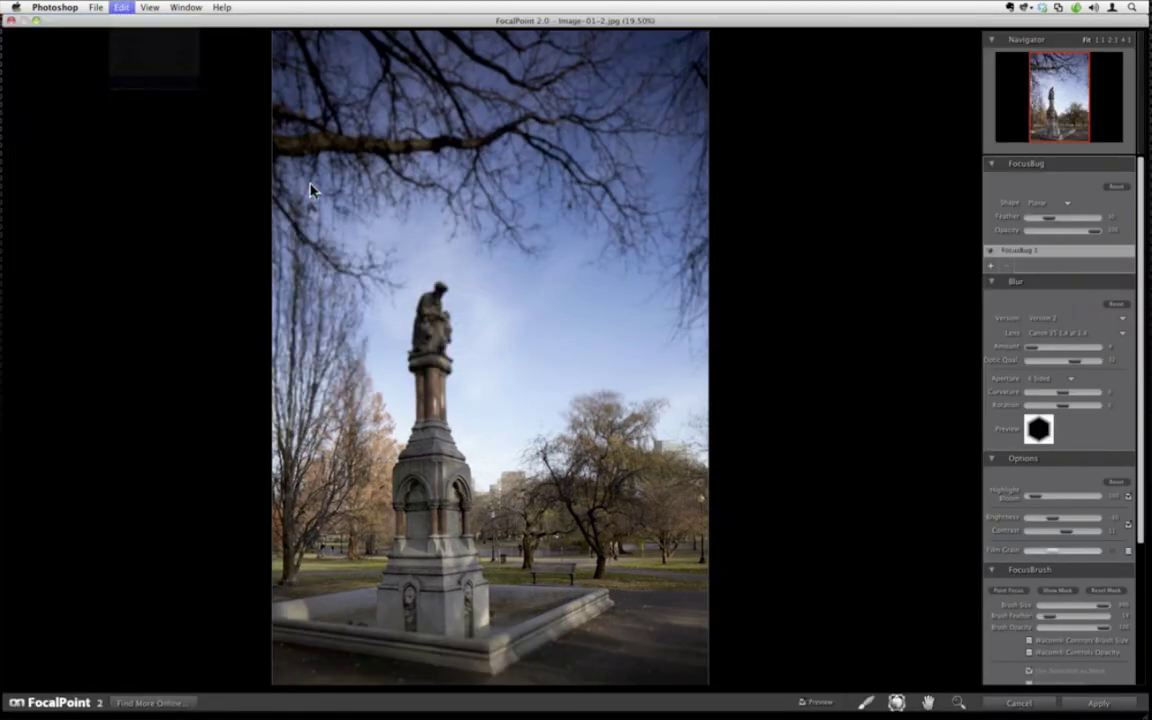
{"action": "left_click", "coordinate": [484, 338]}
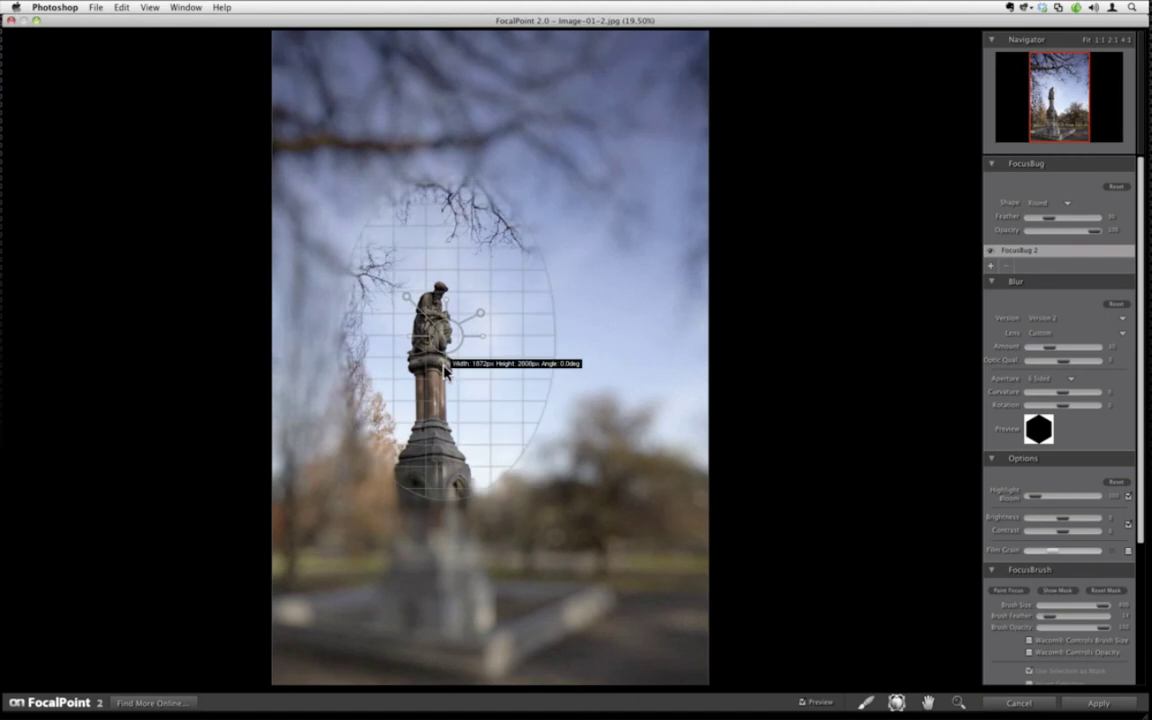
{"action": "left_click_drag", "start_coordinate": [447, 372], "coordinate": [471, 337]}
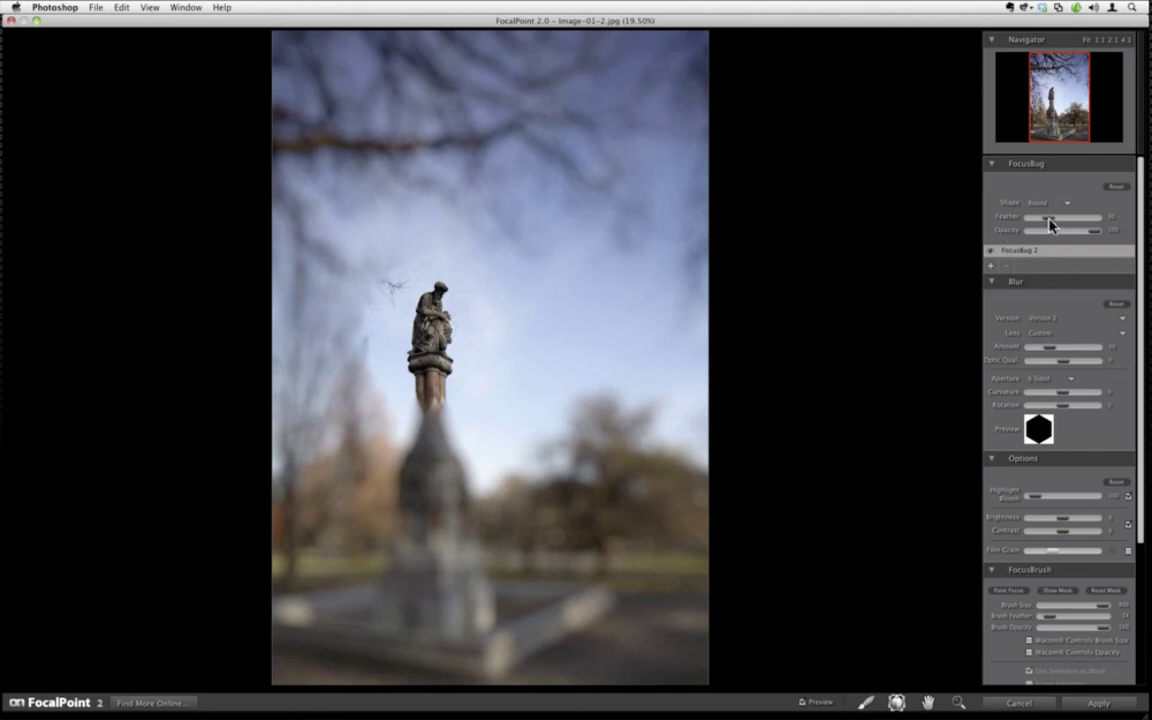
{"action": "left_click_drag", "start_coordinate": [1050, 224], "coordinate": [1098, 223]}
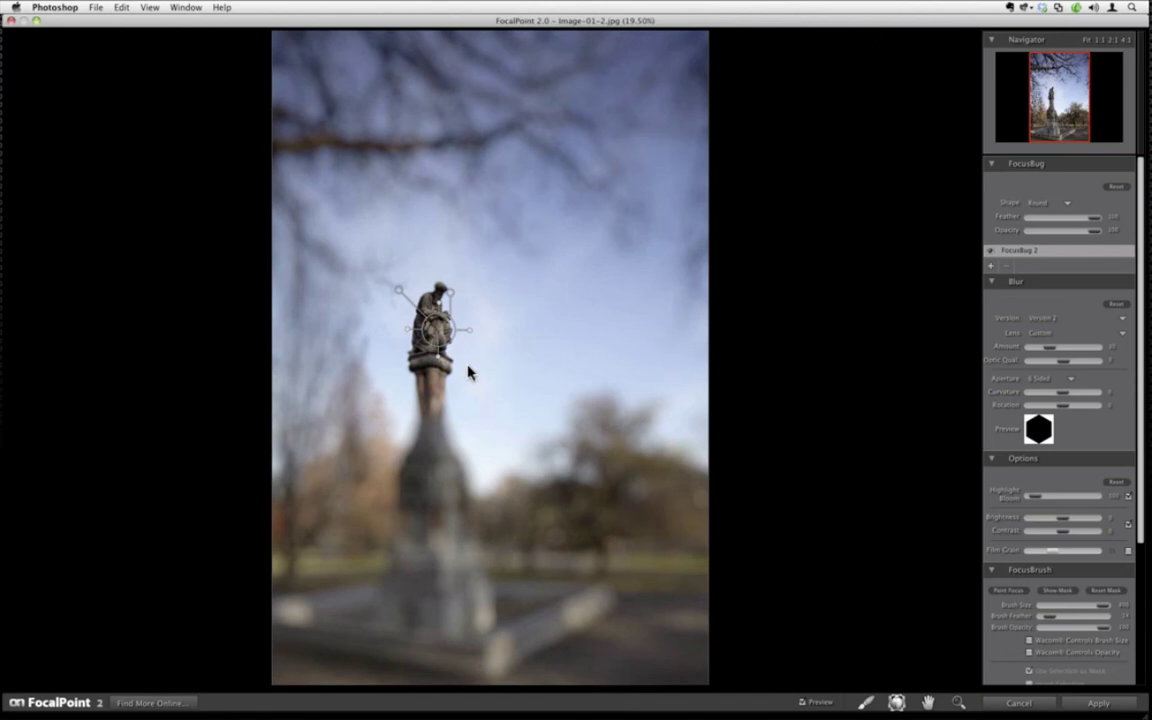
- Switch the blur engine to Version 1 and increase the blur amount
{"action": "left_click", "coordinate": [1046, 319]}
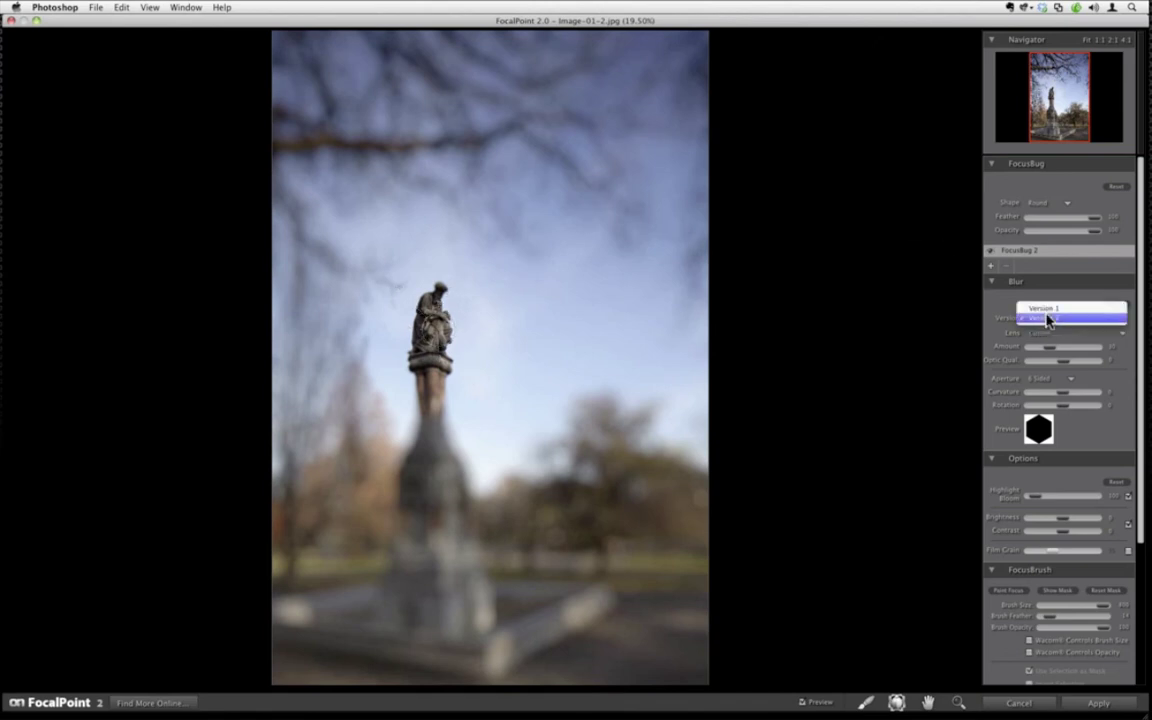
{"action": "left_click", "coordinate": [1044, 309]}
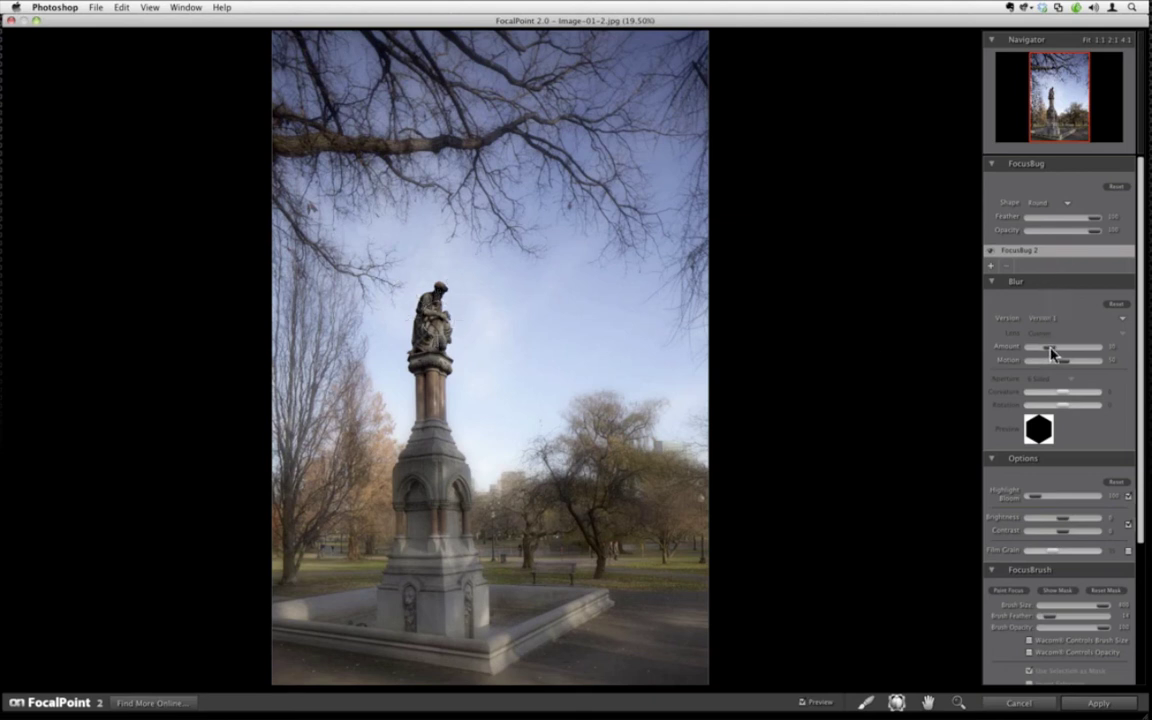
{"action": "left_click_drag", "start_coordinate": [1050, 348], "coordinate": [1070, 348]}
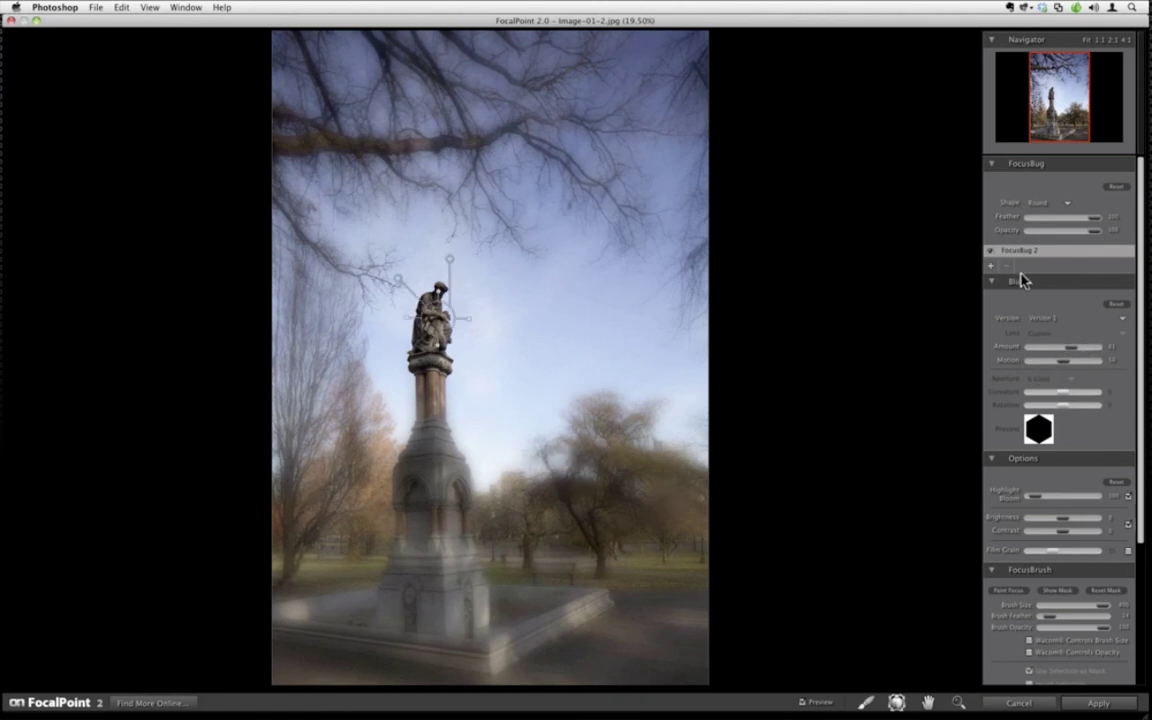
{"action": "left_click", "coordinate": [1049, 318]}
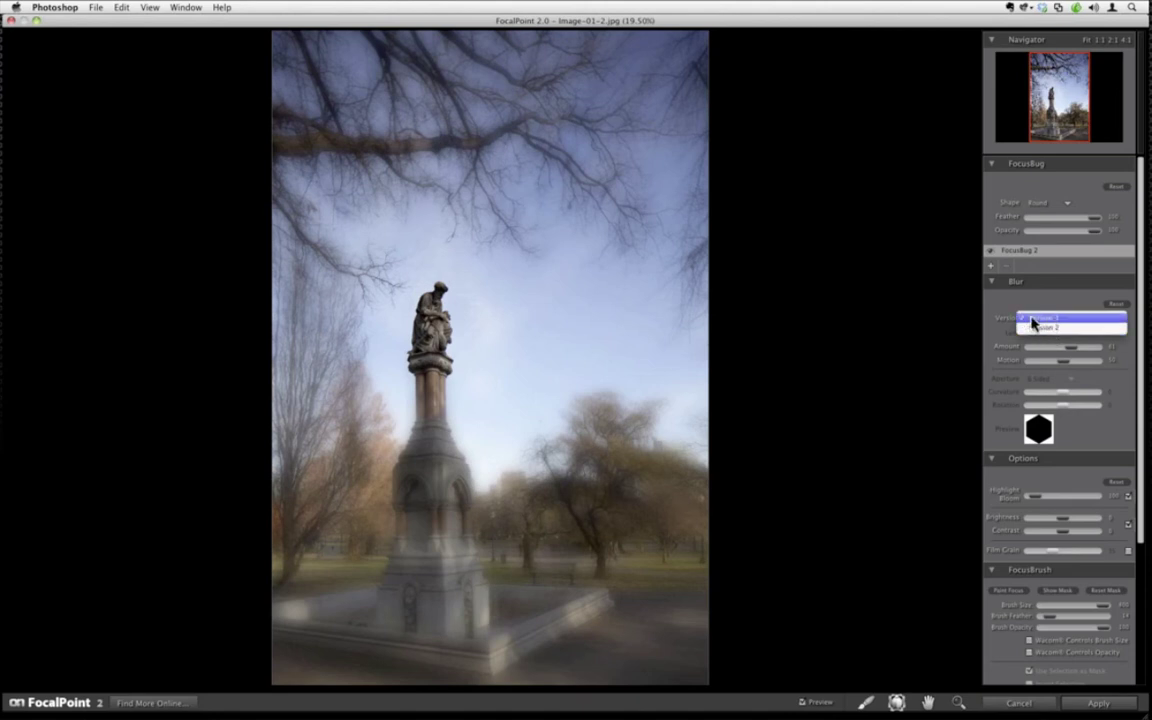
{"action": "left_click", "coordinate": [935, 372]}
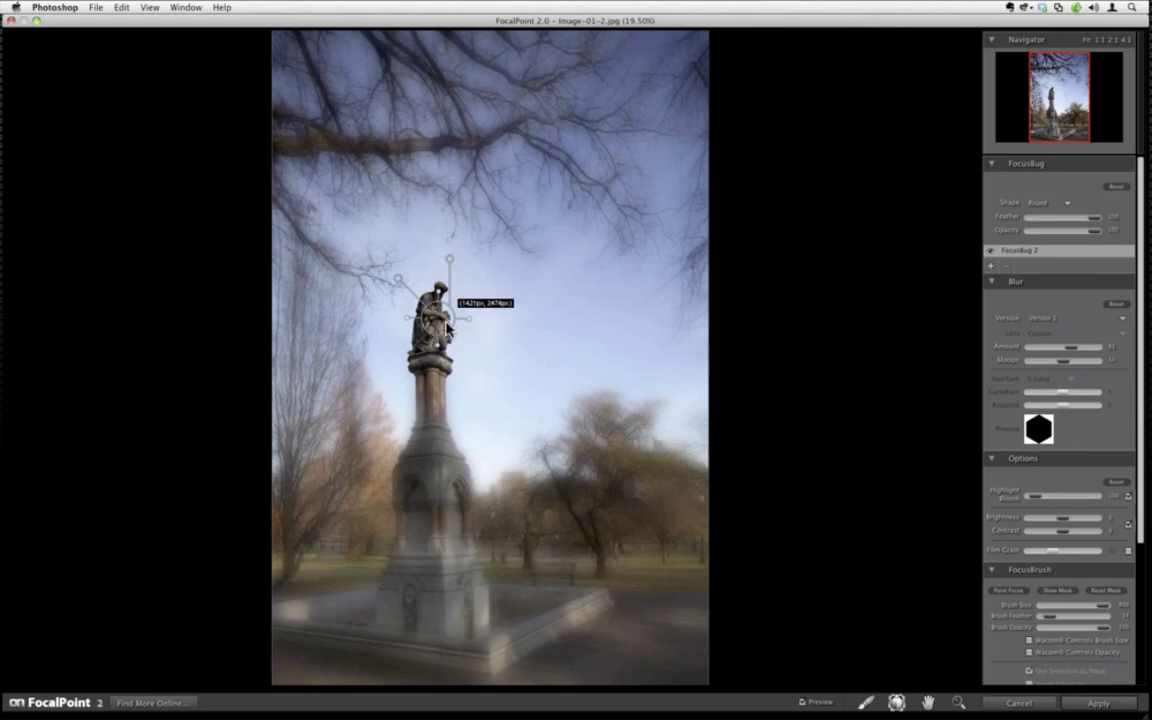
- Center the FocusBug on the statue figure, strengthen the blur amount and motion, and slightly lower the brightness
{"action": "mouse_move", "coordinate": [447, 322]}
{"action": "left_mouse_down"}
{"action": "mouse_move", "coordinate": [435, 300]}
{"action": "mouse_move", "coordinate": [438, 316]}
{"action": "left_mouse_up"}
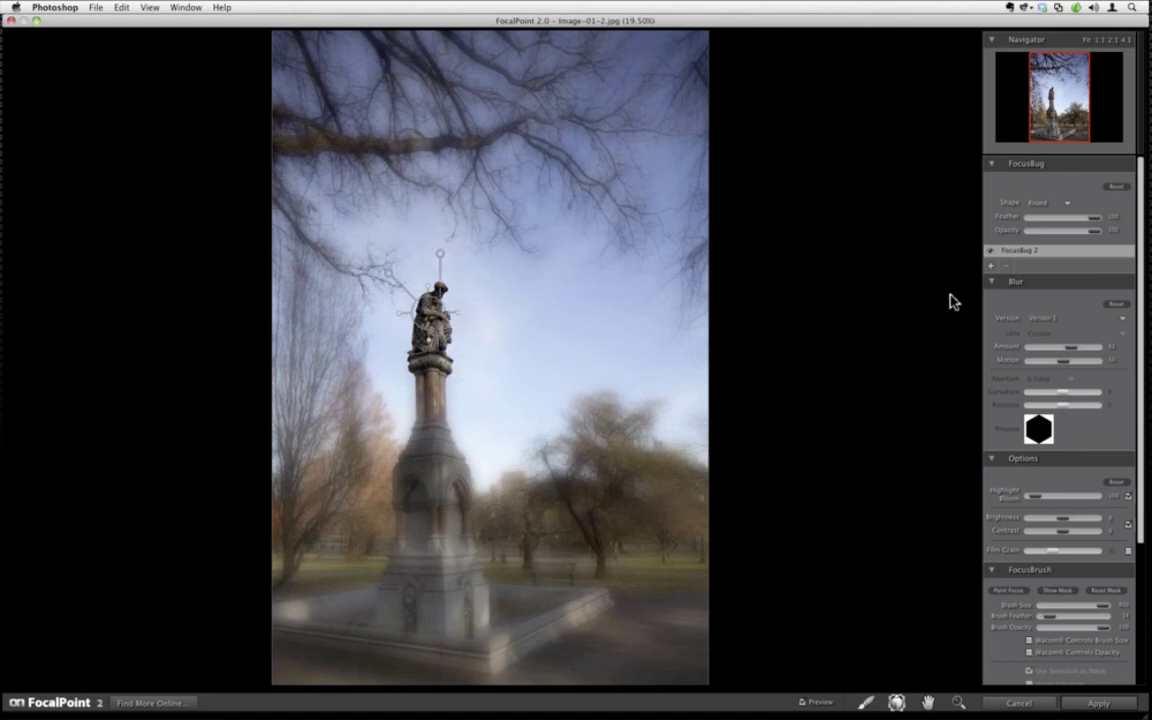
{"action": "mouse_move", "coordinate": [1071, 348]}
{"action": "left_mouse_down"}
{"action": "mouse_move", "coordinate": [1086, 347]}
{"action": "mouse_move", "coordinate": [1070, 361]}
{"action": "left_mouse_up"}
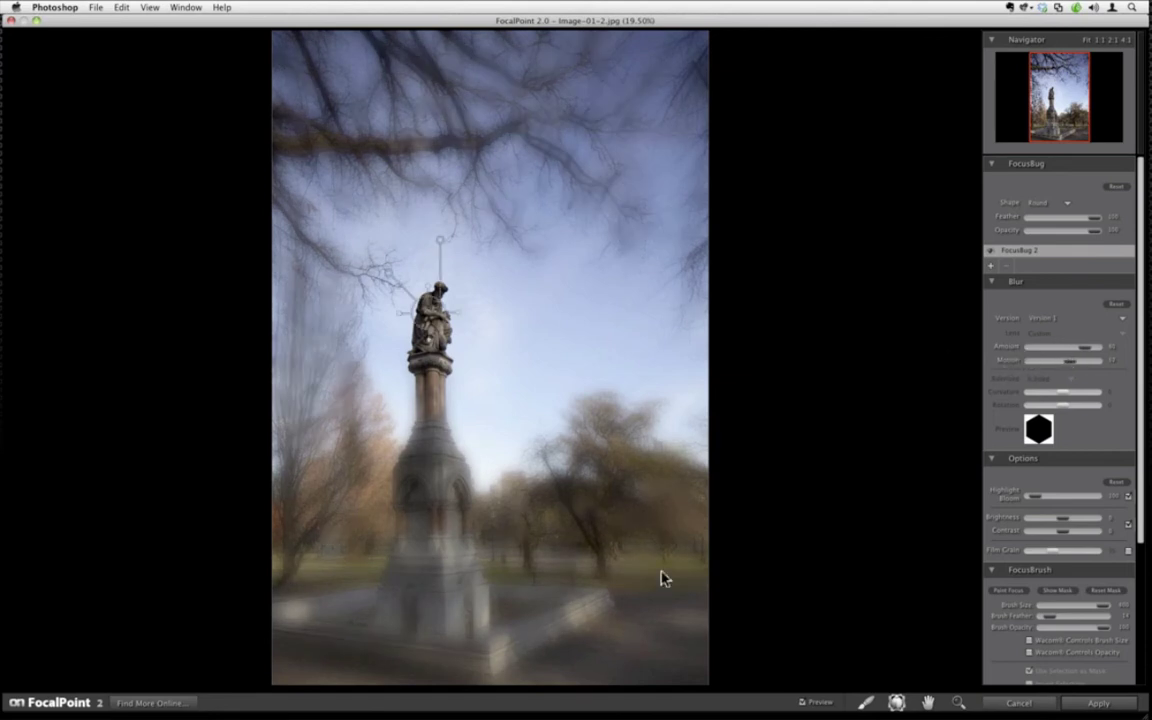
{"action": "left_click_drag", "start_coordinate": [1060, 524], "coordinate": [1054, 522]}
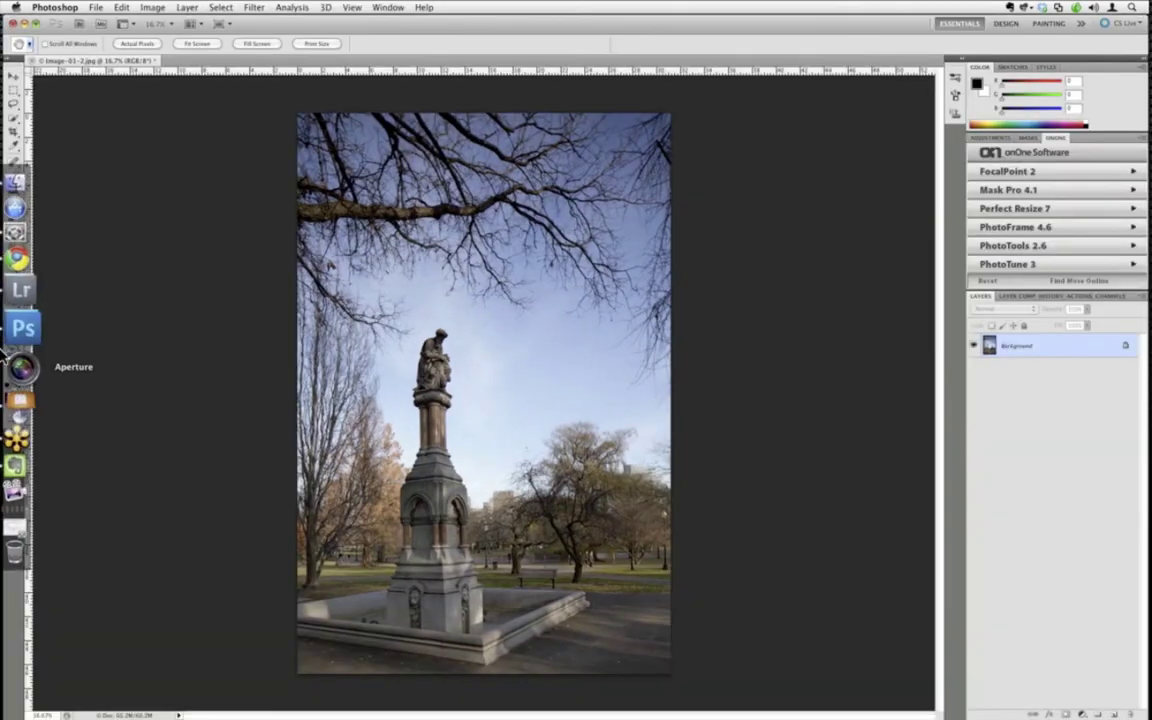
- Switch to Lightroom and open Image-03-2-Edit.psd from the Image03 folder in the Develop module
{"action": "left_click", "coordinate": [22, 314]}
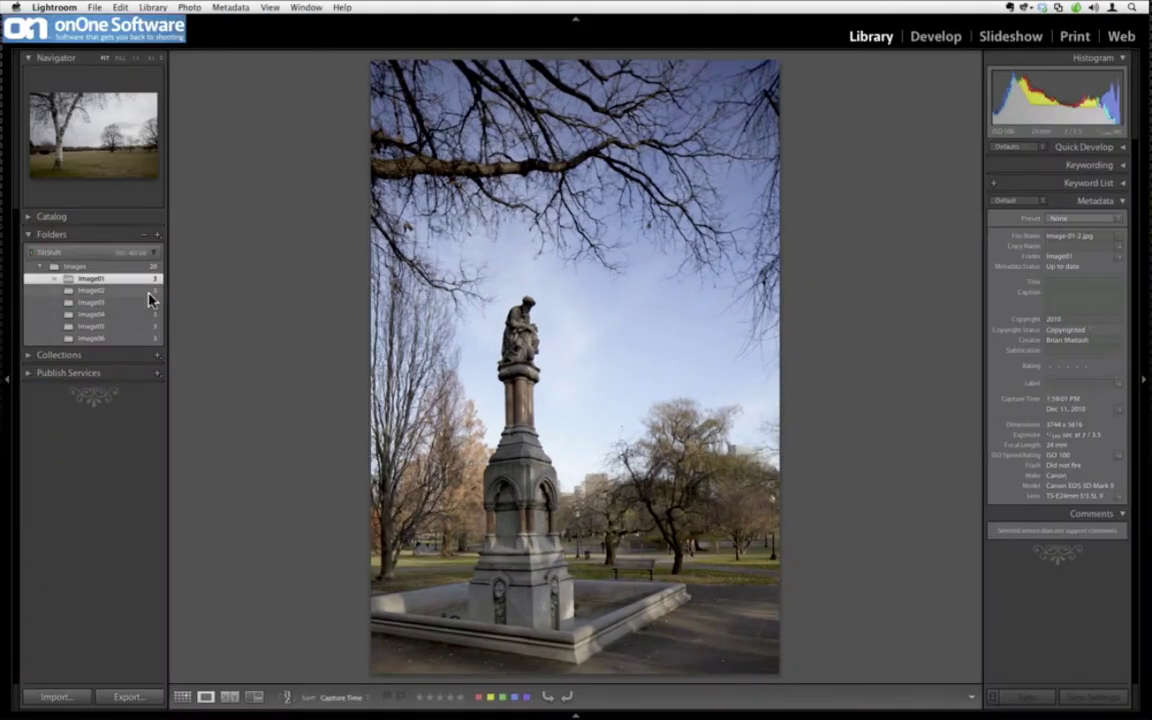
{"action": "left_click", "coordinate": [145, 303]}
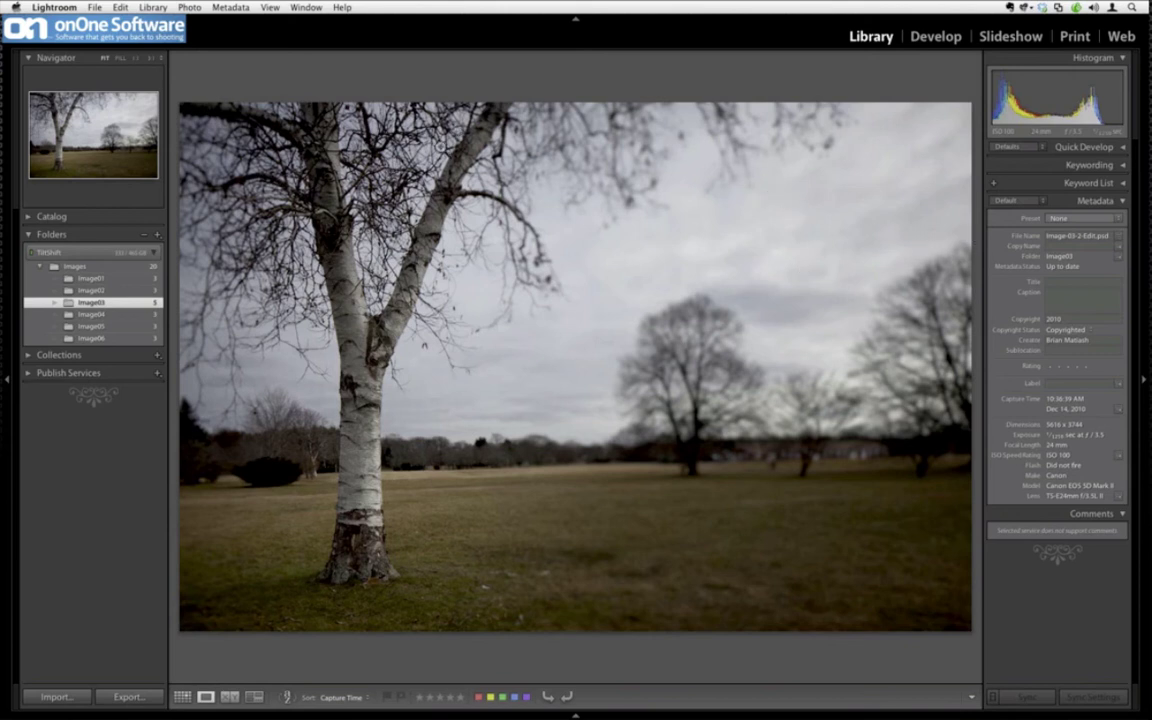
{"action": "key", "text": "d"}
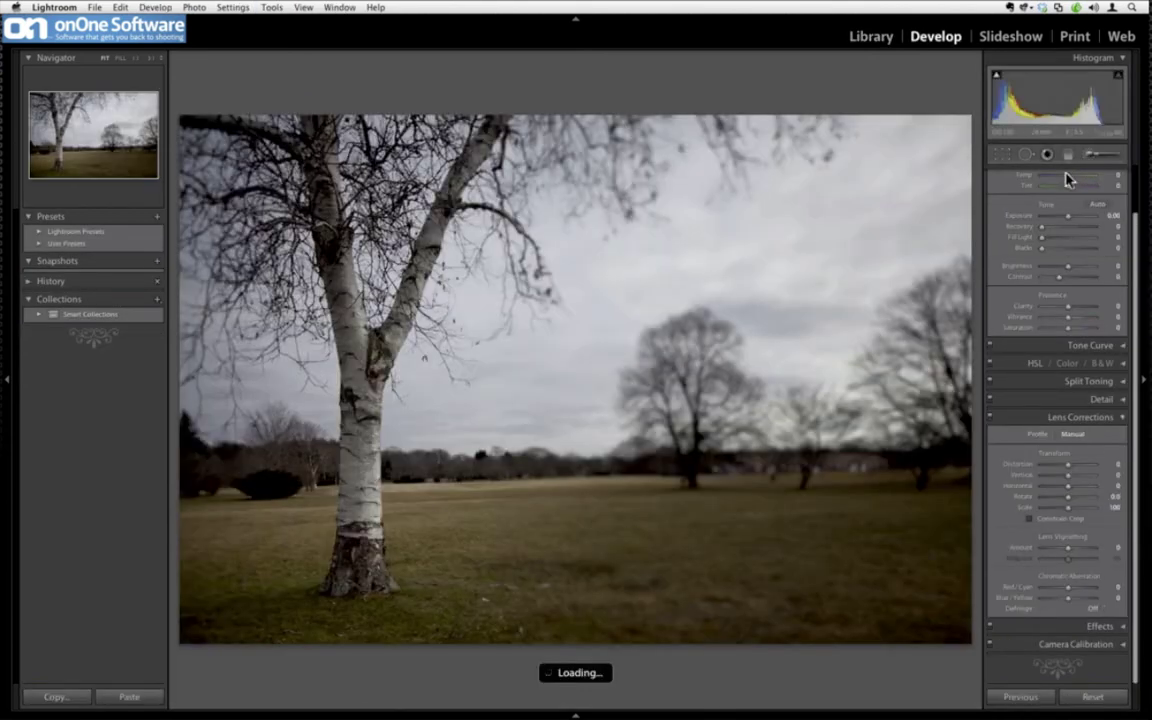
- Brighten the foreground birch's trunk and main branches using the Adjustment Brush with brightness 52 and brush size 3.0
{"action": "left_click", "coordinate": [1090, 156]}
{"action": "left_click", "coordinate": [1054, 192]}
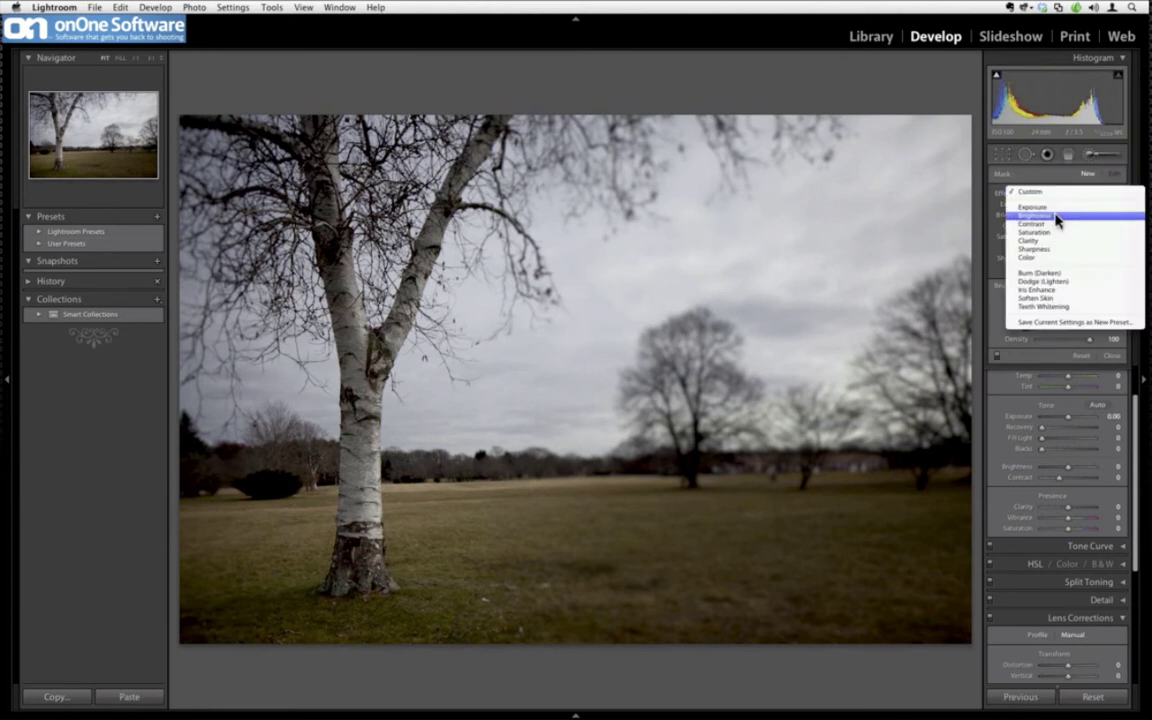
{"action": "left_click", "coordinate": [1057, 217]}
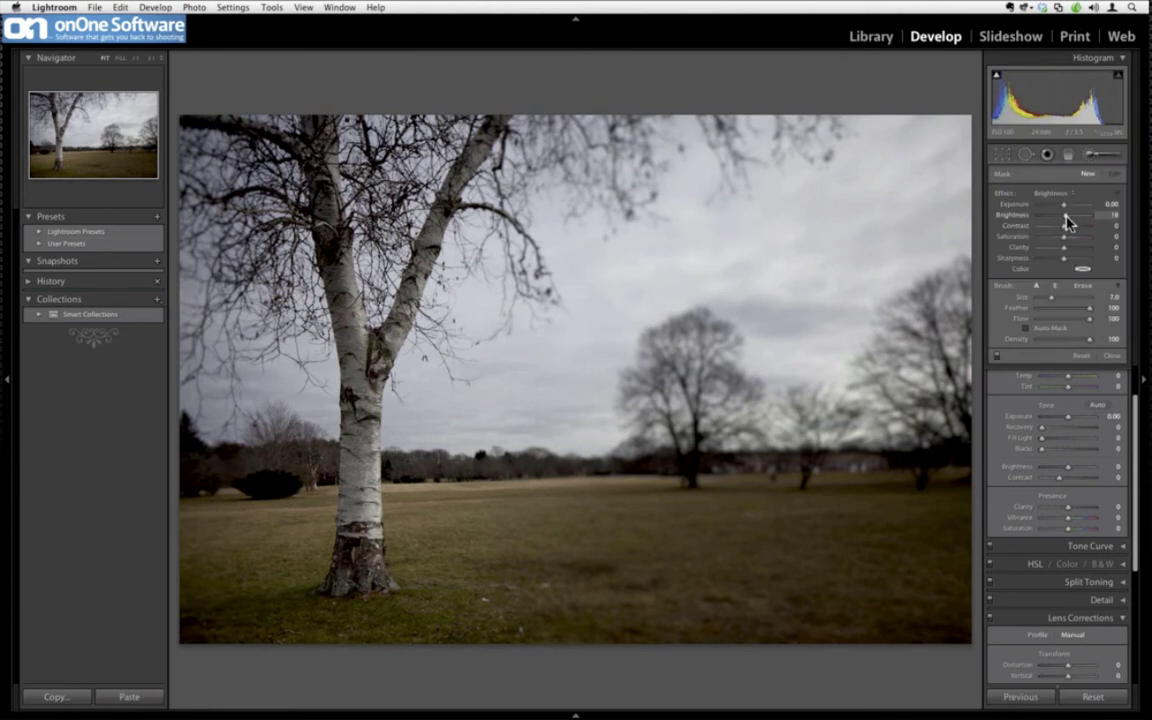
{"action": "left_click_drag", "start_coordinate": [1068, 222], "coordinate": [1074, 220]}
{"action": "key", "text": "bracketleft"}
{"action": "key", "text": "bracketleft"}
{"action": "key", "text": "bracketleft"}
{"action": "key", "text": "bracketleft"}
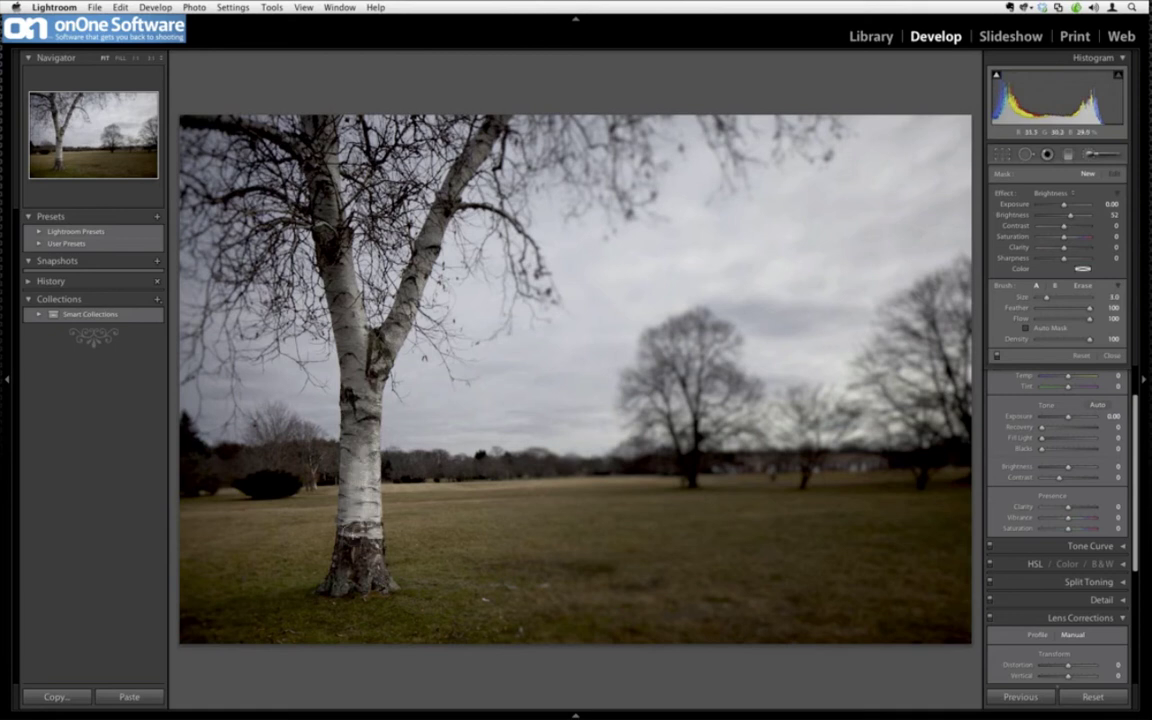
{"action": "mouse_move", "coordinate": [322, 485]}
{"action": "left_mouse_down"}
{"action": "mouse_move", "coordinate": [330, 440]}
{"action": "mouse_move", "coordinate": [310, 260]}
{"action": "mouse_move", "coordinate": [340, 293]}
{"action": "mouse_move", "coordinate": [290, 190]}
{"action": "mouse_move", "coordinate": [330, 330]}
{"action": "mouse_move", "coordinate": [378, 268]}
{"action": "mouse_move", "coordinate": [383, 240]}
{"action": "mouse_move", "coordinate": [391, 246]}
{"action": "left_mouse_up"}
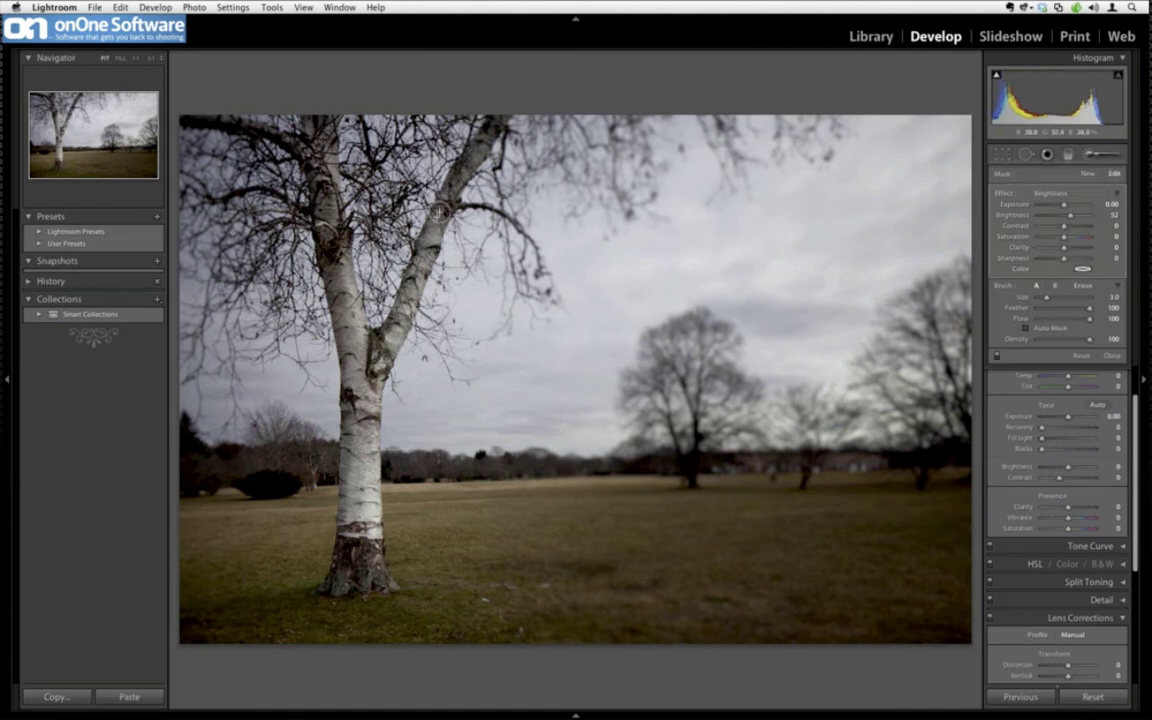
{"action": "mouse_move", "coordinate": [437, 213]}
{"action": "left_mouse_down"}
{"action": "mouse_move", "coordinate": [430, 135]}
{"action": "mouse_move", "coordinate": [452, 112]}
{"action": "left_mouse_up"}
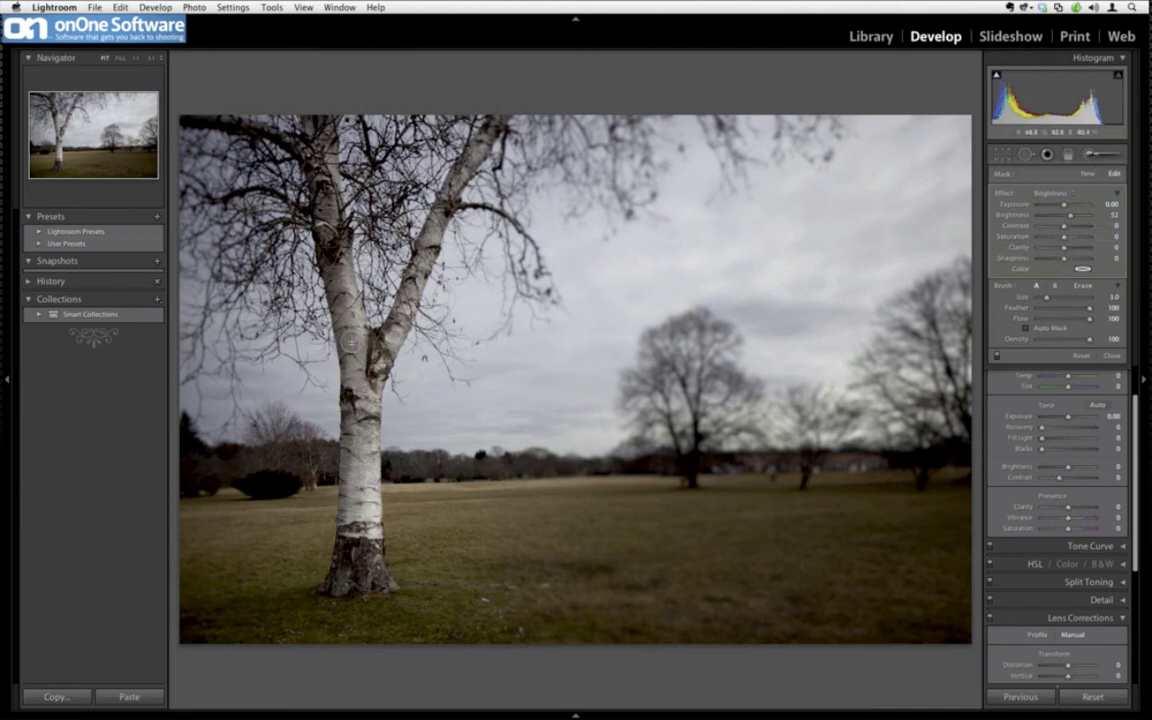
- Refine the birch brush adjustment to exposure 0.22, brightness 59, contrast 33 and clarity 46, and compare it with the before view
{"action": "left_click_drag", "start_coordinate": [1063, 227], "coordinate": [1080, 255]}
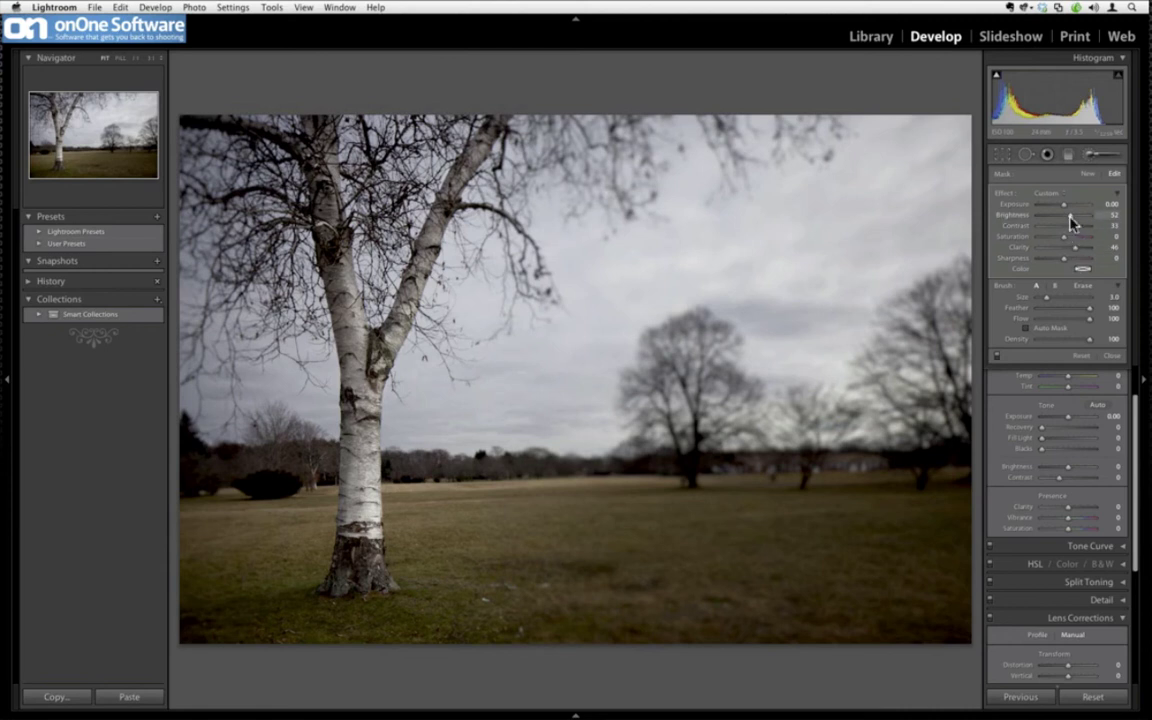
{"action": "left_click", "coordinate": [1073, 221]}
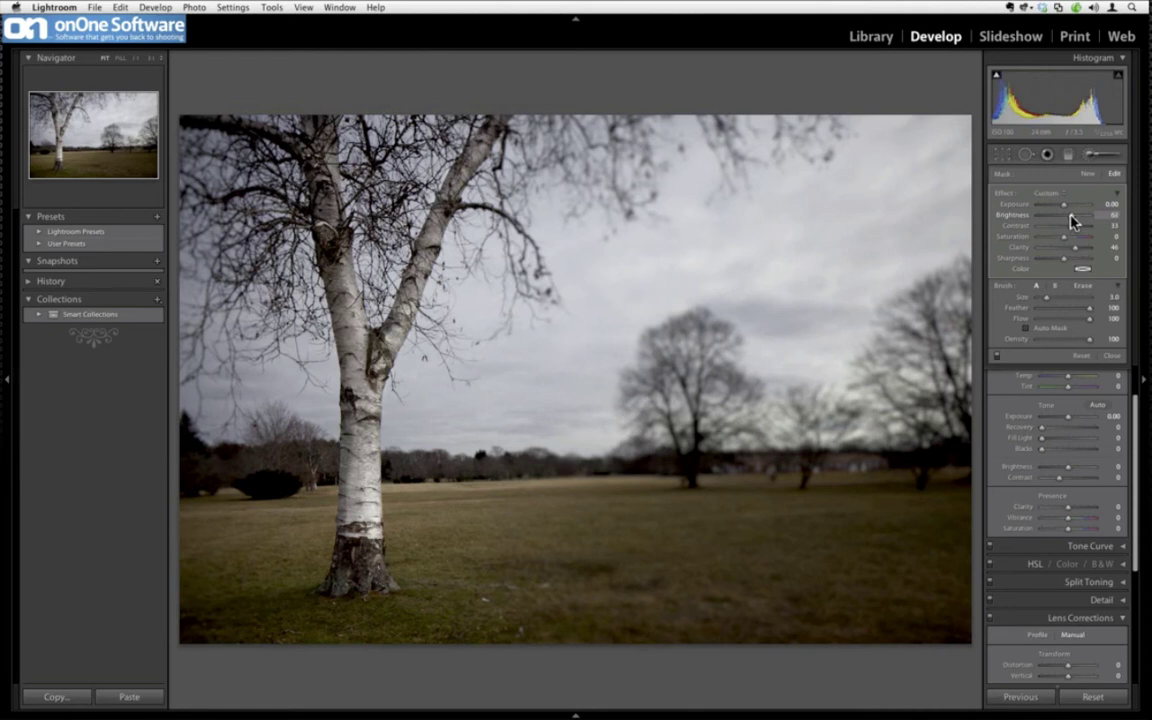
{"action": "mouse_move", "coordinate": [1073, 221]}
{"action": "left_mouse_down"}
{"action": "mouse_move", "coordinate": [1062, 206]}
{"action": "mouse_move", "coordinate": [1070, 221]}
{"action": "left_mouse_up"}
{"action": "key", "text": "backslash"}
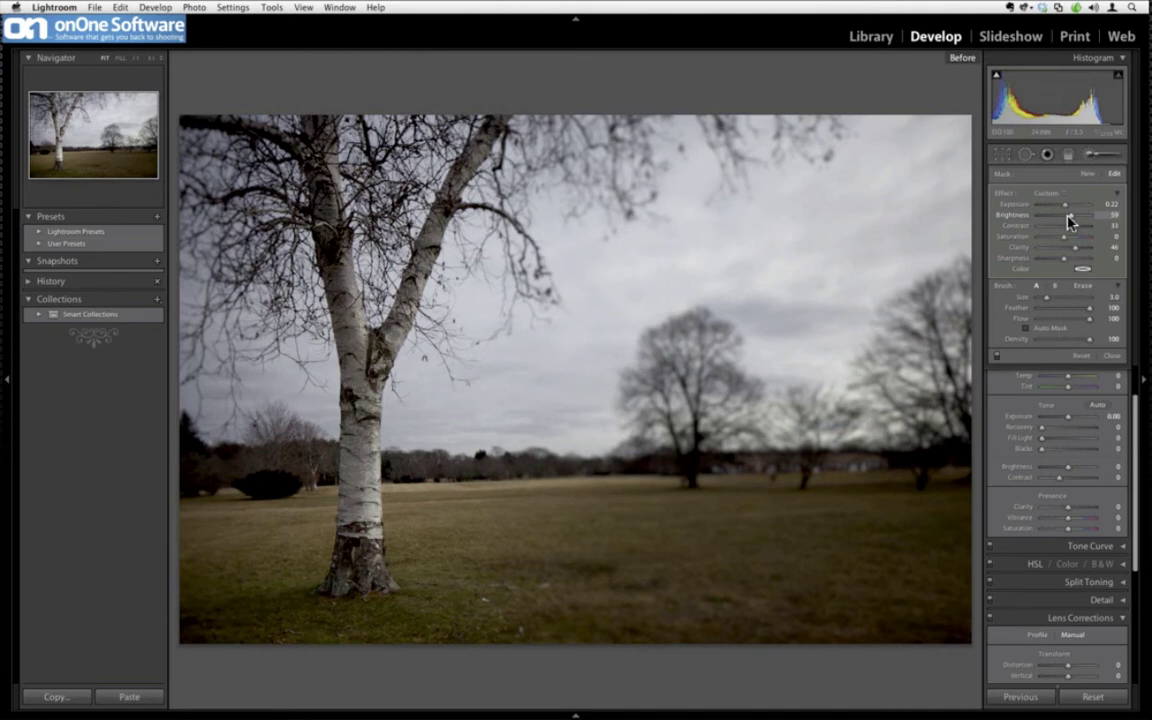
{"action": "key", "text": "backslash"}
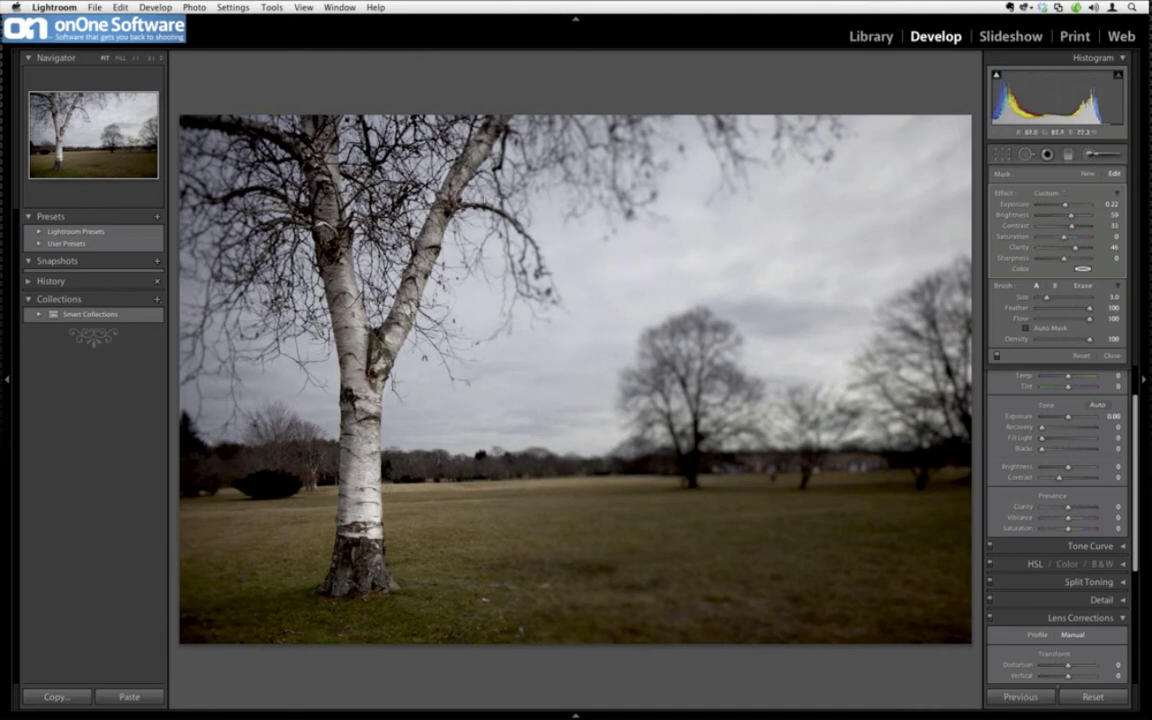
- Finish the brush adjustment and open a copy with Lightroom adjustments in Adobe Photoshop CS5
{"action": "left_click", "coordinate": [1087, 173]}
{"action": "right_click", "coordinate": [648, 237]}
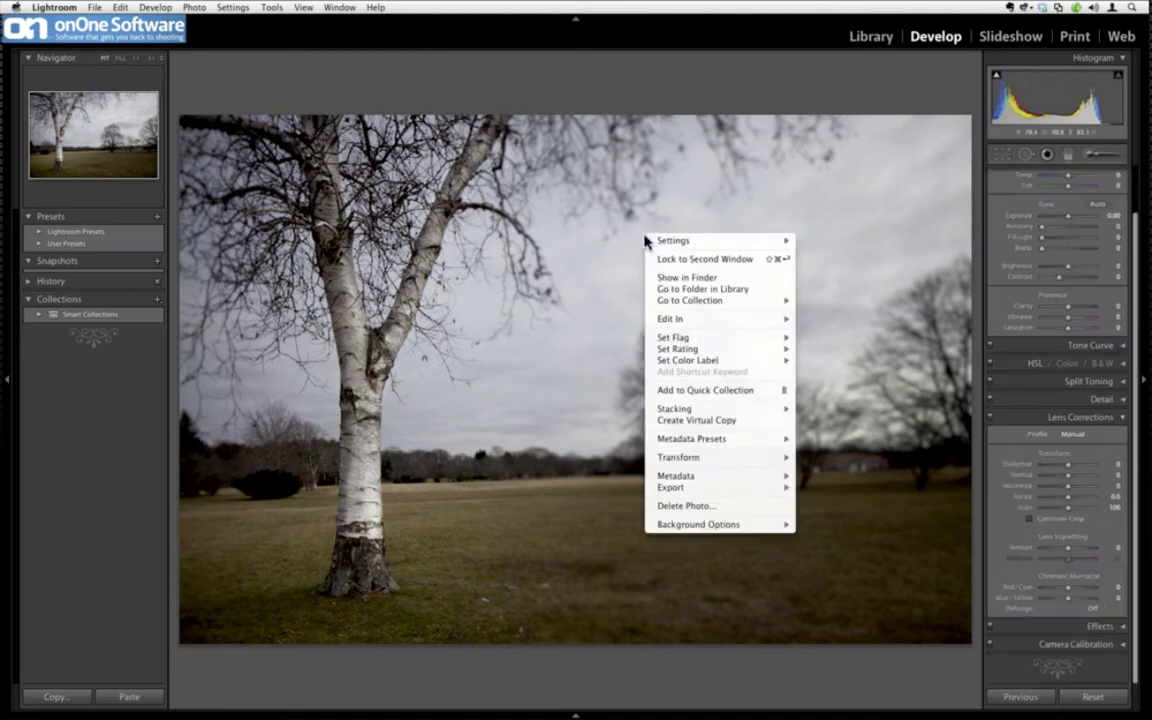
{"action": "mouse_move", "coordinate": [695, 363]}
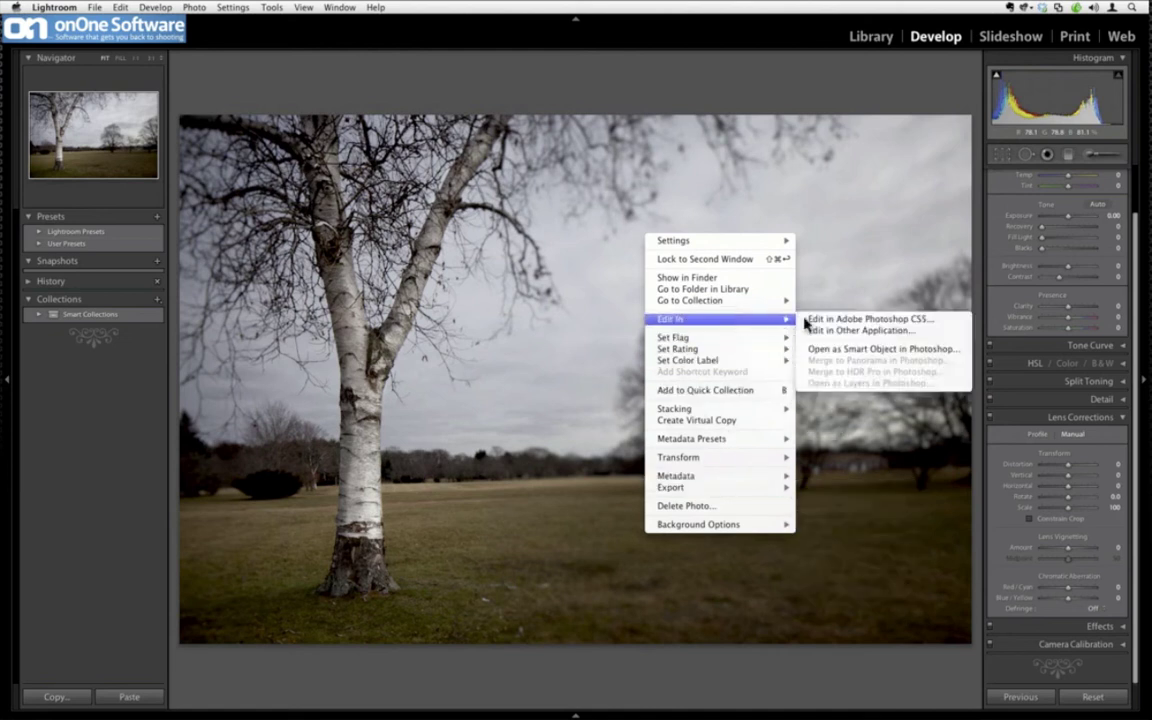
{"action": "left_click", "coordinate": [818, 321]}
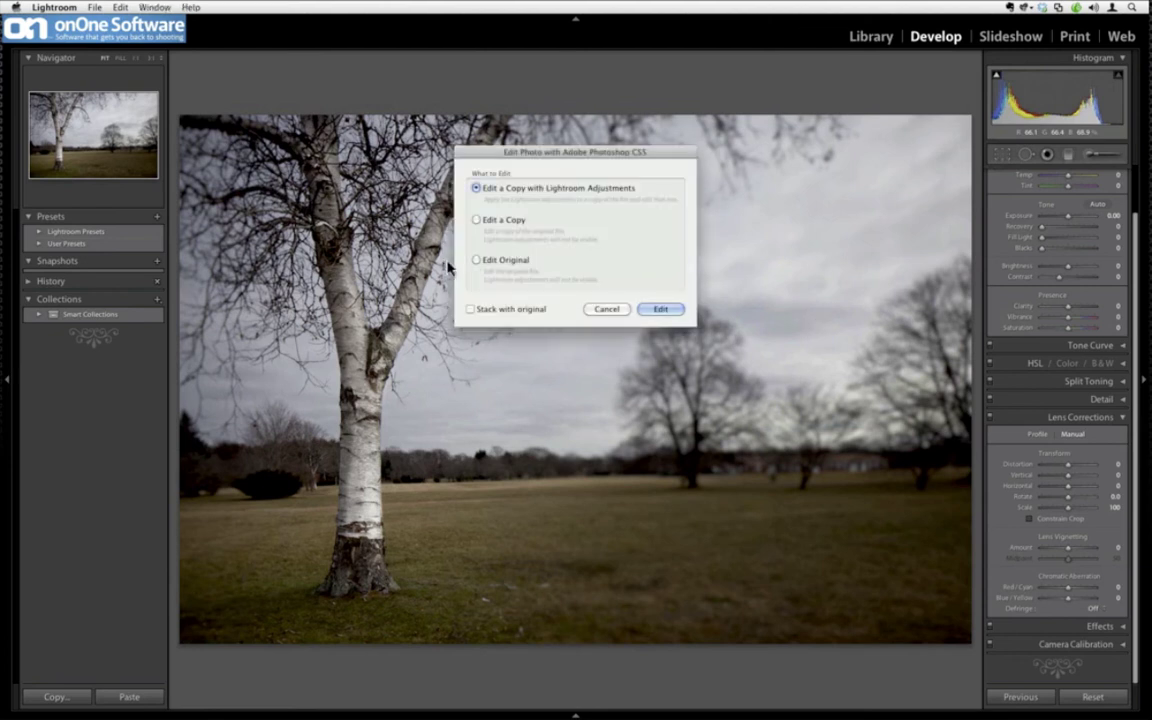
{"action": "left_click", "coordinate": [657, 312]}
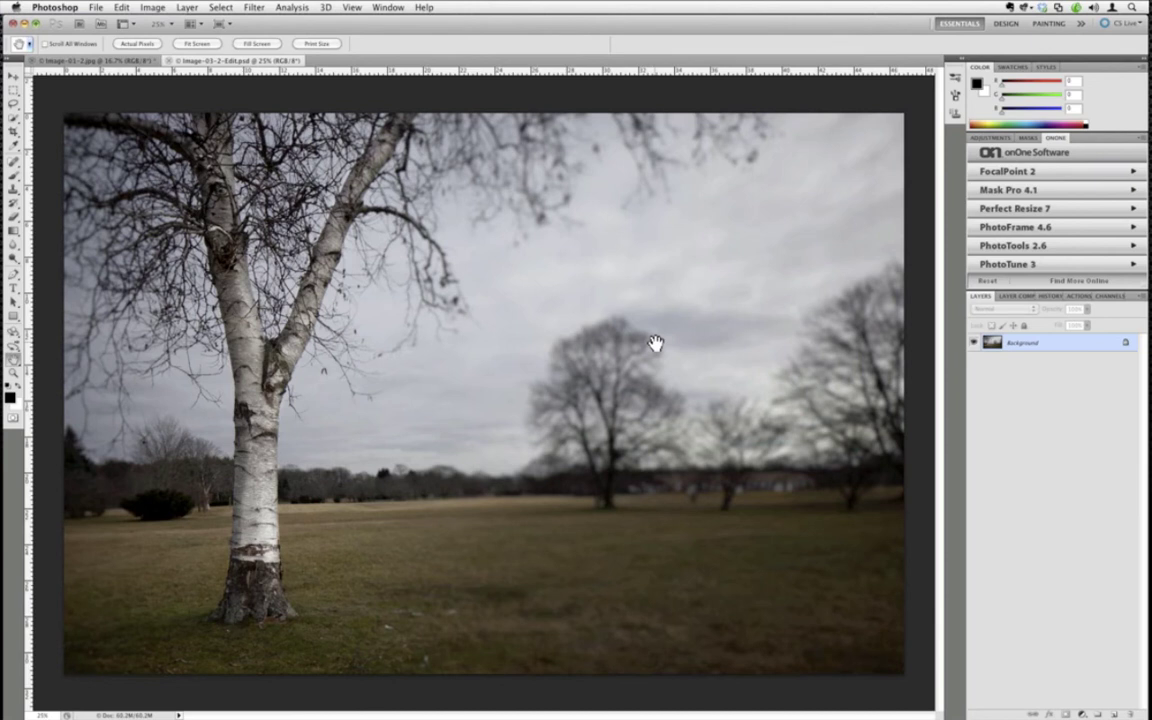
- Open PhotoTools 2.6 Pro for the birch photo and add the Brush Lighter effect to the stack
{"action": "left_click", "coordinate": [1012, 248]}
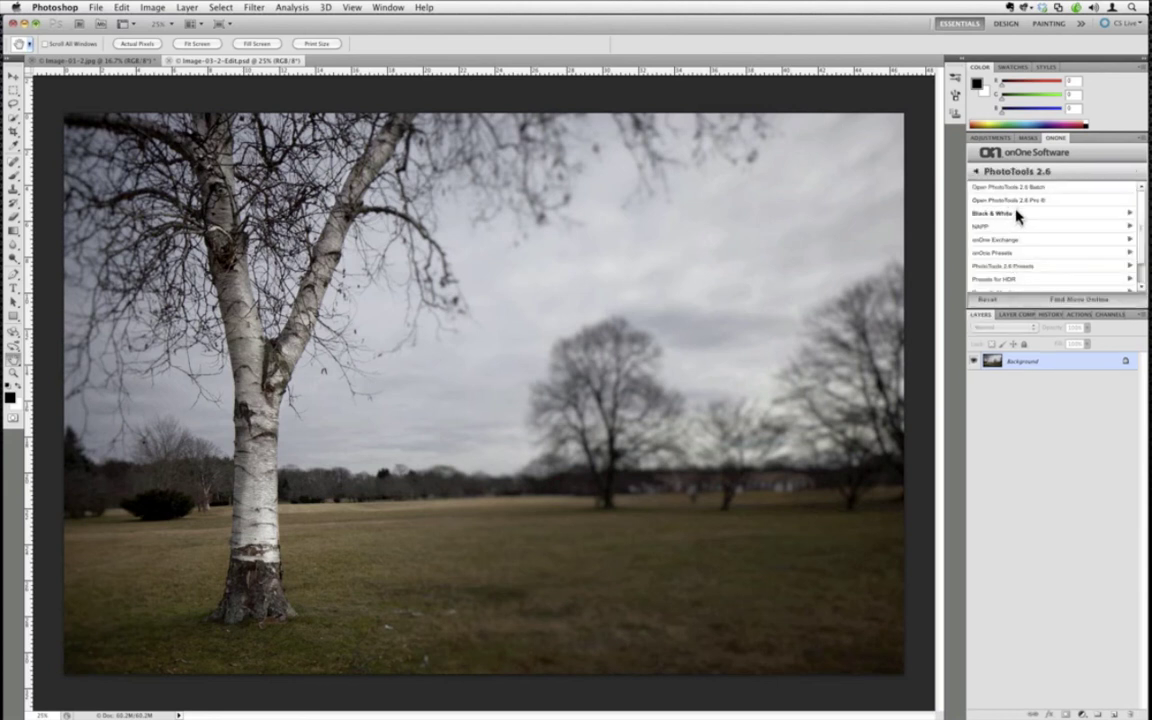
{"action": "left_click", "coordinate": [1019, 203]}
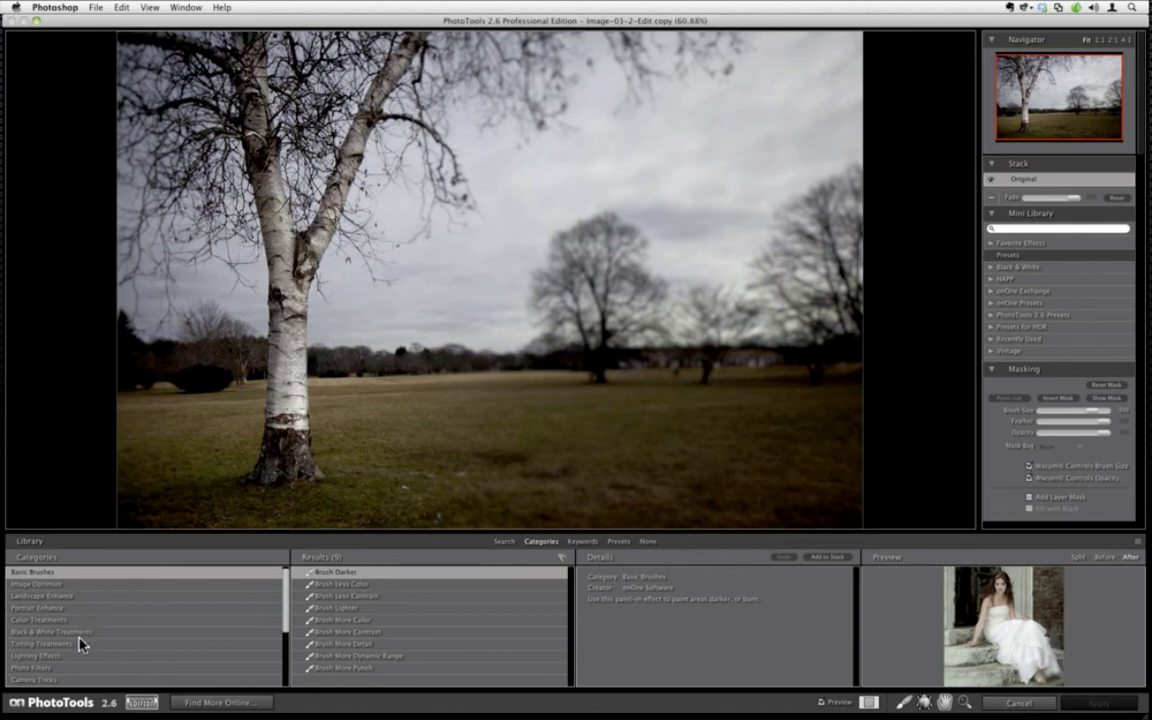
{"action": "left_click", "coordinate": [335, 608]}
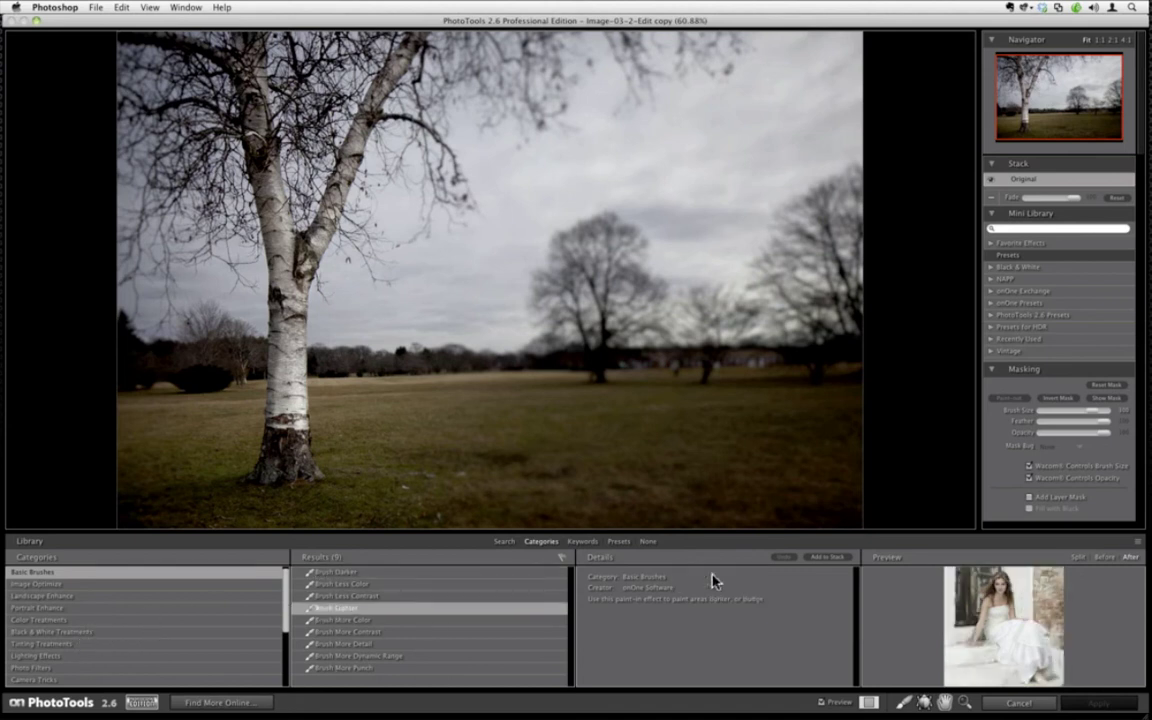
{"action": "left_click", "coordinate": [824, 559]}
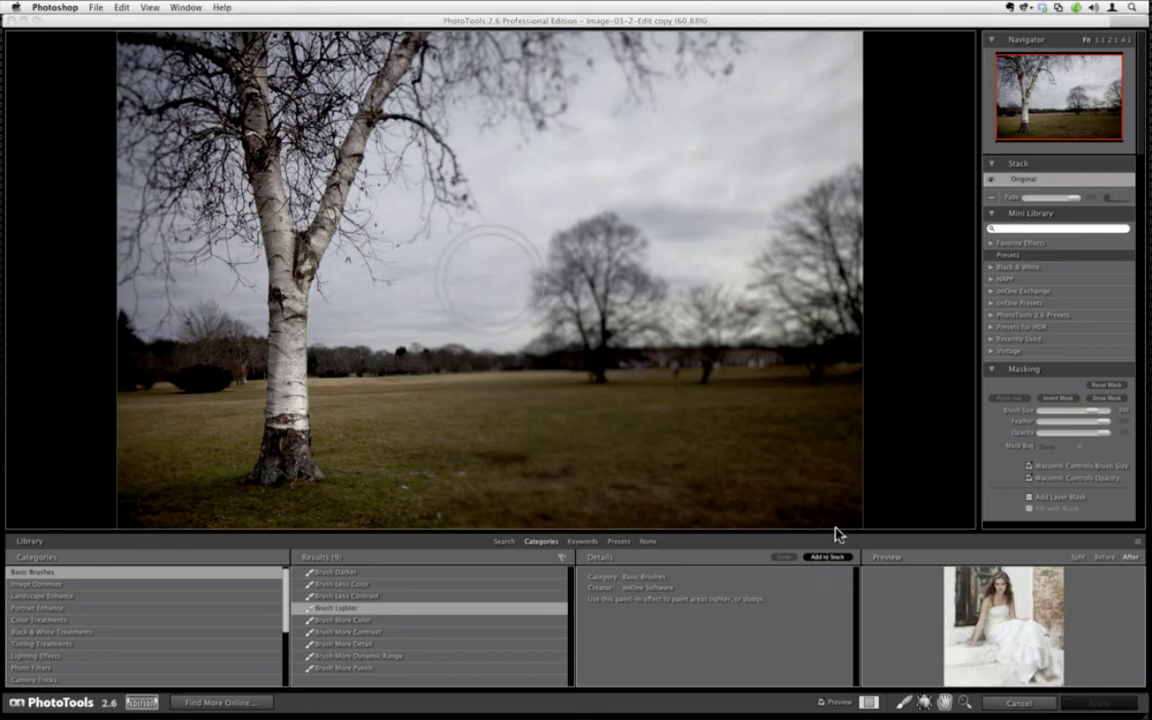
- Paint the Brush Lighter effect over the birch trunk, reduce the brush size, and cancel PhotoTools without applying
{"action": "mouse_move", "coordinate": [257, 349]}
{"action": "left_mouse_down"}
{"action": "mouse_move", "coordinate": [245, 346]}
{"action": "mouse_move", "coordinate": [267, 350]}
{"action": "mouse_move", "coordinate": [241, 346]}
{"action": "mouse_move", "coordinate": [267, 357]}
{"action": "mouse_move", "coordinate": [243, 338]}
{"action": "mouse_move", "coordinate": [290, 351]}
{"action": "mouse_move", "coordinate": [250, 345]}
{"action": "mouse_move", "coordinate": [288, 362]}
{"action": "mouse_move", "coordinate": [250, 308]}
{"action": "mouse_move", "coordinate": [285, 341]}
{"action": "mouse_move", "coordinate": [250, 318]}
{"action": "mouse_move", "coordinate": [272, 390]}
{"action": "mouse_move", "coordinate": [244, 335]}
{"action": "mouse_move", "coordinate": [265, 236]}
{"action": "mouse_move", "coordinate": [288, 248]}
{"action": "mouse_move", "coordinate": [293, 282]}
{"action": "left_mouse_up"}
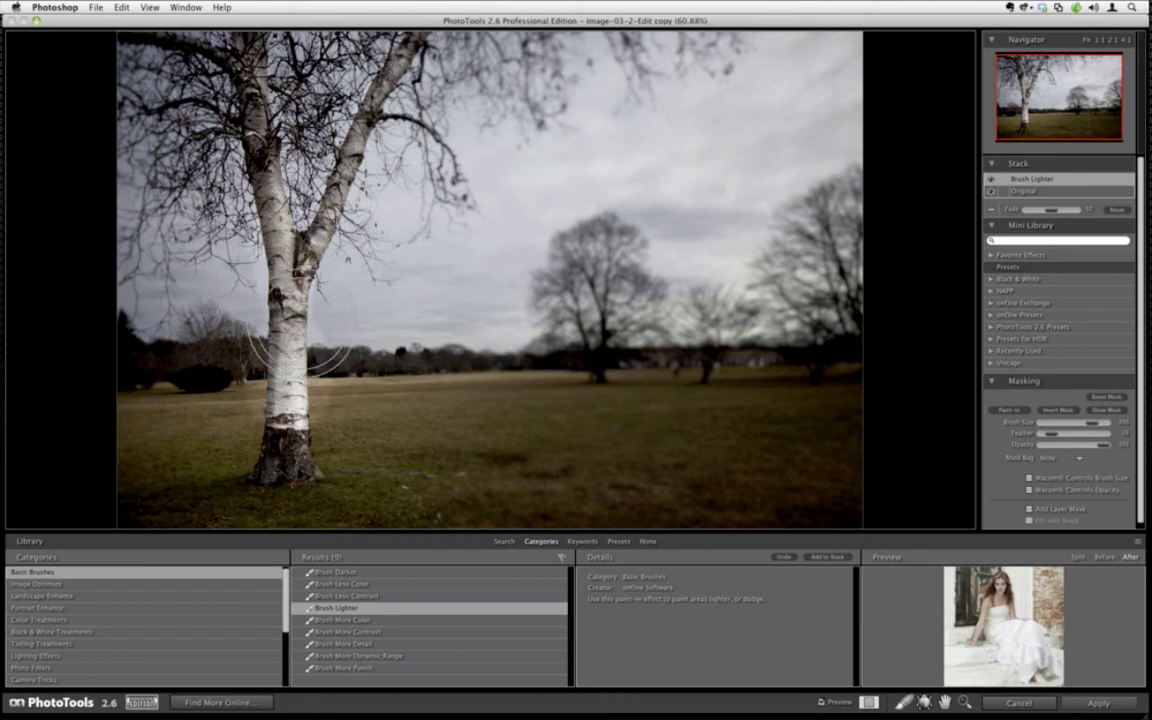
{"action": "key", "text": "bracketleft"}
{"action": "key", "text": "bracketleft"}
{"action": "key", "text": "bracketleft"}
{"action": "key", "text": "bracketleft"}
{"action": "key", "text": "bracketleft"}
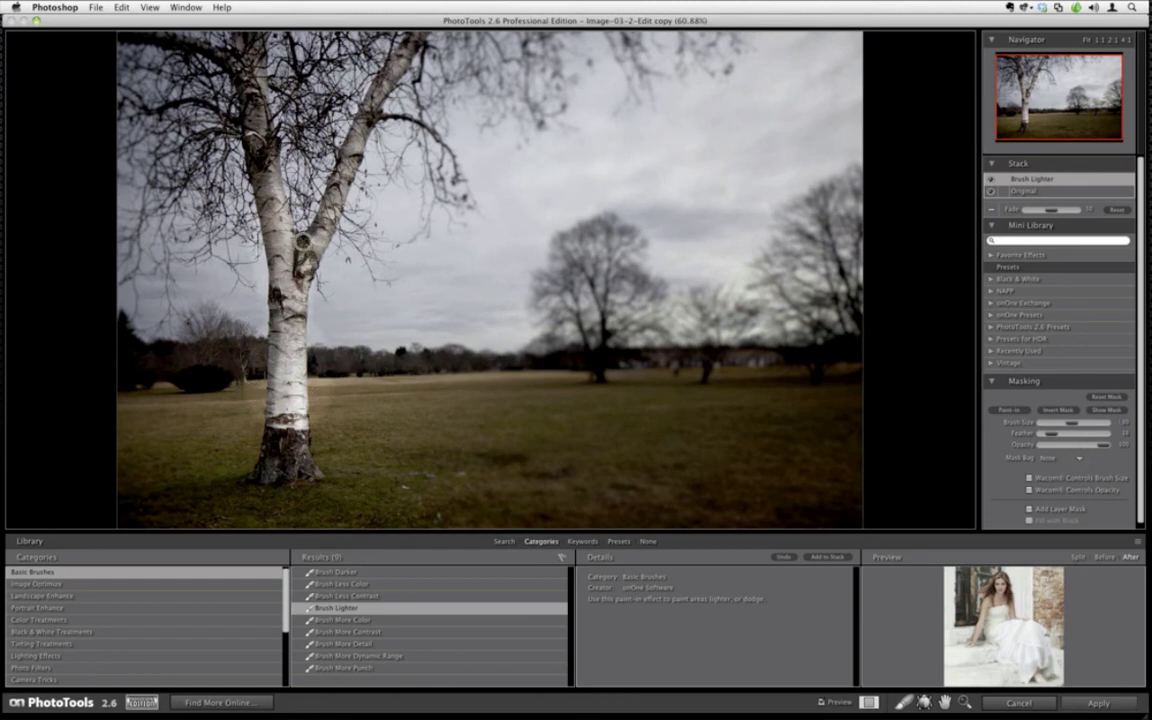
{"action": "left_click", "coordinate": [1003, 704]}
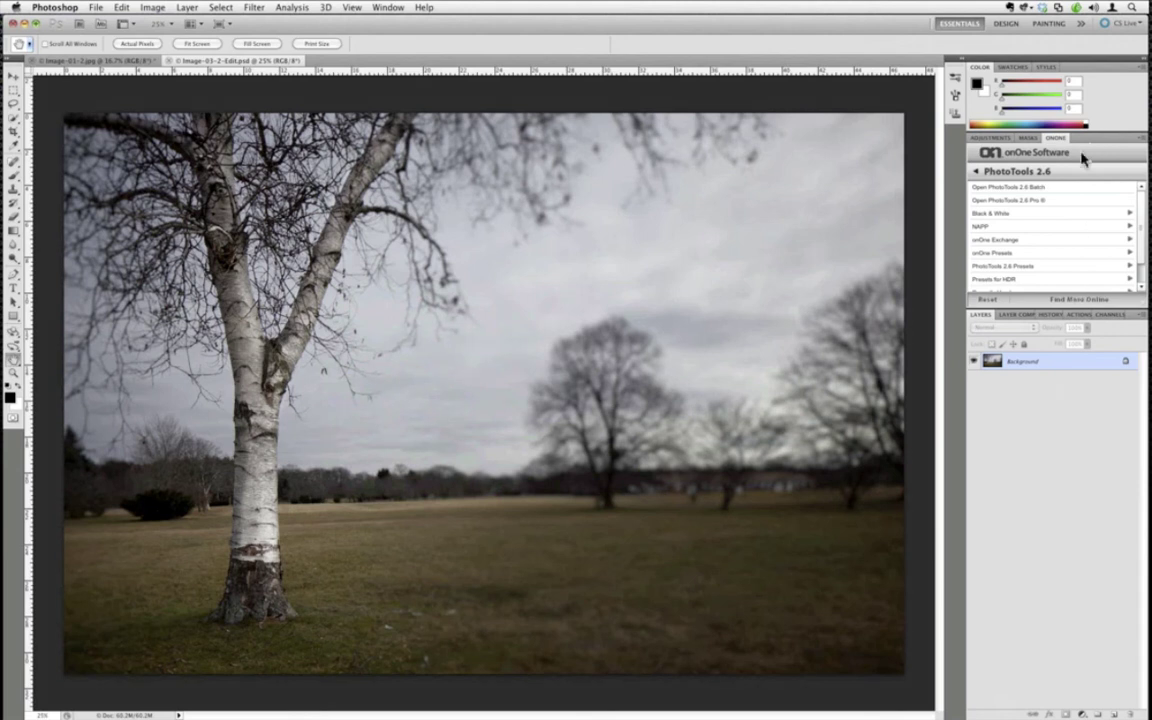
{"action": "left_click", "coordinate": [1046, 173]}
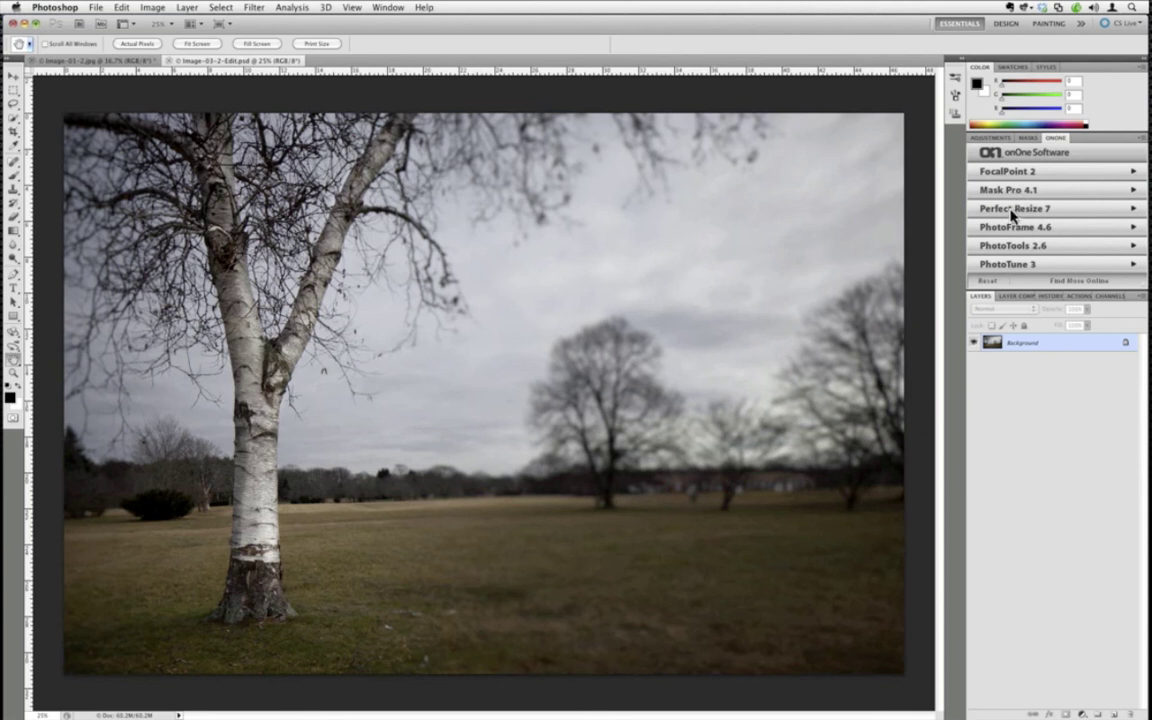
{"action": "left_click", "coordinate": [1016, 245]}
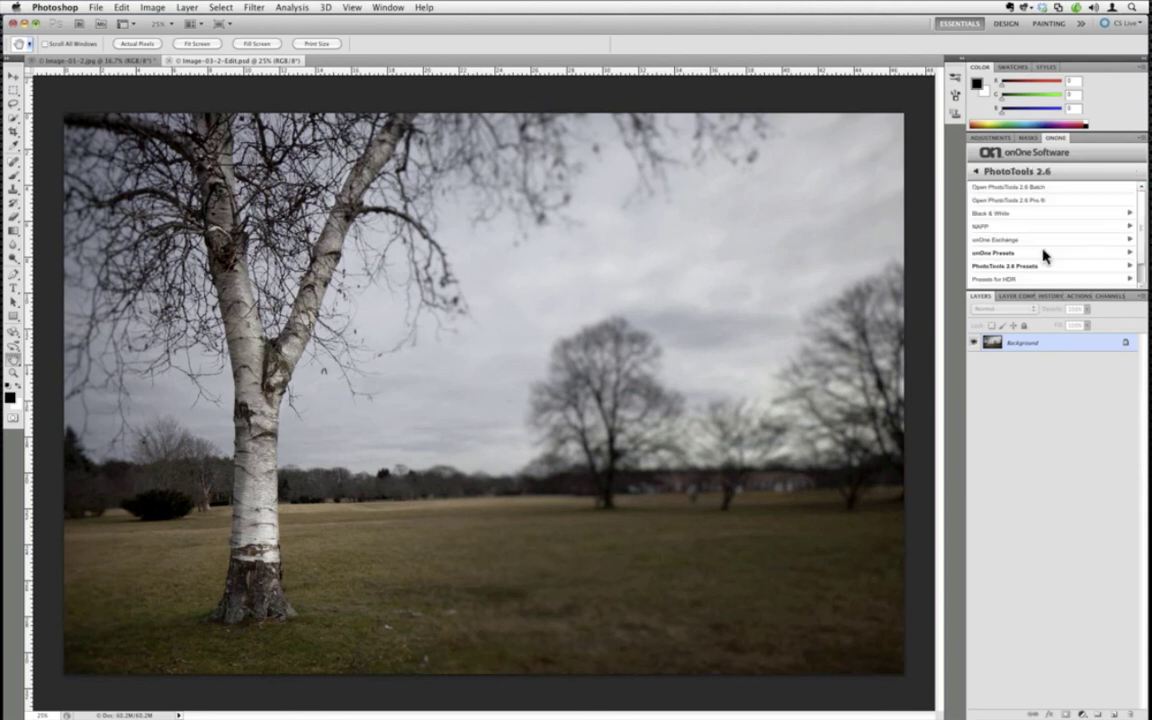
{"action": "left_click", "coordinate": [1013, 177]}
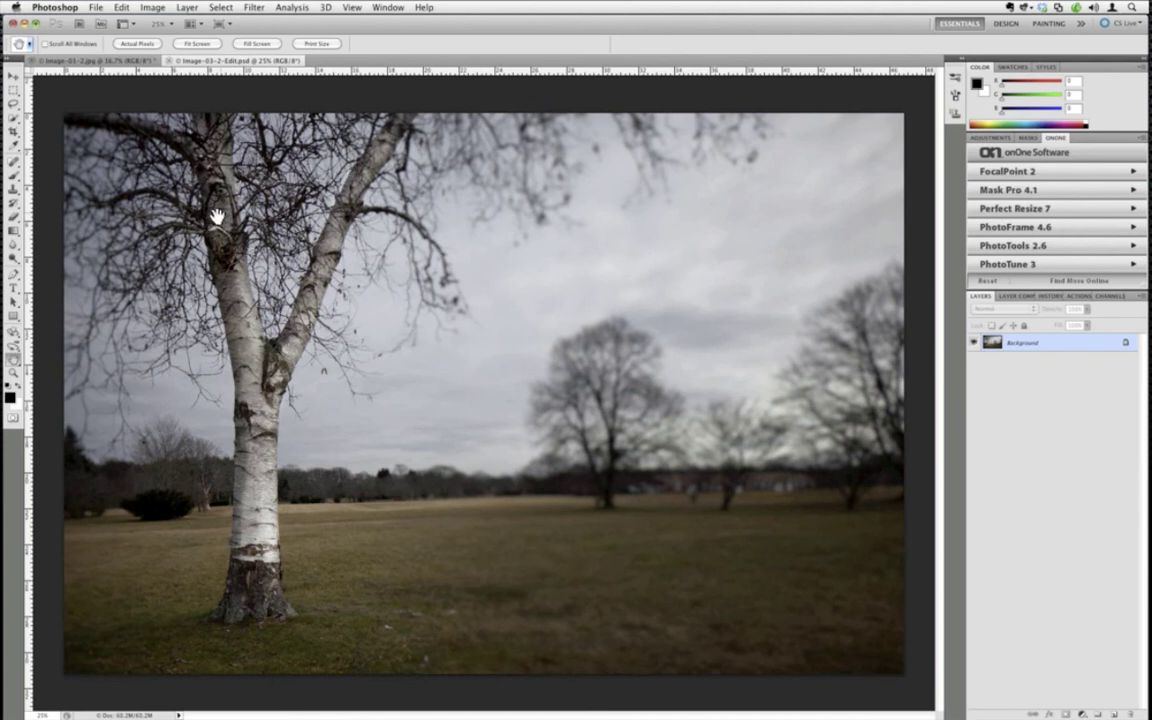
- Close Image-03-2-Edit.psd and Image-01-2.jpg in Photoshop without saving changes
{"action": "left_click", "coordinate": [12, 22]}
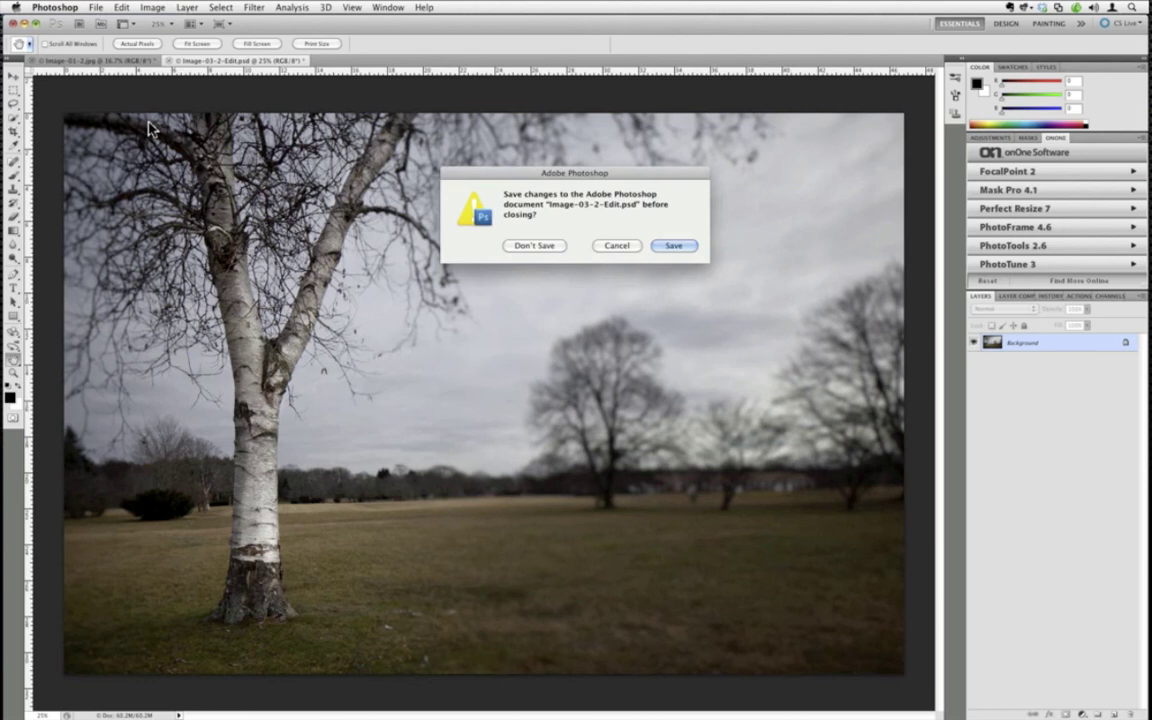
{"action": "left_click", "coordinate": [521, 255]}
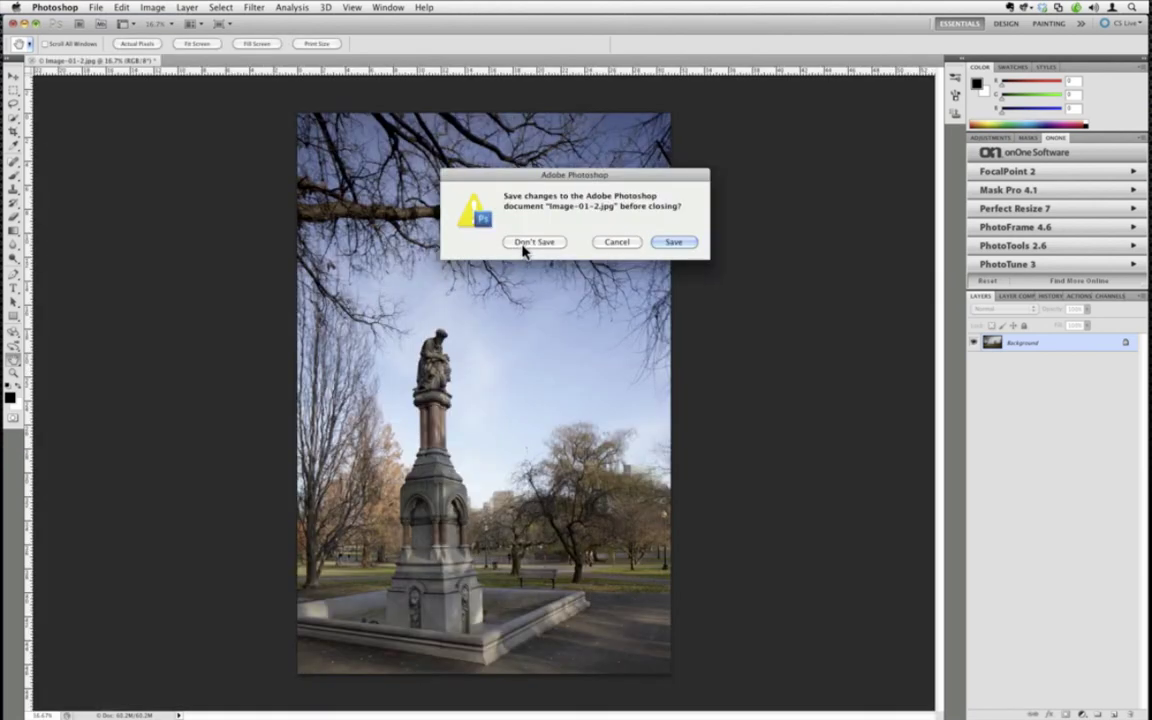
{"action": "left_click", "coordinate": [519, 249]}
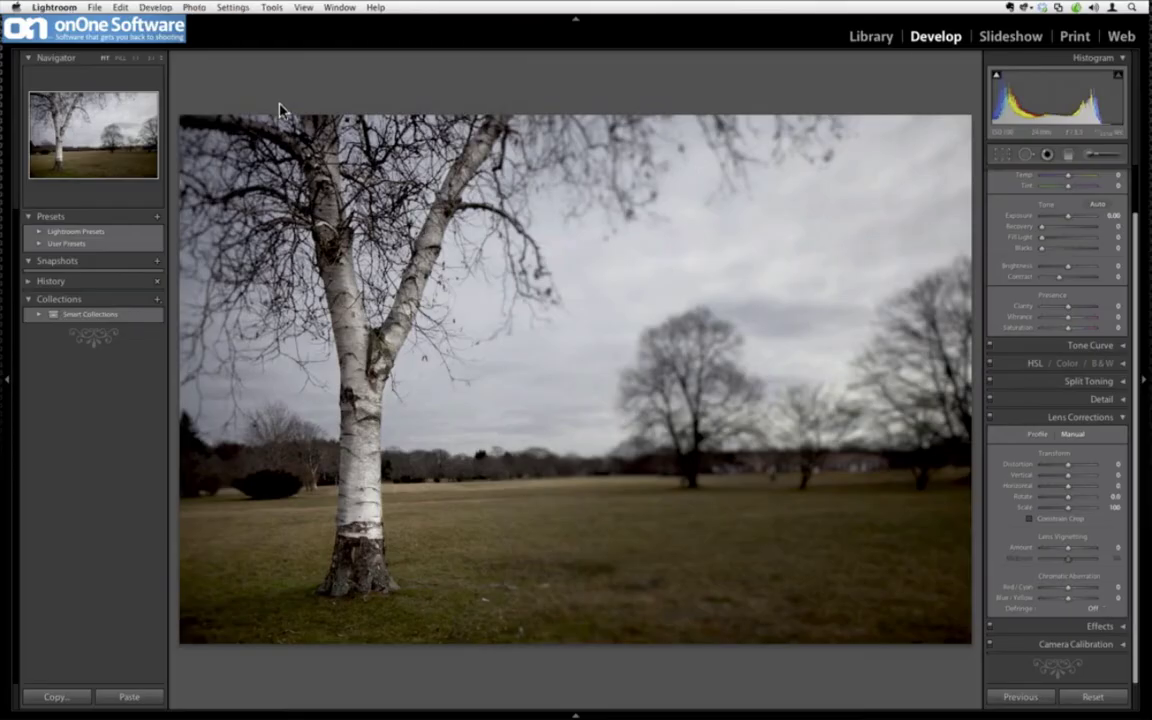
{"action": "right_click", "coordinate": [409, 276]}
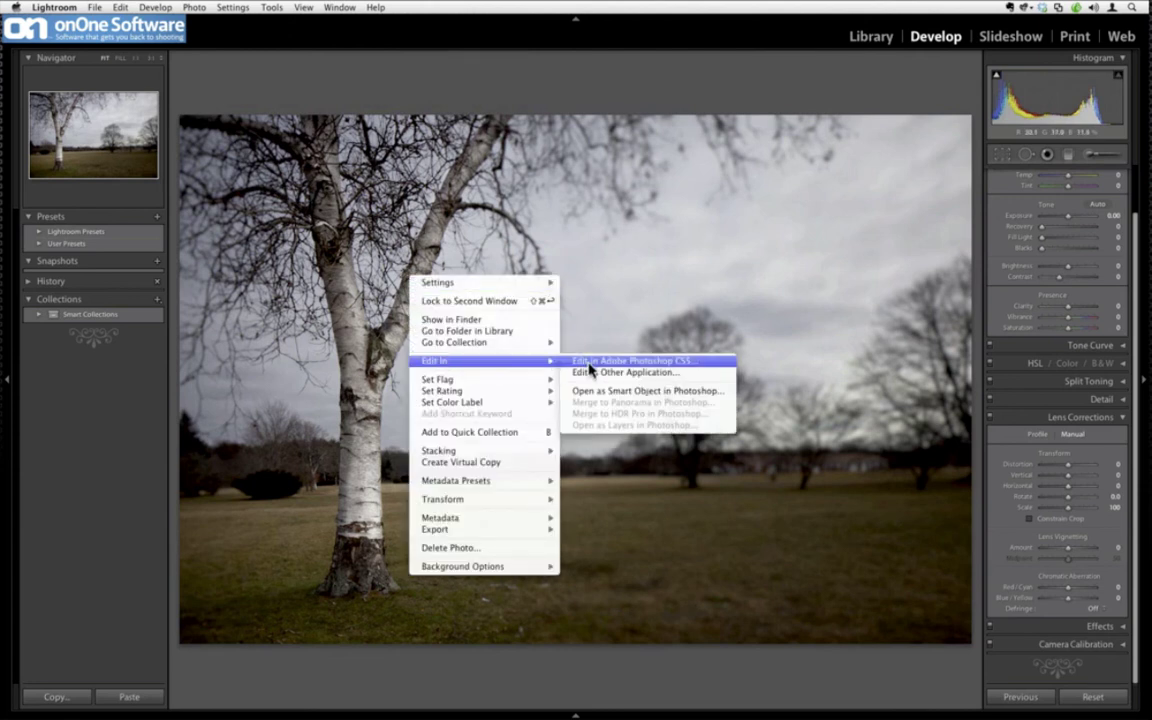
{"action": "left_click", "coordinate": [590, 368]}
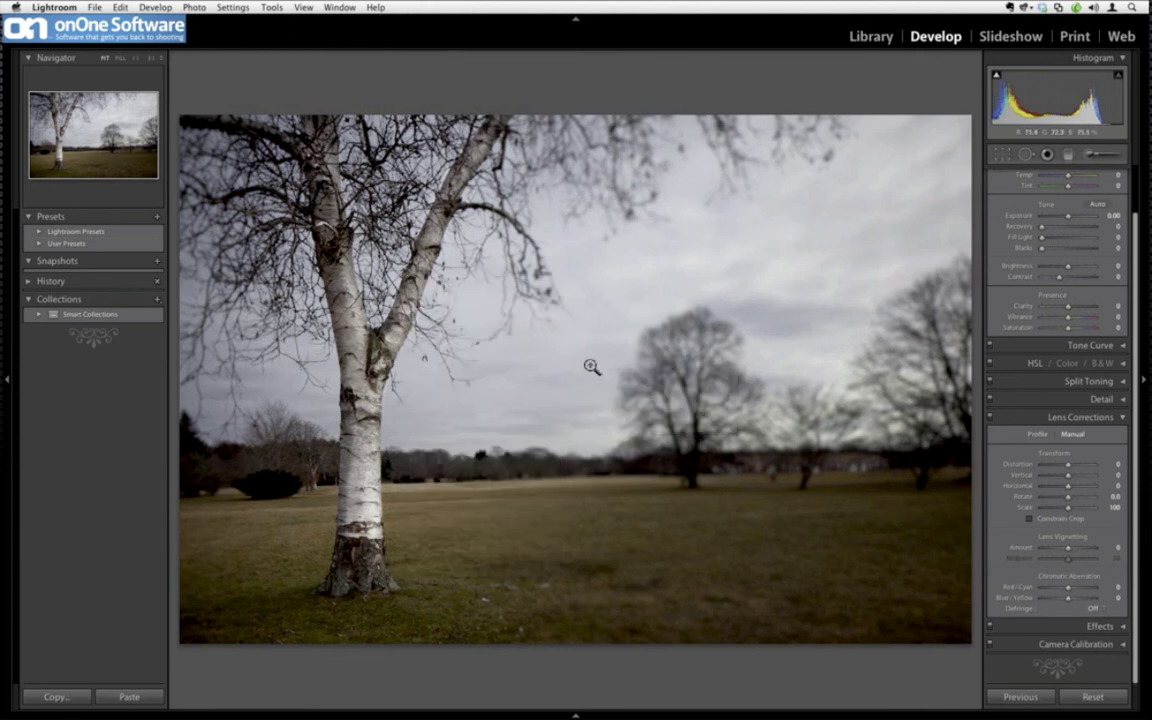
{"action": "left_click", "coordinate": [612, 314]}
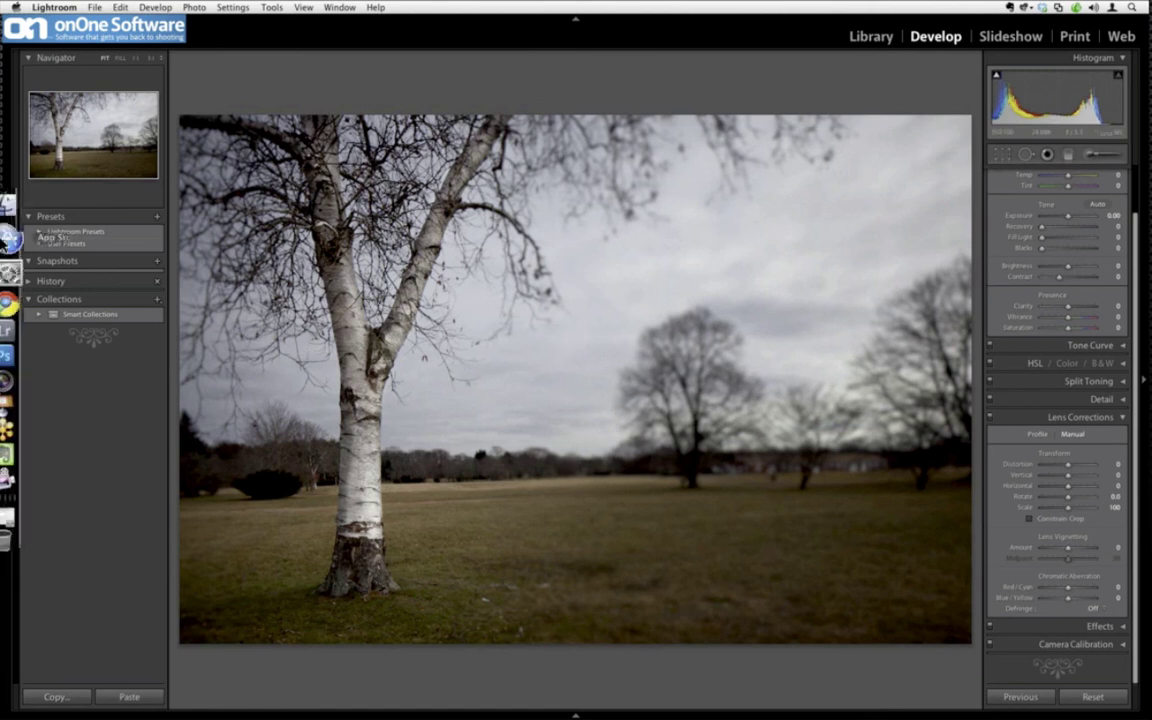
- Switch to Chrome, view the jflphotography.com home page, and return to Lightroom
{"action": "left_click", "coordinate": [6, 289]}
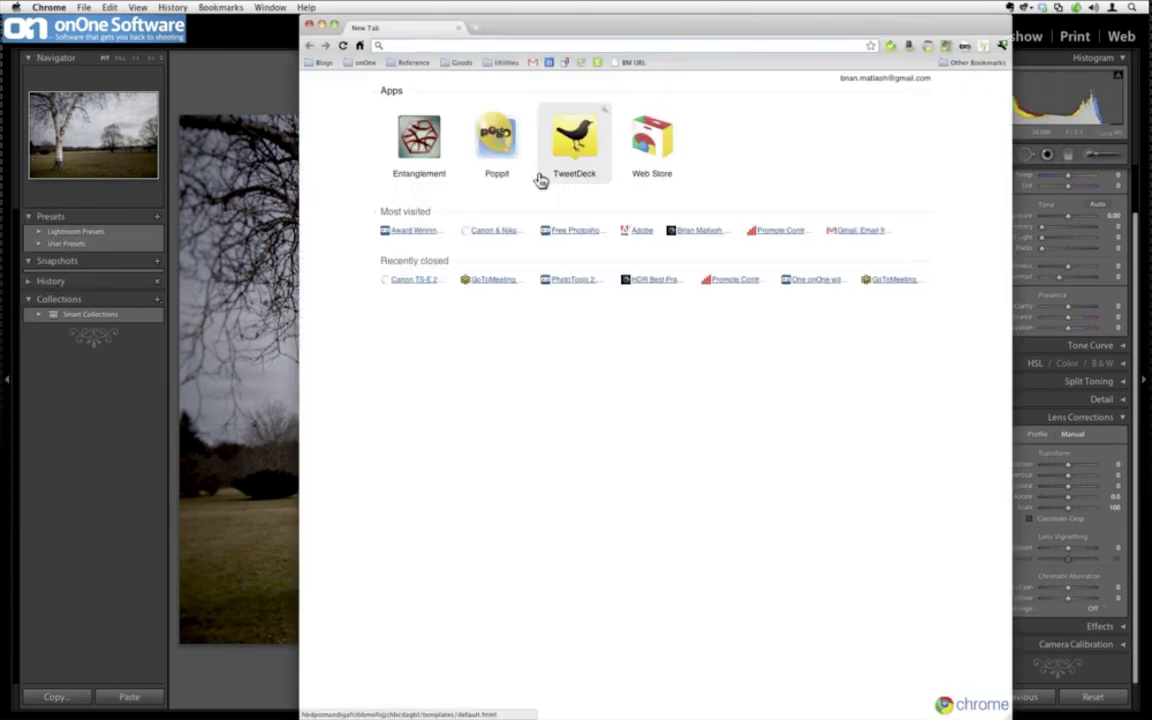
{"action": "type", "text": "jflphotography"}
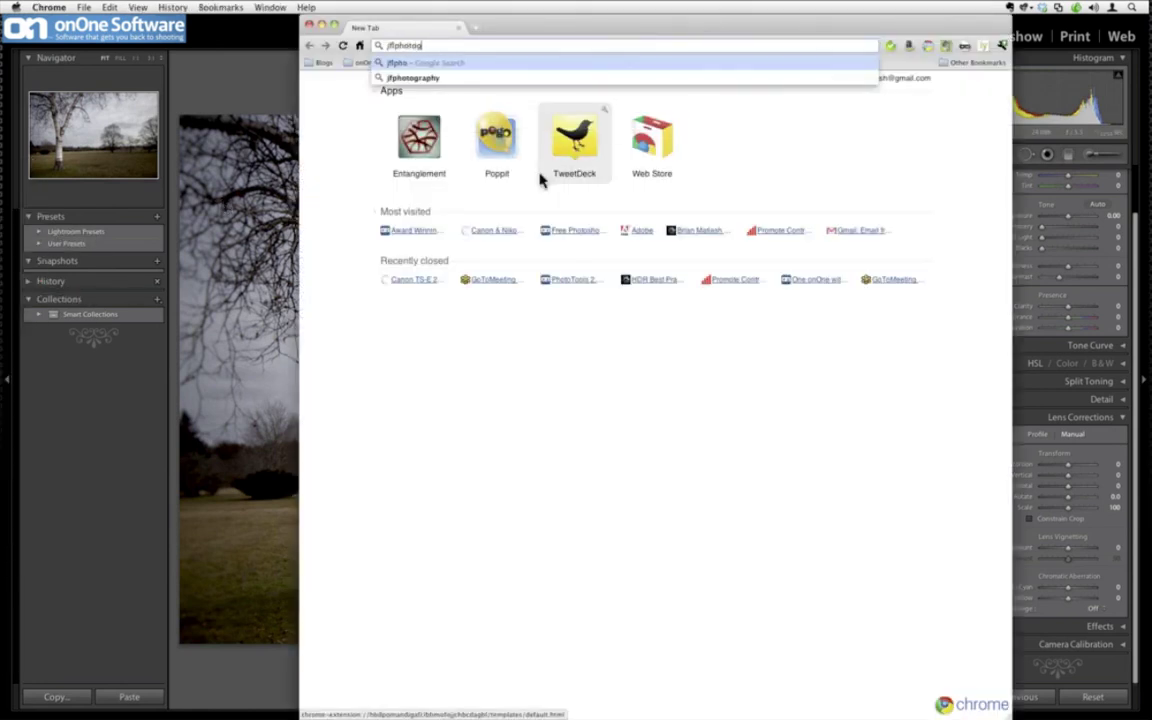
{"action": "type", "text": ".com"}
{"action": "key", "text": "Return"}
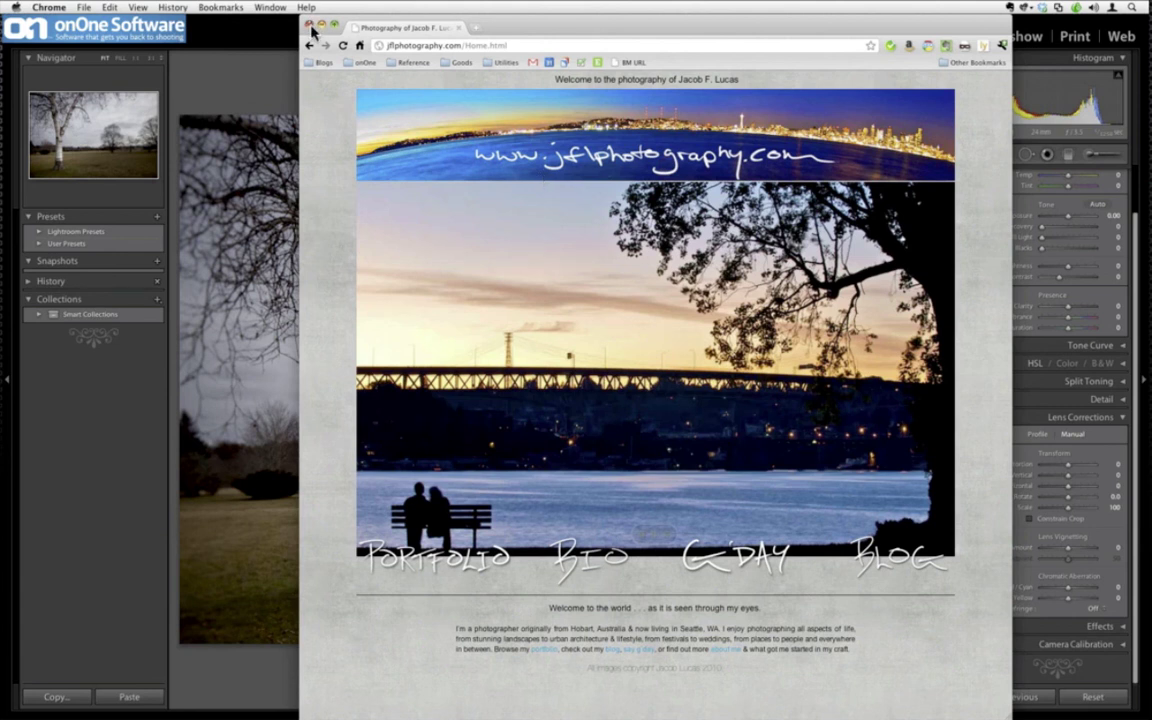
{"action": "key", "text": "super+h"}
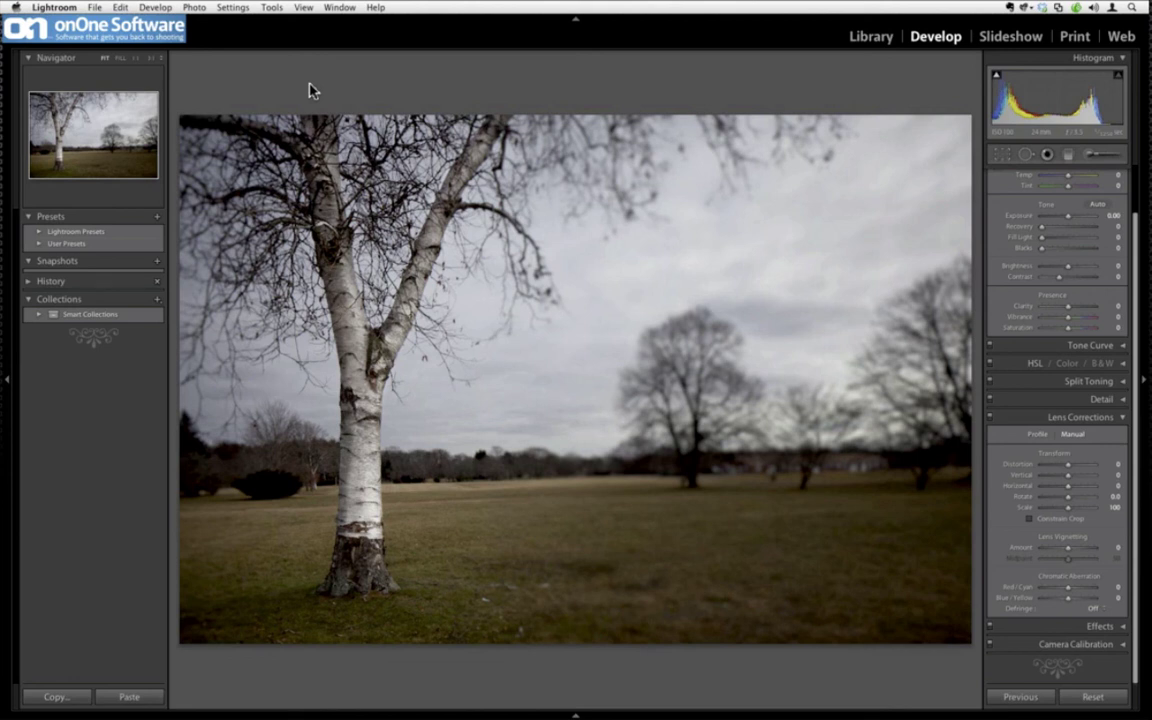
- Return to the photo grid of the Image03 folder in the Library and review the available Library commands
{"action": "key", "text": "e"}
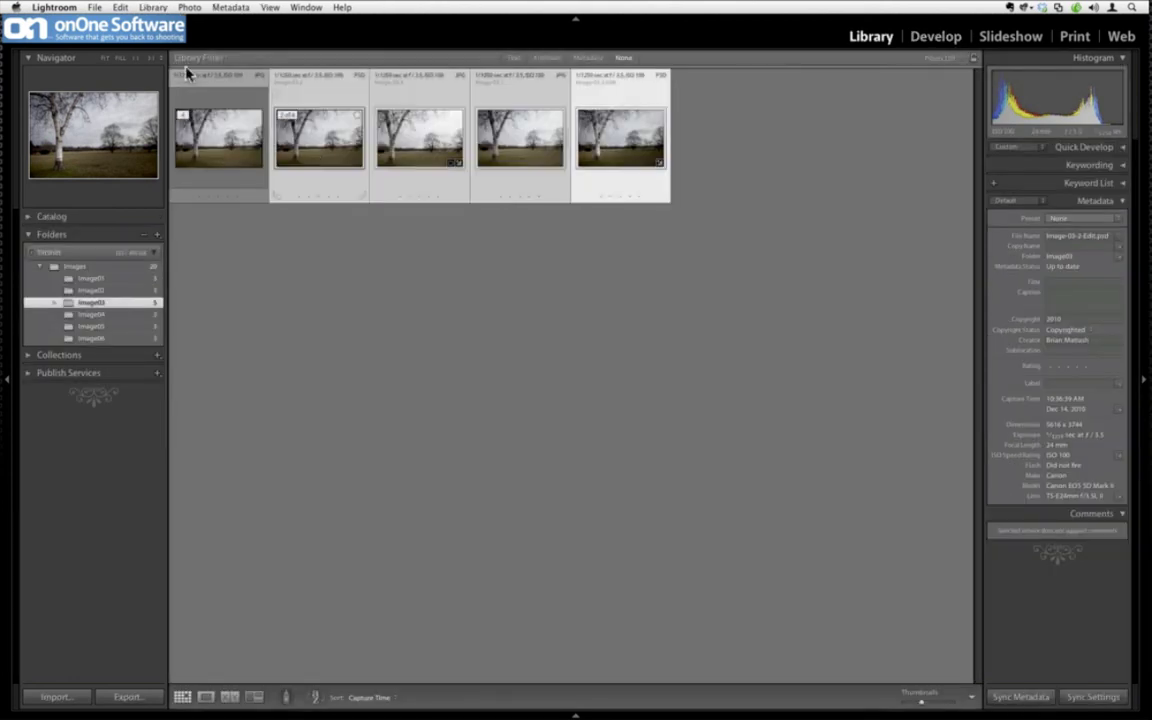
{"action": "left_click", "coordinate": [124, 7]}
{"action": "mouse_move", "coordinate": [160, 8]}
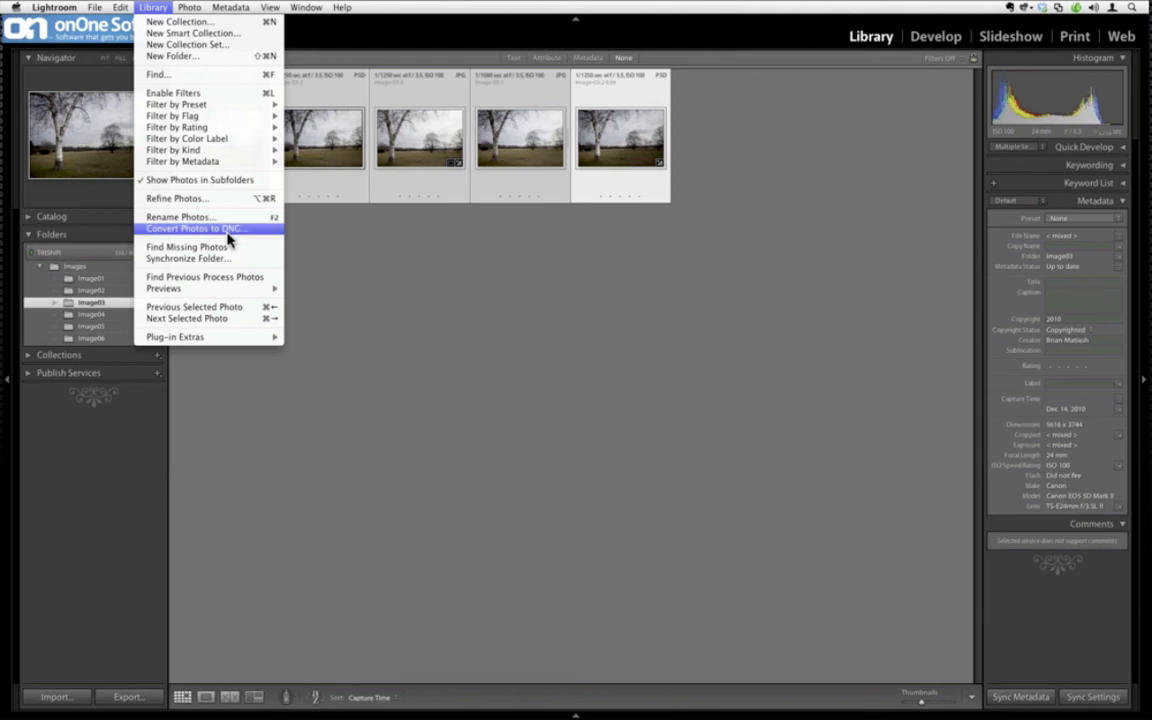
{"action": "left_click", "coordinate": [360, 280]}
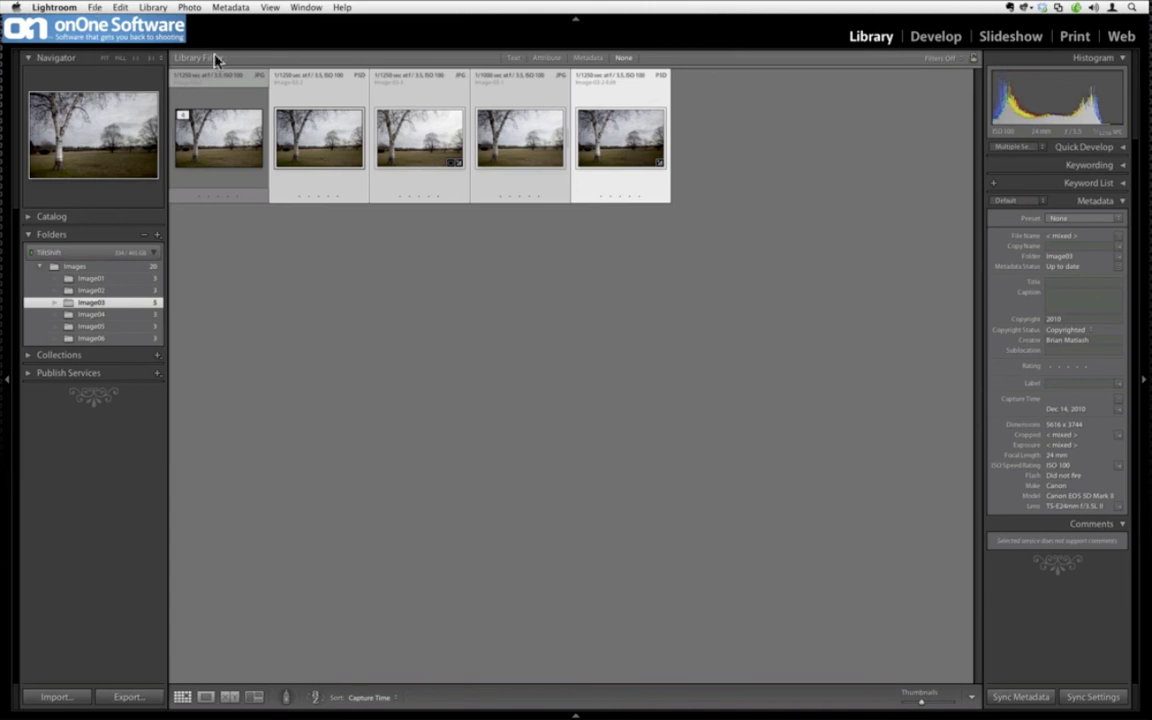
- Deselect the photos, open the export settings for the Image03 folder's photos, and choose ProPhoto RGB as the color space
{"action": "left_click", "coordinate": [524, 278]}
{"action": "right_click", "coordinate": [590, 144]}
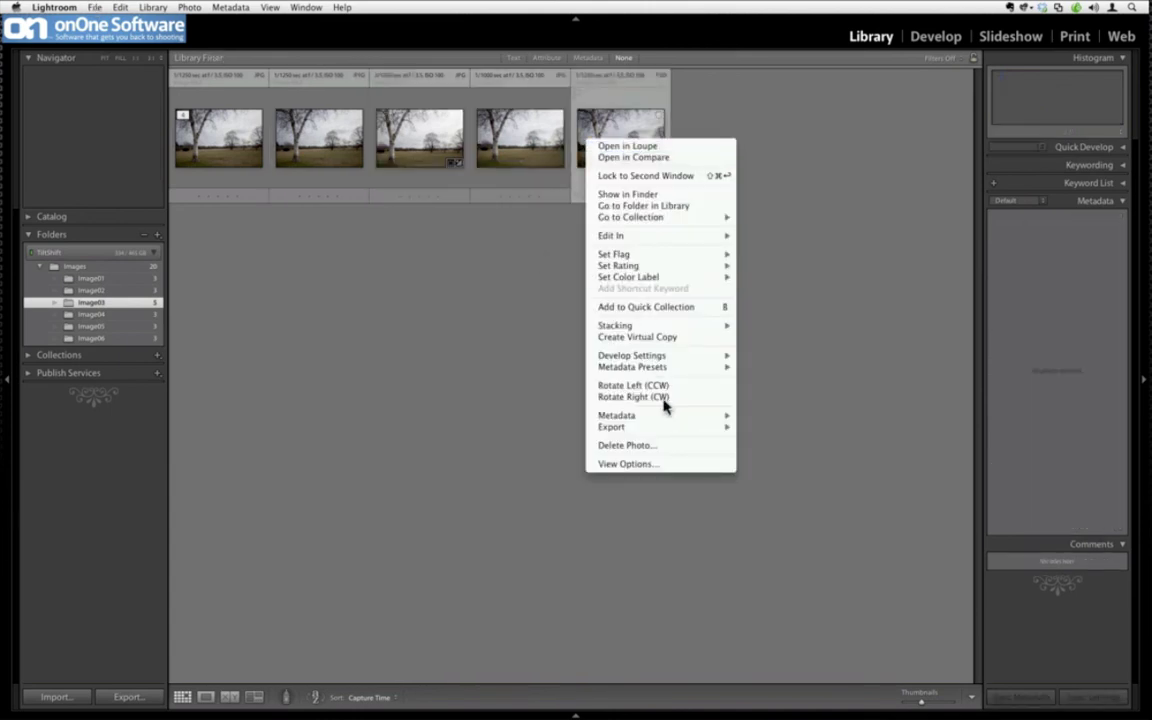
{"action": "mouse_move", "coordinate": [650, 427]}
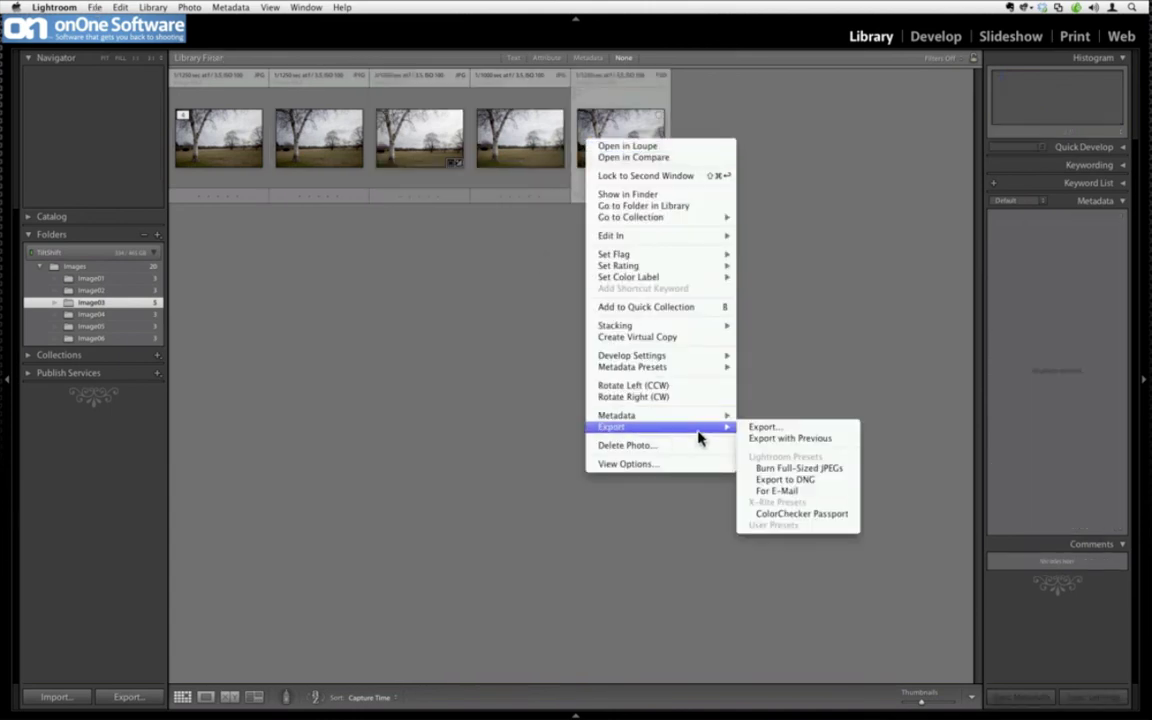
{"action": "left_click", "coordinate": [762, 435]}
{"action": "left_click", "coordinate": [621, 387]}
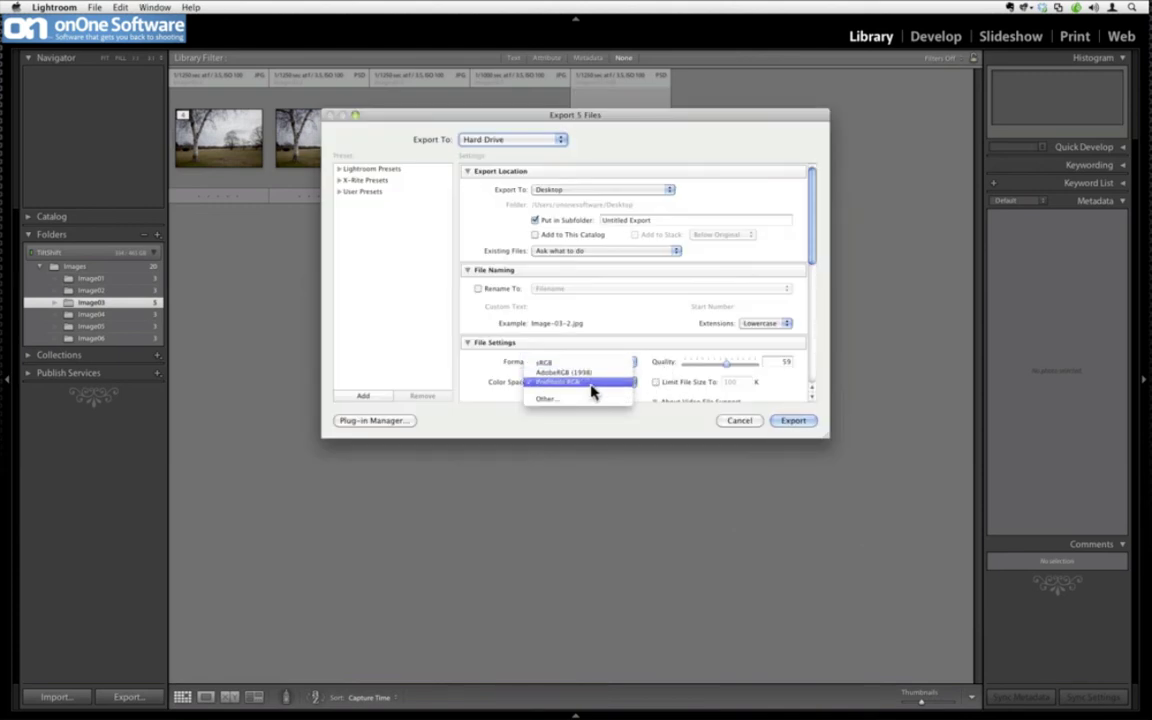
{"action": "left_click", "coordinate": [598, 382]}
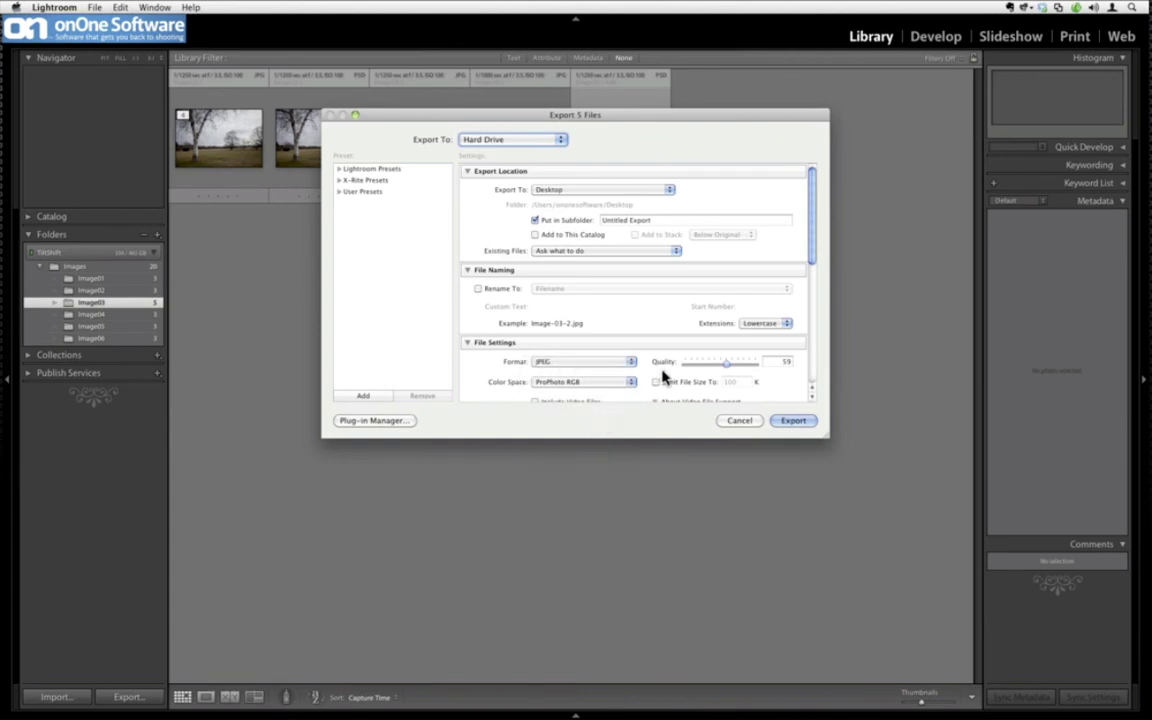
- Enlarge the export dialog, enable output sharpening for Screen at the Standard amount, and cancel the export
{"action": "scroll", "coordinate": [662, 376], "scroll_direction": "down", "scroll_amount": 6}
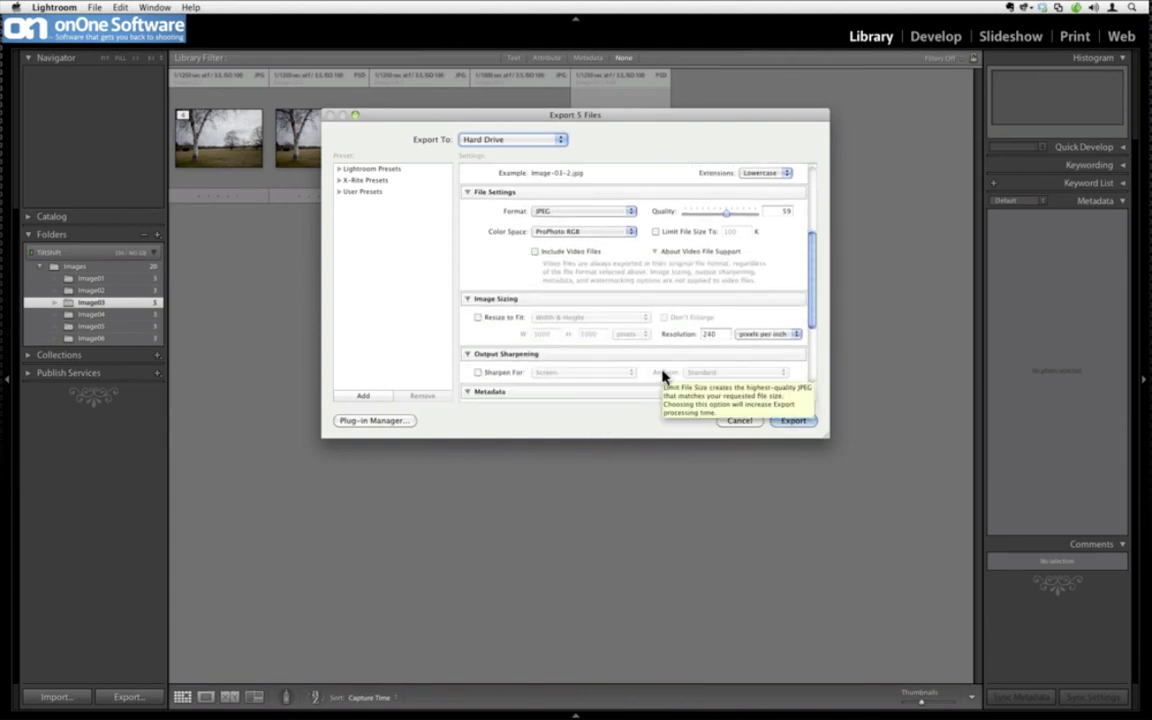
{"action": "scroll", "coordinate": [690, 398], "scroll_direction": "down", "scroll_amount": 2}
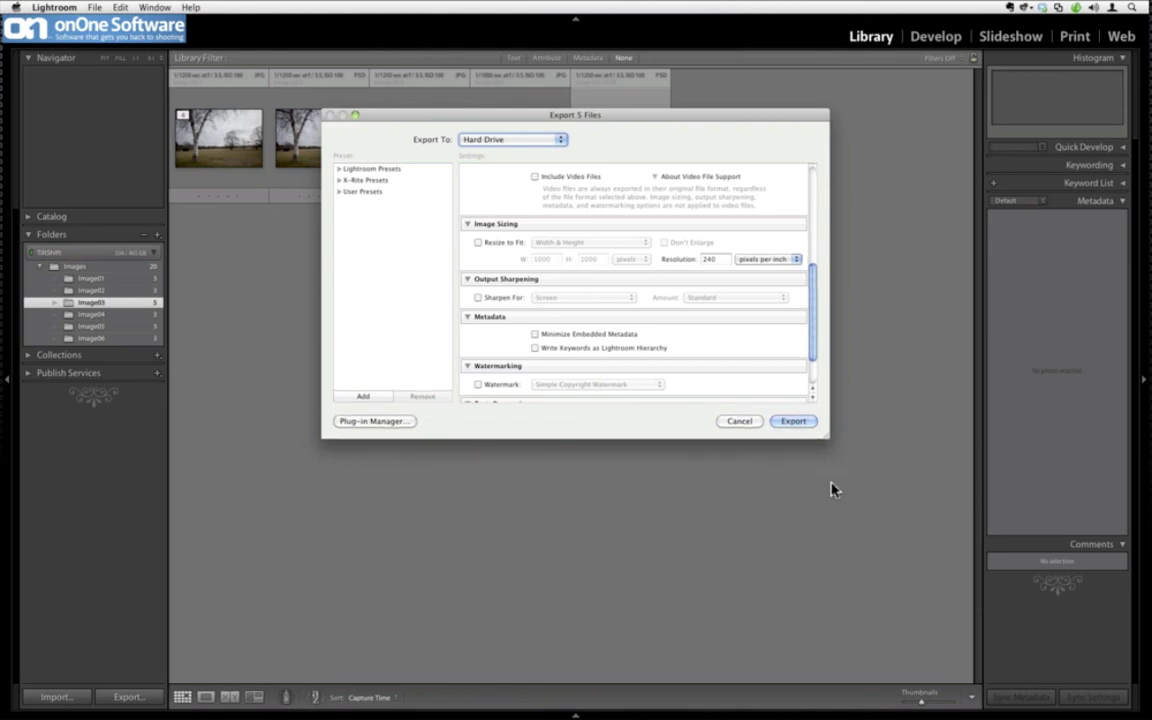
{"action": "left_click_drag", "start_coordinate": [826, 436], "coordinate": [826, 633]}
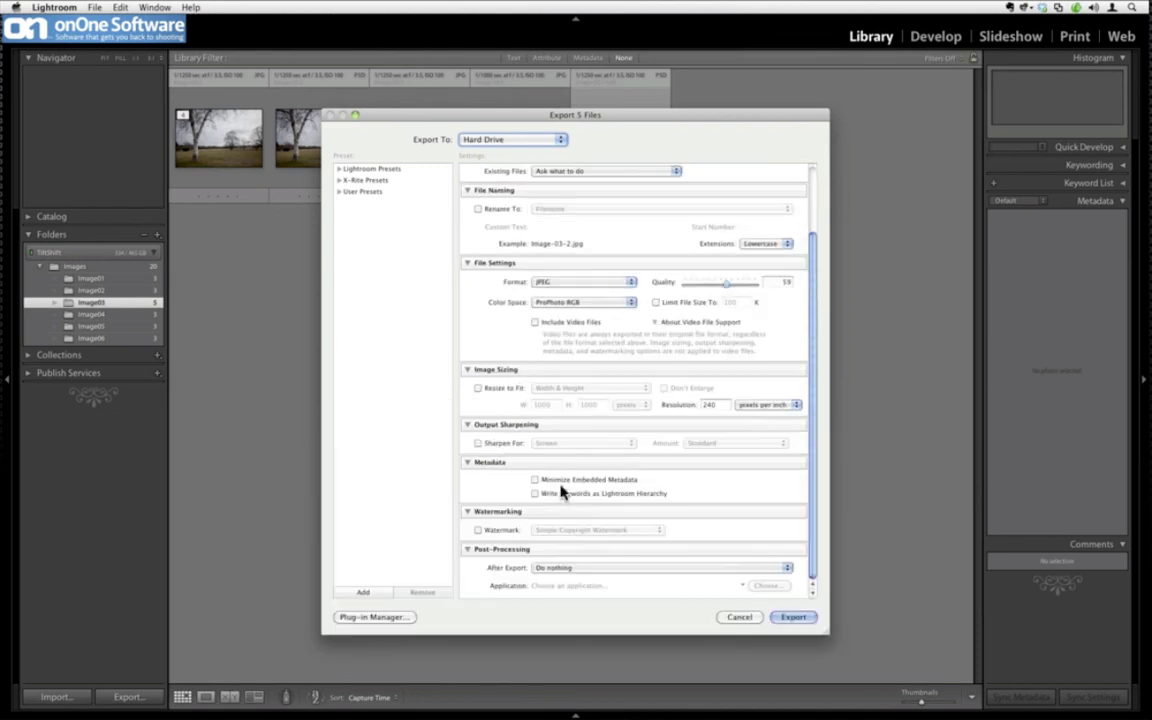
{"action": "left_click", "coordinate": [479, 443]}
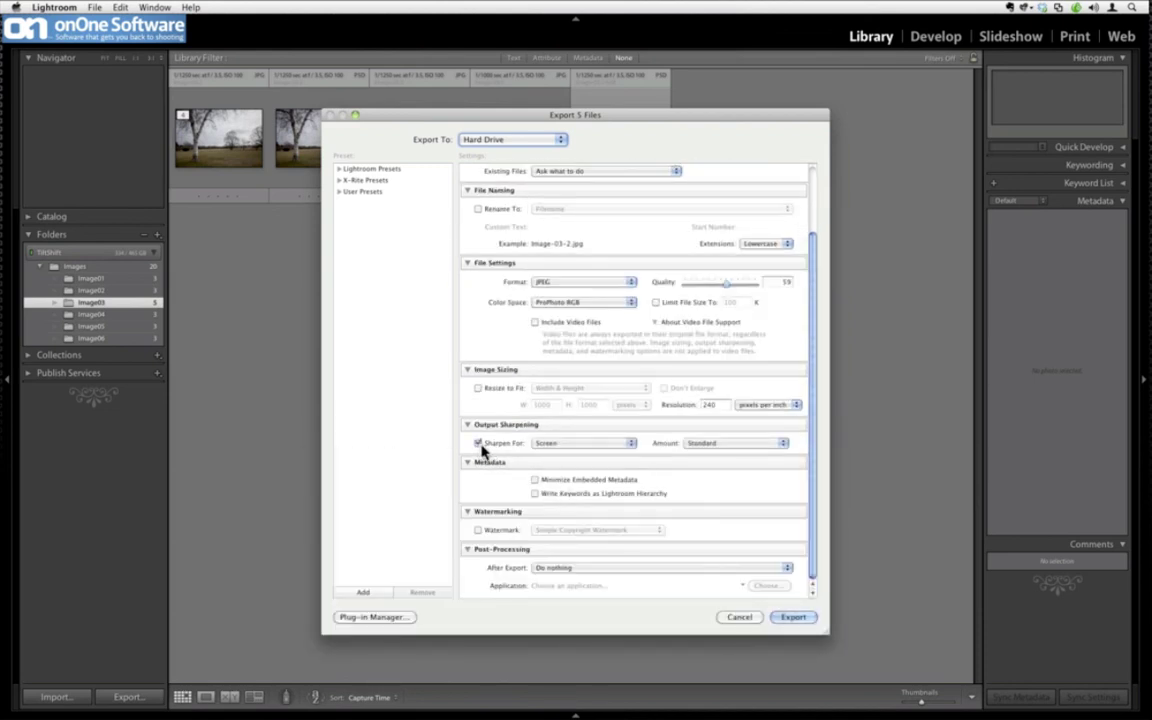
{"action": "left_click", "coordinate": [556, 446]}
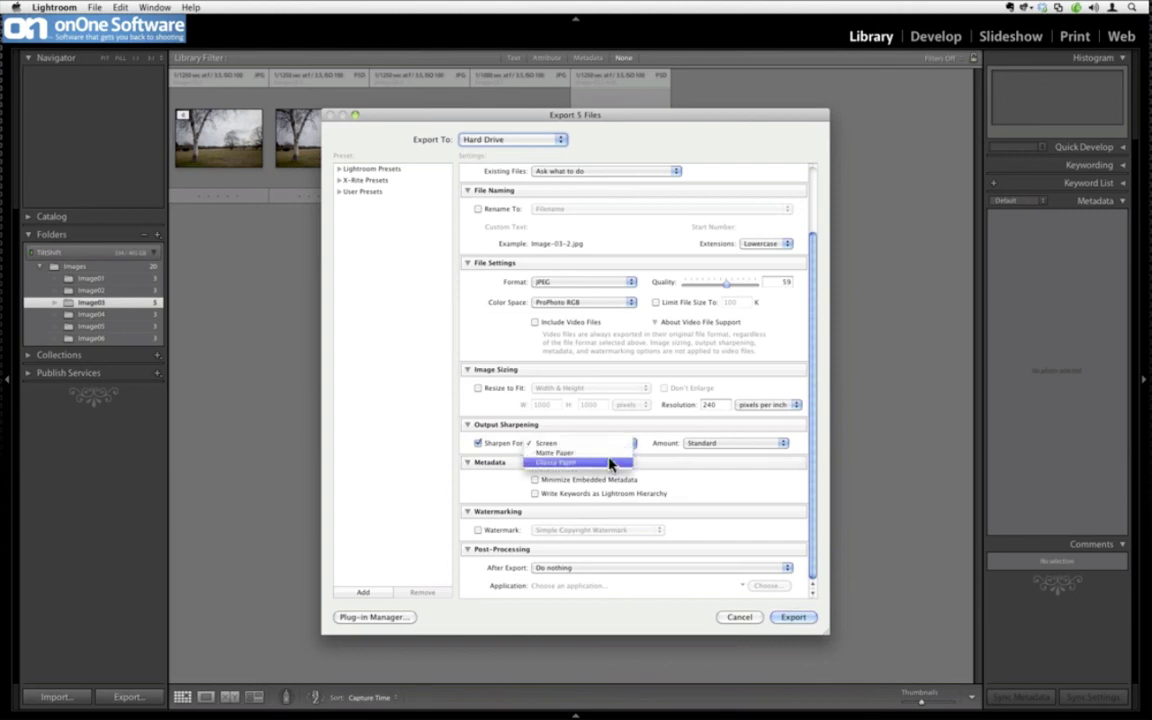
{"action": "left_click", "coordinate": [549, 446]}
{"action": "left_click", "coordinate": [715, 445]}
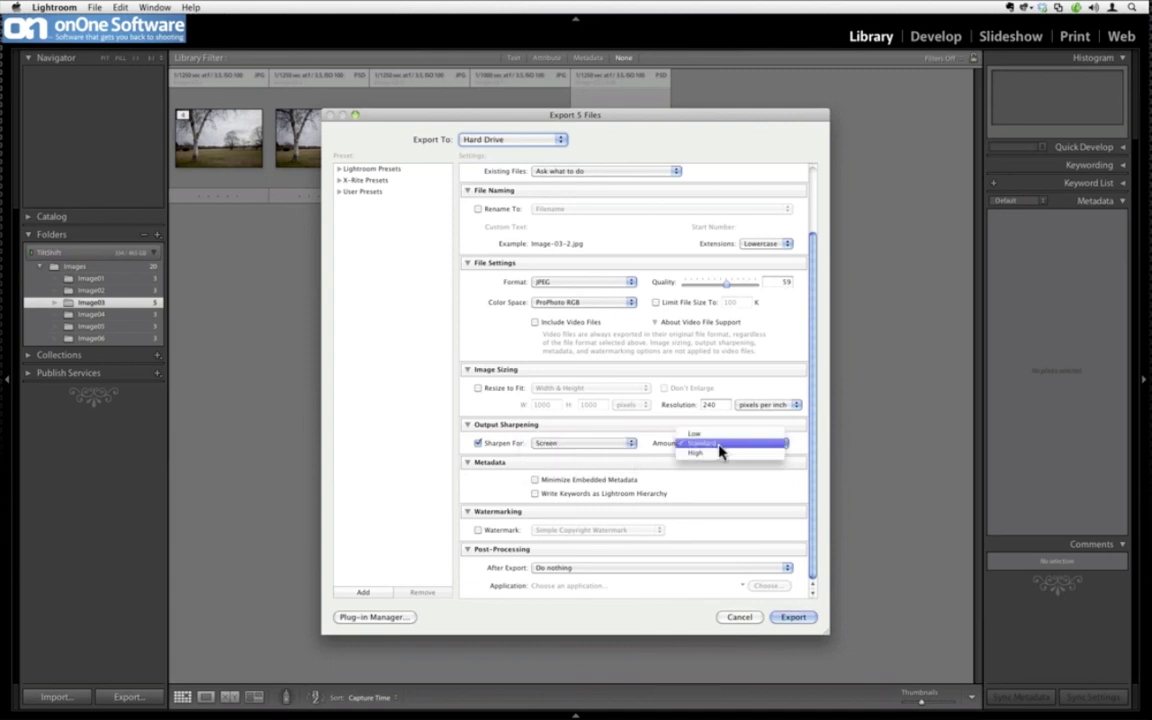
{"action": "left_click", "coordinate": [652, 452]}
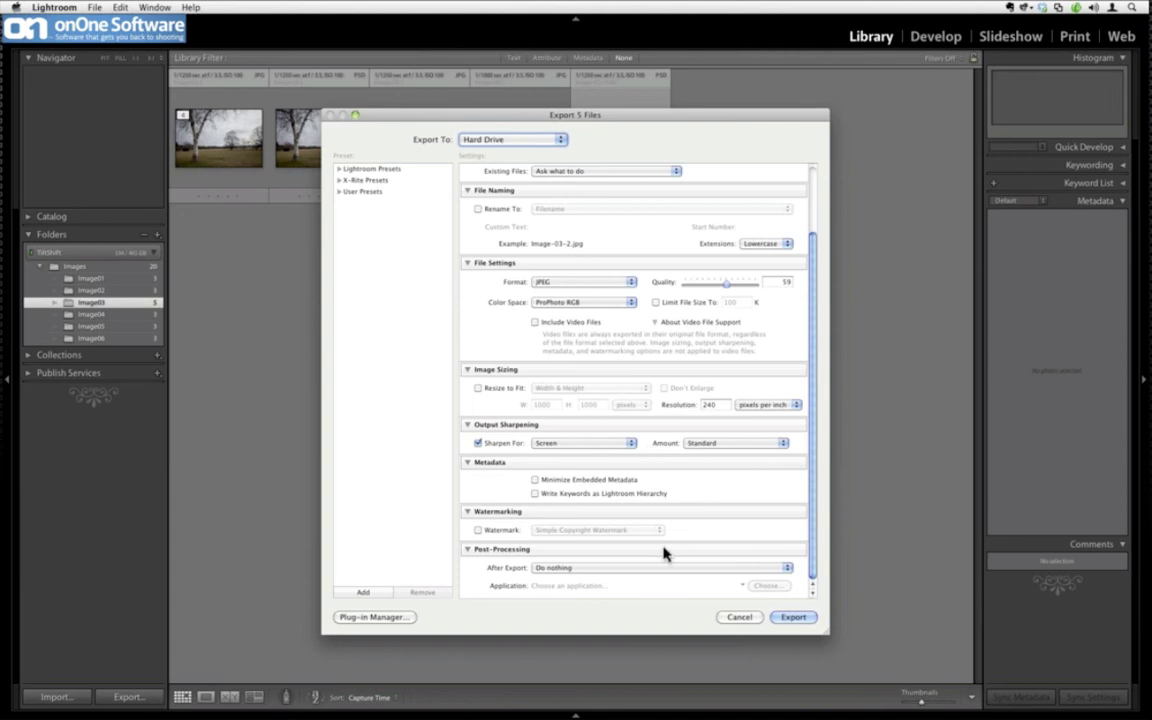
{"action": "left_click", "coordinate": [739, 617]}
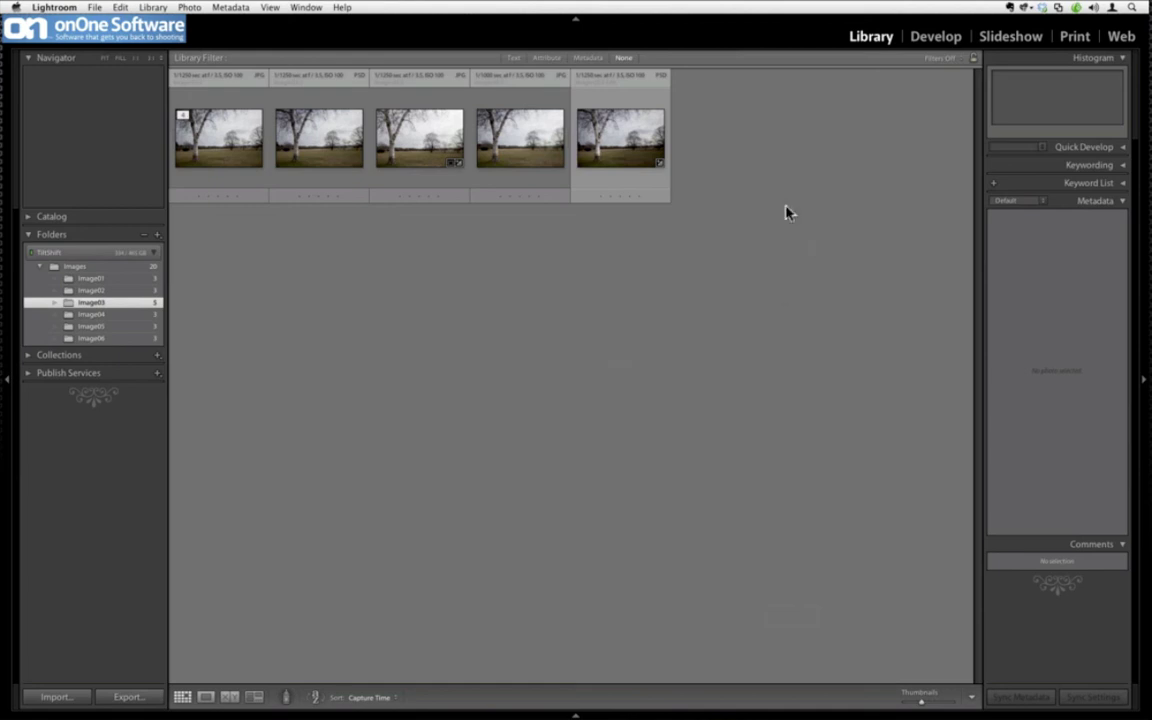
- View Image-03-2-Edit.psd enlarged in the Library, and open the birch photo with the vertical lens correction in Develop
{"action": "left_click", "coordinate": [605, 141]}
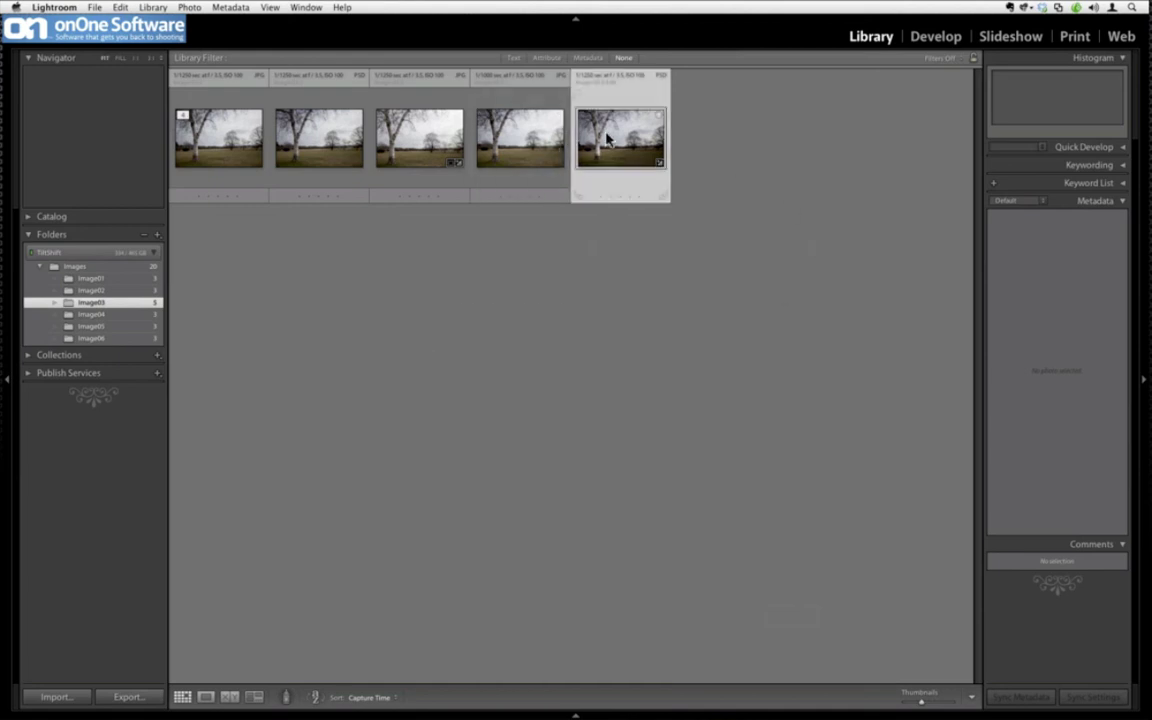
{"action": "double_click", "coordinate": [630, 185]}
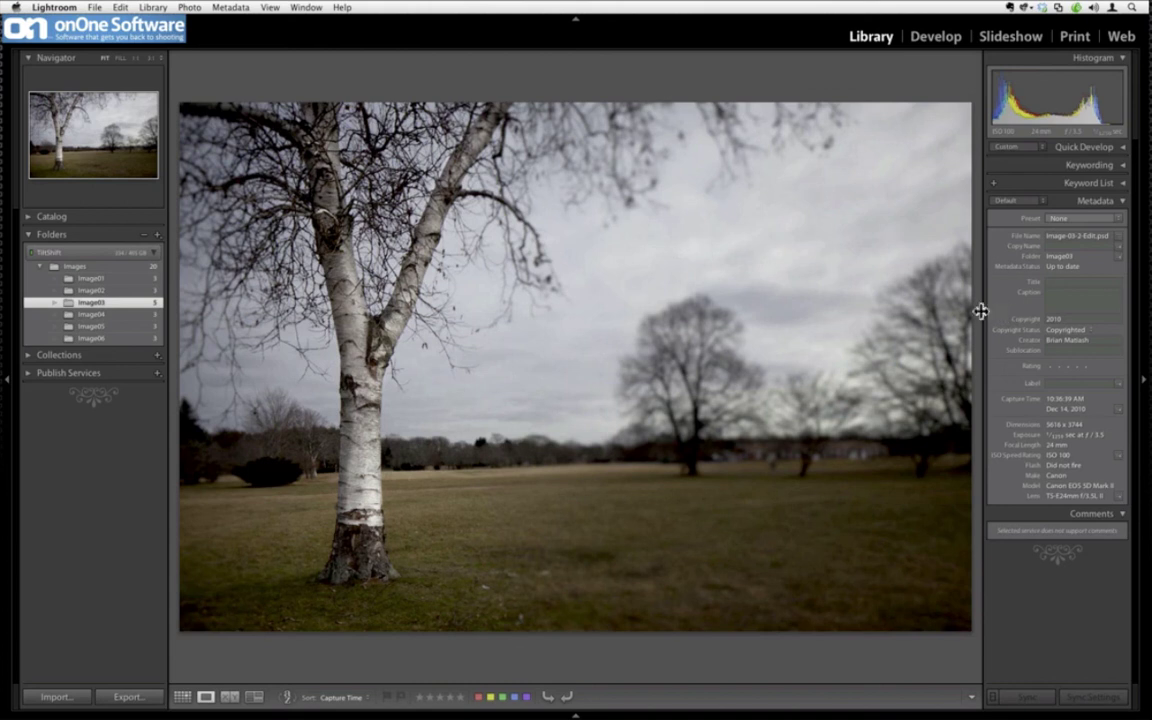
{"action": "key", "text": "d"}
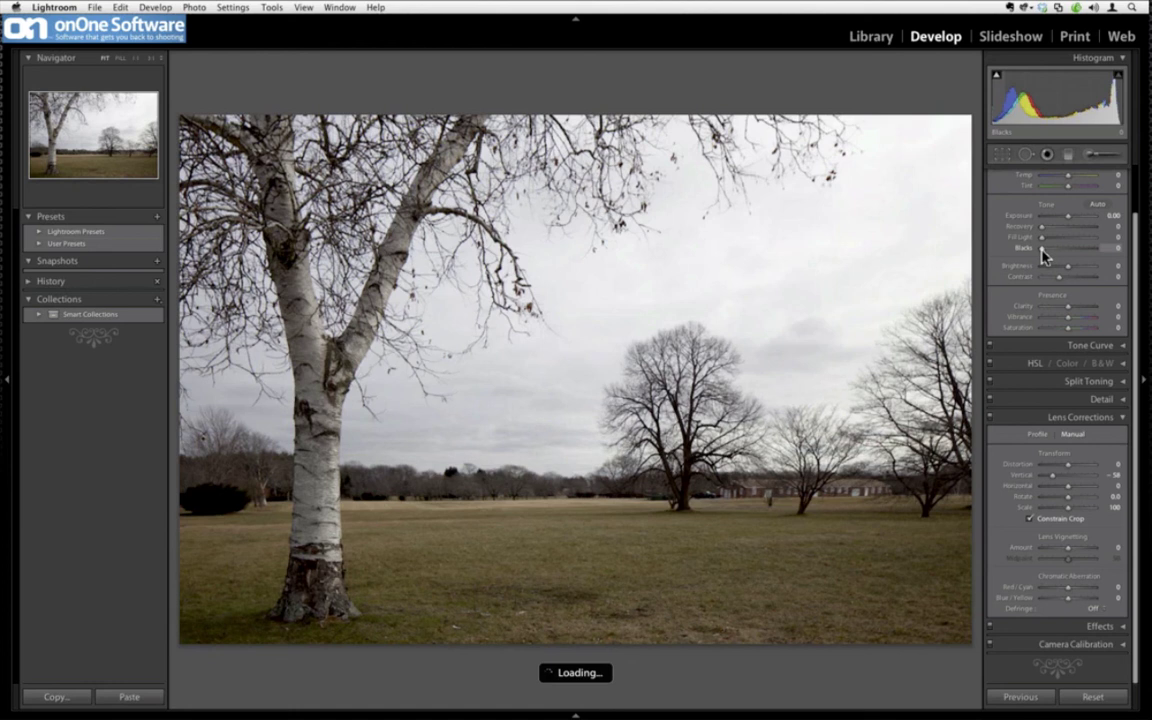
- Try raising Blacks to 5 on the birch photo and return it to 0
{"action": "left_click_drag", "start_coordinate": [1041, 249], "coordinate": [1045, 249]}
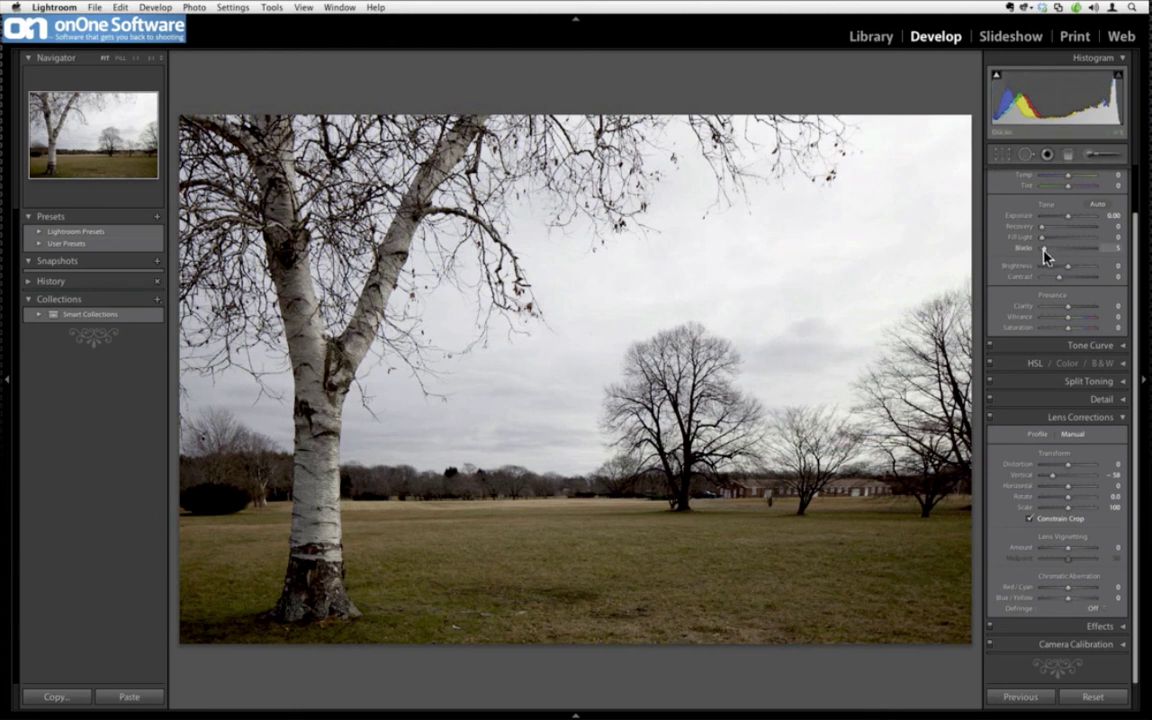
{"action": "left_click_drag", "start_coordinate": [1043, 249], "coordinate": [1039, 252]}
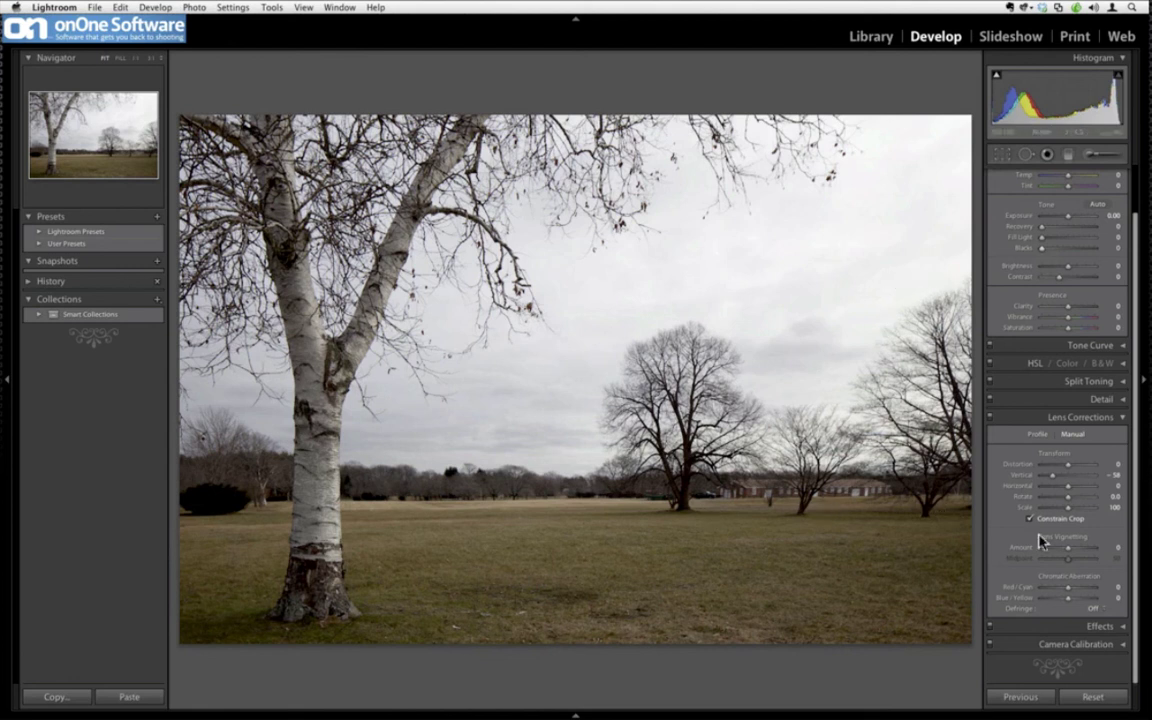
- Expand Camera Calibration and examine the process version and camera profile choices for the birch photo
{"action": "left_click", "coordinate": [1120, 646]}
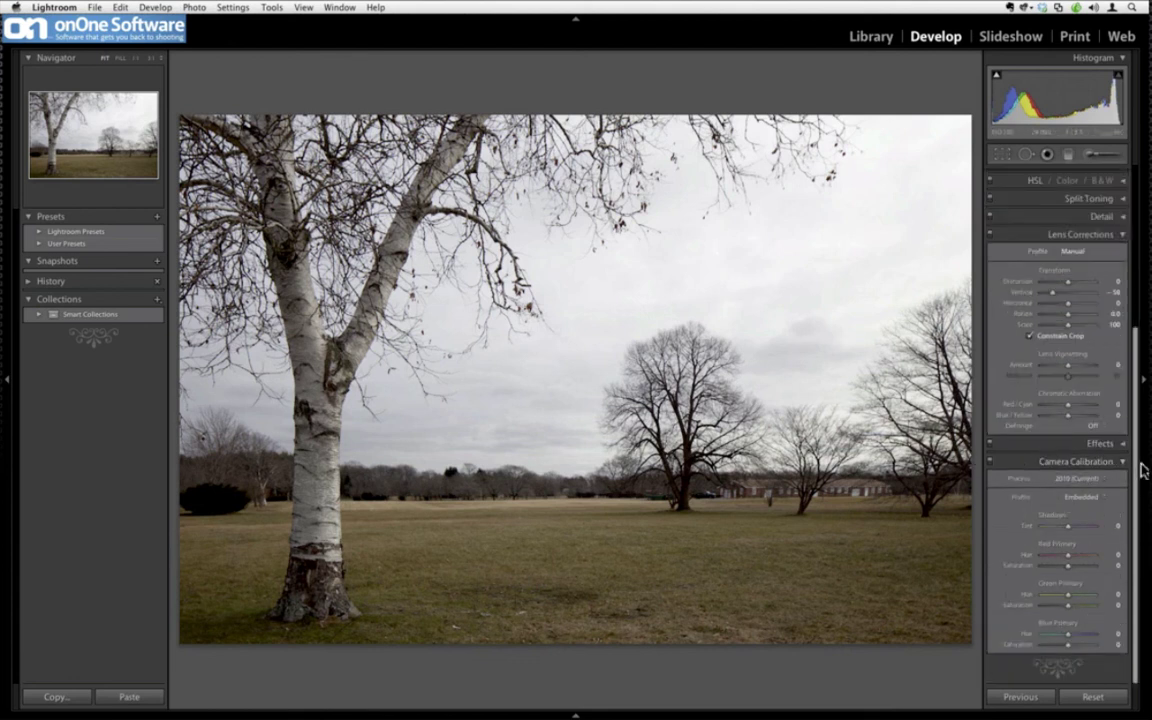
{"action": "left_click", "coordinate": [1078, 479]}
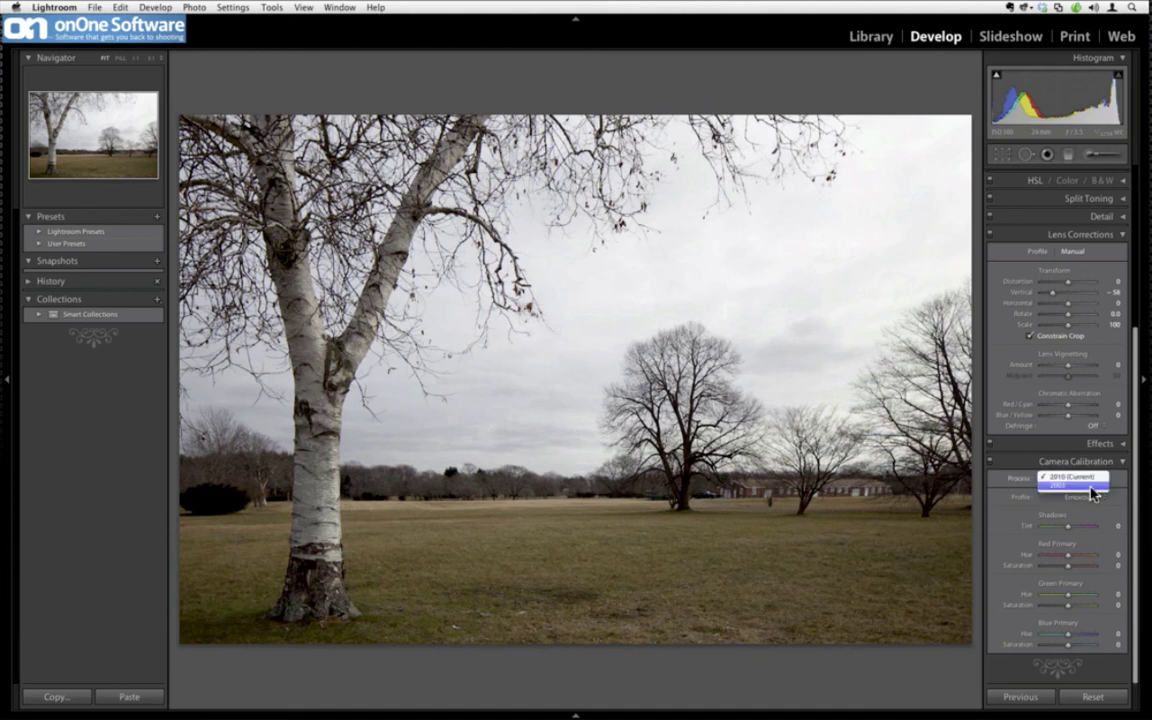
{"action": "left_click", "coordinate": [1092, 494]}
{"action": "left_click", "coordinate": [1084, 480]}
{"action": "left_click", "coordinate": [1085, 467]}
{"action": "left_click", "coordinate": [1083, 496]}
{"action": "left_click", "coordinate": [1078, 495]}
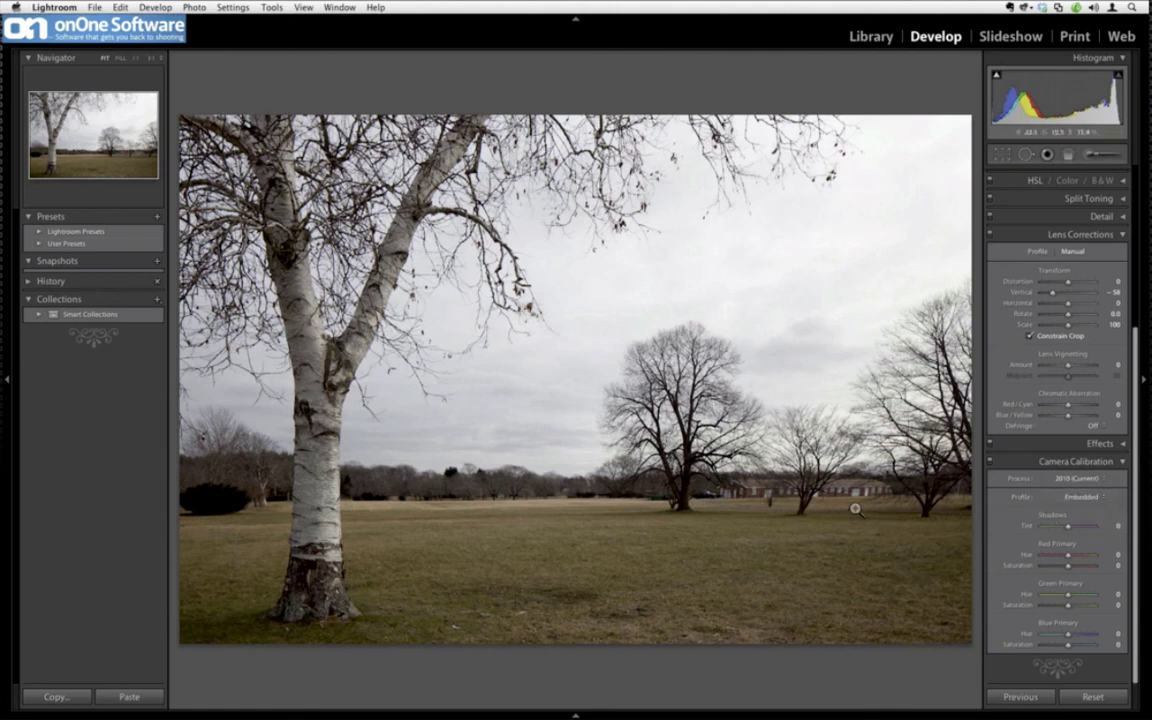